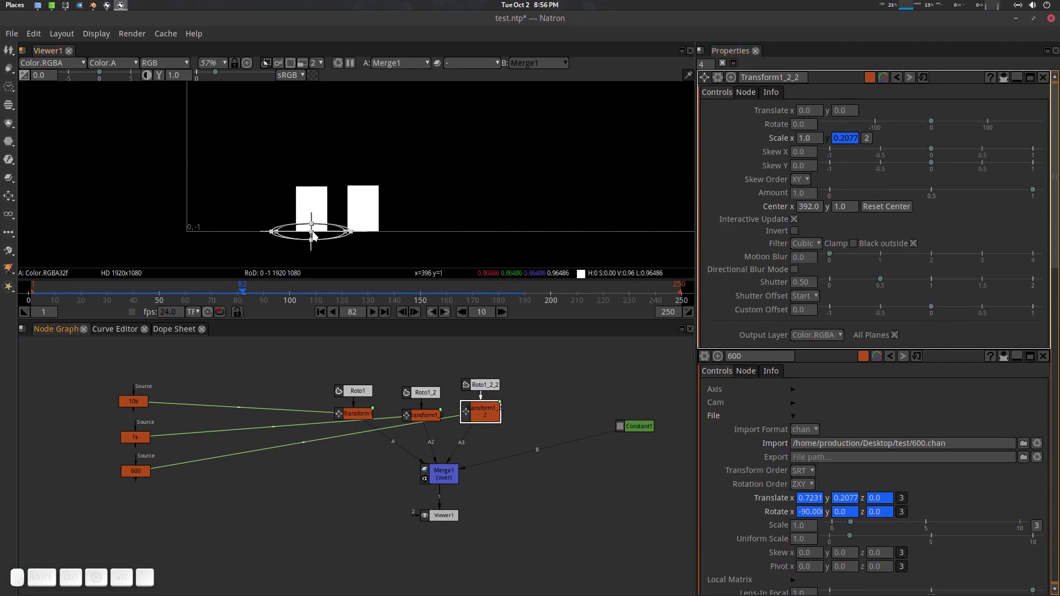
- Move the third bar beside the other two, translating Transform1_2_2 to about 314, -4
{"action": "left_click_drag", "start_coordinate": [311, 232], "coordinate": [405, 234]}
{"action": "key", "text": "ctrl+z"}
{"action": "key", "text": "ctrl+z"}
{"action": "left_click", "coordinate": [1042, 77]}
{"action": "left_click", "coordinate": [1042, 77]}
{"action": "left_click", "coordinate": [1042, 77]}
{"action": "double_click", "coordinate": [483, 412]}
{"action": "left_click_drag", "start_coordinate": [320, 288], "coordinate": [298, 288]}
{"action": "left_click", "coordinate": [447, 475]}
{"action": "left_click_drag", "start_coordinate": [412, 474], "coordinate": [479, 414]}
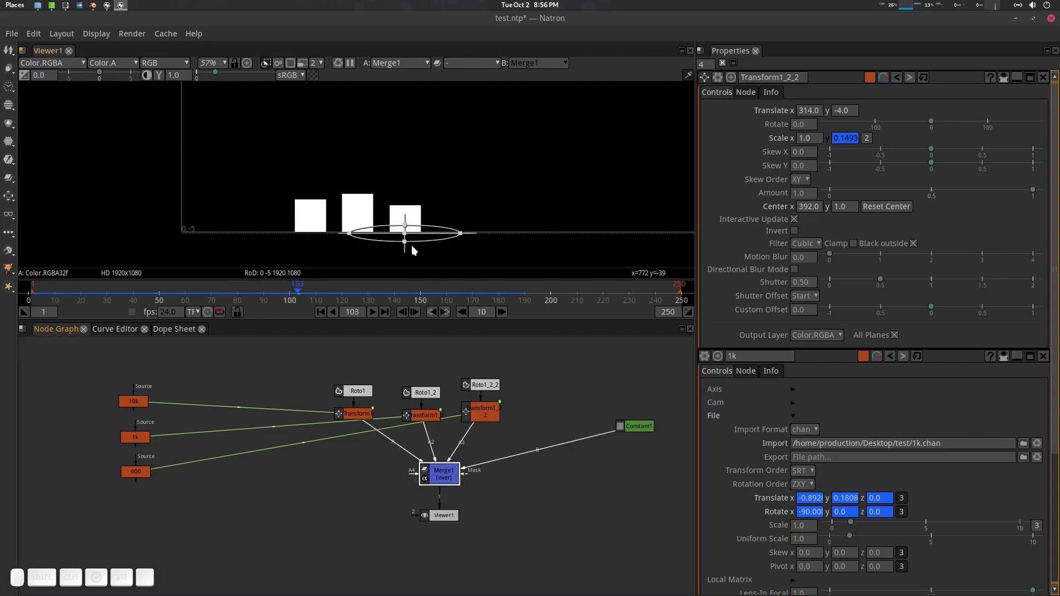
- Shift the third bar to Translate x 310 on Transform1_2_2 and set its Translate y to 0
{"action": "left_click_drag", "start_coordinate": [405, 234], "coordinate": [403, 233]}
{"action": "left_click", "coordinate": [481, 413]}
{"action": "left_click_drag", "start_coordinate": [850, 111], "coordinate": [838, 110]}
{"action": "type", "text": "0"}
{"action": "key", "text": "Return"}
- Set the Translate y of Transform1_2 to 0
{"action": "double_click", "coordinate": [427, 418]}
{"action": "type", "text": "0"}
{"action": "key", "text": "Return"}
- Preview the three animated bars at frames 120 and 132, and close the transform nodes' properties
{"action": "double_click", "coordinate": [355, 418]}
{"action": "left_click_drag", "start_coordinate": [313, 289], "coordinate": [342, 291]}
{"action": "scroll", "coordinate": [444, 204], "scroll_direction": "down", "scroll_amount": 4}
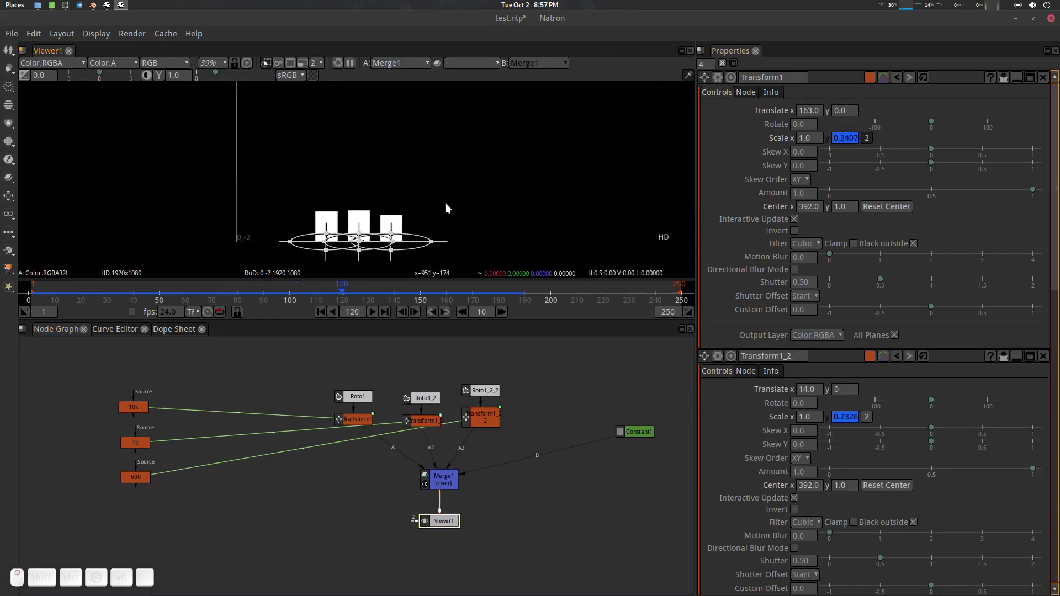
{"action": "left_click", "coordinate": [1043, 79]}
{"action": "left_click", "coordinate": [1043, 78]}
{"action": "left_click", "coordinate": [1042, 79]}
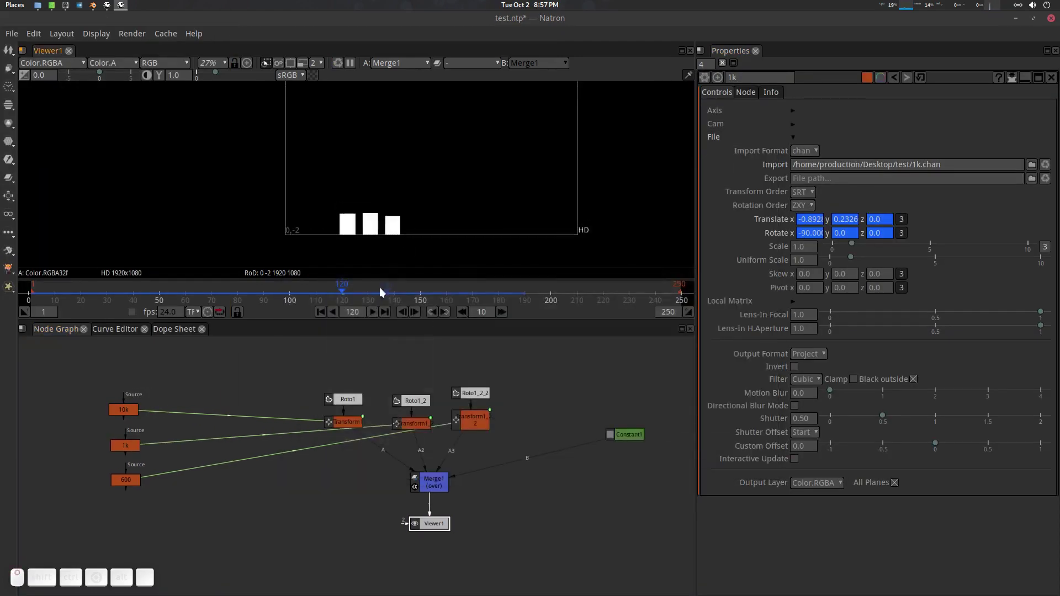
{"action": "mouse_move", "coordinate": [381, 292]}
{"action": "left_mouse_down"}
{"action": "mouse_move", "coordinate": [251, 291]}
{"action": "mouse_move", "coordinate": [373, 291]}
{"action": "left_mouse_up"}
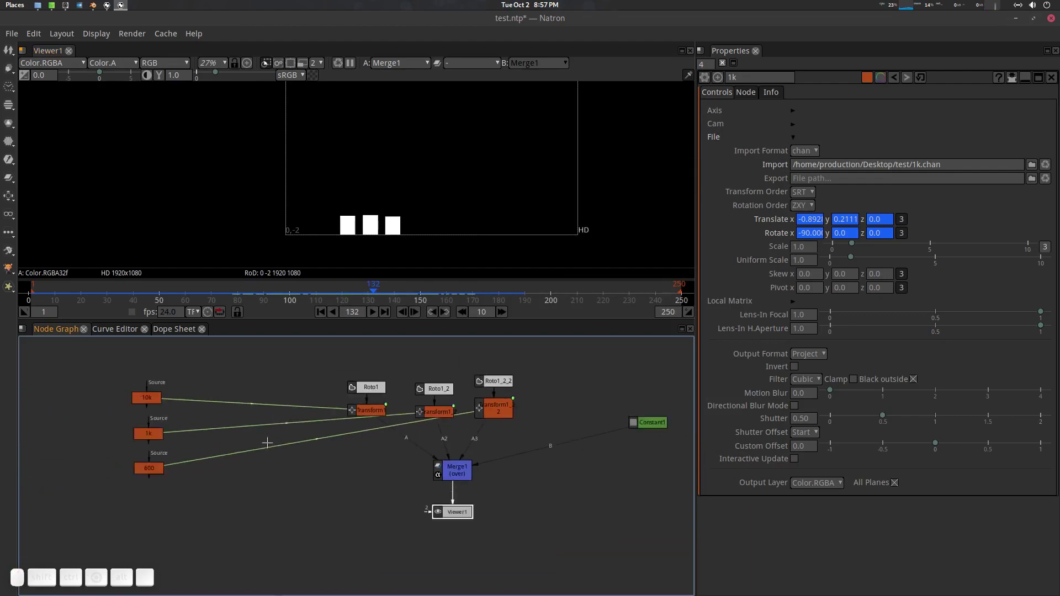
- Check the Translate x and Rotate x curves of the 1k node in the Curve Editor
{"action": "left_click", "coordinate": [115, 329]}
{"action": "left_click", "coordinate": [56, 377]}
{"action": "left_click", "coordinate": [56, 416]}
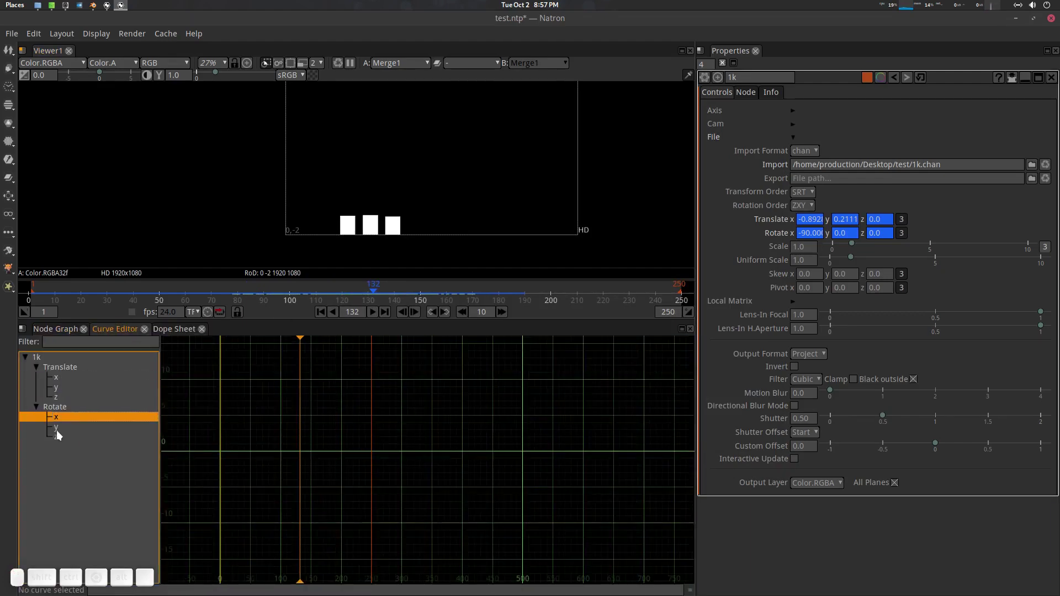
- Unlink the Scale y of Transform1 from the 10k node, show its curve in the Curve Editor and scrub to frame 80
{"action": "left_click", "coordinate": [55, 329]}
{"action": "double_click", "coordinate": [372, 408]}
{"action": "right_click", "coordinate": [848, 138]}
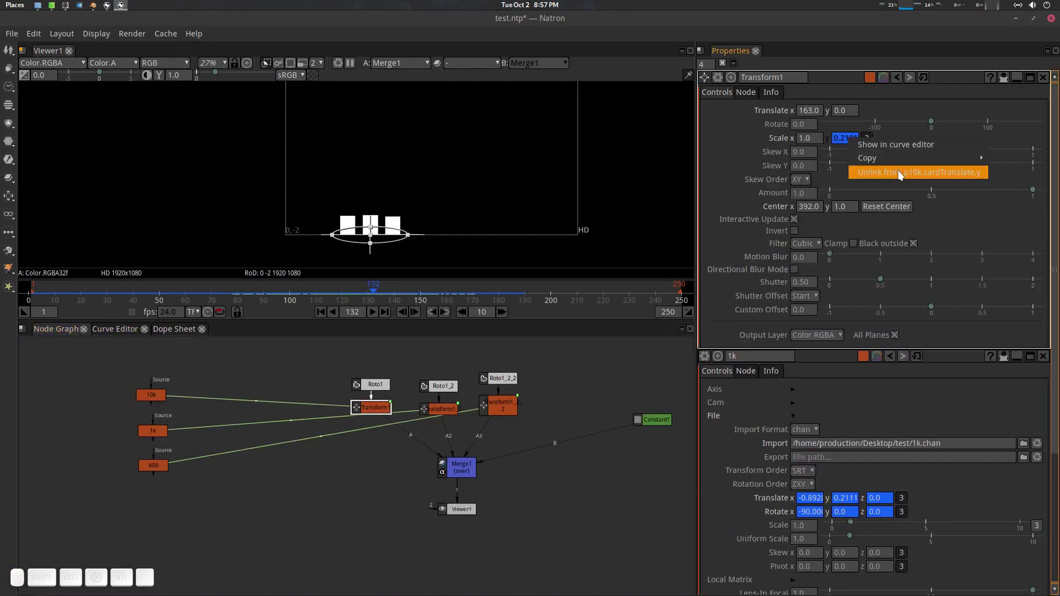
{"action": "left_click", "coordinate": [883, 171]}
{"action": "right_click", "coordinate": [840, 138]}
{"action": "left_click", "coordinate": [867, 199]}
{"action": "left_click_drag", "start_coordinate": [402, 336], "coordinate": [343, 341]}
- Unlink the Scale y of Transform1_2 from the 1k node and check the Curve Editor
{"action": "left_click", "coordinate": [58, 329]}
{"action": "double_click", "coordinate": [440, 409]}
{"action": "right_click", "coordinate": [844, 138]}
{"action": "left_click", "coordinate": [875, 172]}
{"action": "left_click", "coordinate": [115, 330]}
{"action": "left_click", "coordinate": [57, 329]}
{"action": "left_click", "coordinate": [117, 329]}
{"action": "left_click", "coordinate": [58, 329]}
- Unlink the Scale y of Transform1_2_2 from the 600 node and close the other nodes' properties
{"action": "double_click", "coordinate": [500, 404]}
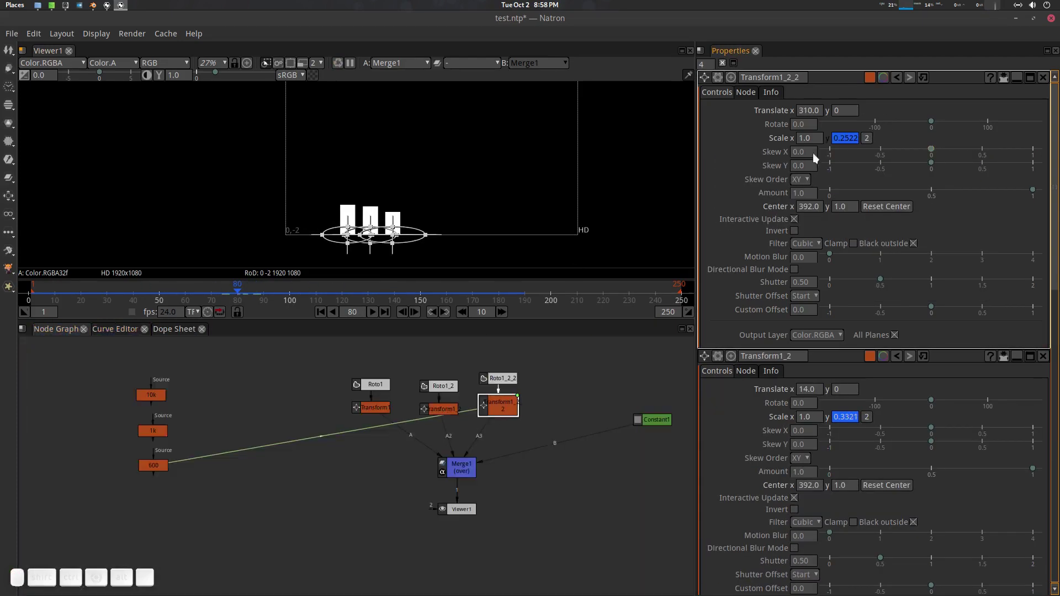
{"action": "left_click", "coordinate": [116, 330]}
{"action": "right_click", "coordinate": [844, 138]}
{"action": "left_click", "coordinate": [883, 172]}
{"action": "left_click", "coordinate": [1043, 355]}
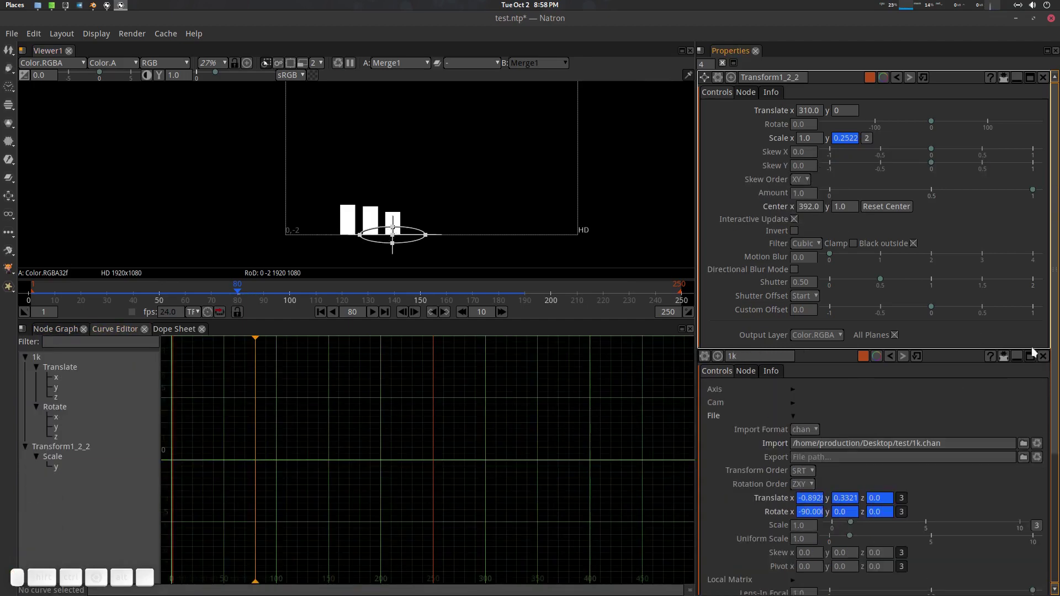
{"action": "left_click", "coordinate": [1043, 356]}
- Examine the Scale y animation of Transform1_2_2 in the Curve Editor and Dope Sheet, scrubbing to frames 76 and 56
{"action": "right_click", "coordinate": [852, 138]}
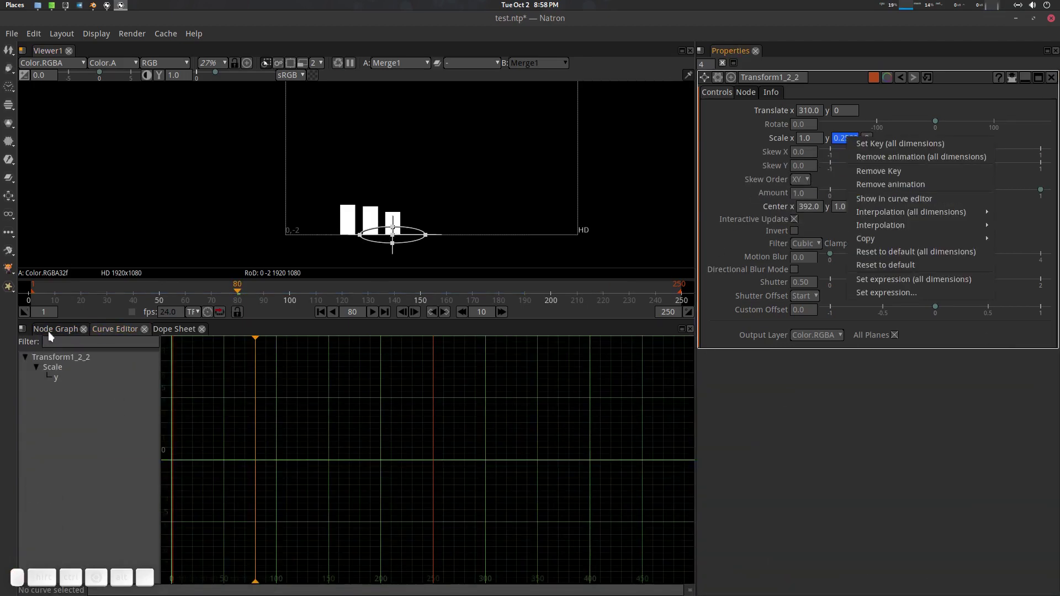
{"action": "left_click", "coordinate": [50, 330]}
{"action": "right_click", "coordinate": [854, 141]}
{"action": "key", "text": "Escape"}
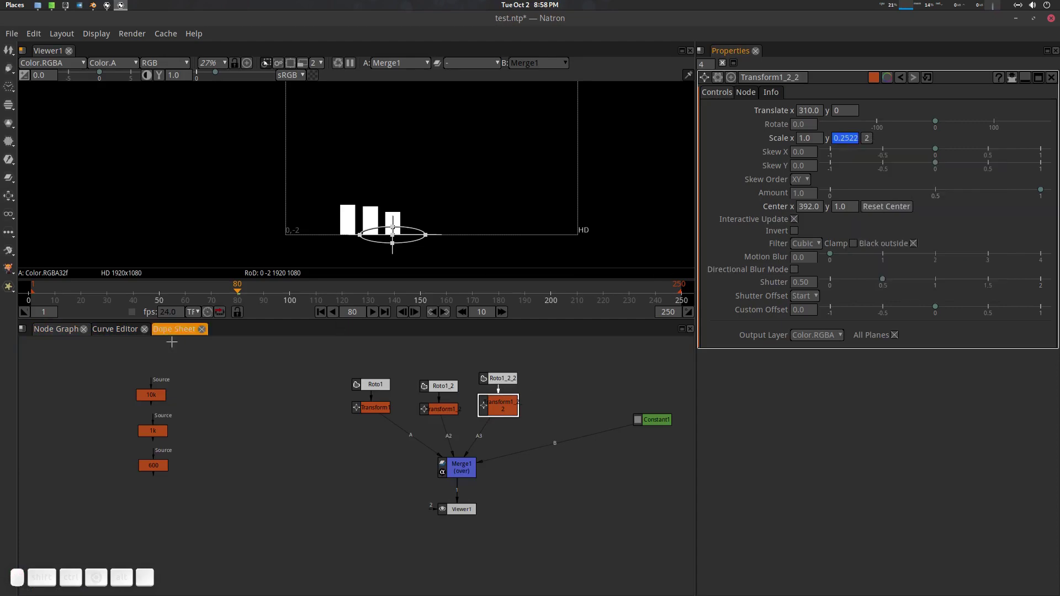
{"action": "right_click", "coordinate": [854, 141]}
{"action": "left_click", "coordinate": [883, 172]}
{"action": "left_click_drag", "start_coordinate": [392, 337], "coordinate": [382, 356]}
{"action": "scroll", "coordinate": [276, 521], "scroll_direction": "down", "scroll_amount": 2}
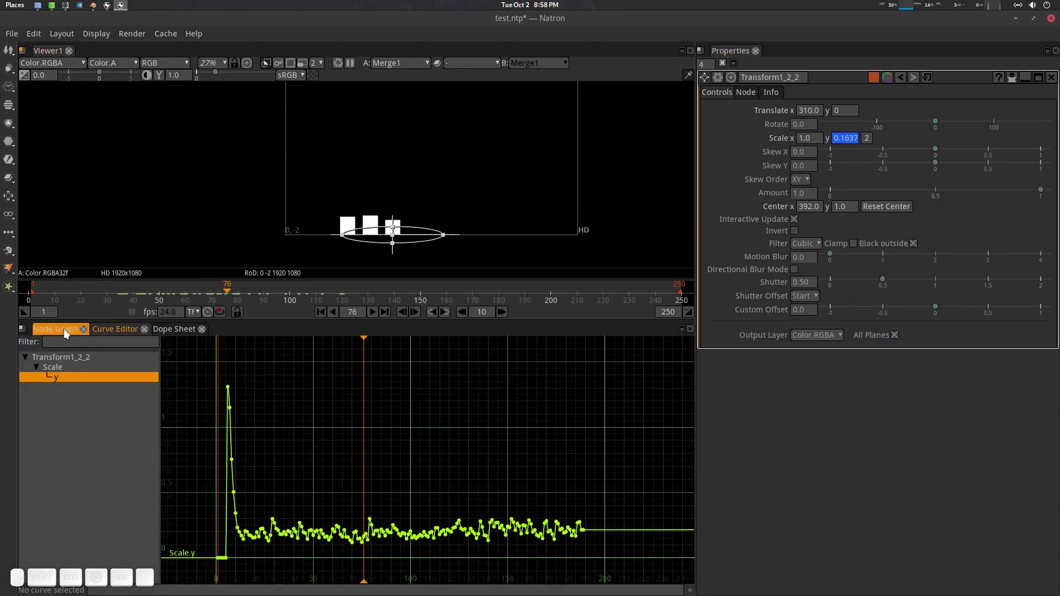
{"action": "left_click", "coordinate": [64, 330]}
{"action": "left_click", "coordinate": [133, 329]}
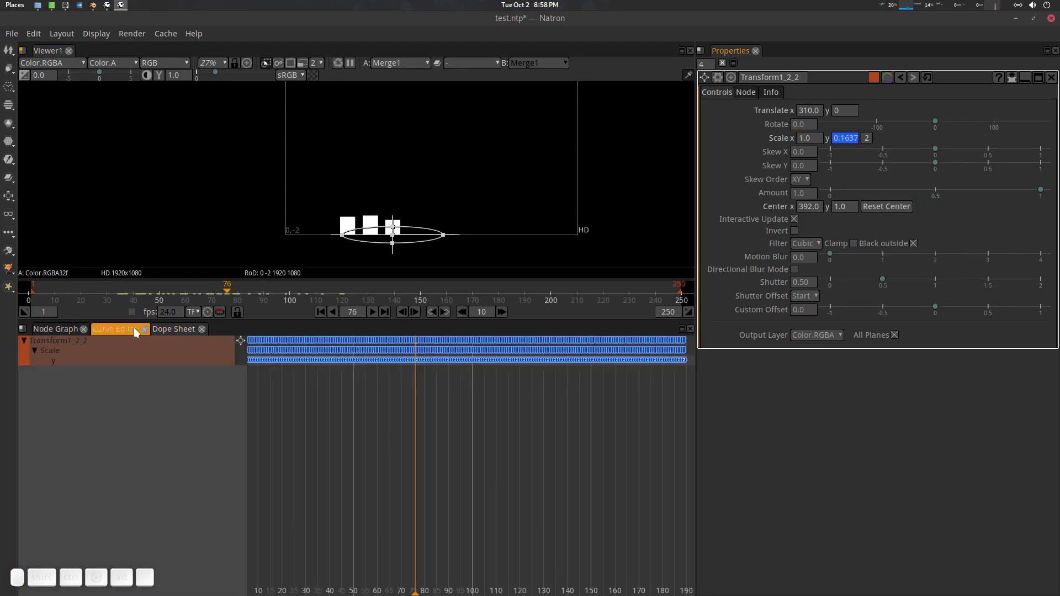
{"action": "left_click_drag", "start_coordinate": [364, 337], "coordinate": [324, 337]}
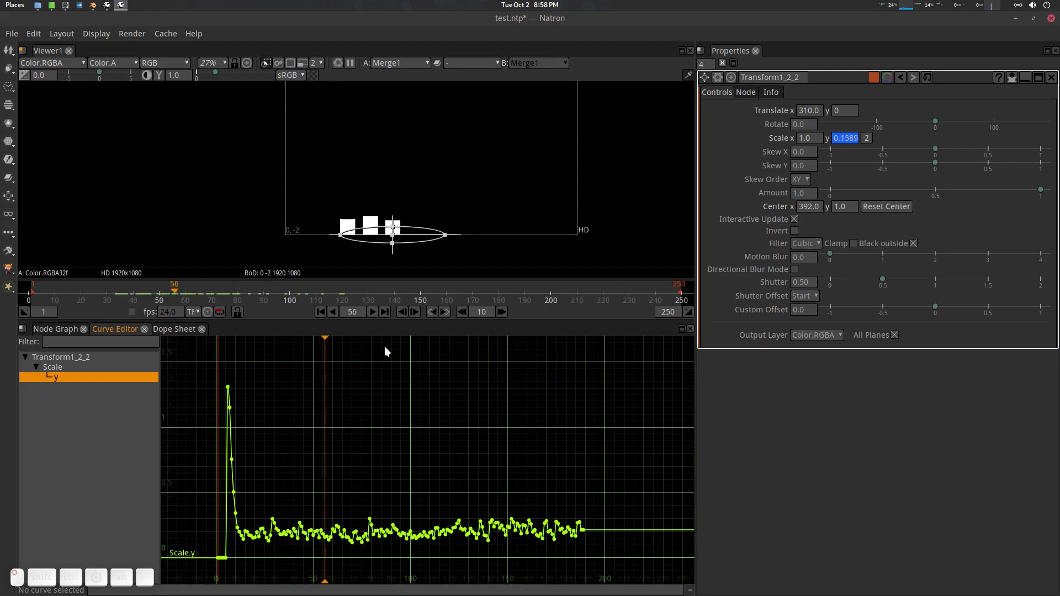
{"action": "right_click", "coordinate": [849, 139]}
{"action": "left_click", "coordinate": [881, 294]}
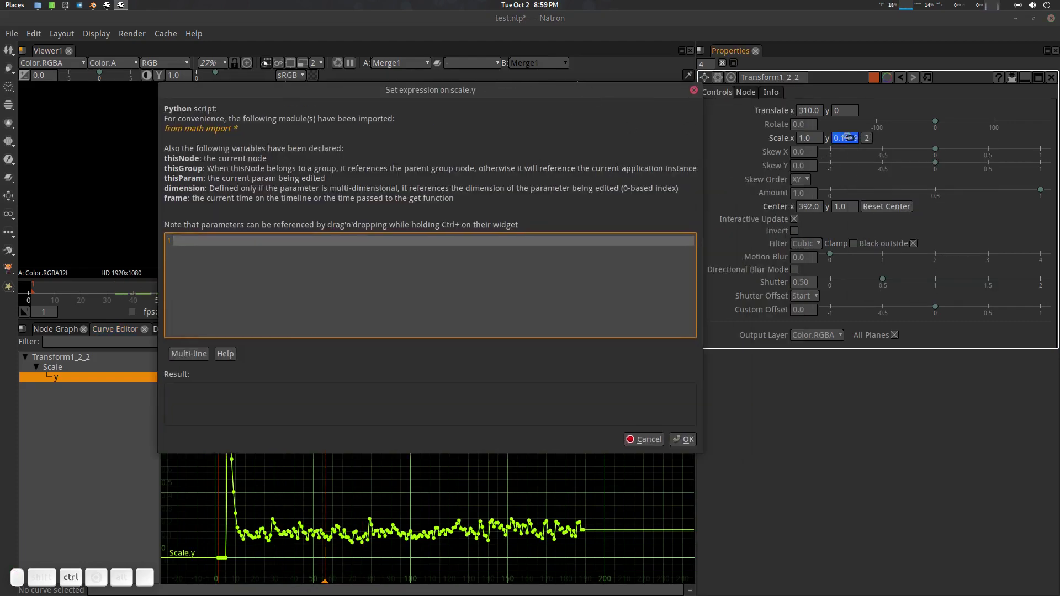
{"action": "left_click", "coordinate": [652, 439]}
- Set the expression Transform1_2_2.scale.get()[1]*10 on its Scale y, hide the viewer overlays and preview the bars at frame 76
{"action": "right_click", "coordinate": [849, 137]}
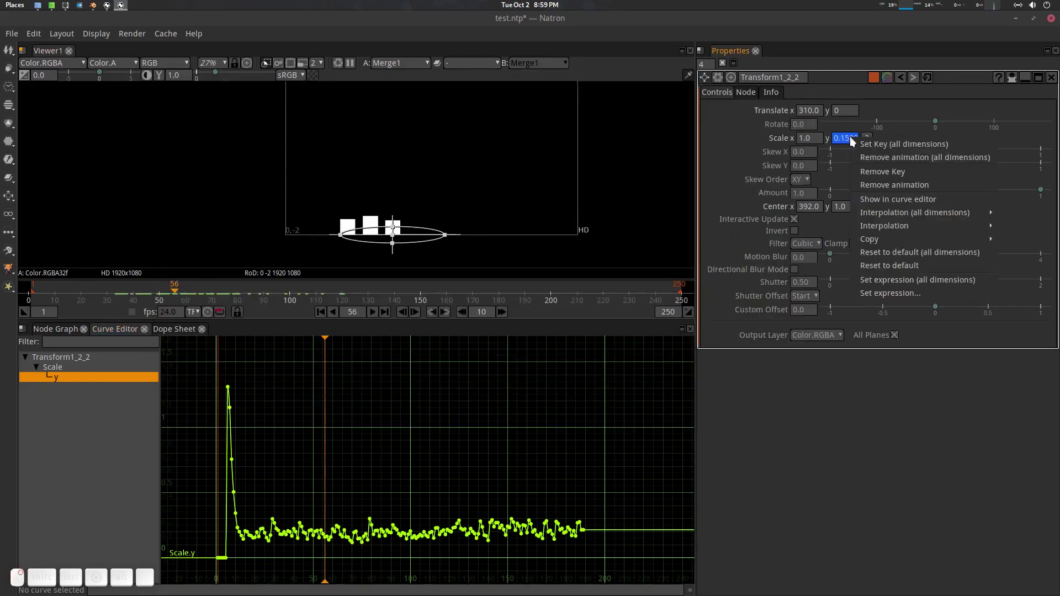
{"action": "left_click", "coordinate": [882, 294]}
{"action": "left_click_drag", "start_coordinate": [845, 138], "coordinate": [281, 269]}
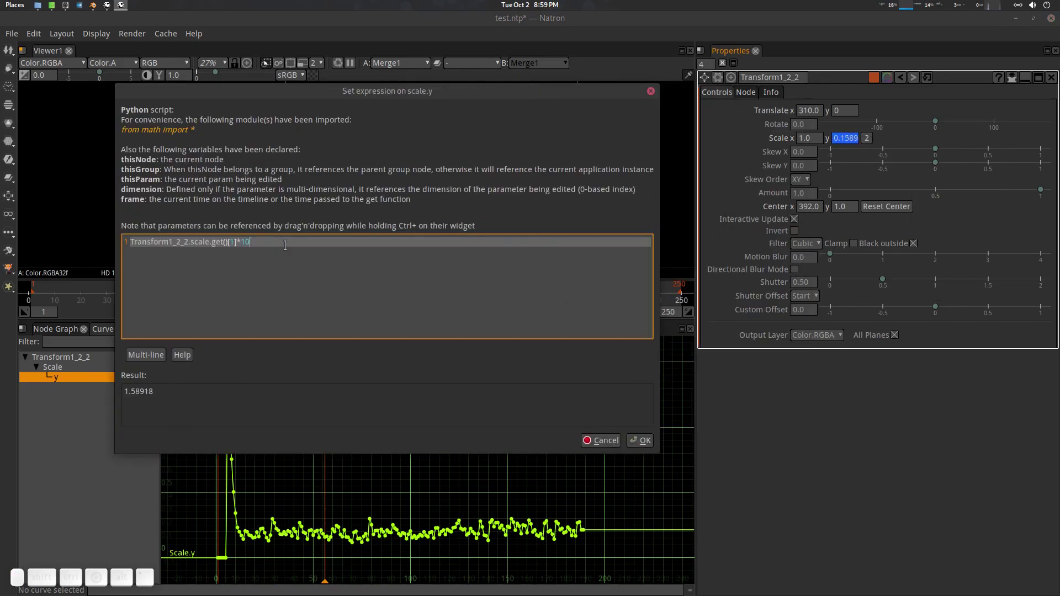
{"action": "key", "text": "Return"}
{"action": "left_click_drag", "start_coordinate": [454, 184], "coordinate": [434, 191]}
{"action": "key", "text": "o"}
{"action": "left_click_drag", "start_coordinate": [227, 303], "coordinate": [227, 307]}
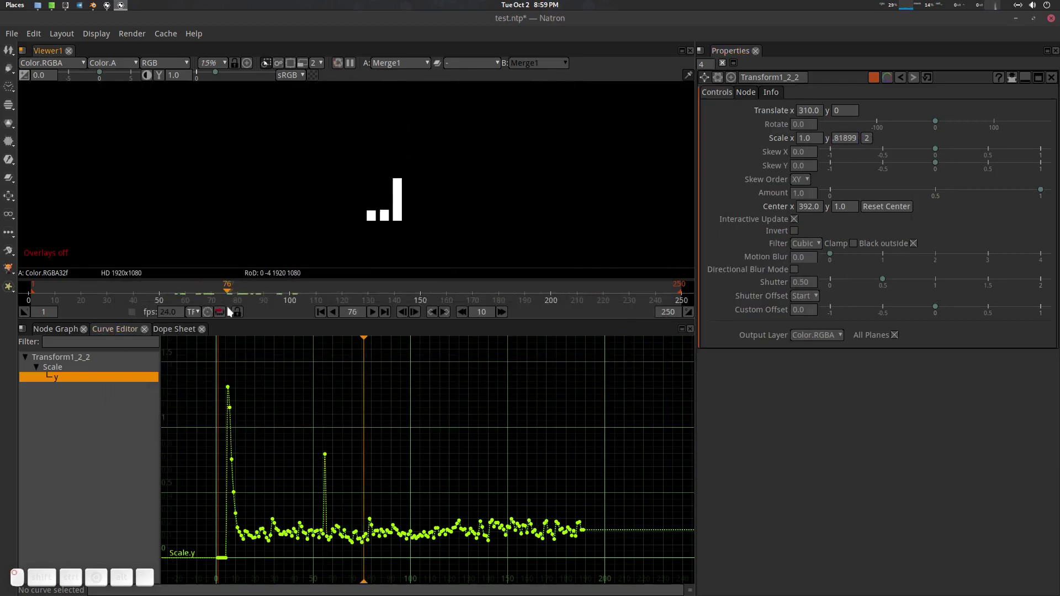
- Open the expression options for the Scale y of Transform1_2
{"action": "left_click", "coordinate": [55, 330]}
{"action": "double_click", "coordinate": [443, 411]}
{"action": "right_click", "coordinate": [846, 137]}
{"action": "left_click", "coordinate": [886, 284]}
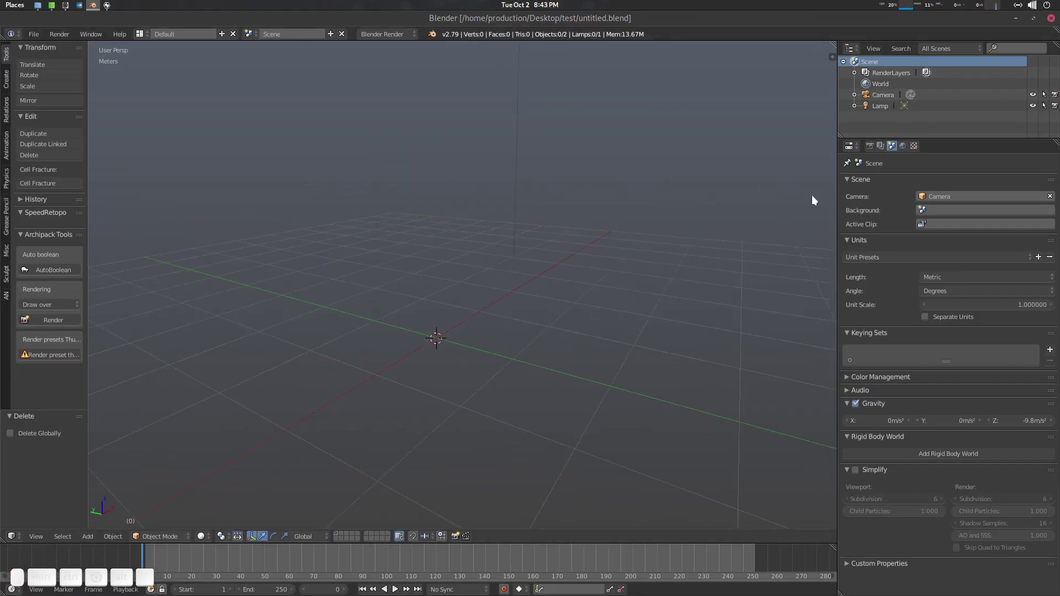
- In Blender, examine the scene's render settings and the available frame rate options
{"action": "left_click", "coordinate": [873, 146]}
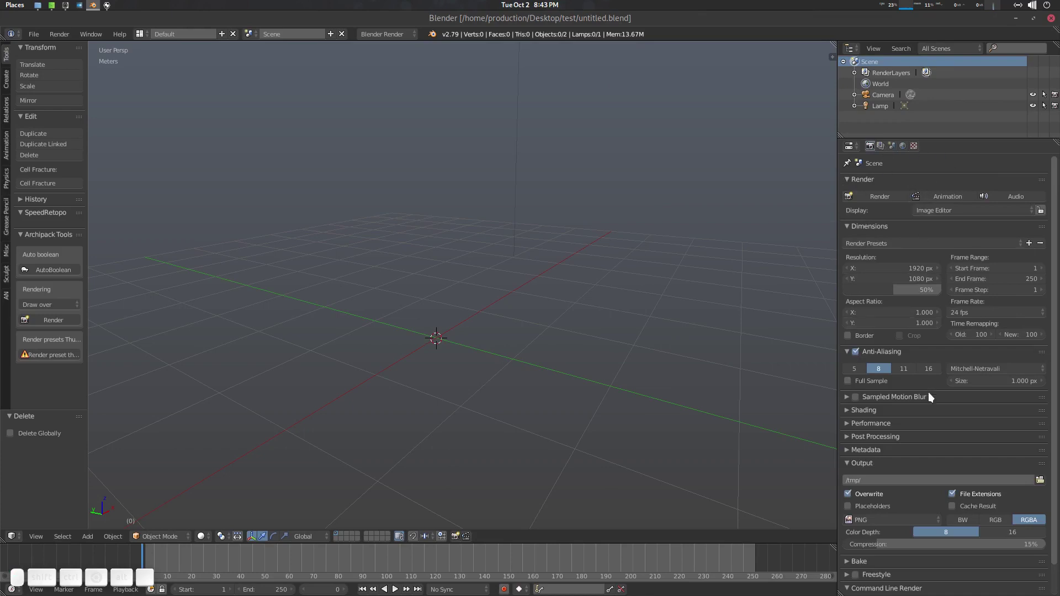
{"action": "scroll", "coordinate": [941, 414], "scroll_direction": "down", "scroll_amount": 2}
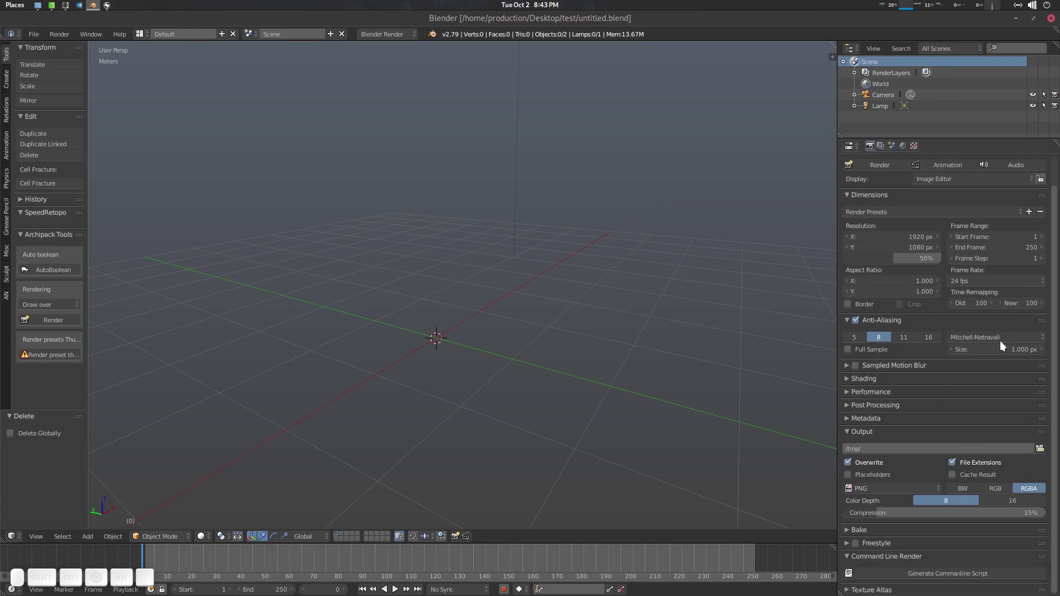
{"action": "scroll", "coordinate": [932, 399], "scroll_direction": "up", "scroll_amount": 2}
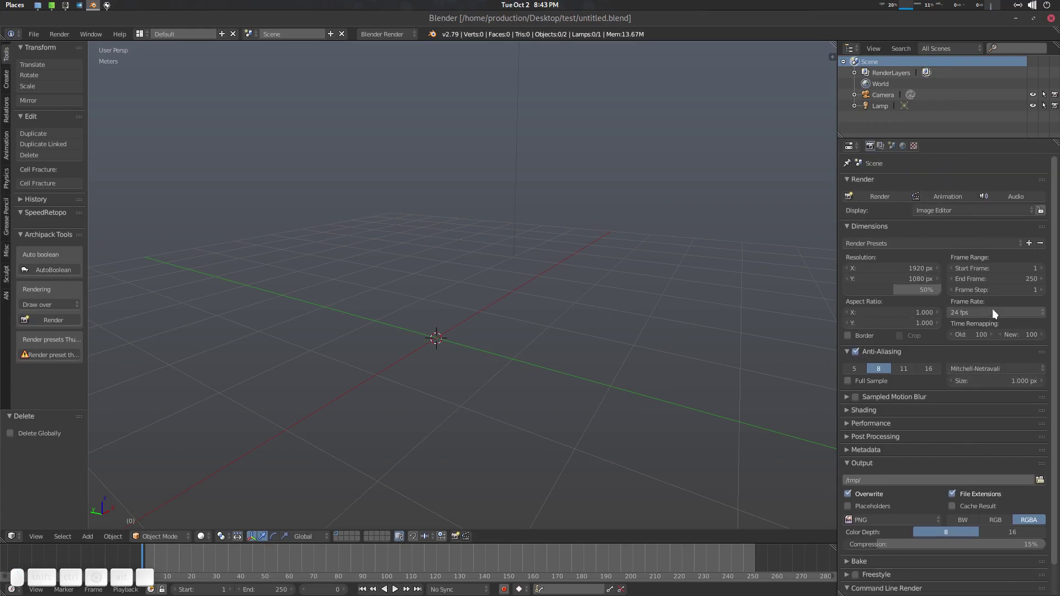
{"action": "left_click", "coordinate": [992, 312]}
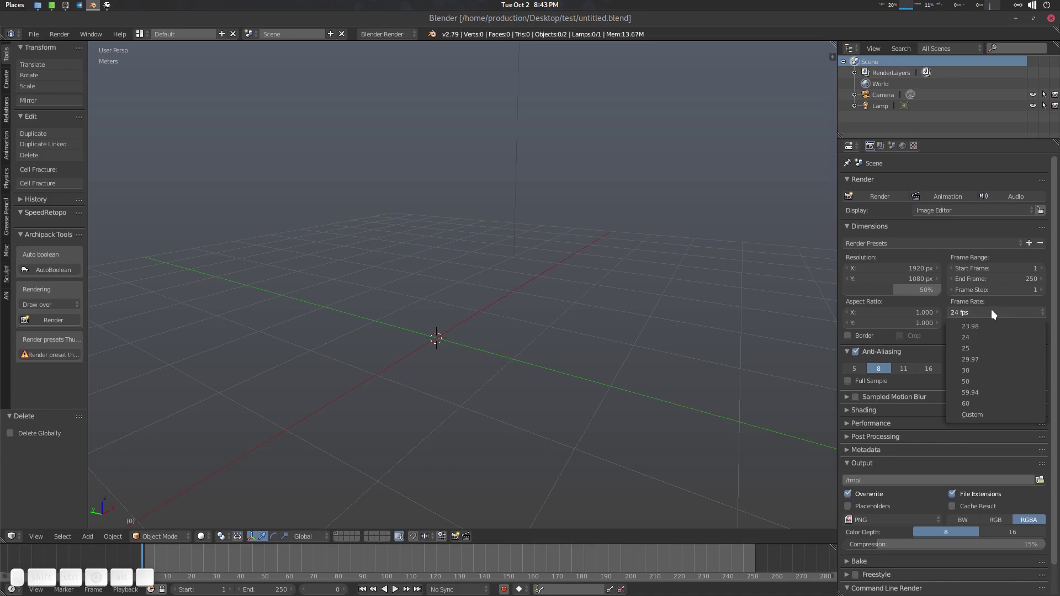
{"action": "left_click", "coordinate": [978, 310]}
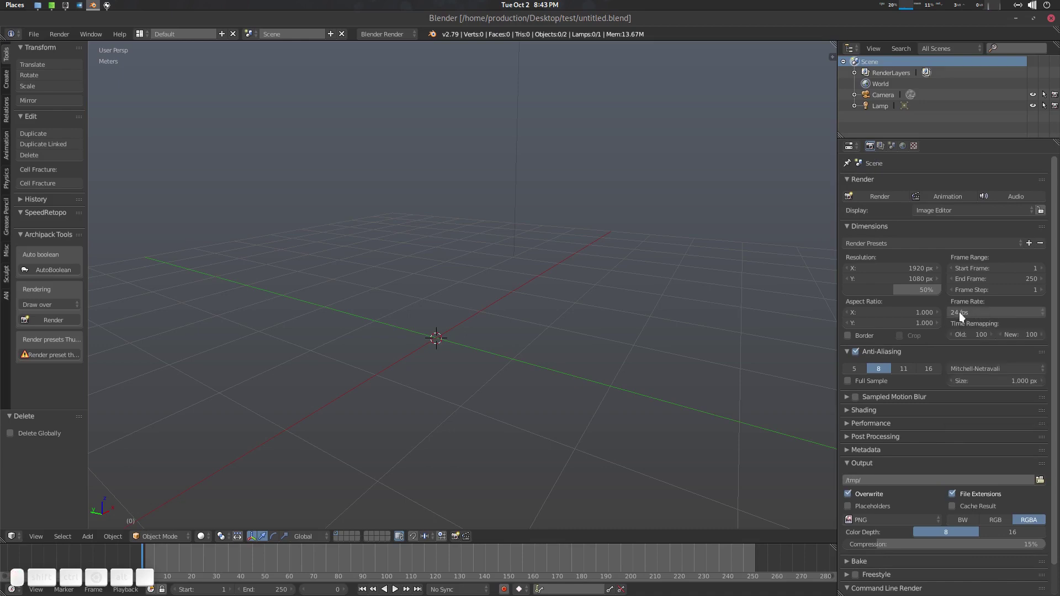
- Look over the scene in top orthographic view and return to an angled perspective view
{"action": "left_click_drag", "start_coordinate": [483, 263], "coordinate": [485, 326]}
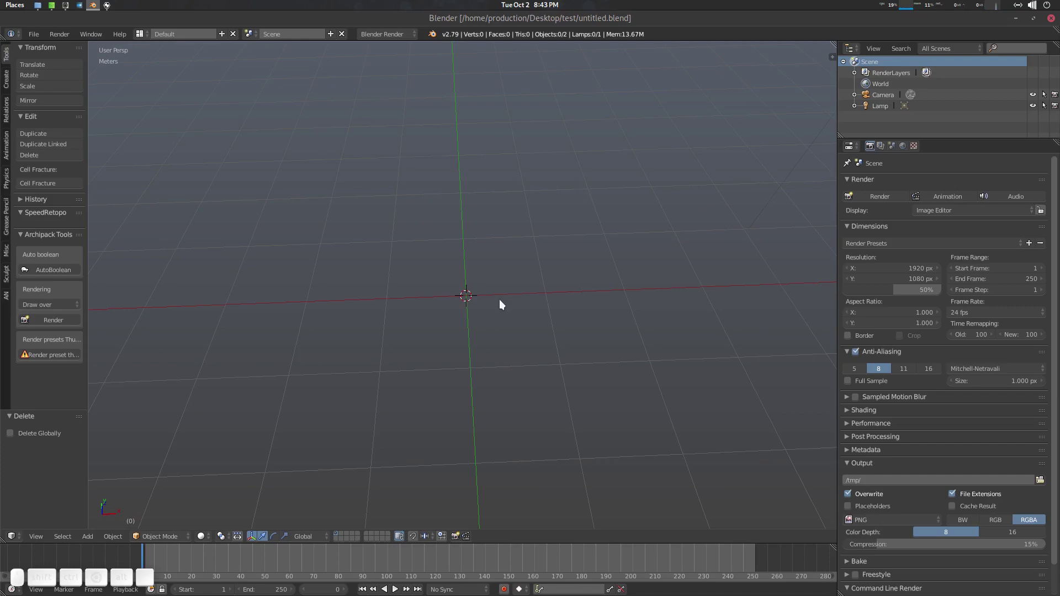
{"action": "key", "text": "KP_7"}
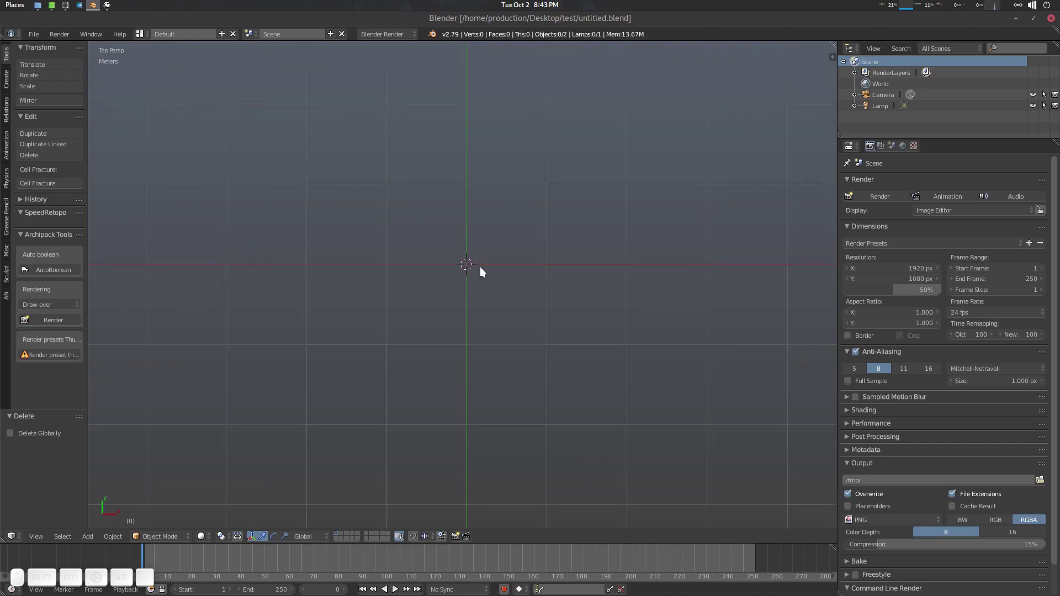
{"action": "key", "text": "KP_5"}
{"action": "scroll", "coordinate": [479, 267], "scroll_direction": "down", "scroll_amount": 1}
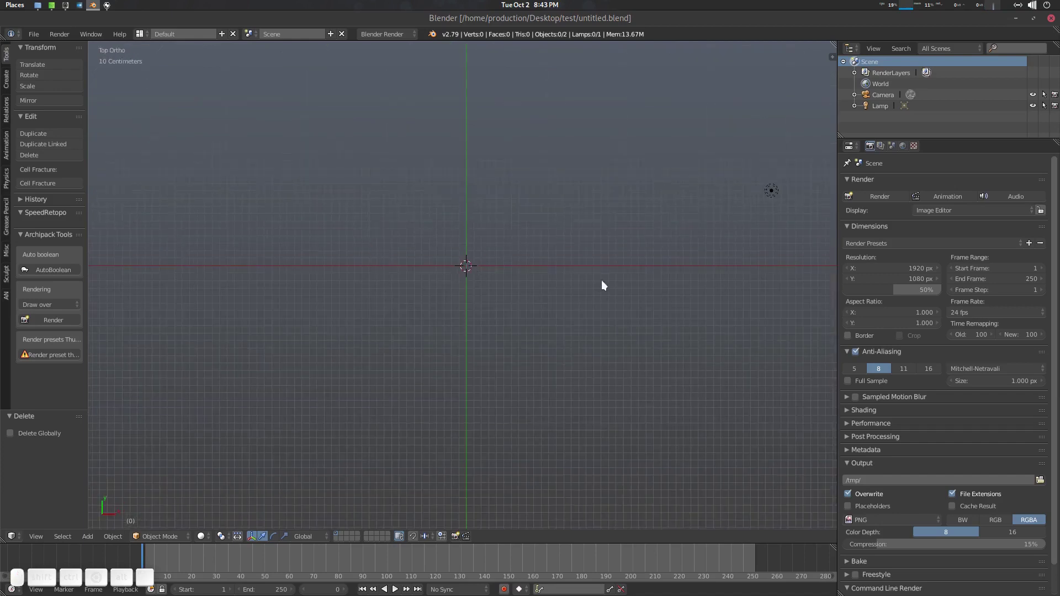
{"action": "scroll", "coordinate": [458, 288], "scroll_direction": "up", "scroll_amount": 1}
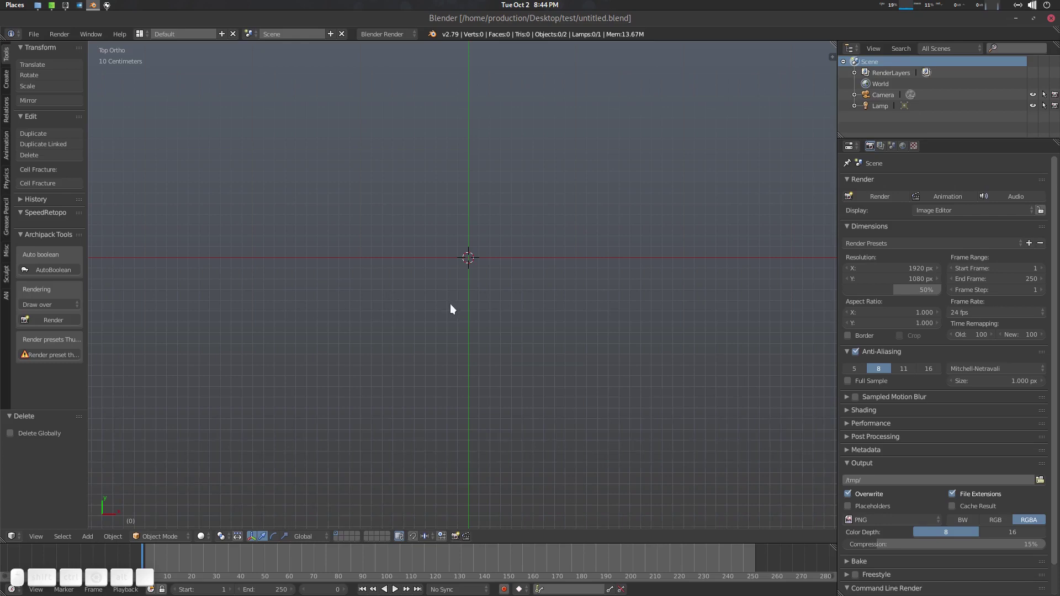
{"action": "mouse_move", "coordinate": [449, 303]}
{"action": "left_mouse_down"}
{"action": "mouse_move", "coordinate": [473, 283]}
{"action": "mouse_move", "coordinate": [391, 346]}
{"action": "mouse_move", "coordinate": [458, 339]}
{"action": "mouse_move", "coordinate": [440, 332]}
{"action": "mouse_move", "coordinate": [439, 299]}
{"action": "left_mouse_up"}
{"action": "key", "text": "KP_5"}
{"action": "scroll", "coordinate": [441, 330], "scroll_direction": "up", "scroll_amount": 1}
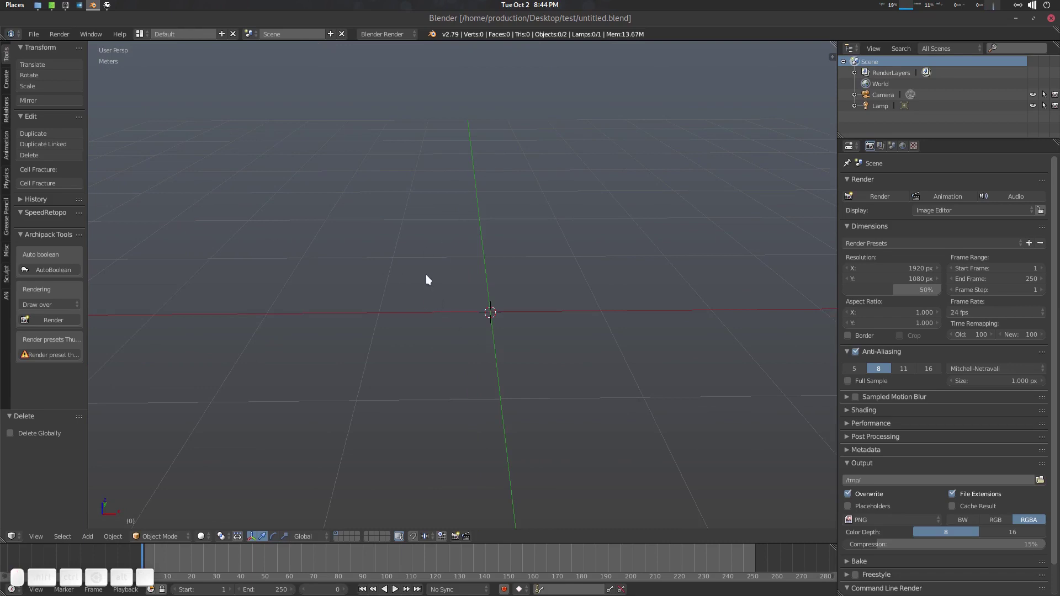
- Add a text object at the scene origin
{"action": "key", "text": "shift+a"}
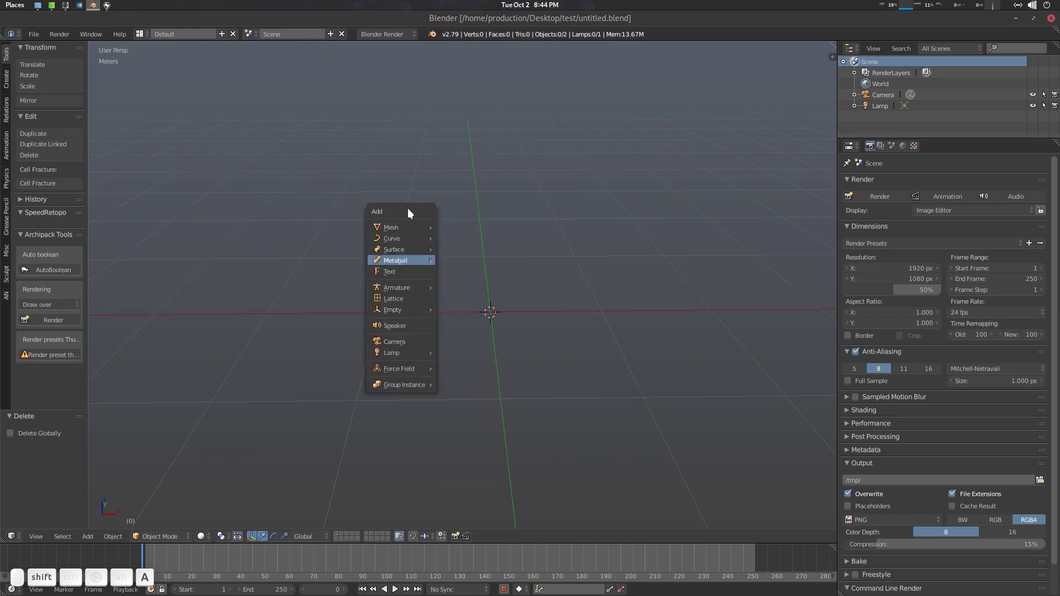
{"action": "left_click", "coordinate": [407, 272]}
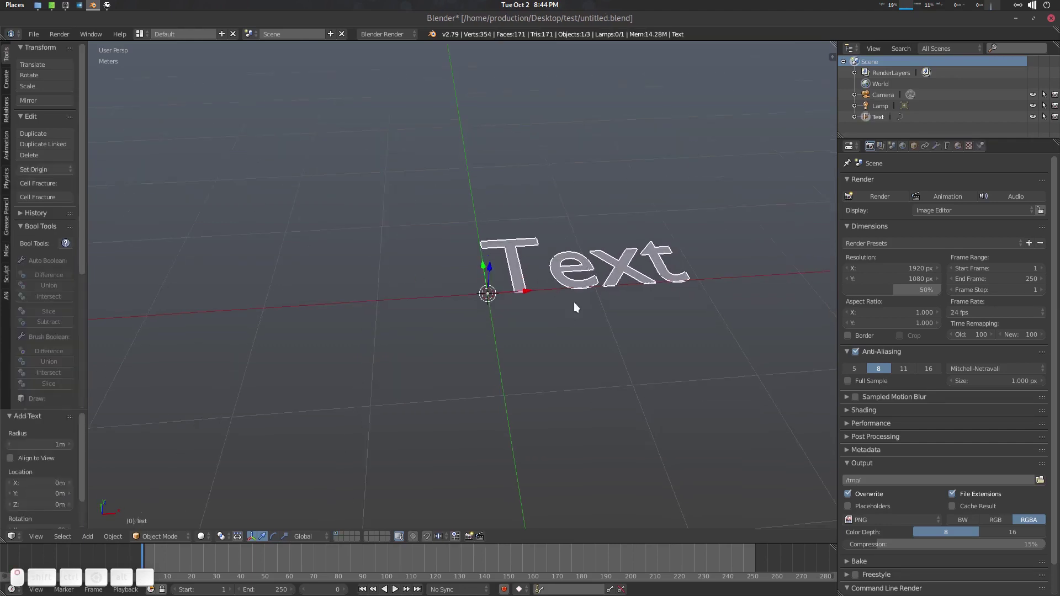
{"action": "left_click_drag", "start_coordinate": [574, 303], "coordinate": [506, 330]}
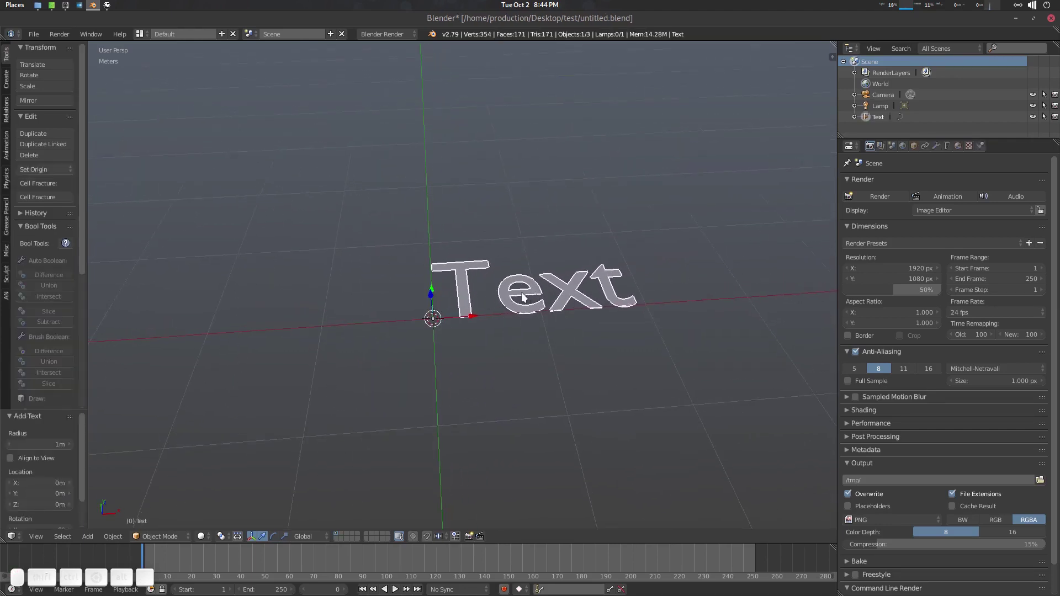
- Replace the text object's default content with 10K
{"action": "key", "text": "Tab"}
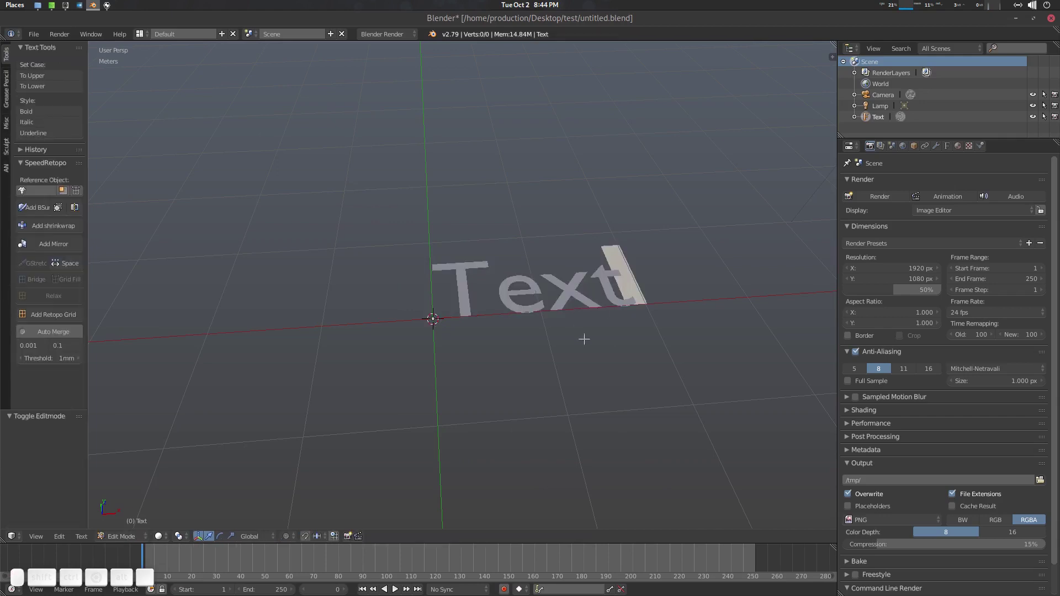
{"action": "key", "text": "BackSpace"}
{"action": "key", "text": "BackSpace"}
{"action": "key", "text": "BackSpace"}
{"action": "key", "text": "BackSpace"}
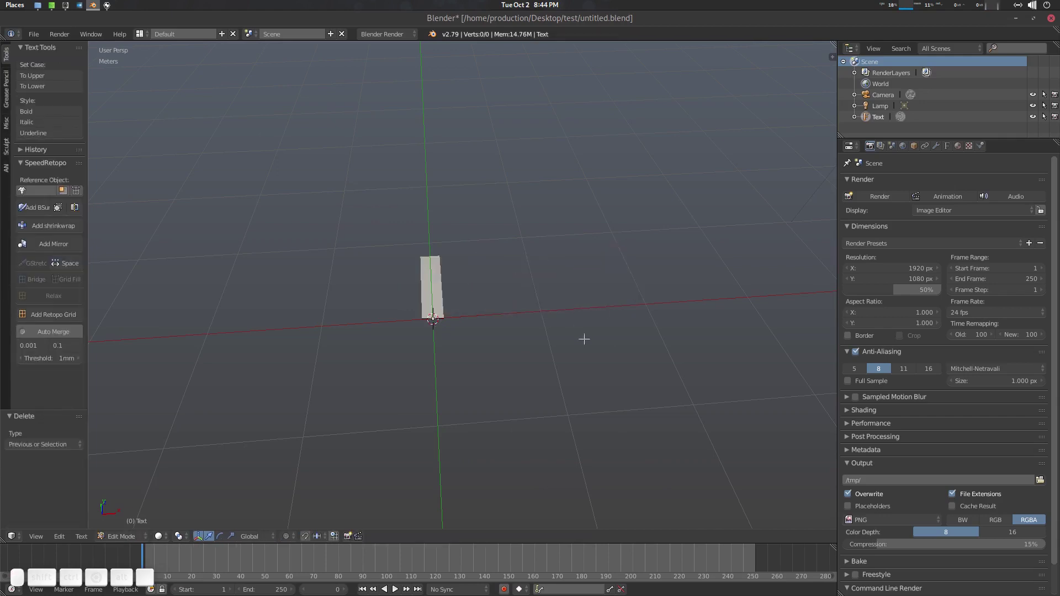
{"action": "type", "text": "lo"}
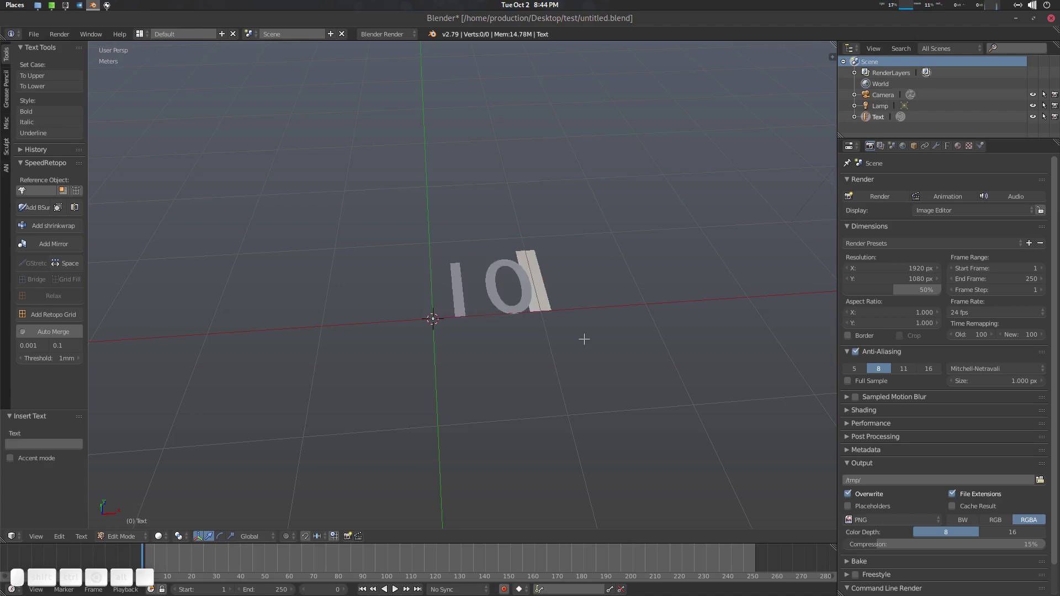
{"action": "type", "text": "K"}
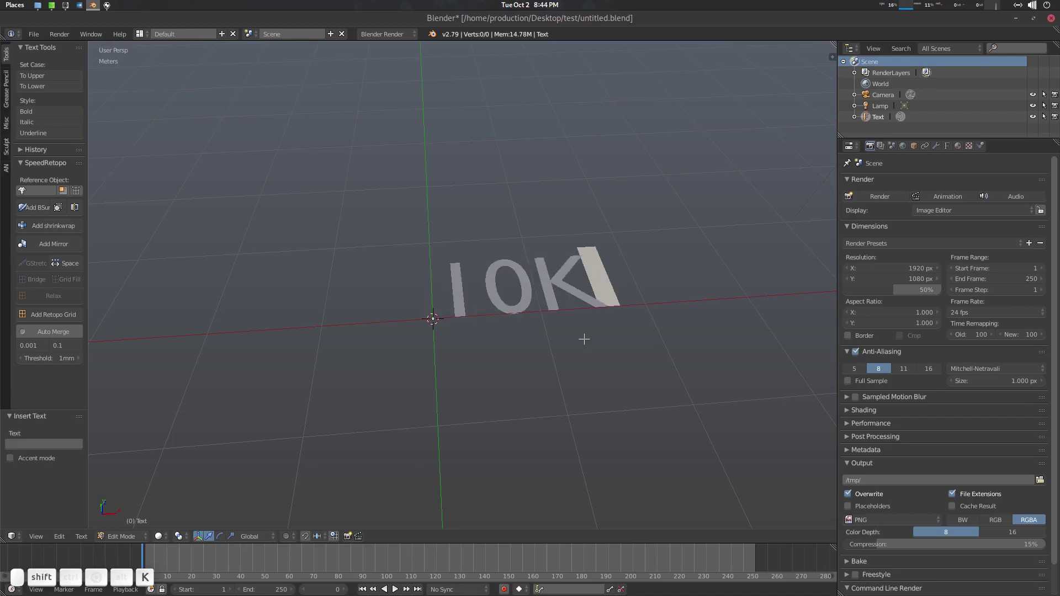
- Leave text editing and, in top orthographic view, move the 10K text about 2.97 m in the negative X direction
{"action": "key", "text": "Tab"}
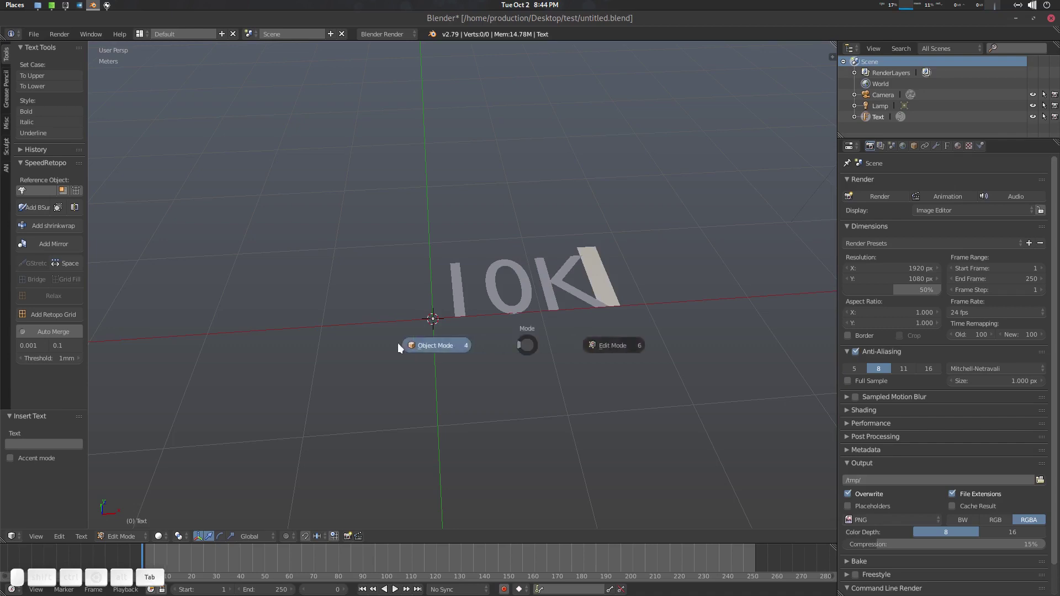
{"action": "left_click", "coordinate": [397, 343]}
{"action": "scroll", "coordinate": [495, 313], "scroll_direction": "down", "scroll_amount": 3}
{"action": "key", "text": "KP_7"}
{"action": "key", "text": "KP_5"}
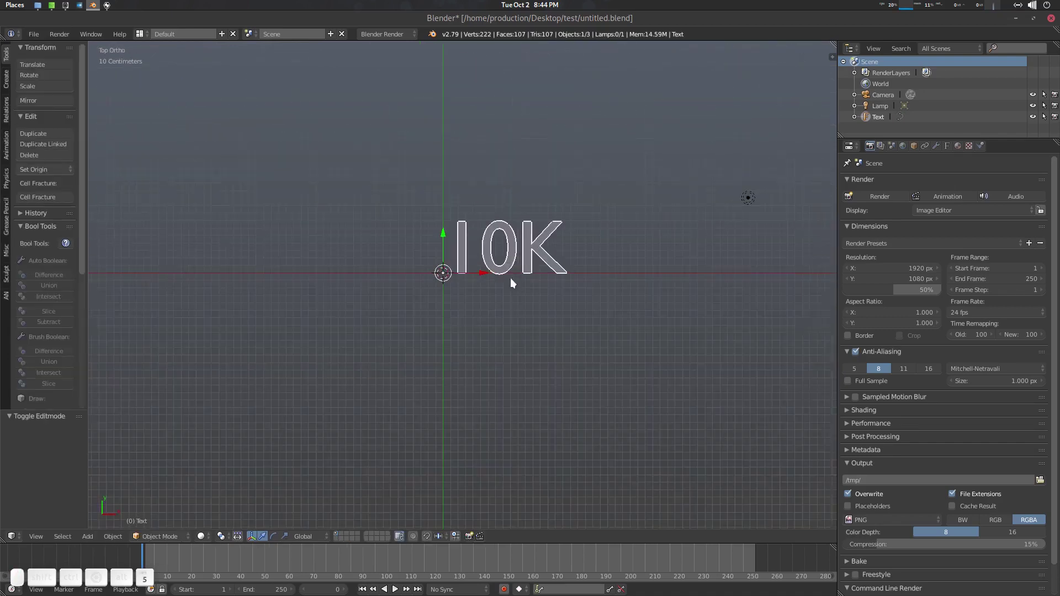
{"action": "key", "text": "g"}
{"action": "key", "text": "x"}
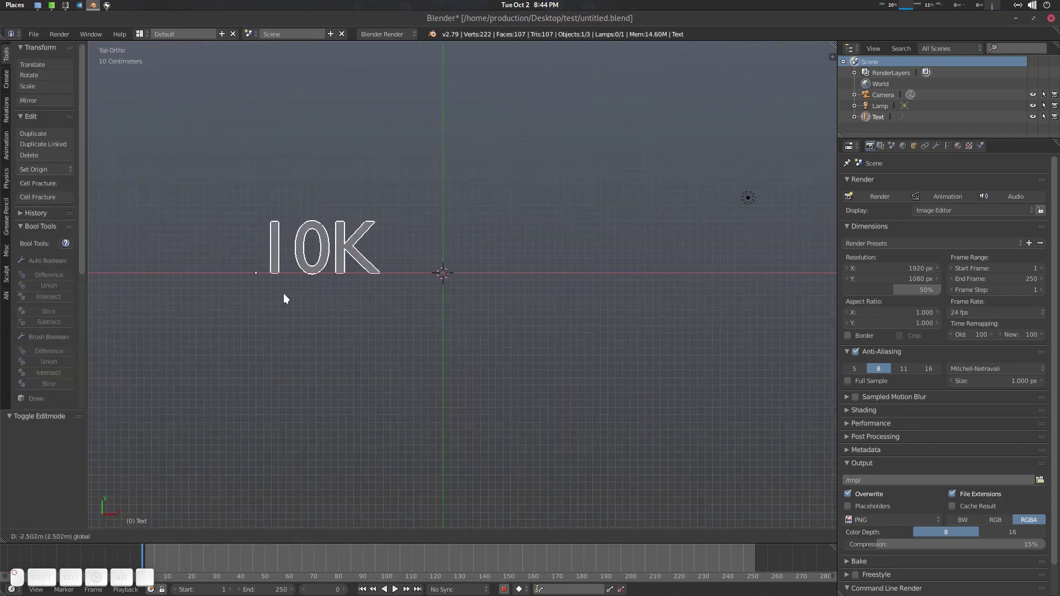
{"action": "left_click", "coordinate": [280, 310]}
- Duplicate the 10K text about 1.9 m along positive X and change the copy's content to 1K
{"action": "left_click_drag", "start_coordinate": [281, 312], "coordinate": [301, 316]}
{"action": "key", "text": "shift+d"}
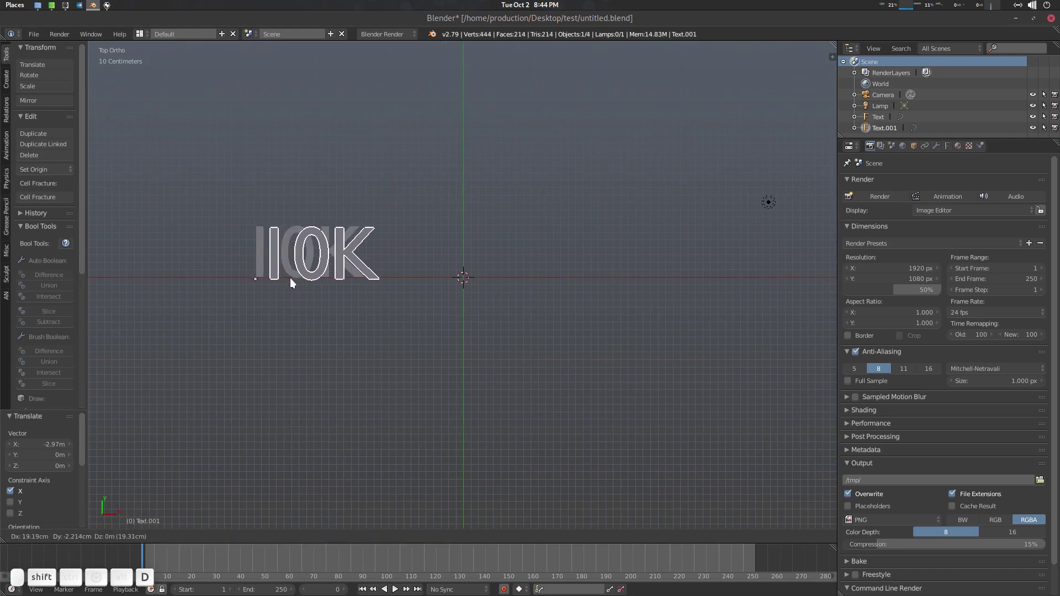
{"action": "right_click", "coordinate": [289, 277]}
{"action": "key", "text": "g"}
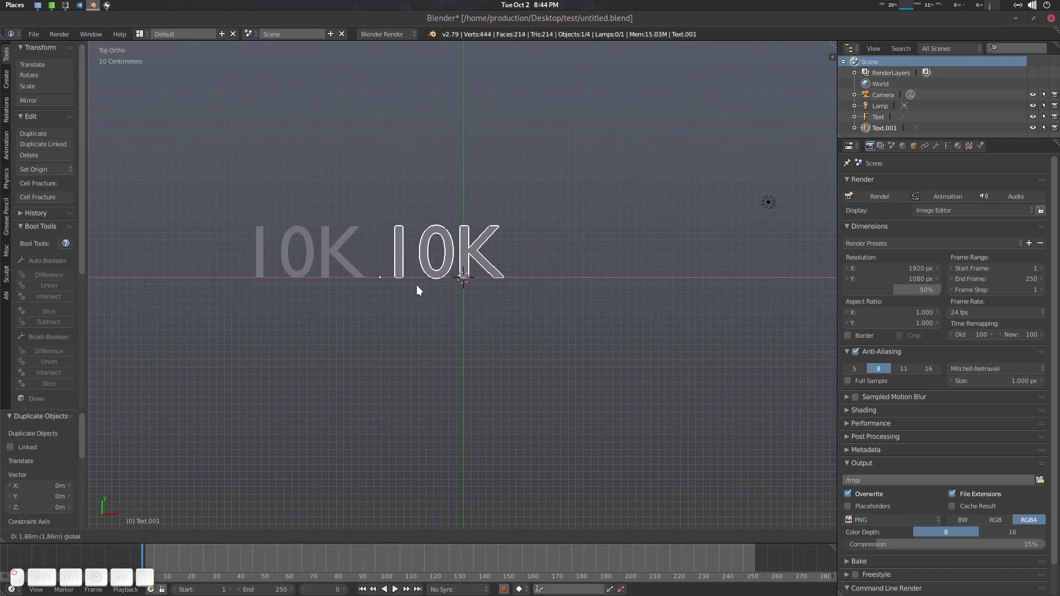
{"action": "left_click", "coordinate": [416, 285]}
{"action": "key", "text": "Tab"}
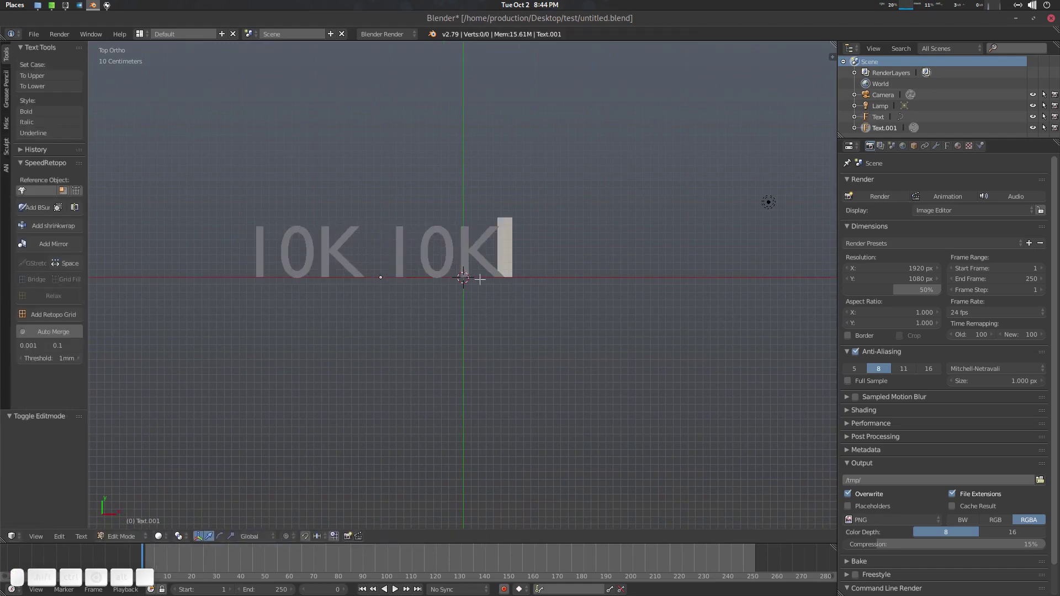
{"action": "key", "text": "Left"}
{"action": "key", "text": "BackSpace"}
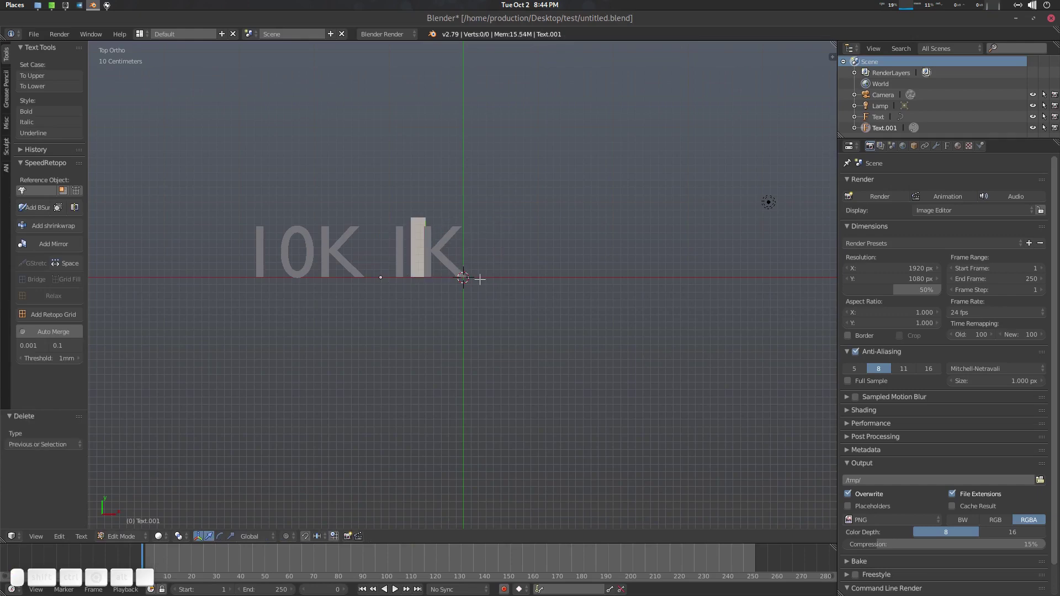
{"action": "key", "text": "Tab"}
- Duplicate the 1K text further along positive X and replace the copy's content with 600
{"action": "key", "text": "shift+d"}
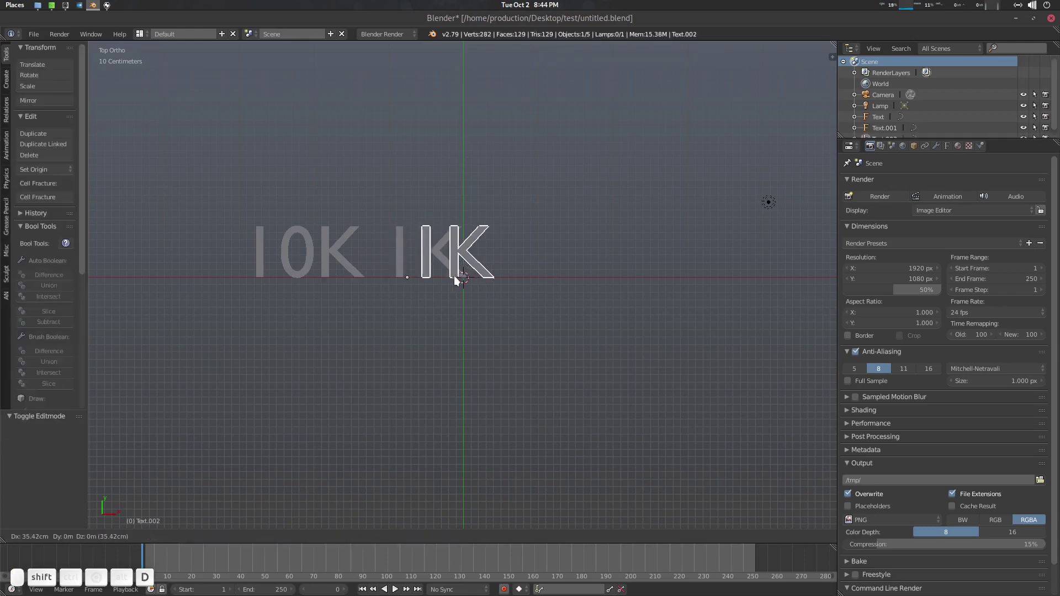
{"action": "key", "text": "Escape"}
{"action": "left_click_drag", "start_coordinate": [422, 279], "coordinate": [504, 281]}
{"action": "key", "text": "Tab"}
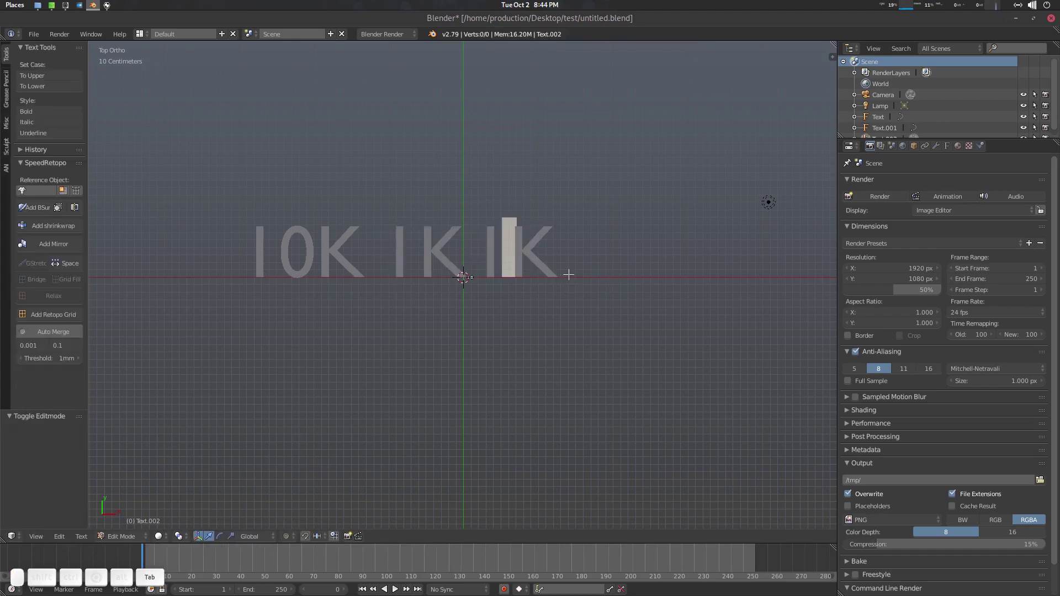
{"action": "key", "text": "Right"}
{"action": "key", "text": "BackSpace"}
{"action": "key", "text": "BackSpace"}
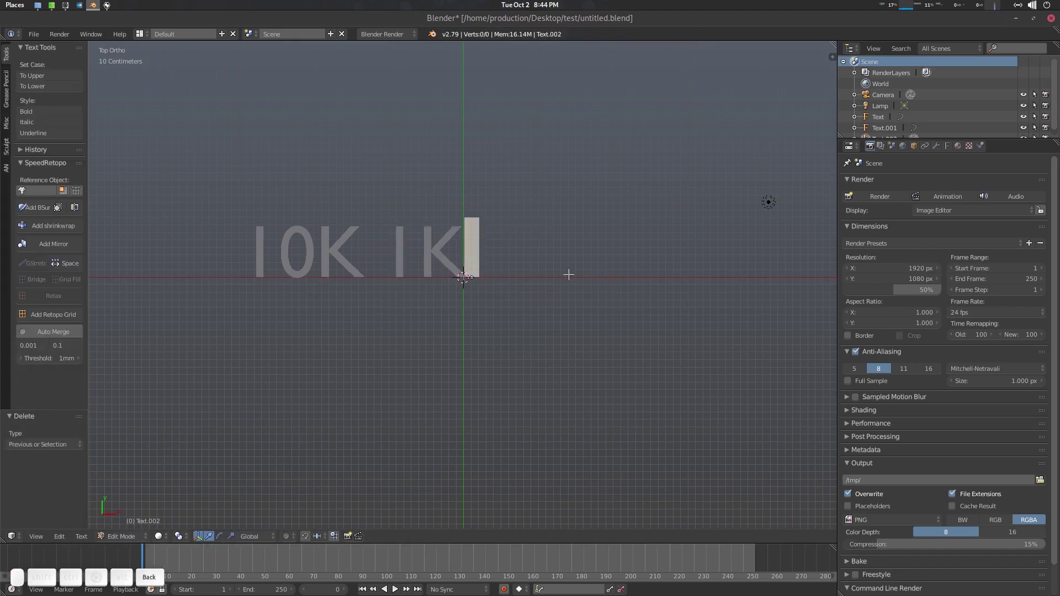
{"action": "type", "text": "600"}
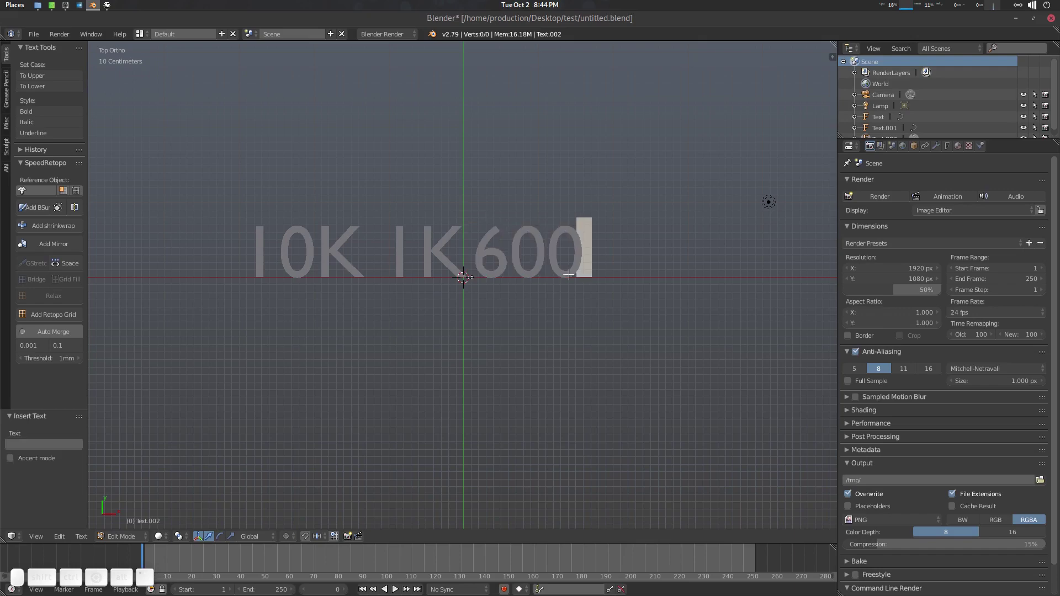
{"action": "key", "text": "Tab"}
- Move the 600 text about 61 cm along positive X, away from the 1K text
{"action": "key", "text": "g"}
{"action": "key", "text": "x"}
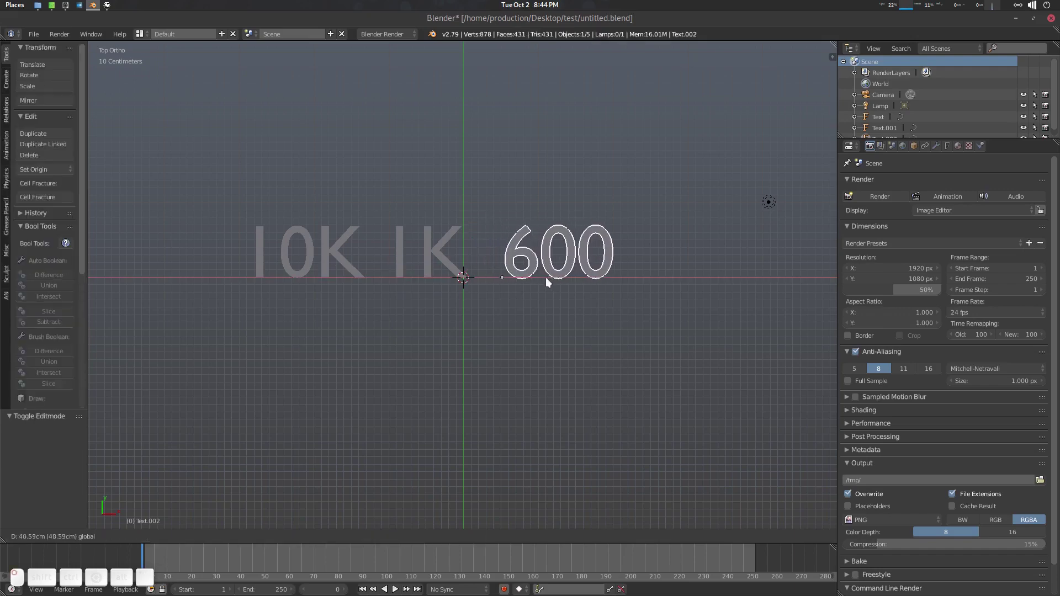
{"action": "left_click", "coordinate": [535, 280]}
- Reposition the 1K text along X to about -89 cm, between the 10K and 600 texts
{"action": "right_click", "coordinate": [452, 267]}
{"action": "key", "text": "g"}
{"action": "key", "text": "x"}
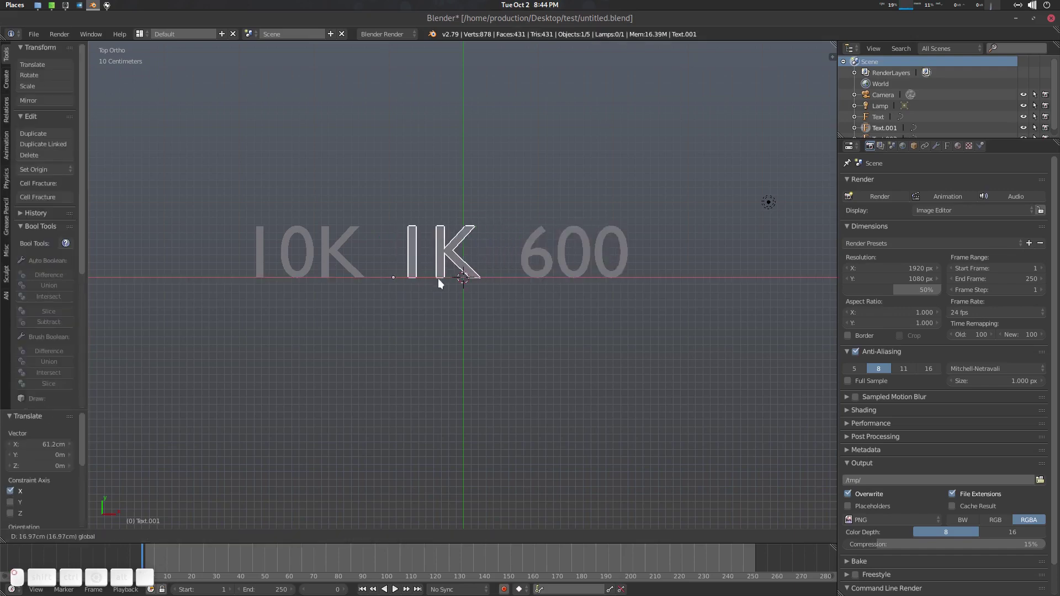
{"action": "left_click", "coordinate": [451, 279]}
{"action": "key", "text": "g"}
{"action": "key", "text": "x"}
{"action": "left_click", "coordinate": [418, 278]}
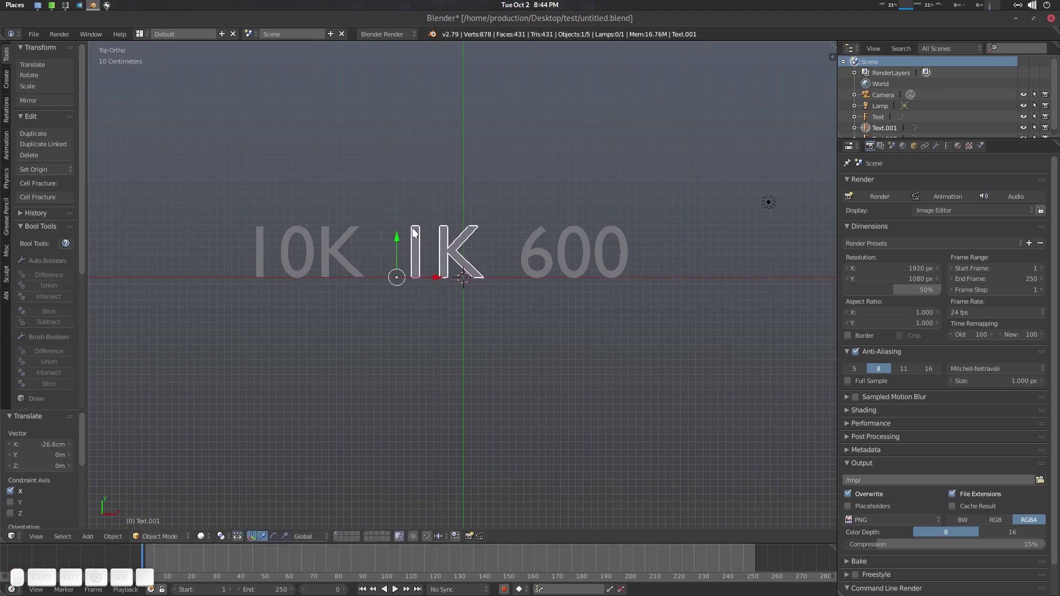
- Split the 3D view into two side-by-side areas, with the labels seen at an angle
{"action": "left_click_drag", "start_coordinate": [380, 309], "coordinate": [513, 240]}
{"action": "left_click_drag", "start_coordinate": [501, 342], "coordinate": [525, 291]}
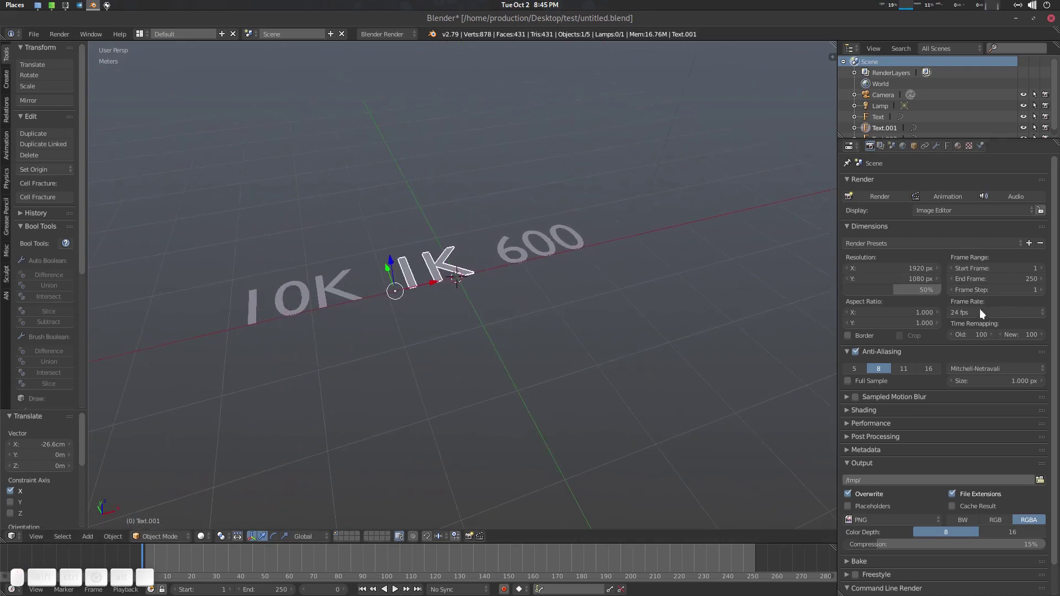
{"action": "left_click_drag", "start_coordinate": [828, 47], "coordinate": [405, 141]}
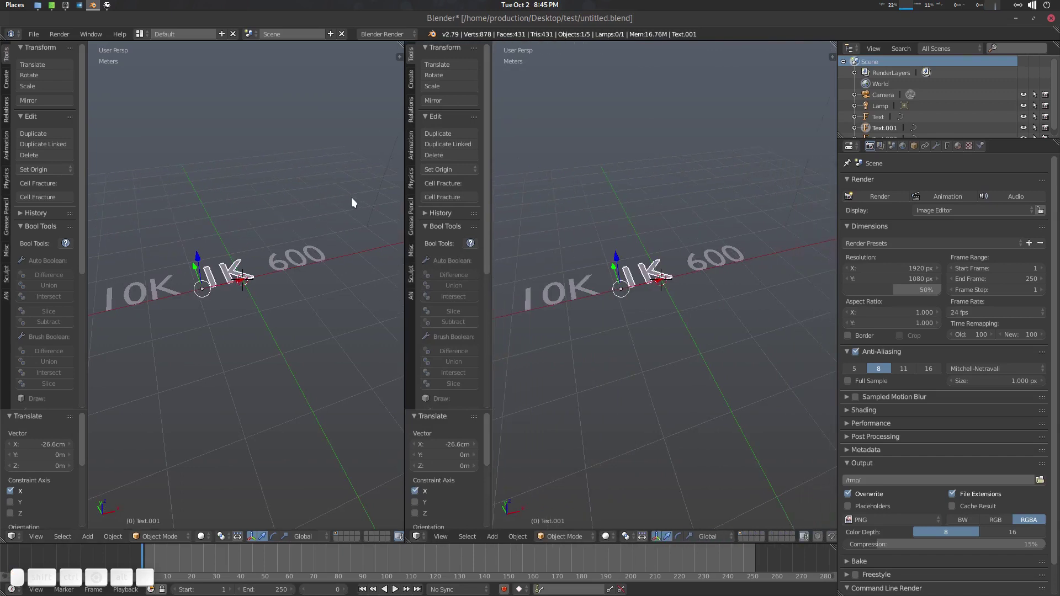
- Hide the tool shelf in both 3D views and show the object transform properties only in the first view
{"action": "key", "text": "n"}
{"action": "key", "text": "t"}
{"action": "key", "text": "n"}
{"action": "key", "text": "n"}
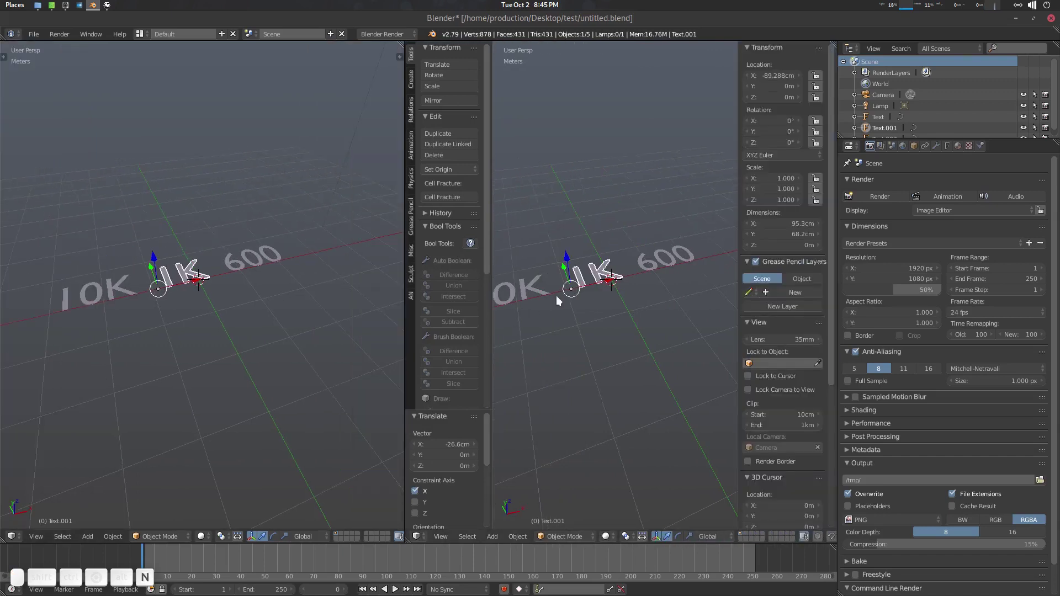
{"action": "key", "text": "n"}
{"action": "key", "text": "t"}
{"action": "key", "text": "n"}
{"action": "left_click_drag", "start_coordinate": [236, 254], "coordinate": [242, 301]}
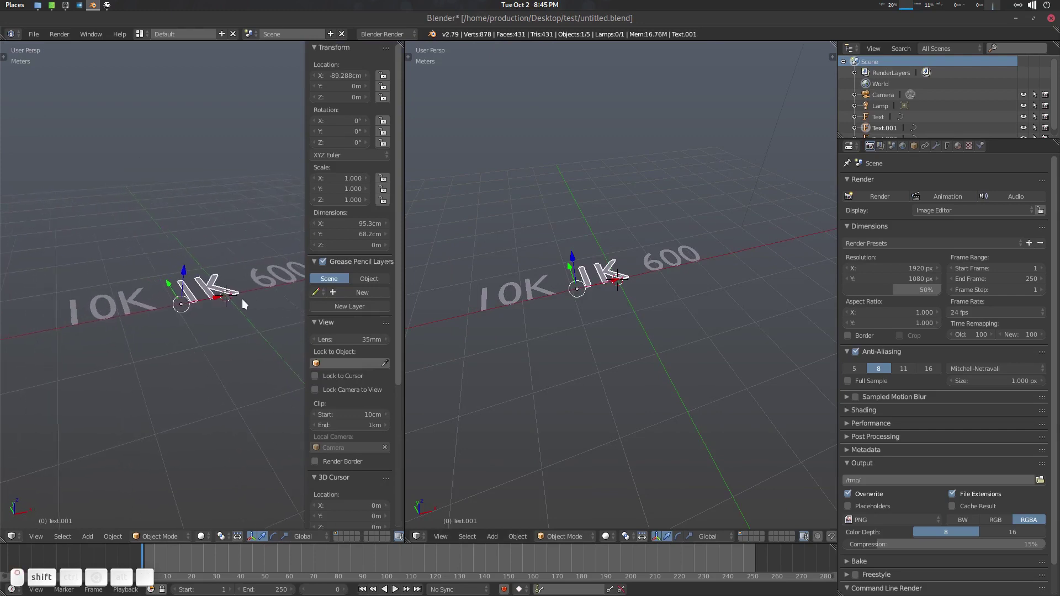
- Select the 600 text and turn the second 3D view into a Graph Editor
{"action": "right_click", "coordinate": [265, 281]}
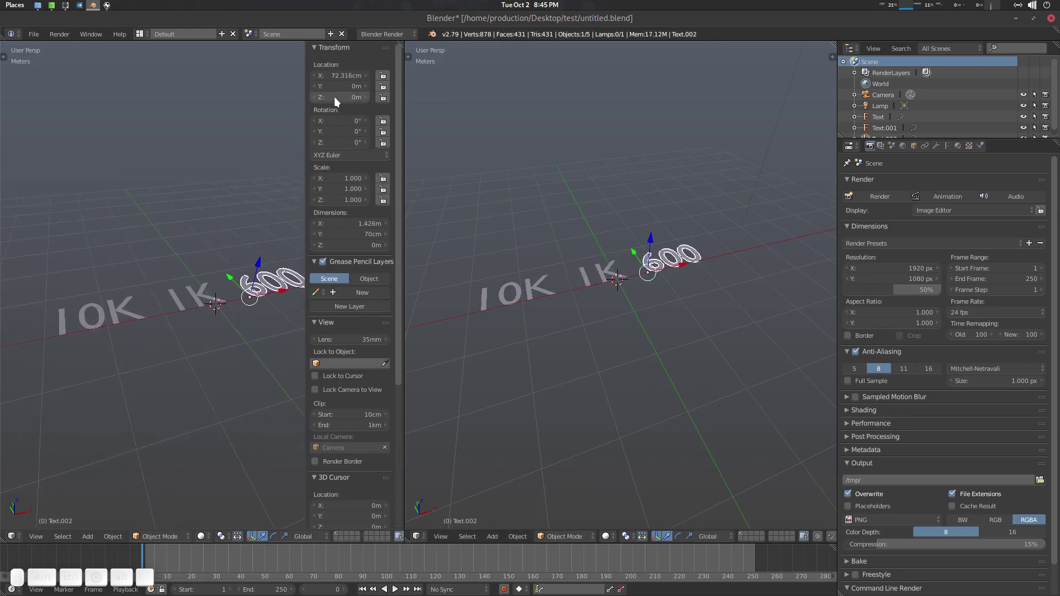
{"action": "left_click", "coordinate": [416, 537]}
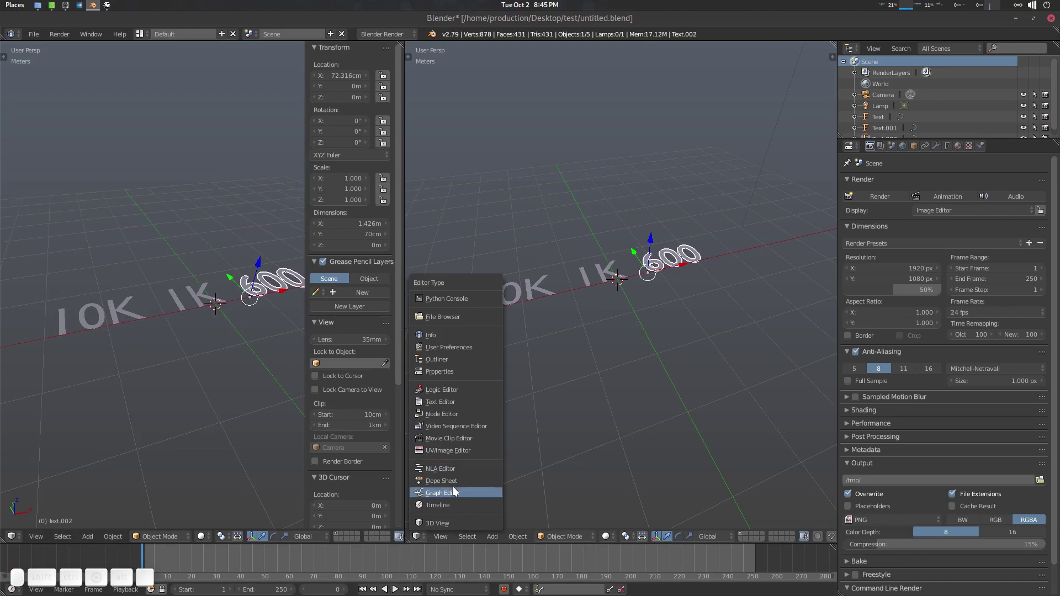
{"action": "left_click", "coordinate": [452, 491]}
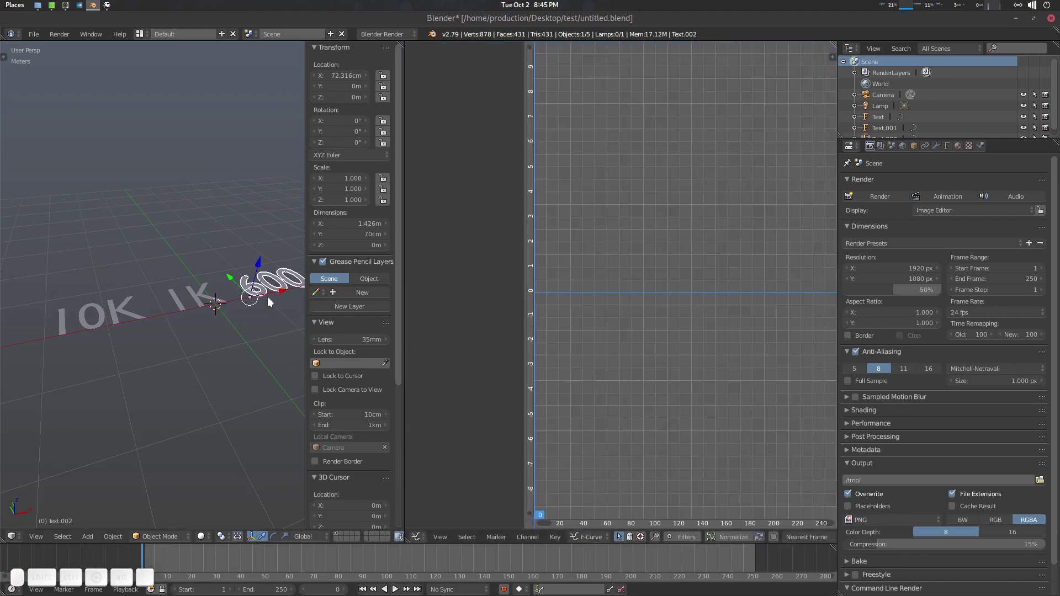
- Set the 600 text's Z location to 0 and insert a single keyframe on that channel
{"action": "left_click_drag", "start_coordinate": [268, 277], "coordinate": [255, 287]}
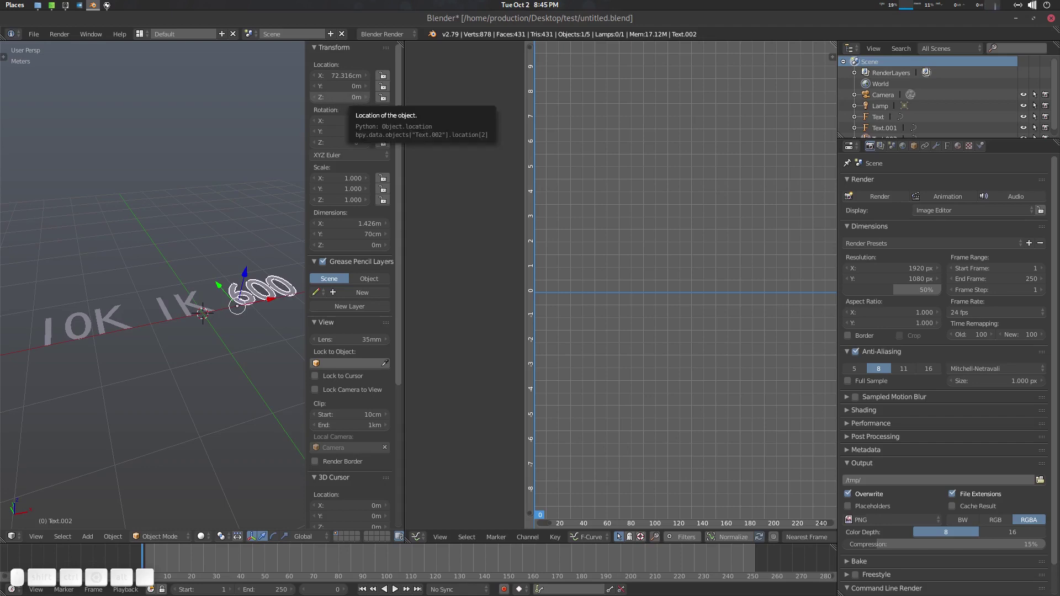
{"action": "left_click_drag", "start_coordinate": [346, 98], "coordinate": [345, 98]}
{"action": "type", "text": "0"}
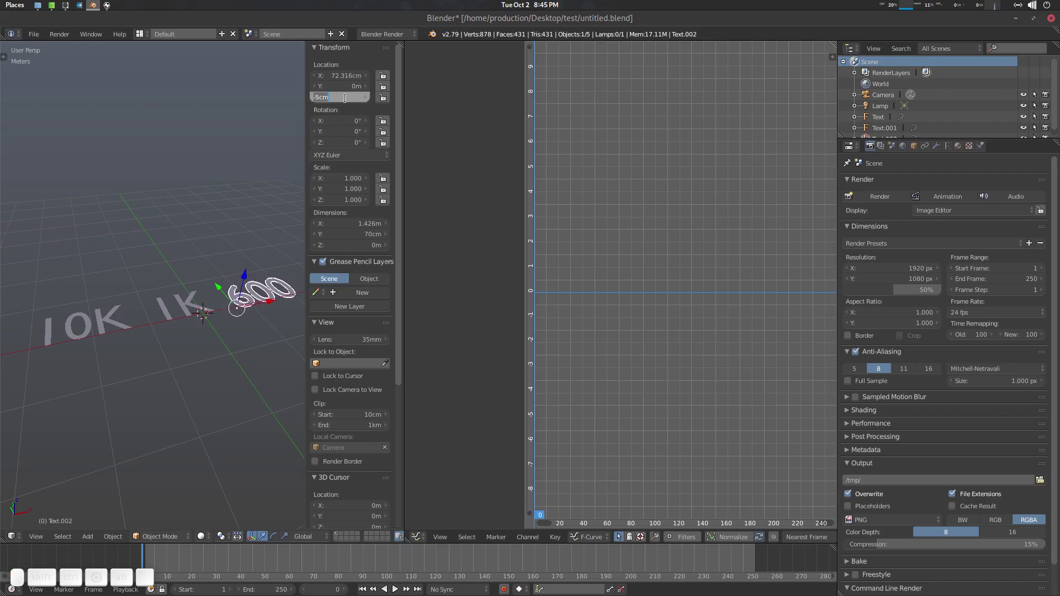
{"action": "key", "text": "Return"}
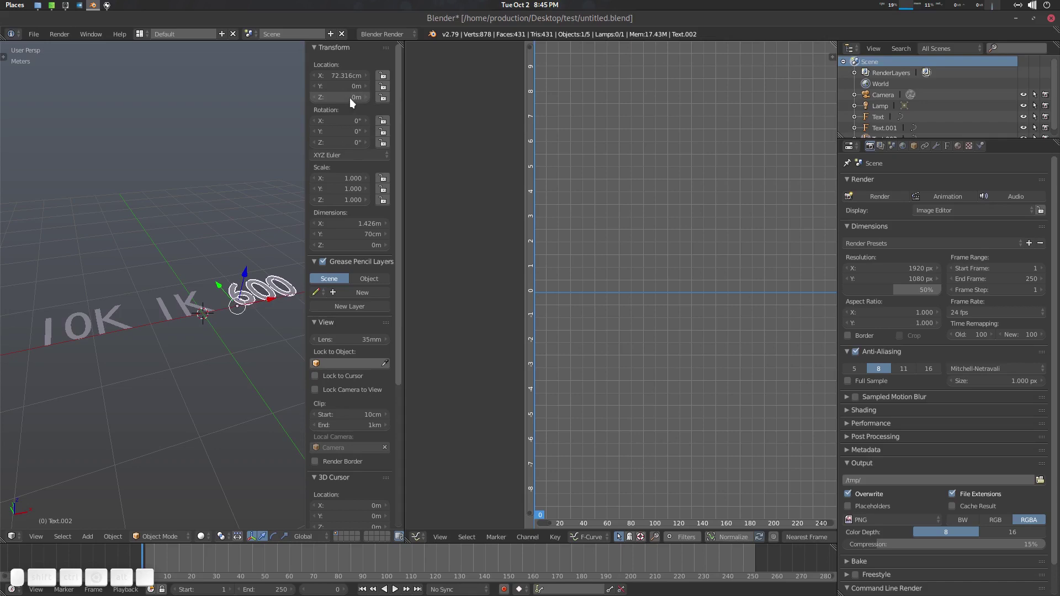
{"action": "right_click", "coordinate": [349, 97]}
{"action": "left_click", "coordinate": [346, 98]}
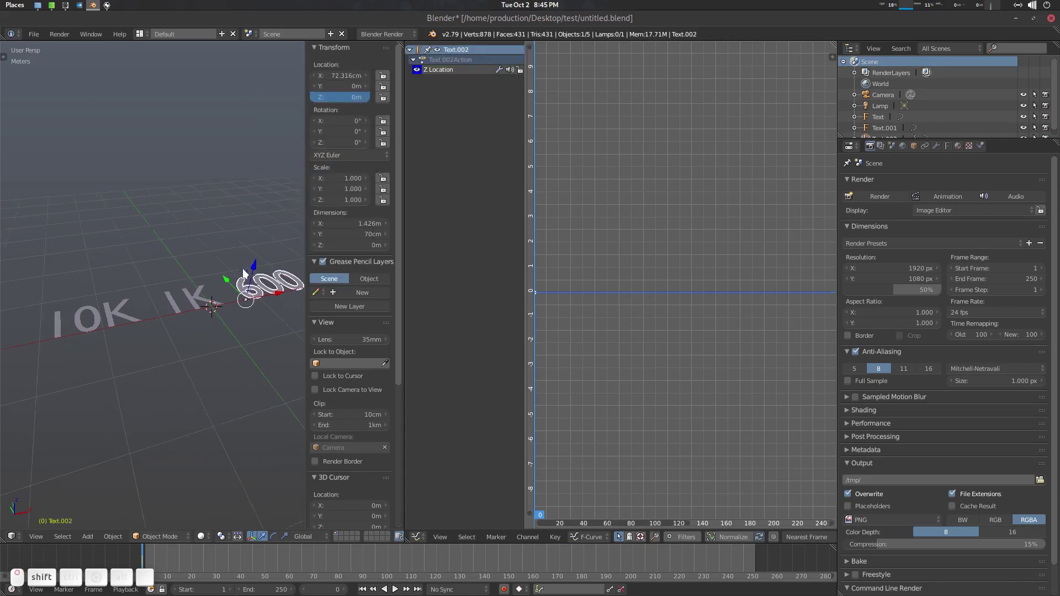
- Insert a single keyframe on the Z location of the 1K text and of the 10K text
{"action": "right_click", "coordinate": [197, 296]}
{"action": "right_click", "coordinate": [349, 97]}
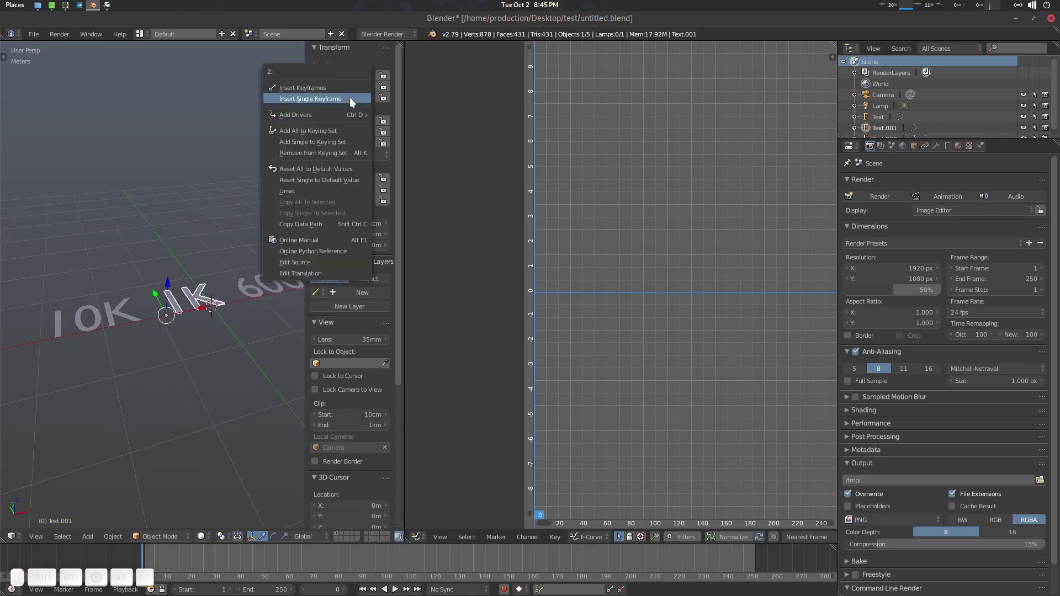
{"action": "left_click", "coordinate": [349, 98]}
{"action": "right_click", "coordinate": [118, 311]}
{"action": "right_click", "coordinate": [357, 97]}
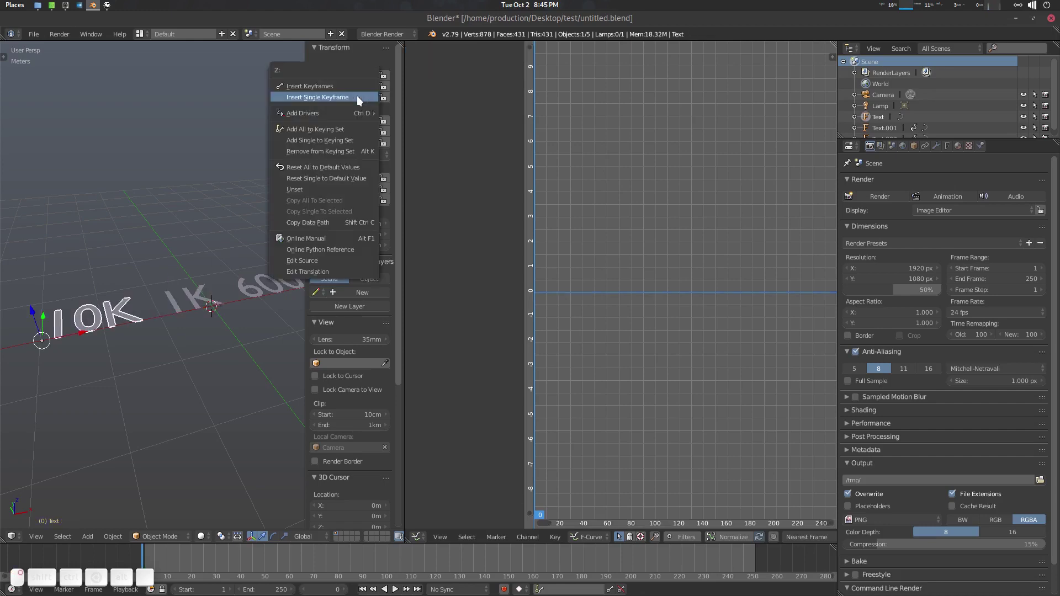
{"action": "left_click", "coordinate": [341, 98]}
{"action": "mouse_move", "coordinate": [185, 280]}
{"action": "left_mouse_down"}
{"action": "mouse_move", "coordinate": [215, 300]}
{"action": "mouse_move", "coordinate": [196, 294]}
{"action": "left_mouse_up"}
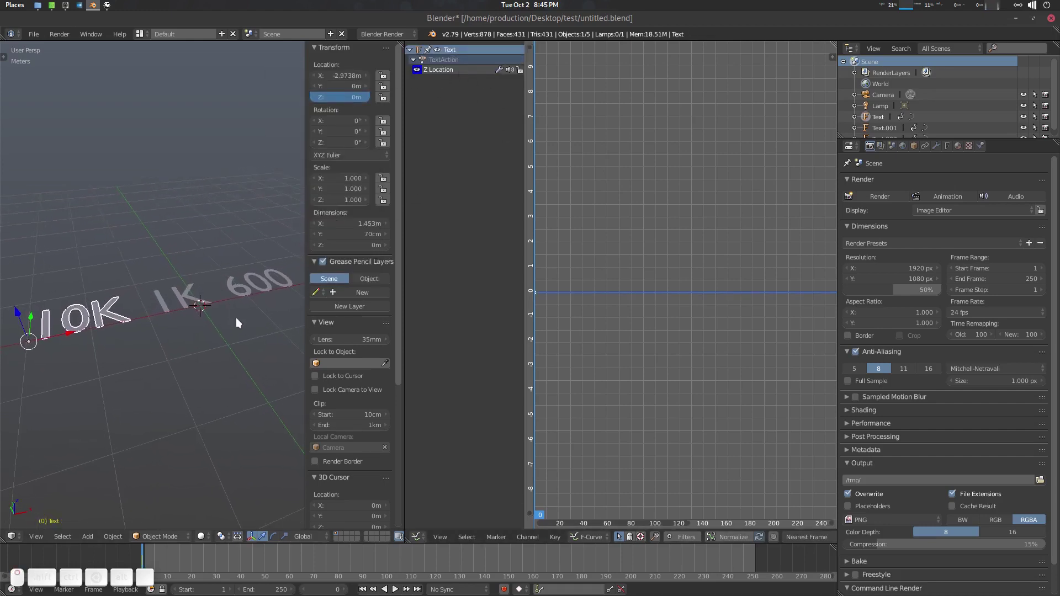
{"action": "left_click_drag", "start_coordinate": [558, 381], "coordinate": [533, 386]}
{"action": "right_click", "coordinate": [581, 454]}
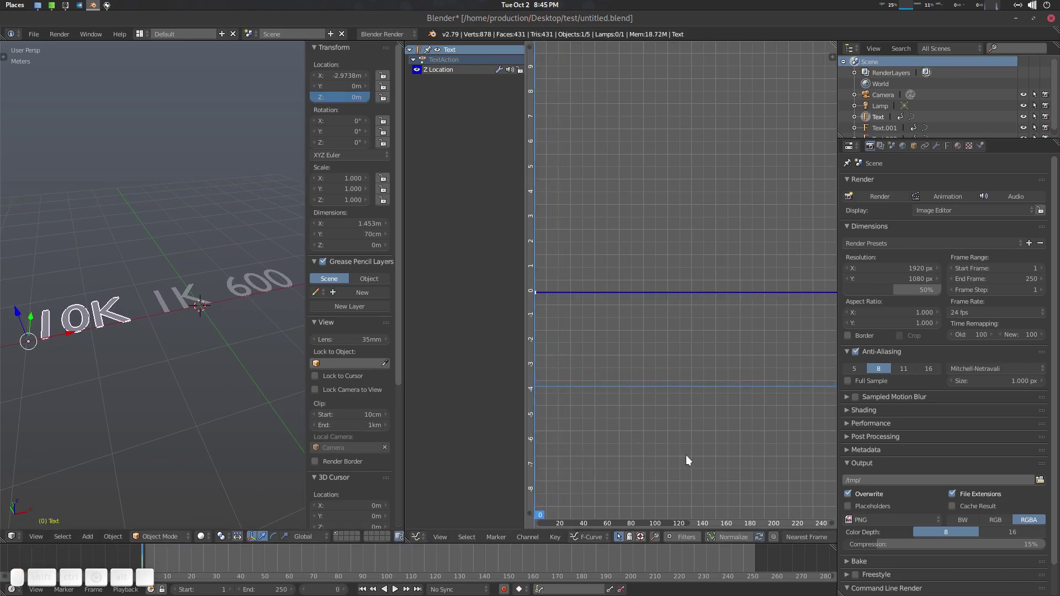
{"action": "left_click", "coordinate": [1012, 280]}
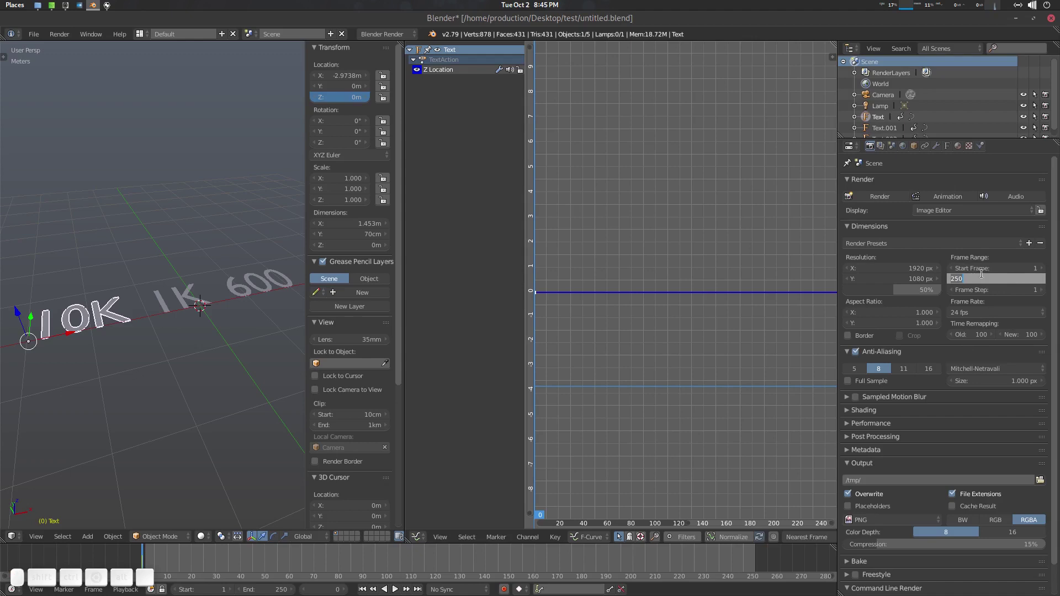
{"action": "key", "text": "Return"}
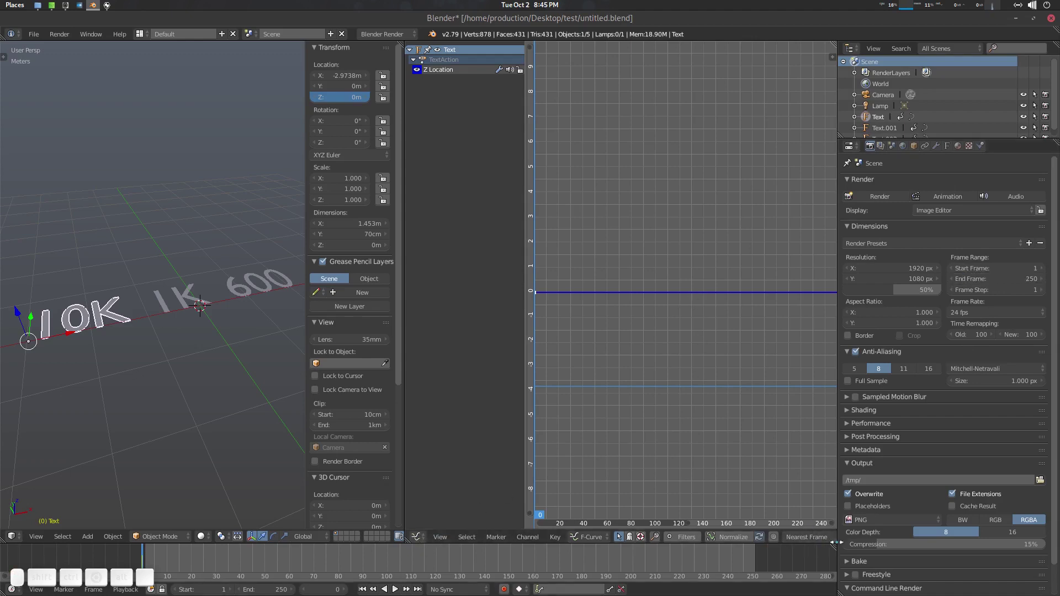
- Split the Graph Editor into two stacked areas, keeping the upper one as a Graph Editor
{"action": "left_click_drag", "start_coordinate": [408, 534], "coordinate": [422, 240]}
{"action": "left_click", "coordinate": [423, 240]}
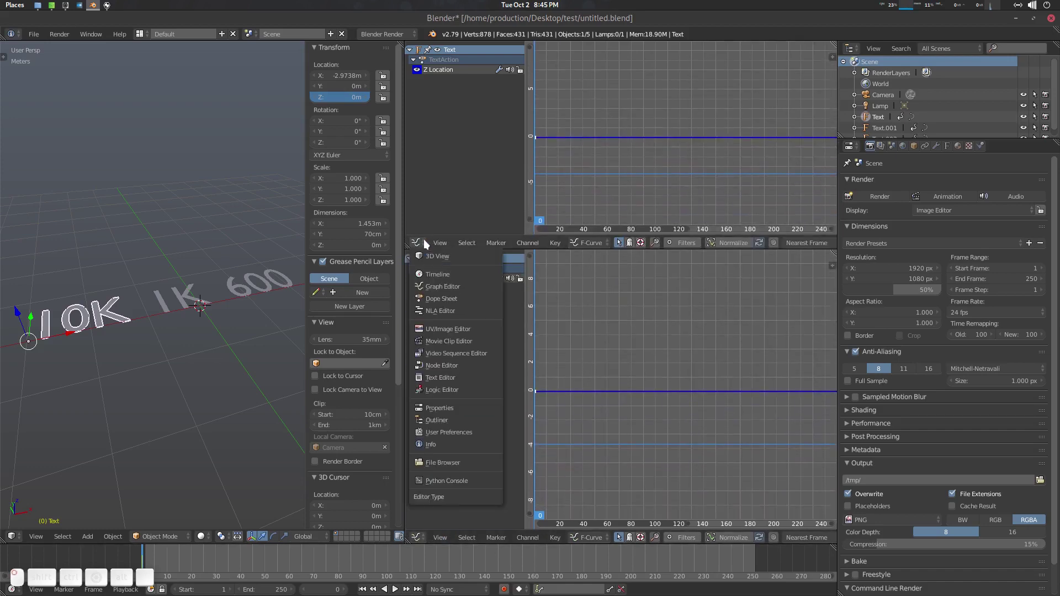
{"action": "left_click", "coordinate": [434, 287]}
- Turn the lower area into a Video Sequence Editor and add Elektronomia - Sky High [NCS Bass Boosted].mp3 on channel 1 from frame 0
{"action": "left_click", "coordinate": [418, 535]}
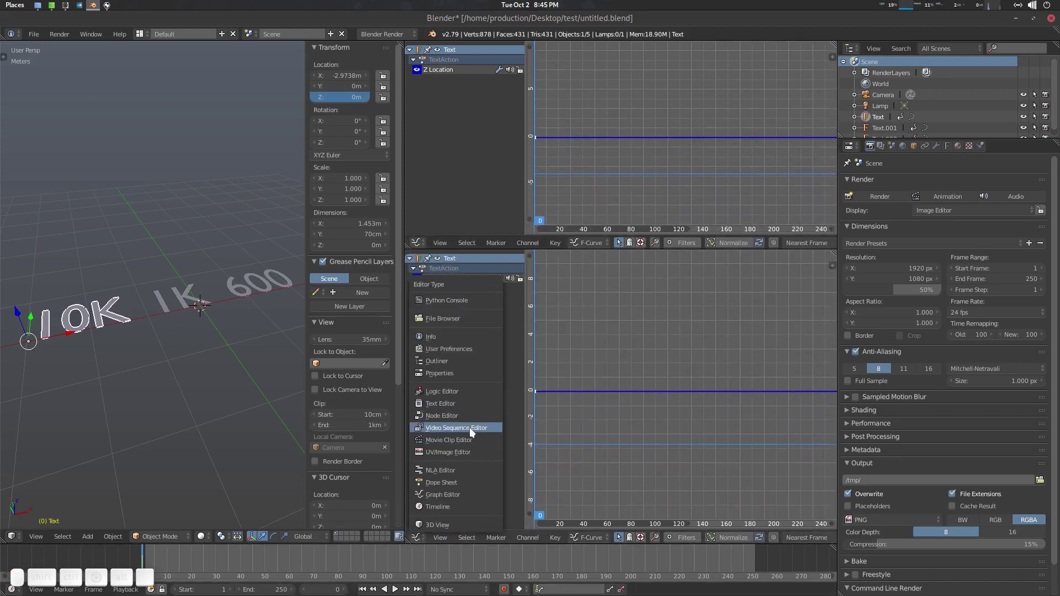
{"action": "left_click", "coordinate": [470, 427]}
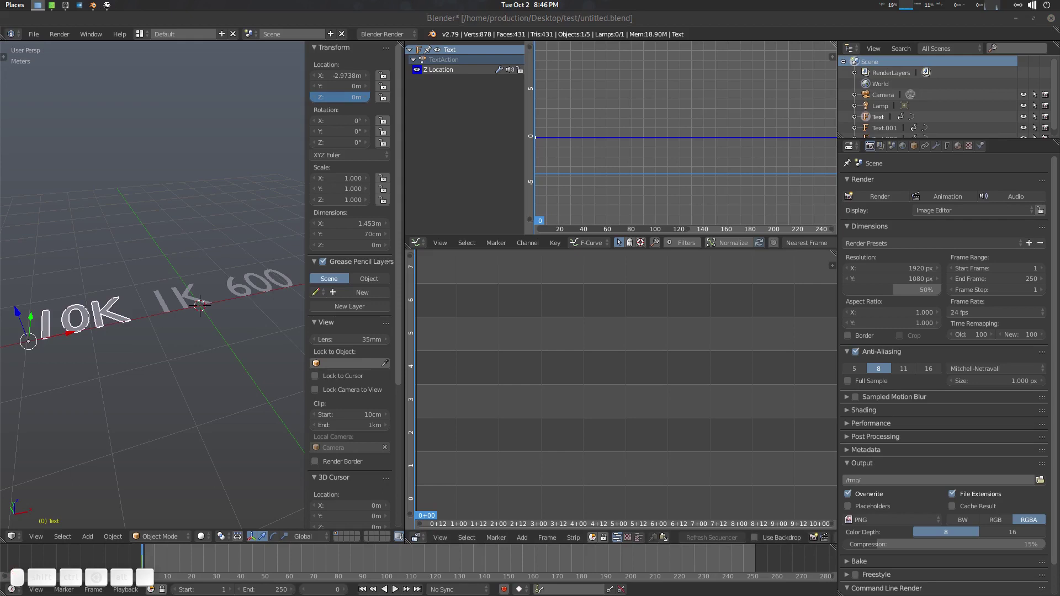
{"action": "left_click_drag", "start_coordinate": [717, 521], "coordinate": [515, 403]}
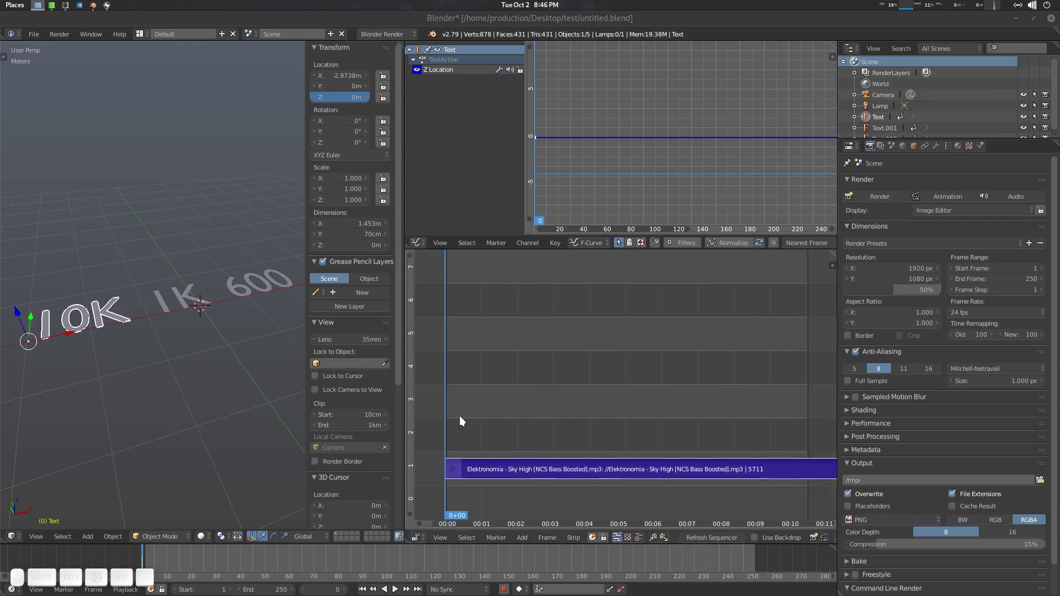
- Play the music track from the start, replay its later part, and stop playback at frame 189
{"action": "key", "text": "alt+a"}
{"action": "key", "text": "alt+a"}
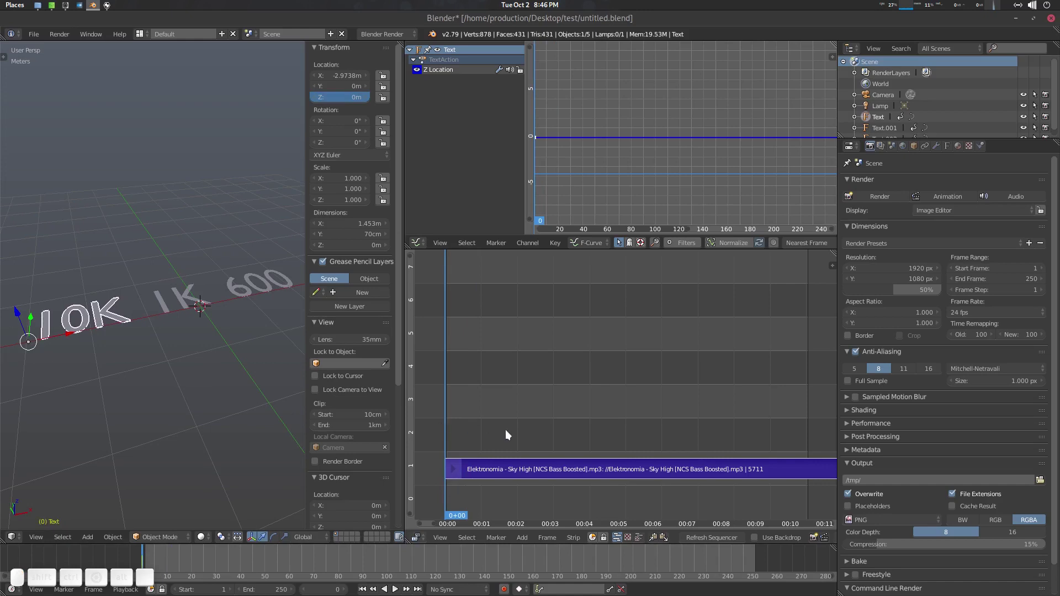
{"action": "key", "text": "alt+a"}
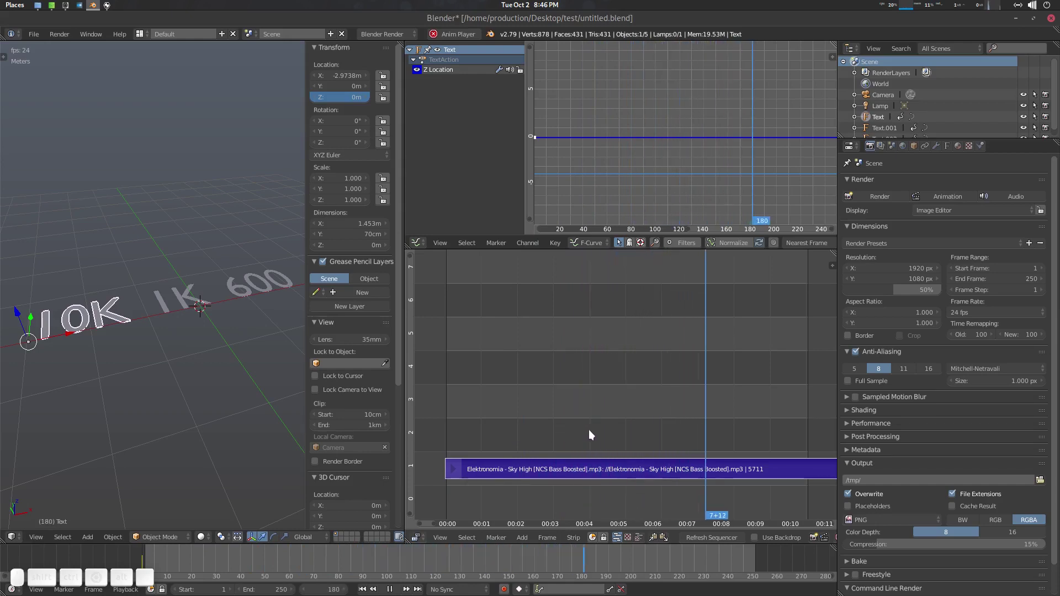
{"action": "key", "text": "alt+a"}
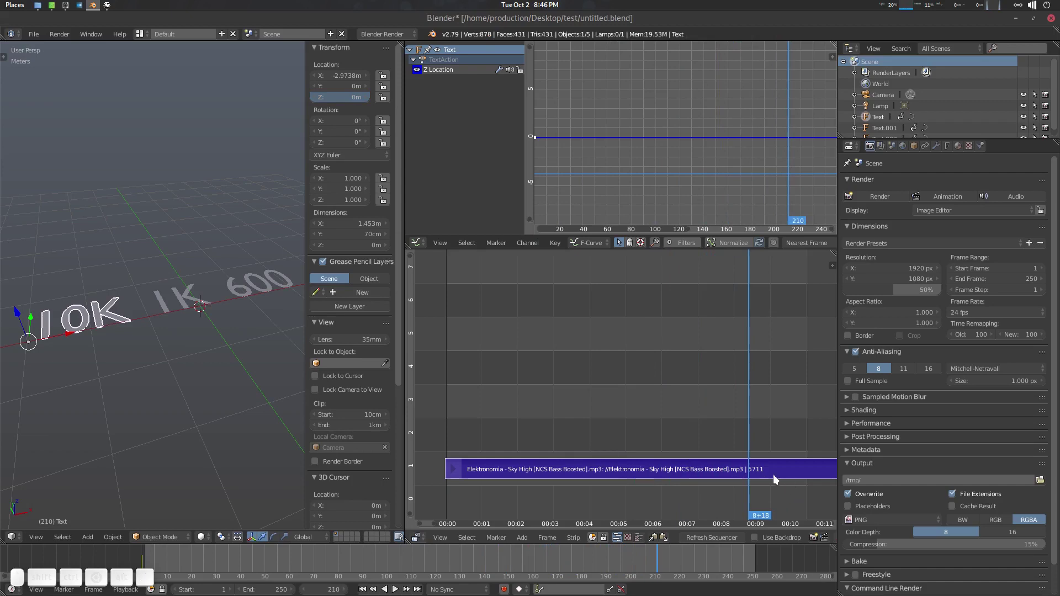
{"action": "left_click_drag", "start_coordinate": [754, 430], "coordinate": [613, 433]}
{"action": "key", "text": "alt+a"}
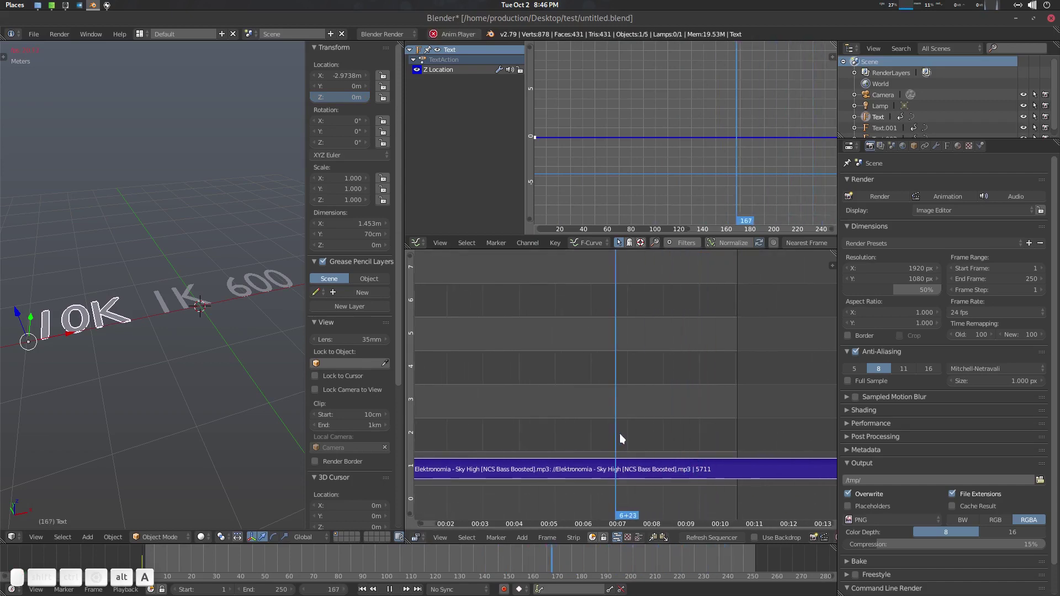
{"action": "left_click", "coordinate": [502, 426]}
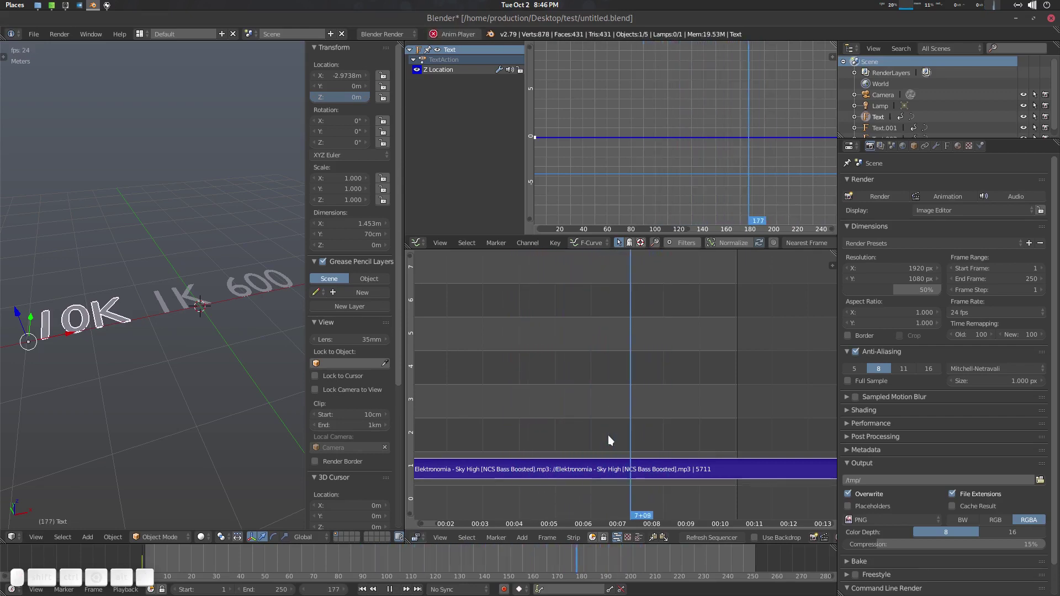
{"action": "key", "text": "alt+a"}
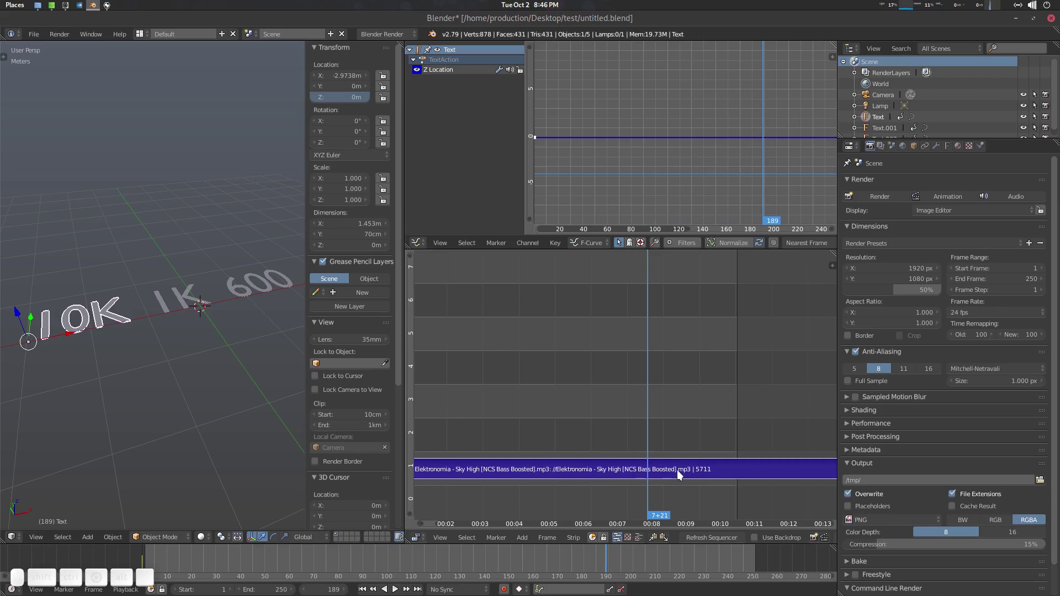
- Cut the music strip at frame 189 and delete the part after the cut
{"action": "key", "text": "shift+r"}
{"action": "left_click", "coordinate": [574, 537]}
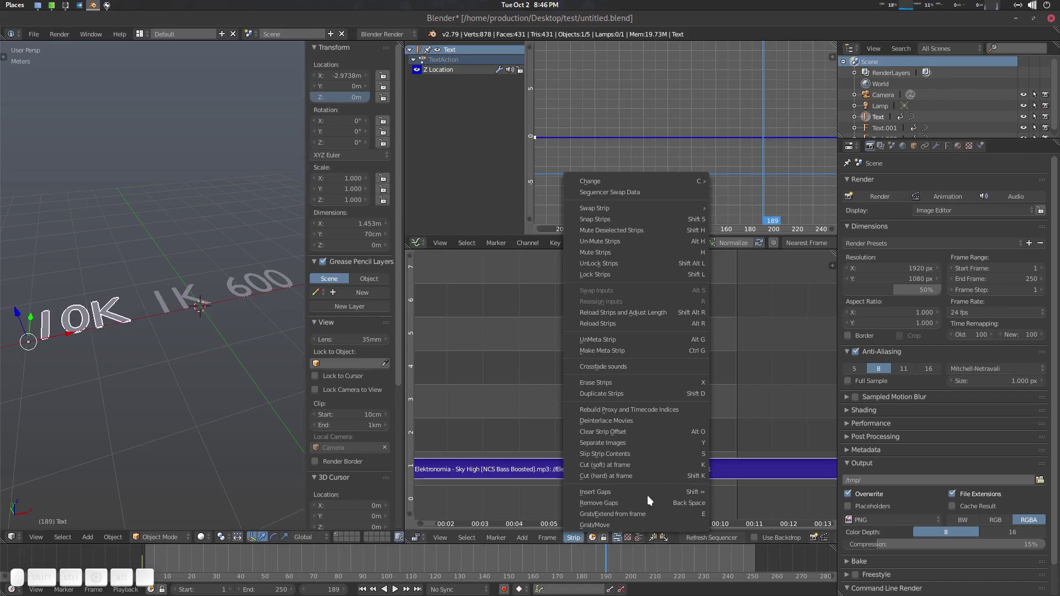
{"action": "left_click", "coordinate": [678, 463]}
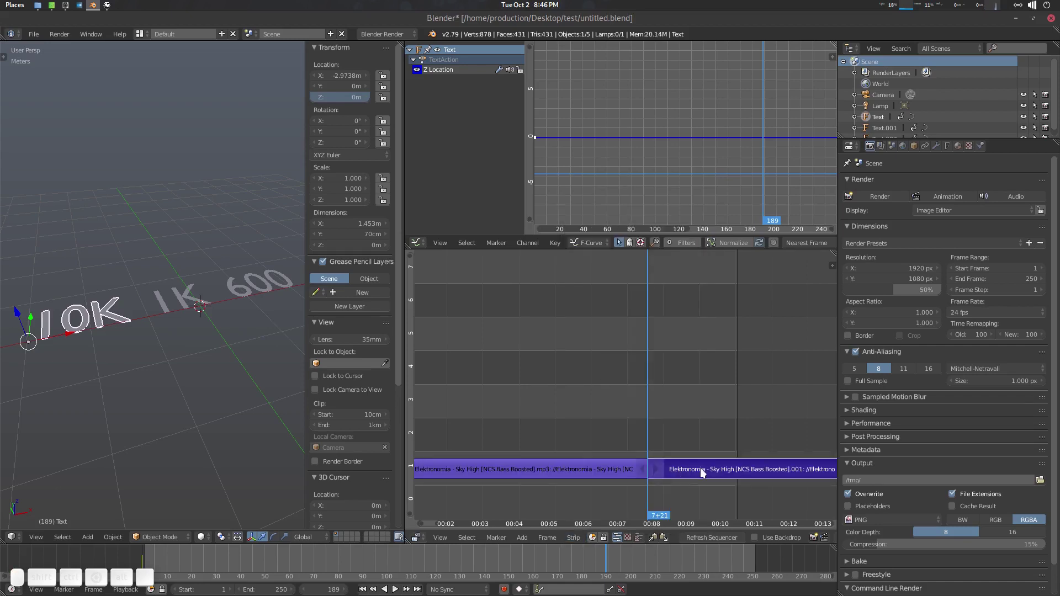
{"action": "key", "text": "x"}
{"action": "left_click", "coordinate": [676, 469]}
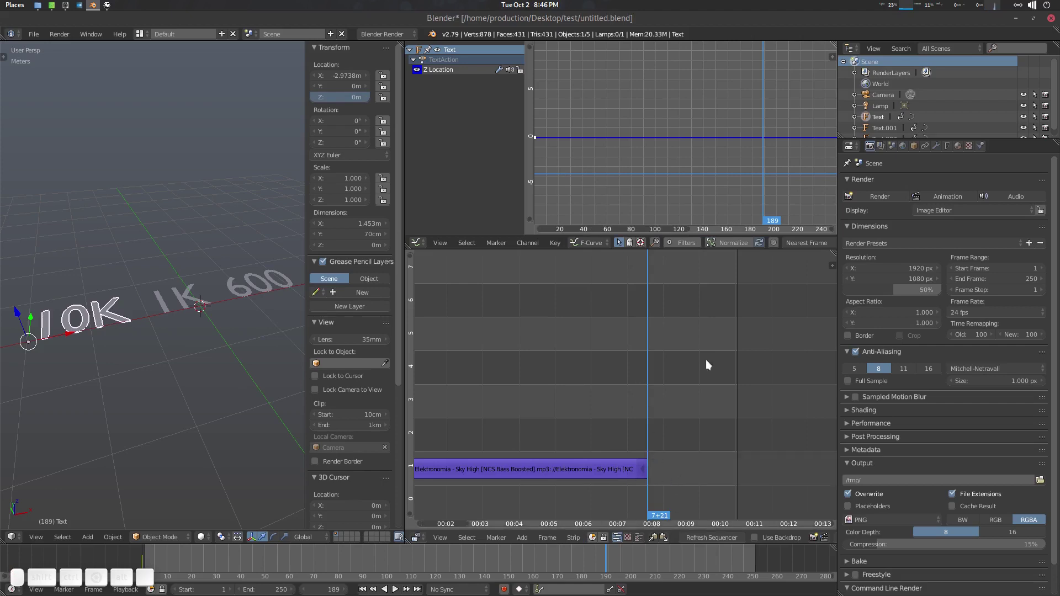
- Set the scene's end frame to 189
{"action": "left_click", "coordinate": [989, 277]}
{"action": "type", "text": "189"}
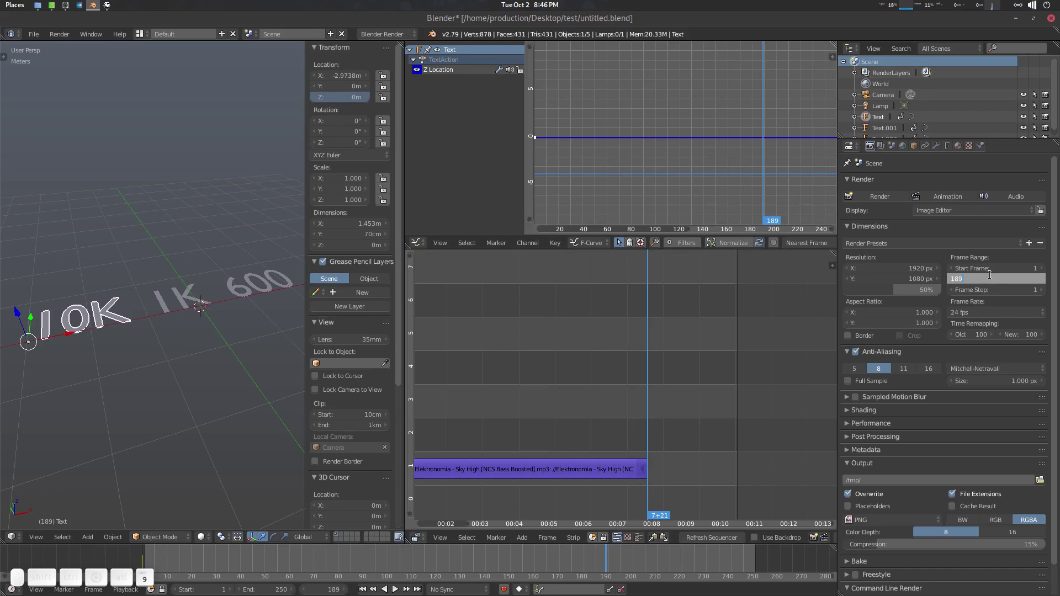
{"action": "key", "text": "Return"}
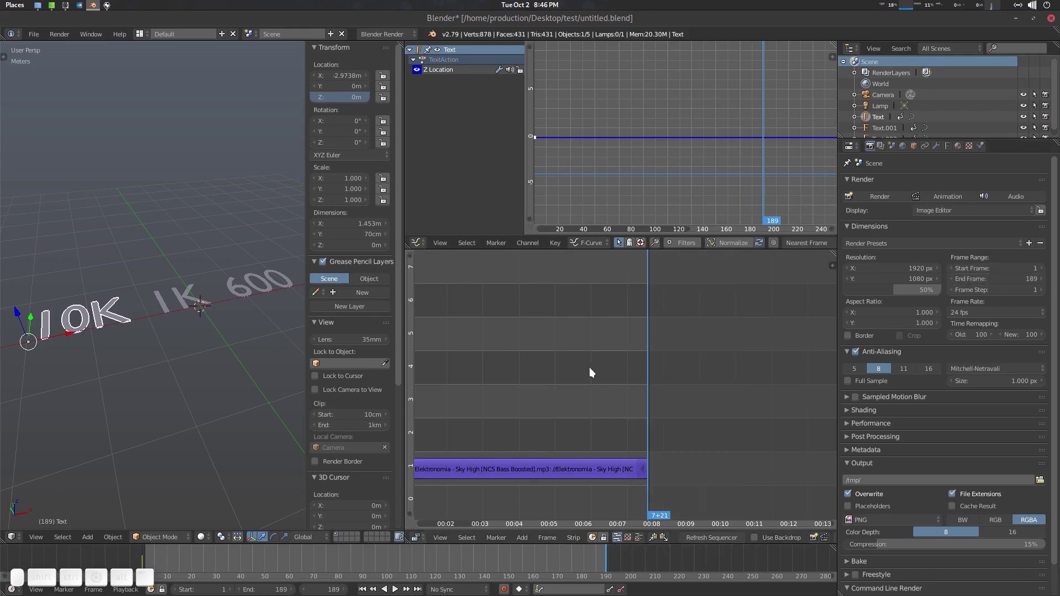
- Close the sequencer area by joining the Graph Editor above over it
{"action": "key", "text": "Home"}
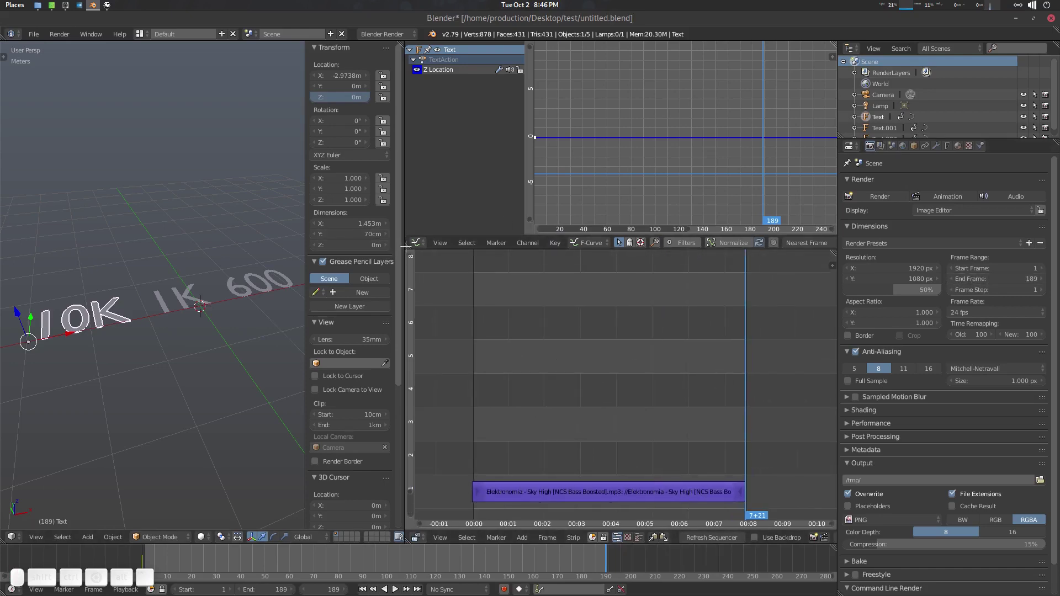
{"action": "right_click", "coordinate": [554, 492]}
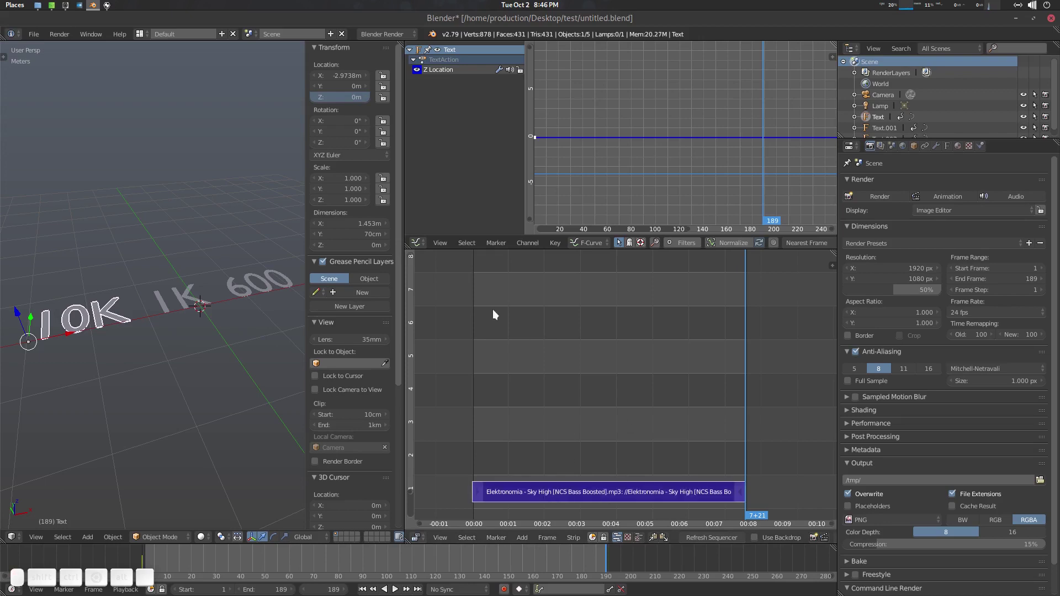
{"action": "left_click_drag", "start_coordinate": [409, 248], "coordinate": [444, 444]}
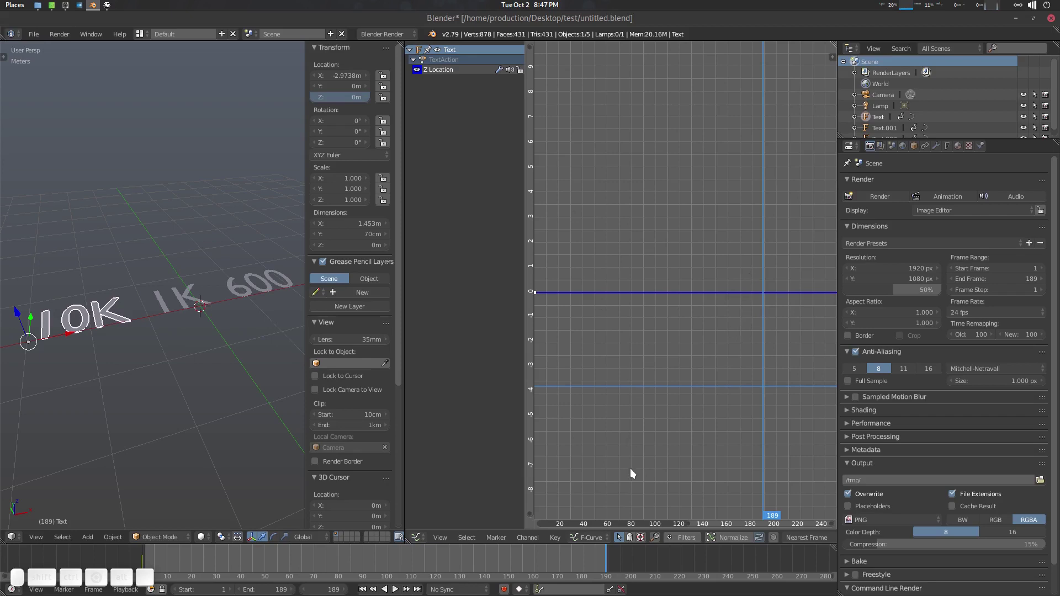
- Move the Graph Editor's current frame to 0 for the 10K text's Z location curve
{"action": "left_click_drag", "start_coordinate": [761, 277], "coordinate": [506, 280]}
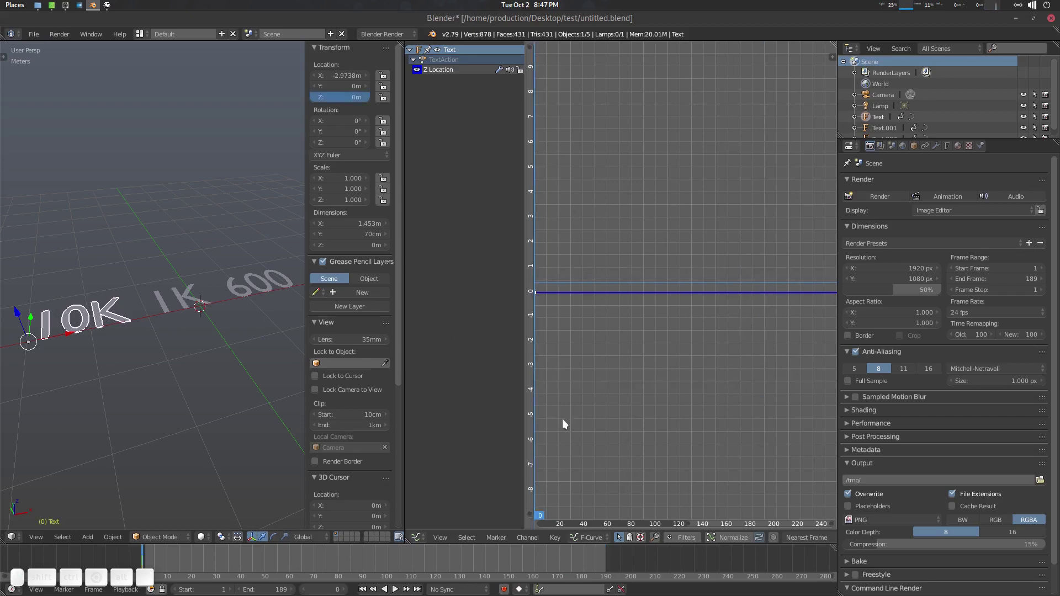
{"action": "left_click", "coordinate": [555, 538]}
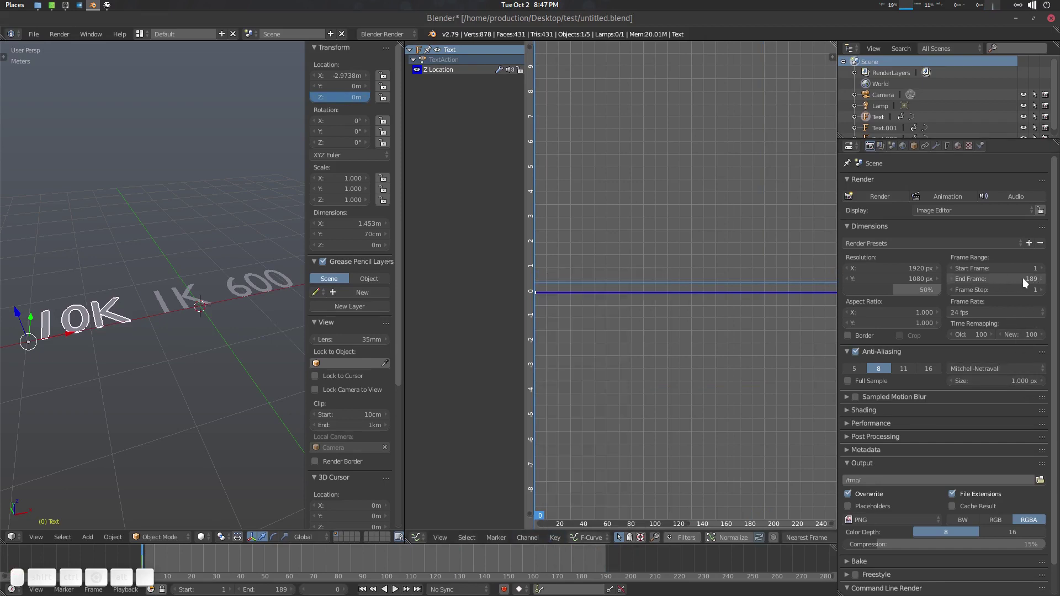
{"action": "left_click", "coordinate": [554, 538]}
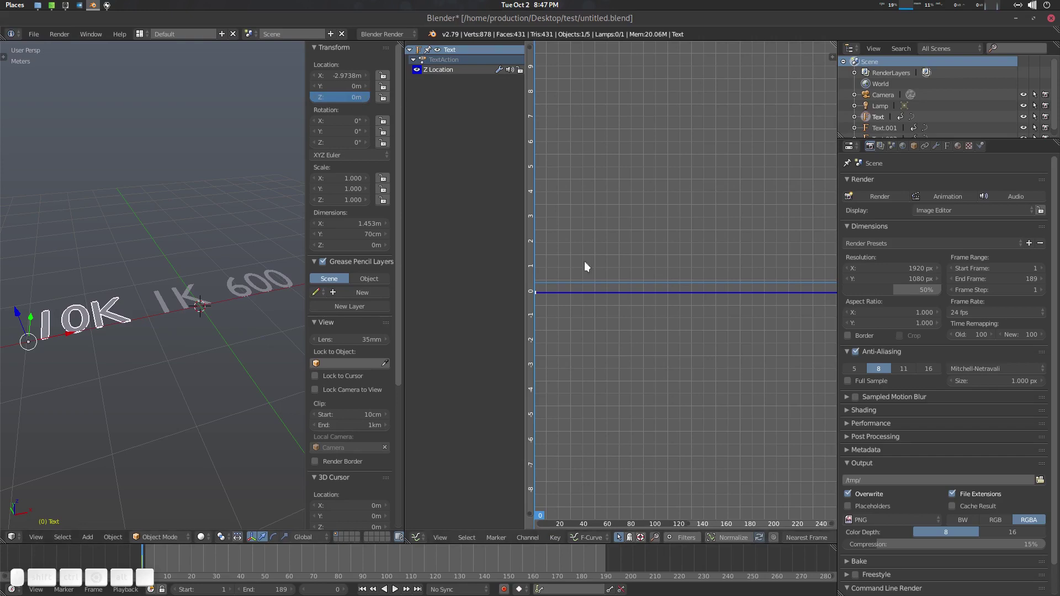
- Remove the 10K text's Z location keyframe and insert a single keyframe on that channel again
{"action": "right_click", "coordinate": [351, 99]}
{"action": "left_click", "coordinate": [319, 161]}
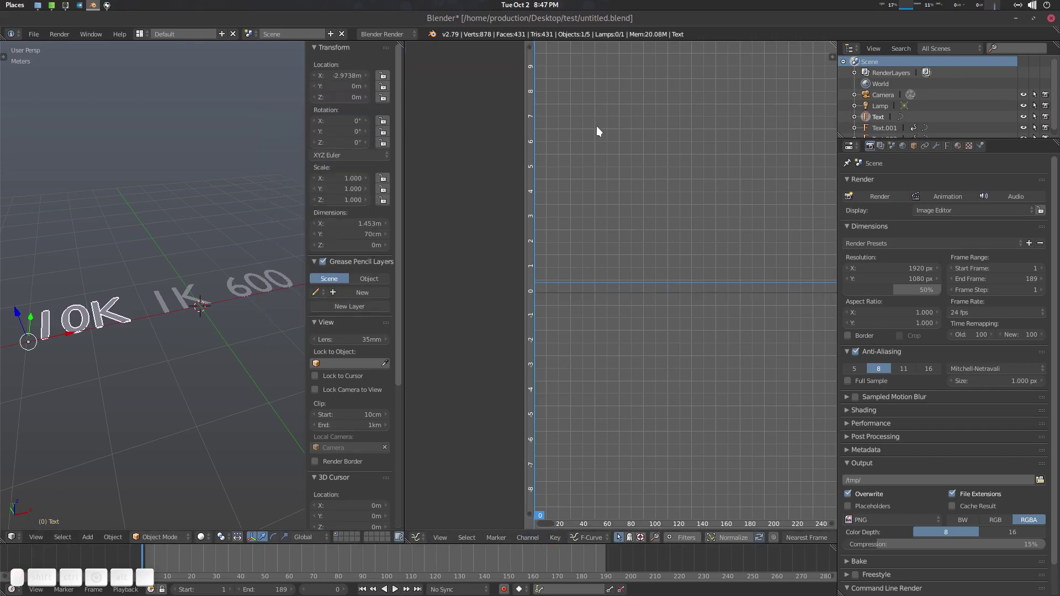
{"action": "left_click", "coordinate": [554, 535]}
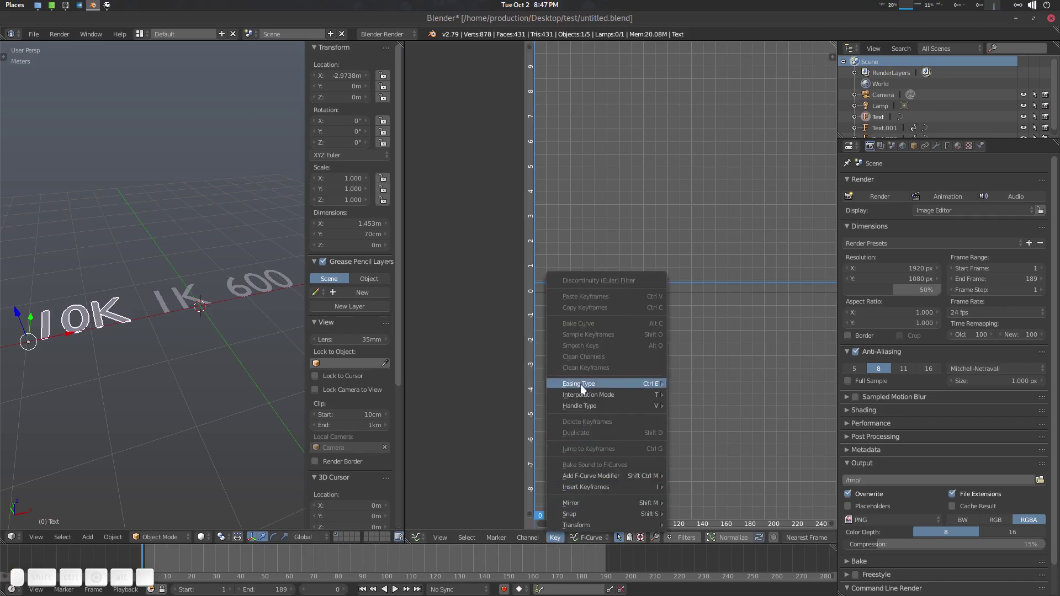
{"action": "left_click", "coordinate": [591, 448]}
{"action": "right_click", "coordinate": [345, 95]}
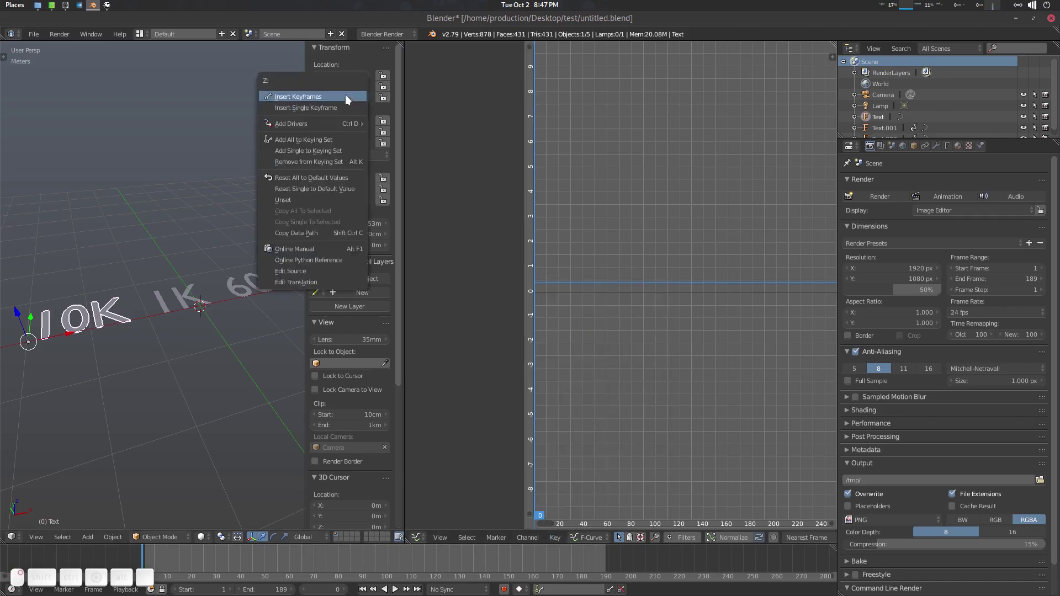
{"action": "left_click", "coordinate": [323, 108]}
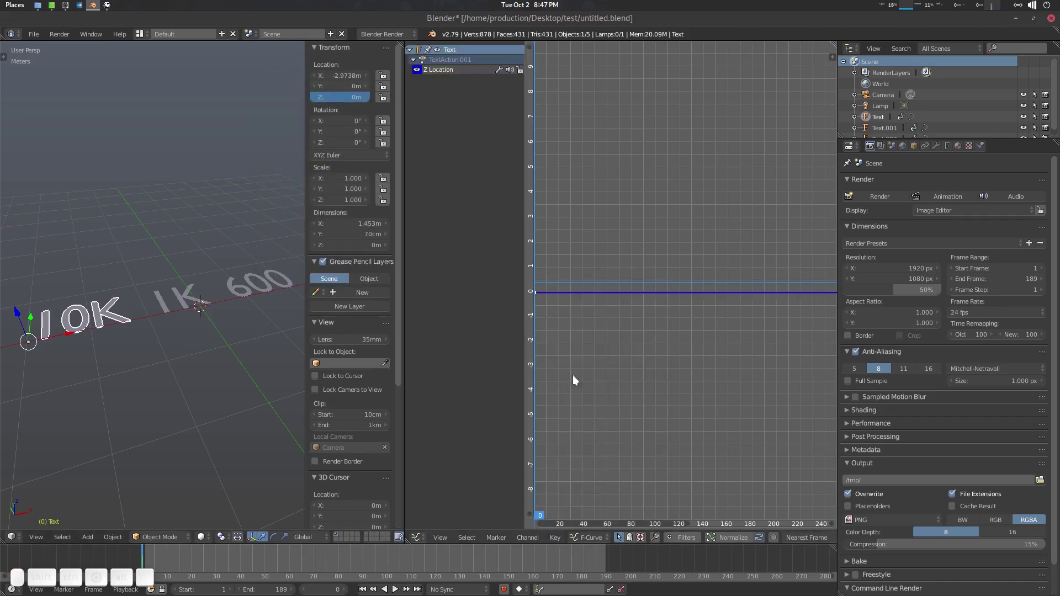
- Start Bake Sound to F-Curves for the 10K text's Z location and choose Elektronomia - Sky High [NCS Bass Boosted].mp3
{"action": "left_click", "coordinate": [557, 538]}
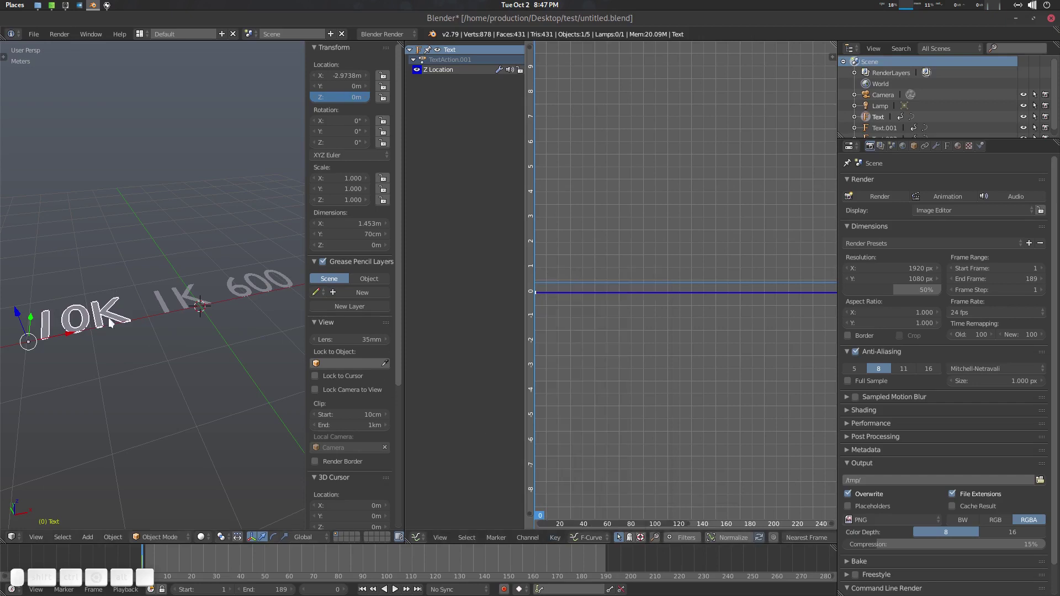
{"action": "left_click", "coordinate": [555, 538]}
{"action": "mouse_move", "coordinate": [617, 408]}
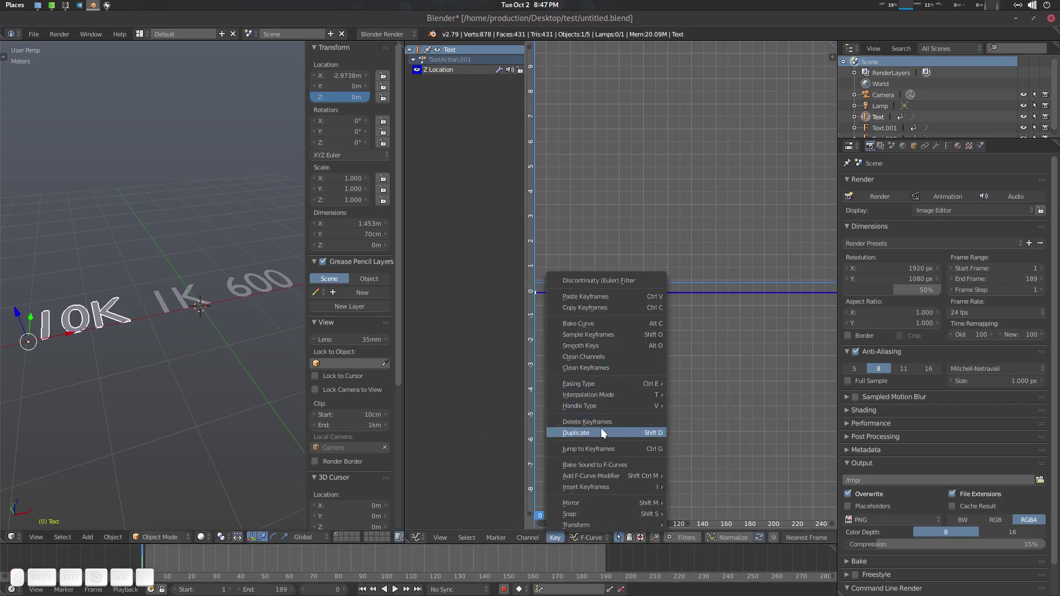
{"action": "left_click", "coordinate": [603, 466]}
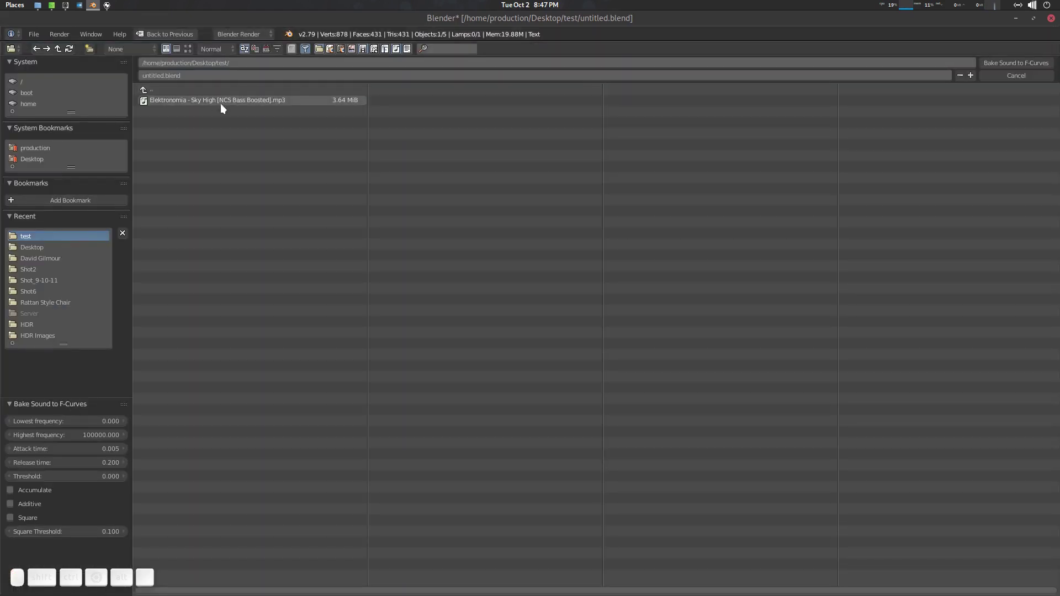
{"action": "left_click", "coordinate": [260, 101]}
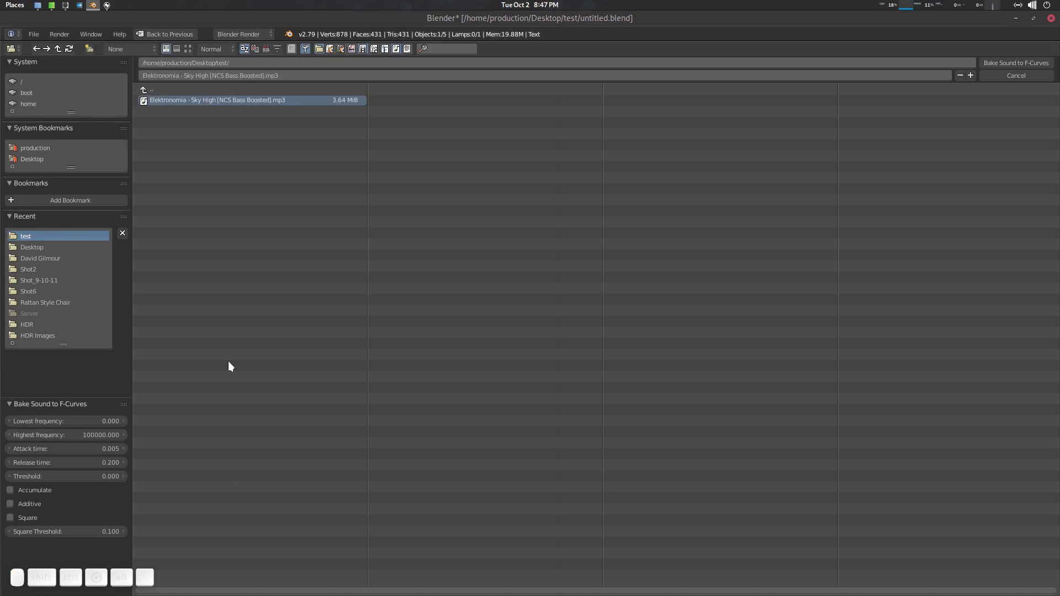
- Bake the sound with a highest frequency of 10000 and preview the 10K text's motion
{"action": "left_click", "coordinate": [92, 436]}
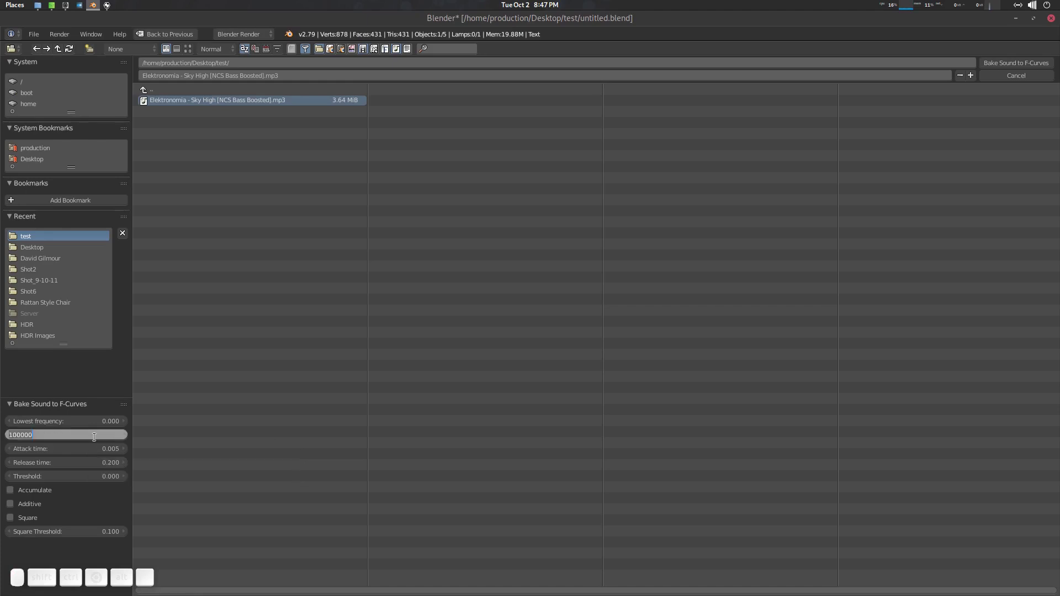
{"action": "left_click", "coordinate": [37, 435]}
{"action": "key", "text": "BackSpace"}
{"action": "key", "text": "BackSpace"}
{"action": "type", "text": "1"}
{"action": "key", "text": "Return"}
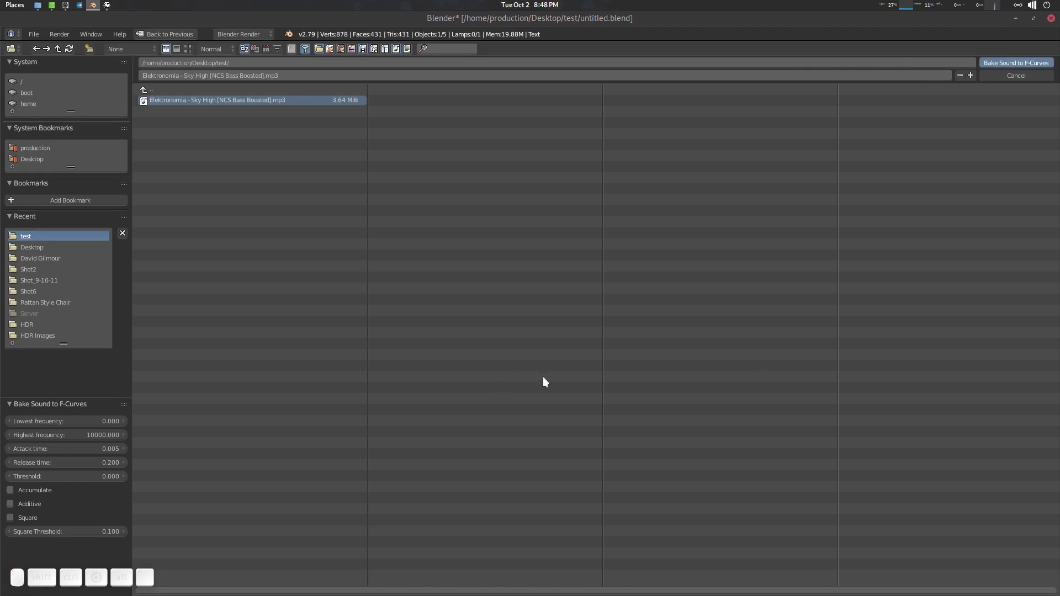
{"action": "key", "text": "Return"}
{"action": "left_click_drag", "start_coordinate": [558, 326], "coordinate": [528, 340]}
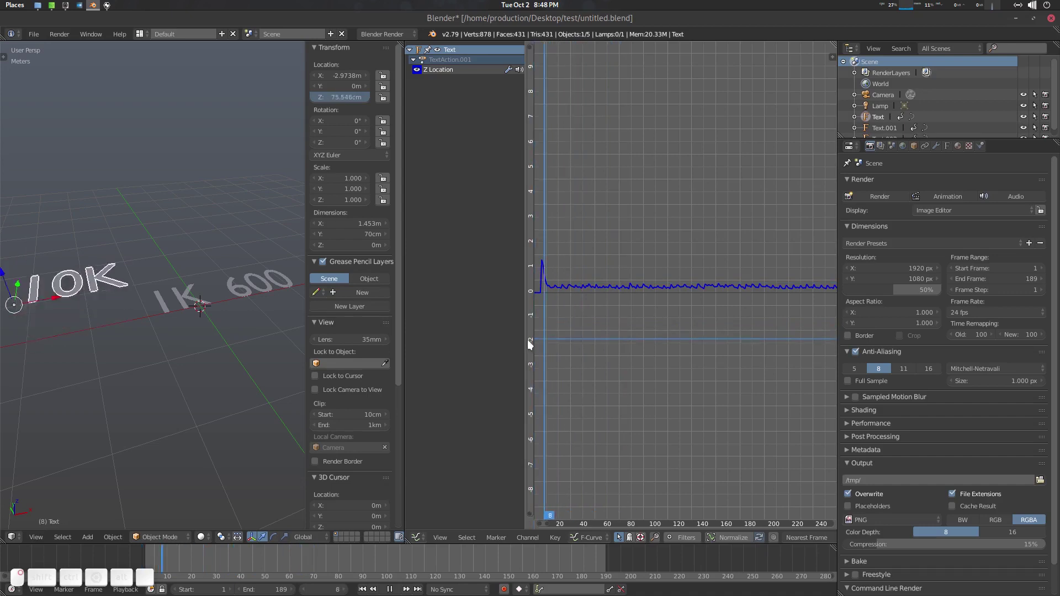
{"action": "key", "text": "ctrl+s"}
- Select the 1K text and start Bake Sound to F-Curves on its Z location with the same Elektronomia mp3
{"action": "left_click", "coordinate": [168, 323]}
{"action": "right_click", "coordinate": [176, 303]}
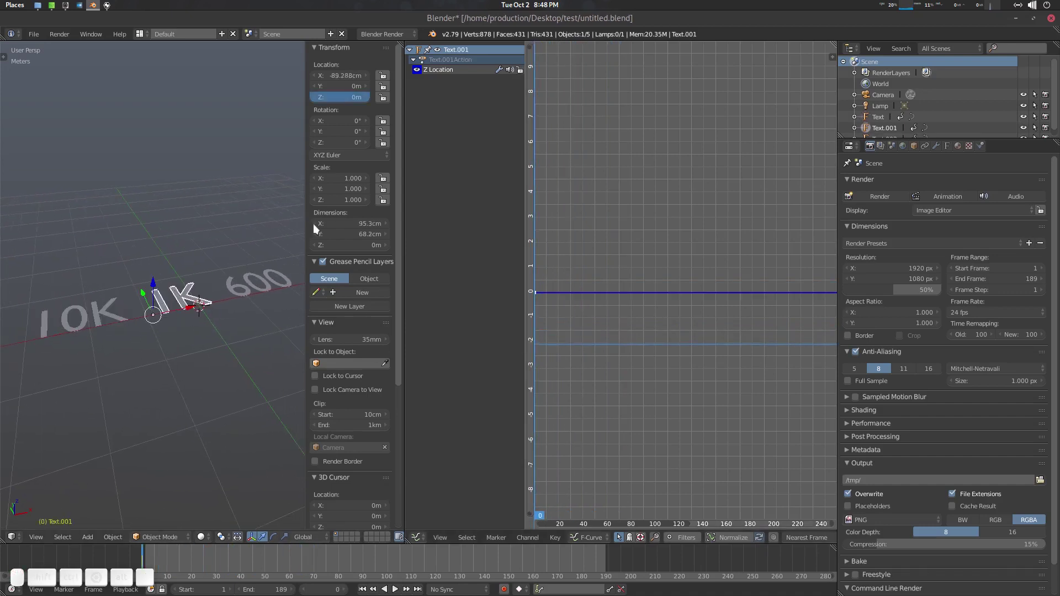
{"action": "left_click", "coordinate": [555, 538]}
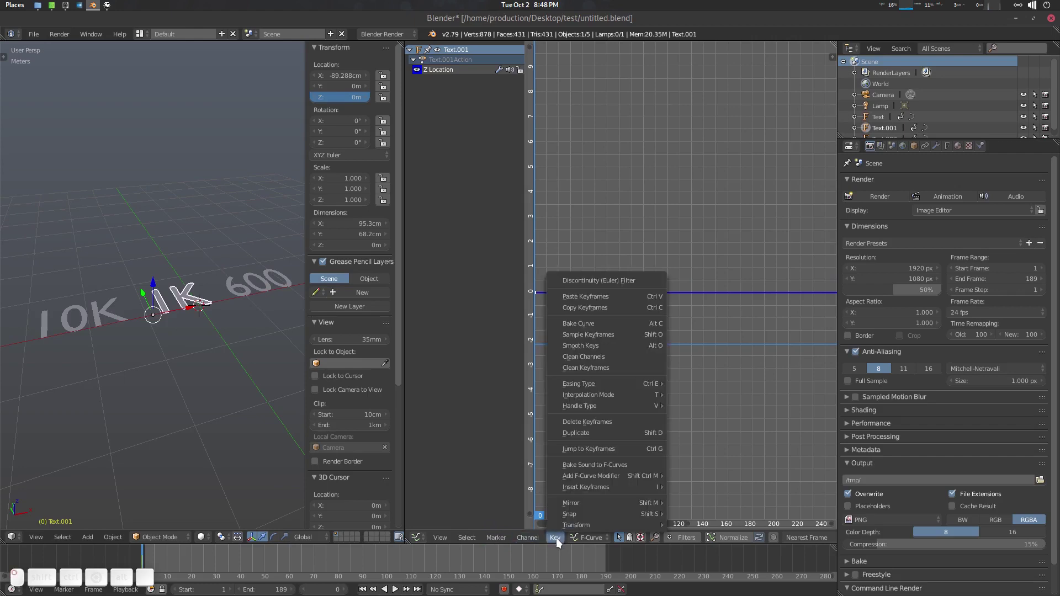
{"action": "left_click", "coordinate": [597, 465]}
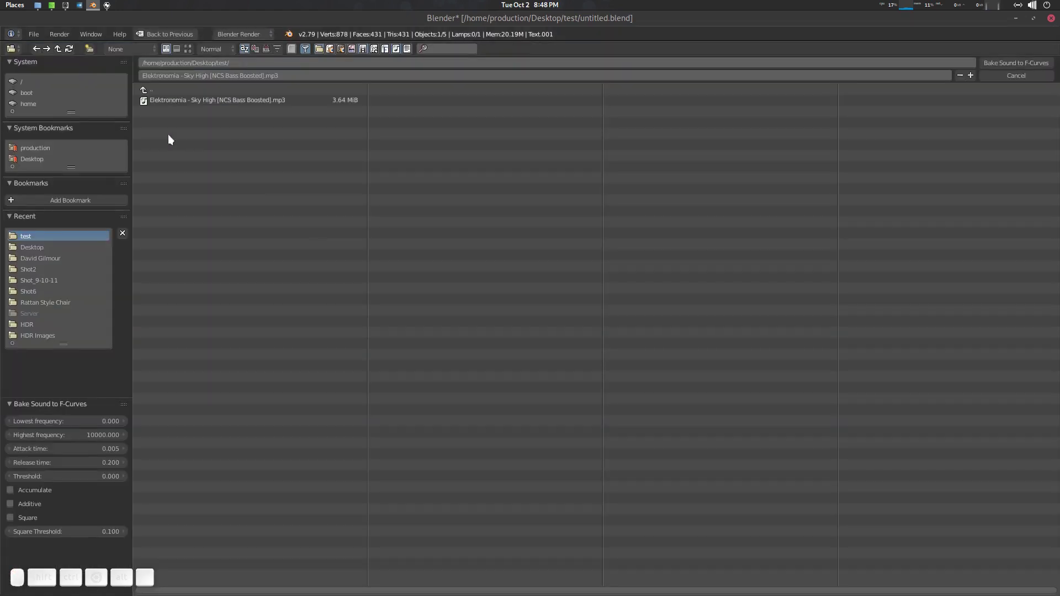
{"action": "left_click", "coordinate": [180, 99]}
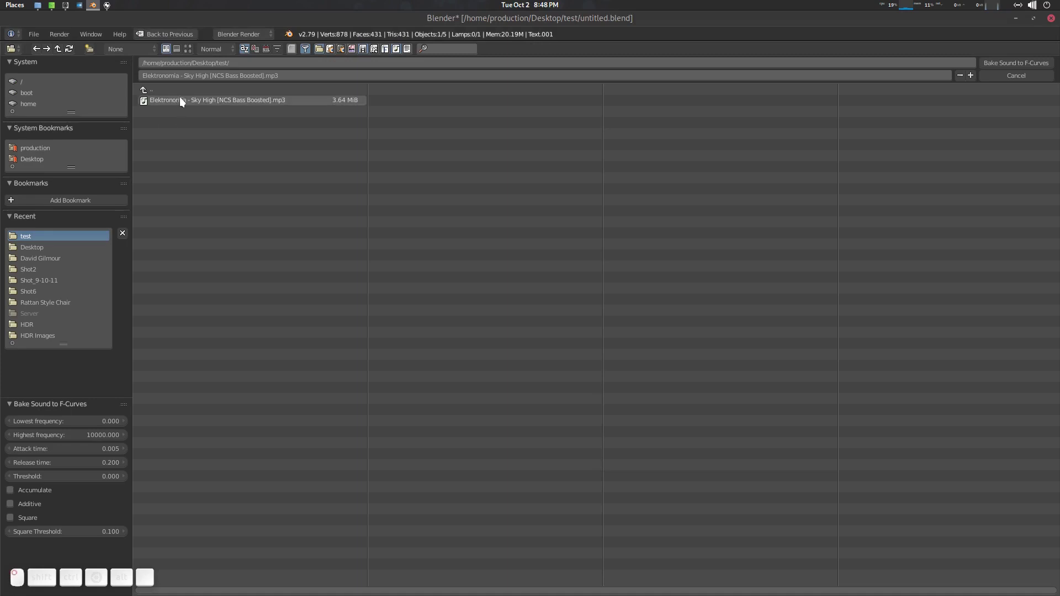
- Set the highest frequency to 1000 and bake the sound onto the 1K text's Z location
{"action": "left_click", "coordinate": [90, 434]}
{"action": "type", "text": "1"}
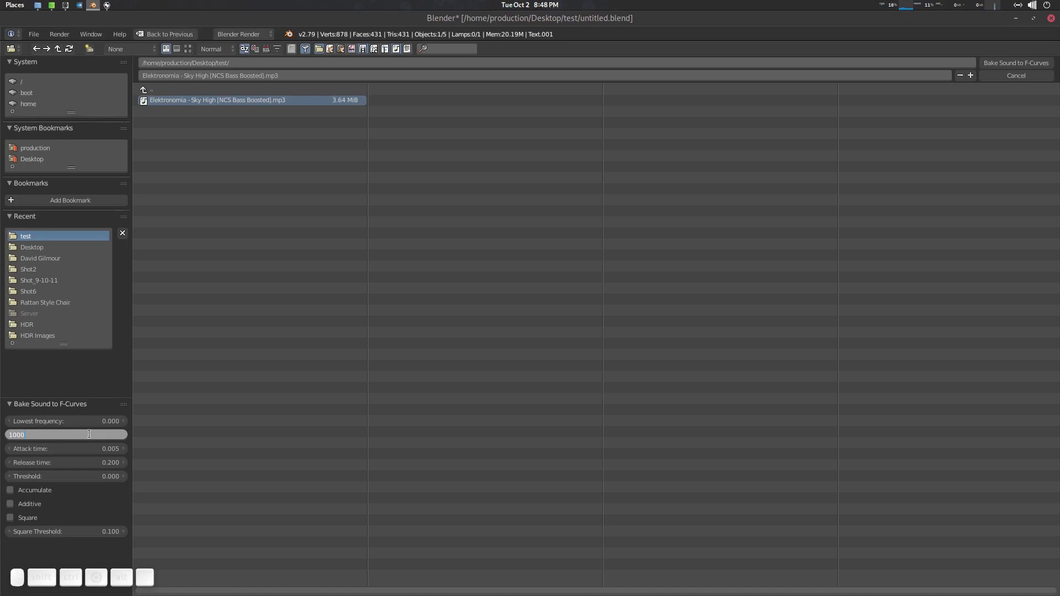
{"action": "type", "text": "000"}
{"action": "key", "text": "Return"}
{"action": "left_click", "coordinate": [986, 63]}
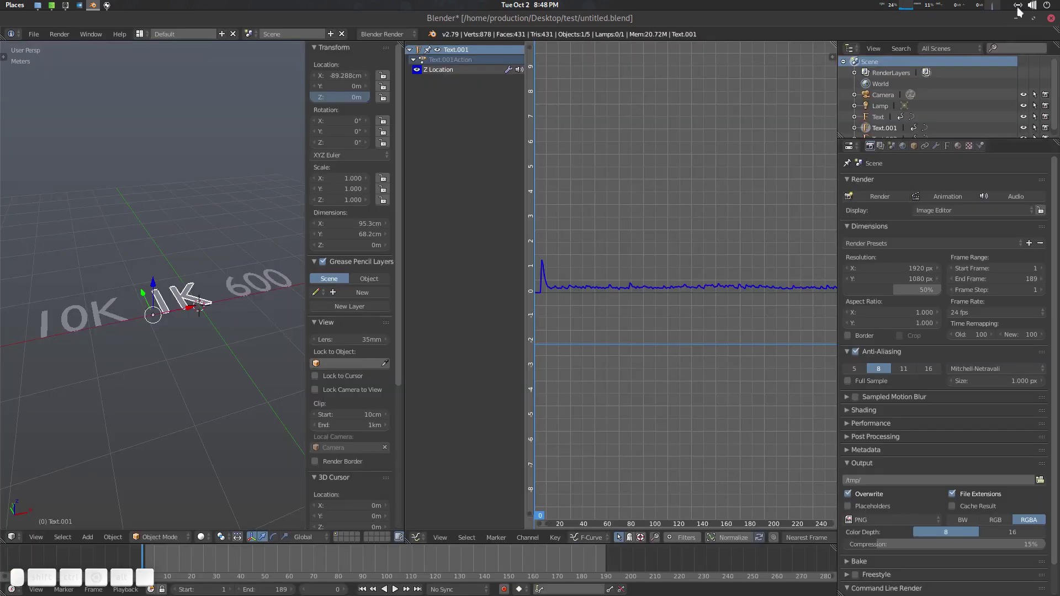
- Scrub through the frames to preview the 1K text's baked Z motion
{"action": "left_click", "coordinate": [1031, 6]}
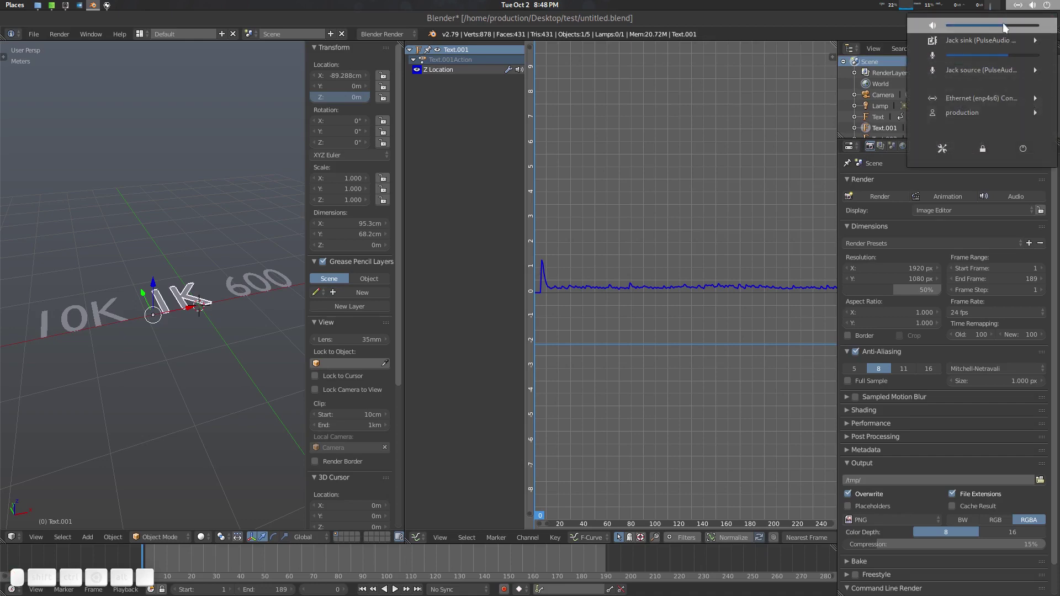
{"action": "left_click", "coordinate": [847, 4]}
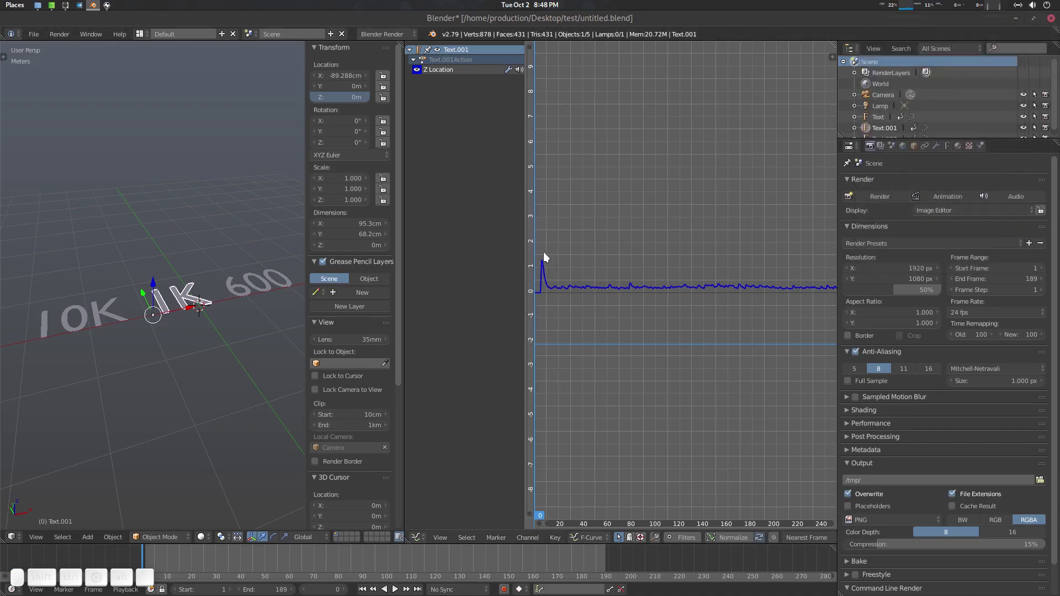
{"action": "left_click_drag", "start_coordinate": [544, 253], "coordinate": [584, 256]}
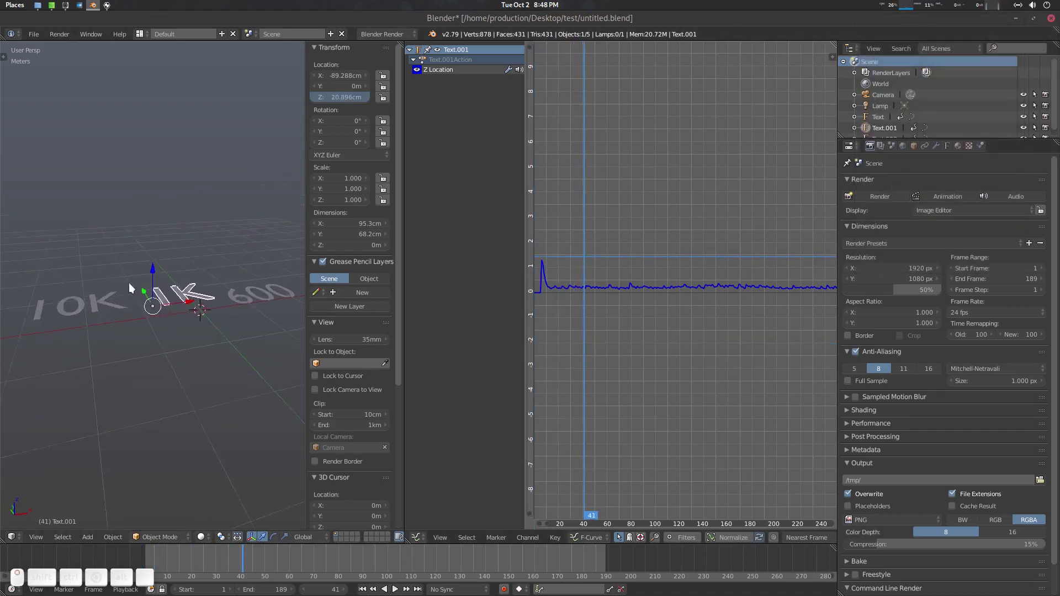
{"action": "left_click_drag", "start_coordinate": [128, 283], "coordinate": [129, 267]}
{"action": "left_click_drag", "start_coordinate": [580, 236], "coordinate": [531, 242]}
{"action": "left_click_drag", "start_coordinate": [185, 315], "coordinate": [195, 363]}
- Select the 600 text and bake the Elektronomia mp3 onto its Z Location curve with a highest frequency of 600
{"action": "right_click", "coordinate": [264, 250]}
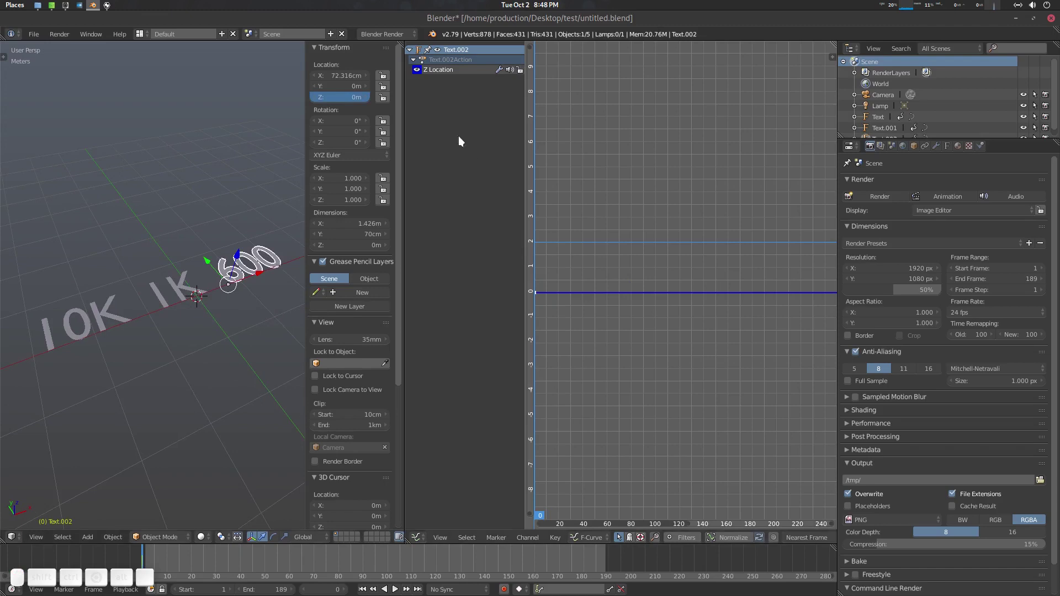
{"action": "left_click", "coordinate": [552, 538]}
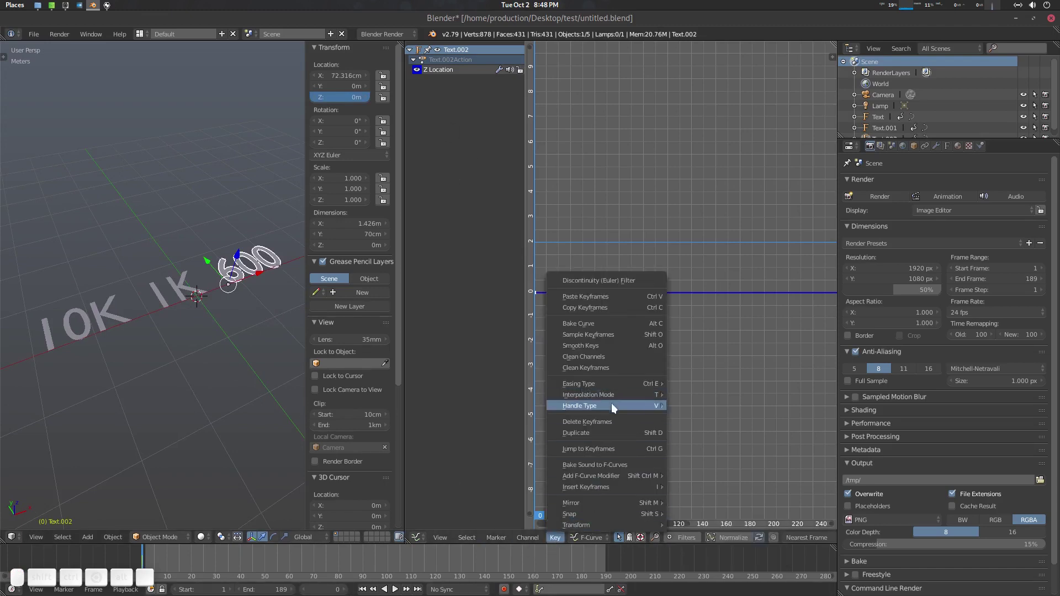
{"action": "left_click", "coordinate": [602, 465]}
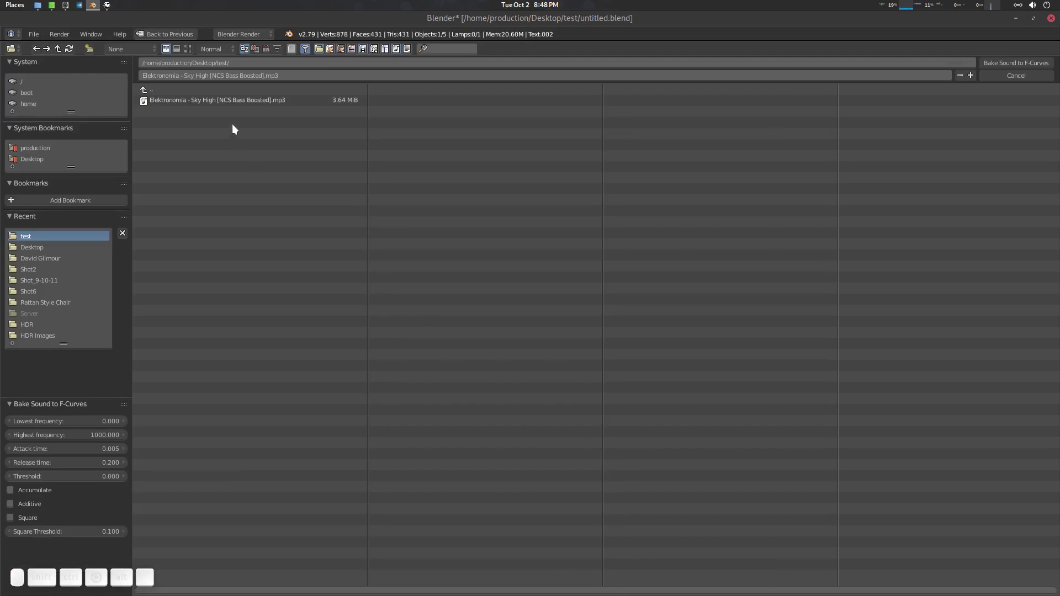
{"action": "left_click", "coordinate": [77, 434]}
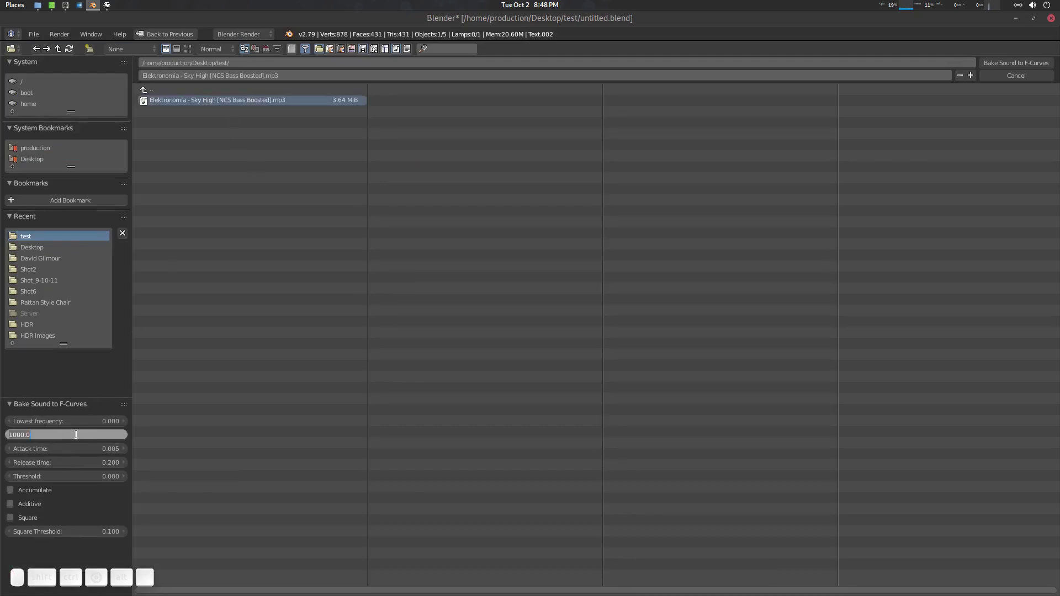
{"action": "type", "text": "600"}
{"action": "key", "text": "Return"}
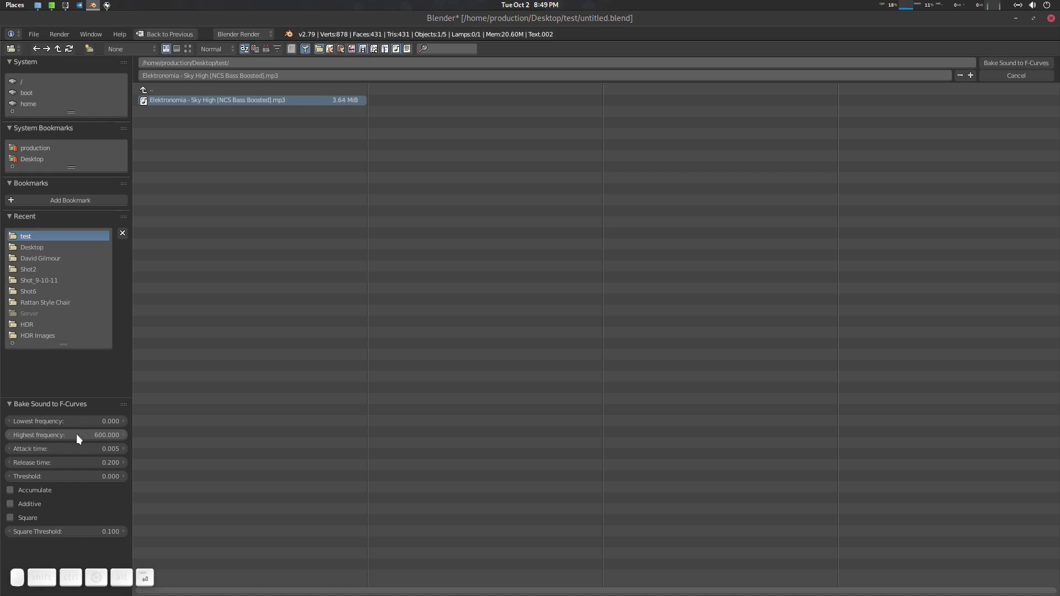
{"action": "left_click", "coordinate": [1019, 64]}
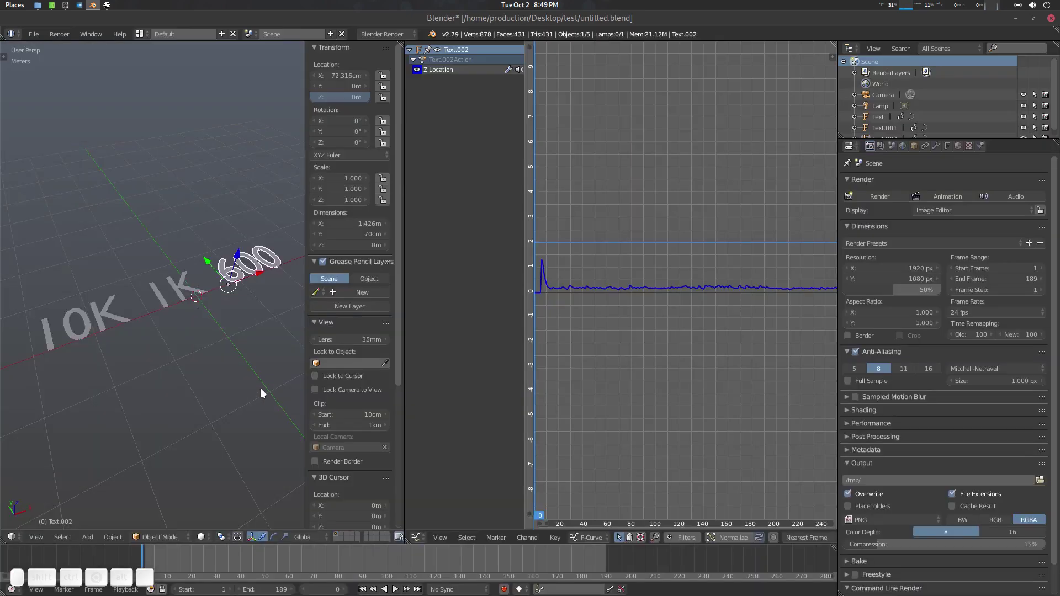
- Examine the 600 text's baked Z Location curve along the timeline and preview its motion
{"action": "scroll", "coordinate": [655, 363], "scroll_direction": "down", "scroll_amount": 9}
{"action": "left_click_drag", "start_coordinate": [648, 385], "coordinate": [602, 406]}
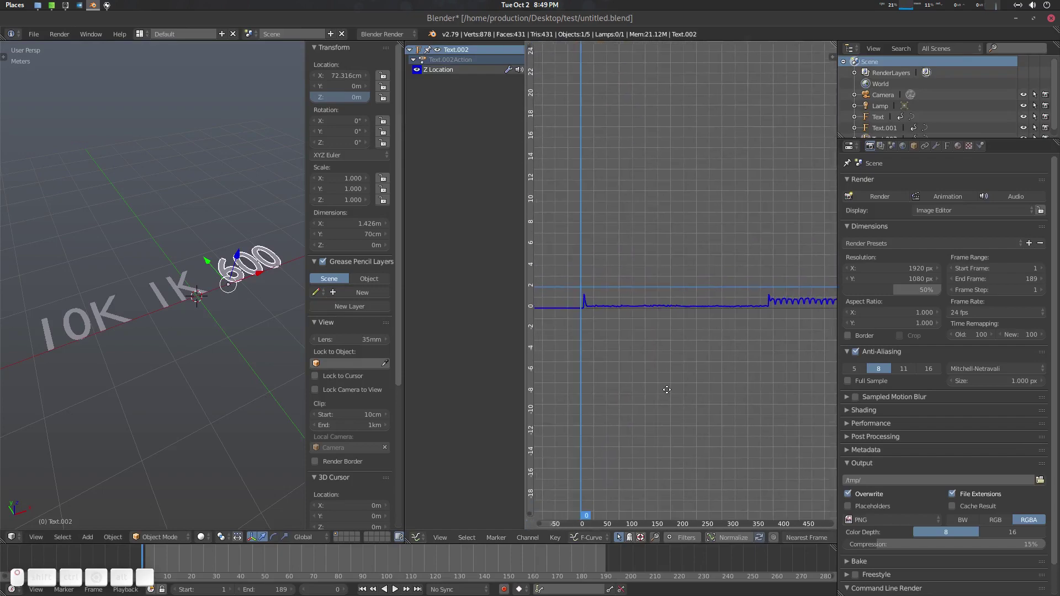
{"action": "scroll", "coordinate": [671, 382], "scroll_direction": "down", "scroll_amount": 3}
{"action": "left_click_drag", "start_coordinate": [672, 382], "coordinate": [681, 374]}
{"action": "scroll", "coordinate": [665, 346], "scroll_direction": "up", "scroll_amount": 7}
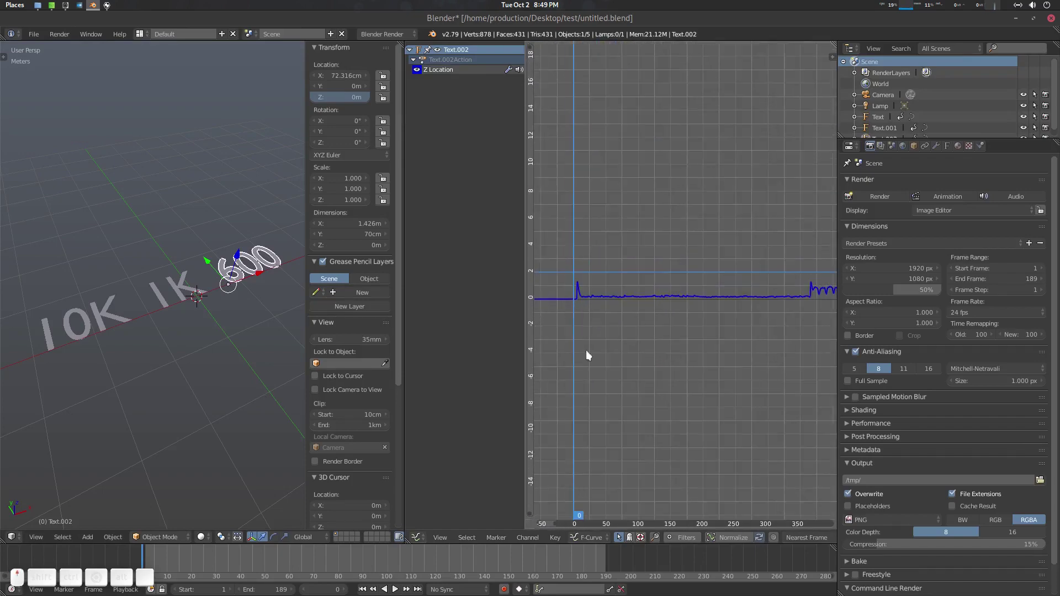
{"action": "left_click_drag", "start_coordinate": [568, 345], "coordinate": [593, 365]}
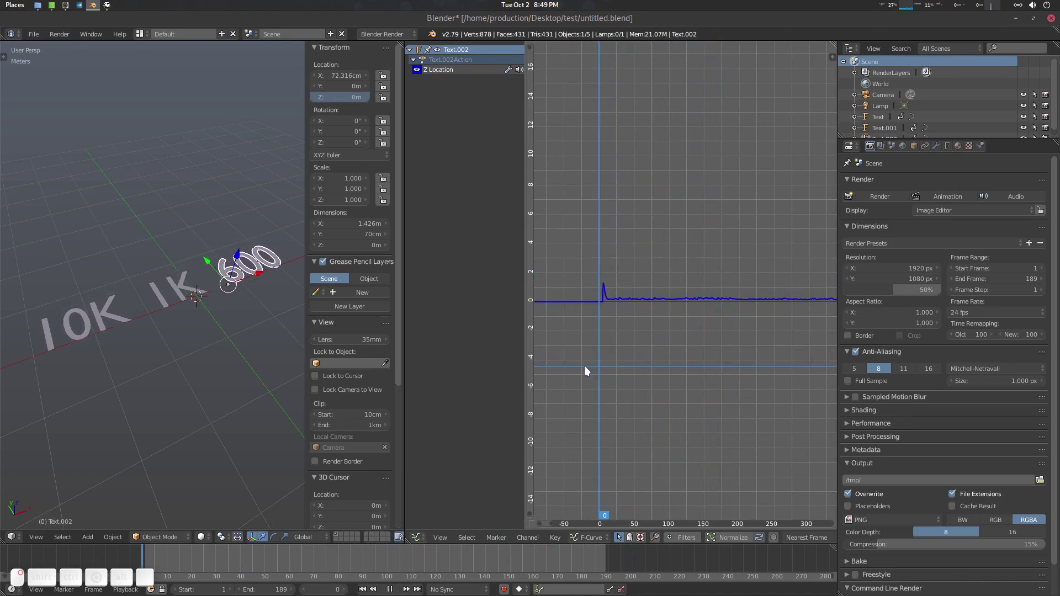
{"action": "scroll", "coordinate": [156, 350], "scroll_direction": "down", "scroll_amount": 4}
- Save the scene over untitled.blend and widen the 3D viewport
{"action": "key", "text": "ctrl+s"}
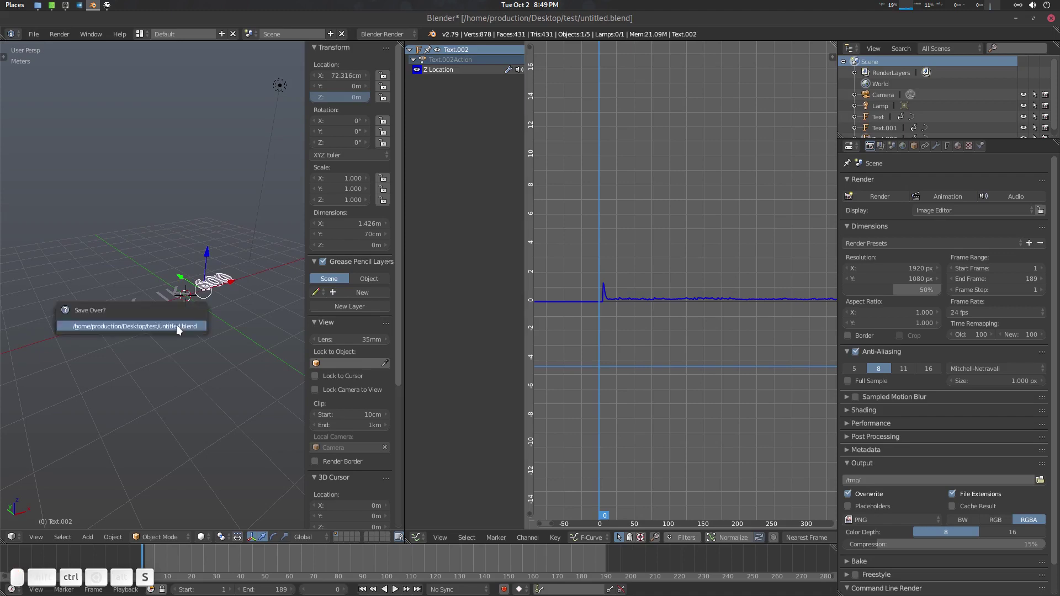
{"action": "left_click", "coordinate": [177, 324]}
{"action": "left_click_drag", "start_coordinate": [401, 293], "coordinate": [568, 299]}
{"action": "left_click_drag", "start_coordinate": [348, 322], "coordinate": [322, 357]}
{"action": "scroll", "coordinate": [301, 362], "scroll_direction": "down", "scroll_amount": 2}
- Select the 10K text in the 3D viewport
{"action": "right_click", "coordinate": [276, 311]}
{"action": "left_click_drag", "start_coordinate": [255, 340], "coordinate": [288, 344]}
{"action": "right_click", "coordinate": [247, 332]}
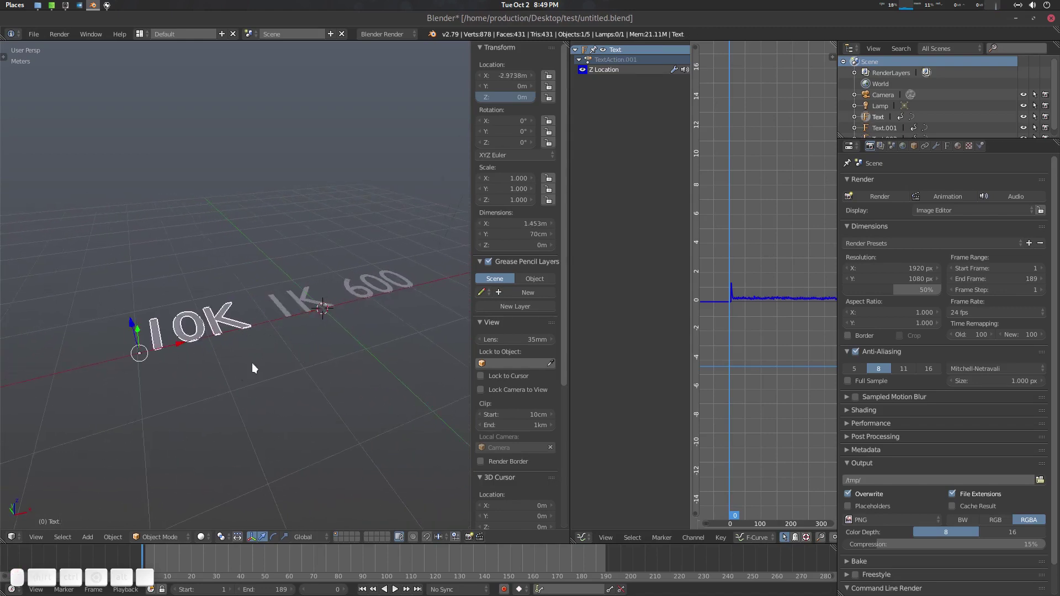
{"action": "left_click_drag", "start_coordinate": [163, 210], "coordinate": [164, 213]}
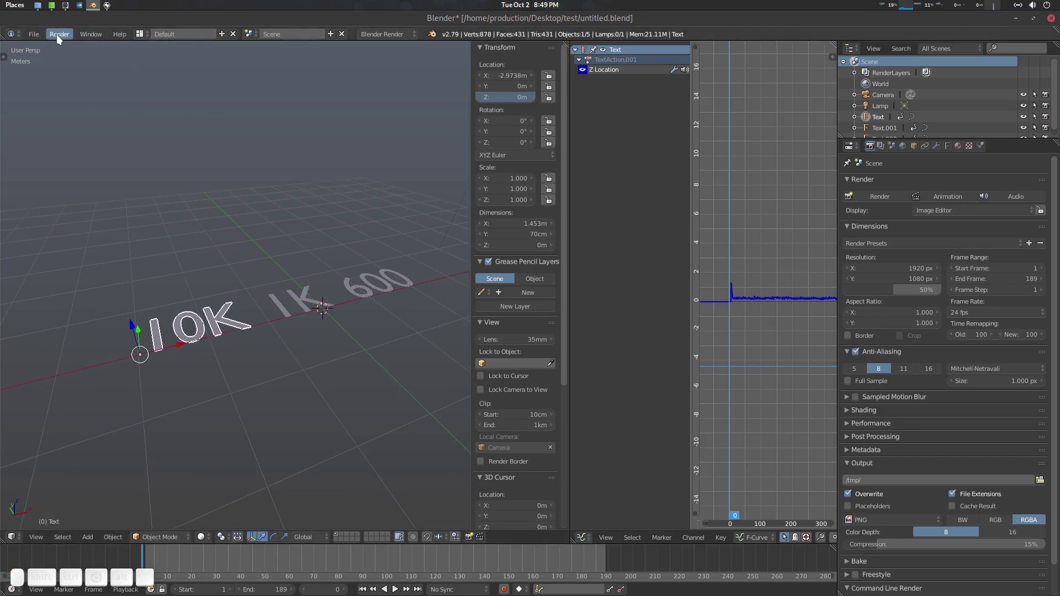
- Find the Import-Export: Nuke Animation Format (.chan) add-on in the user preferences by searching "nuke" and enable it
{"action": "left_click", "coordinate": [40, 35]}
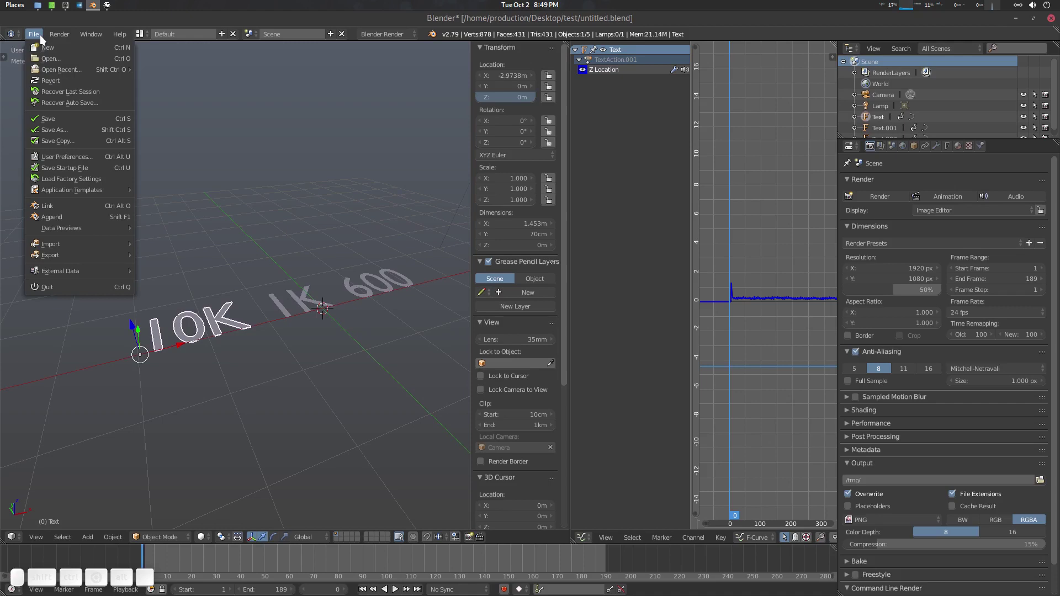
{"action": "mouse_move", "coordinate": [65, 35]}
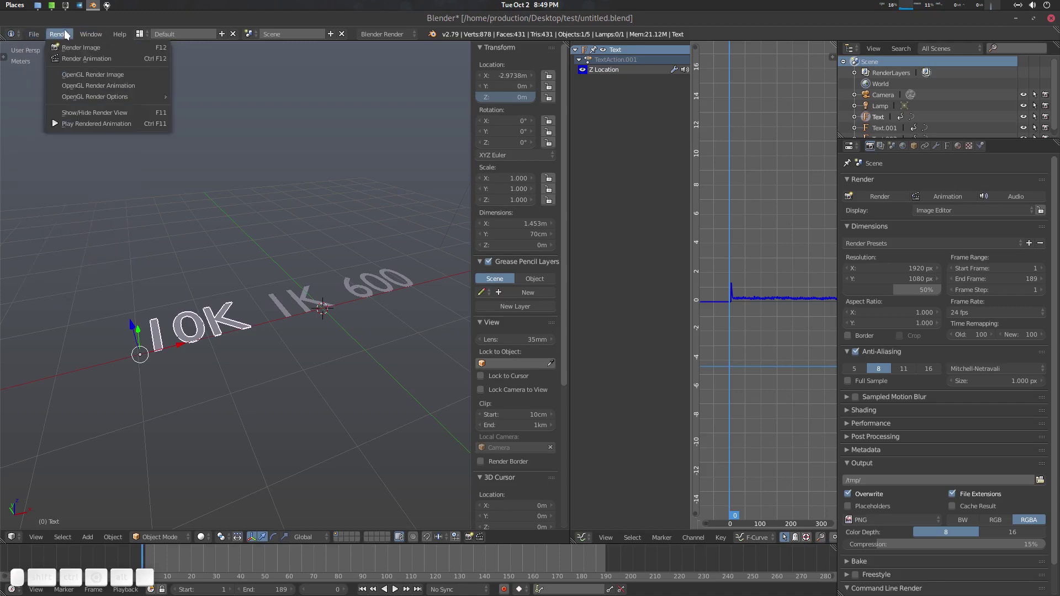
{"action": "mouse_move", "coordinate": [33, 36]}
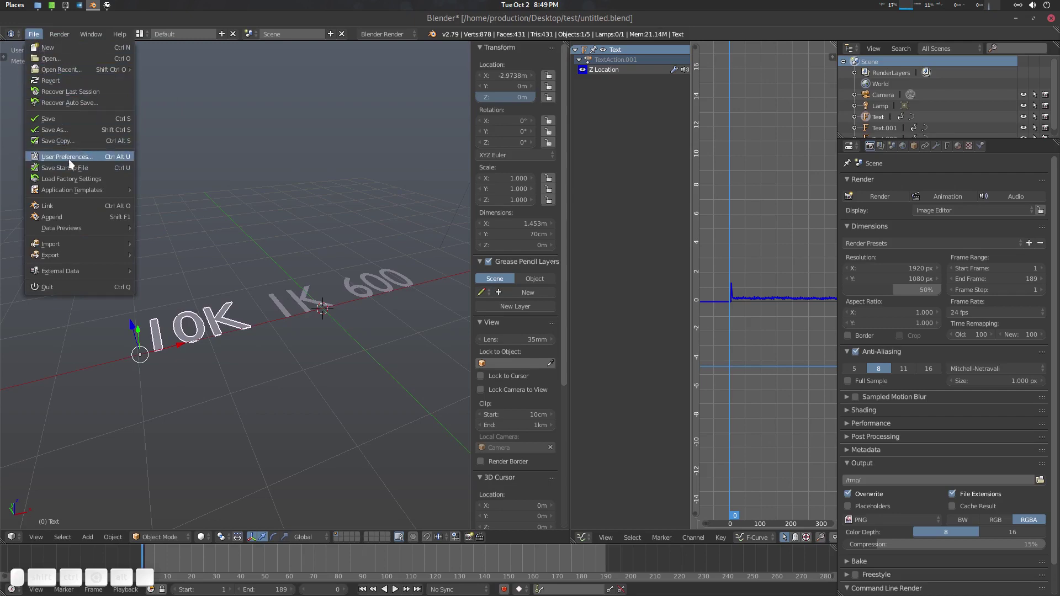
{"action": "left_click", "coordinate": [89, 157]}
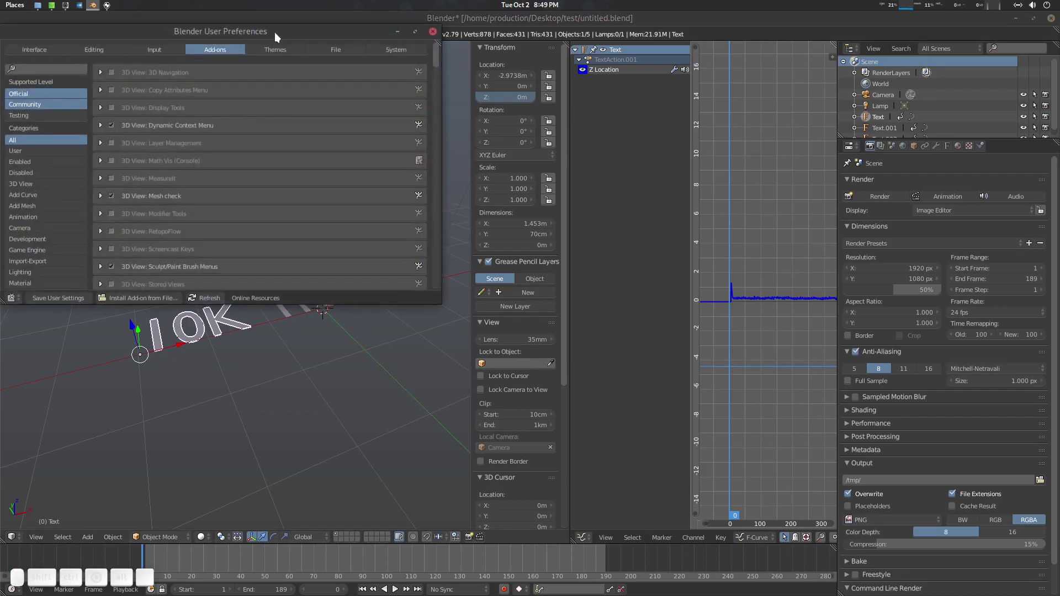
{"action": "left_click", "coordinate": [216, 106]}
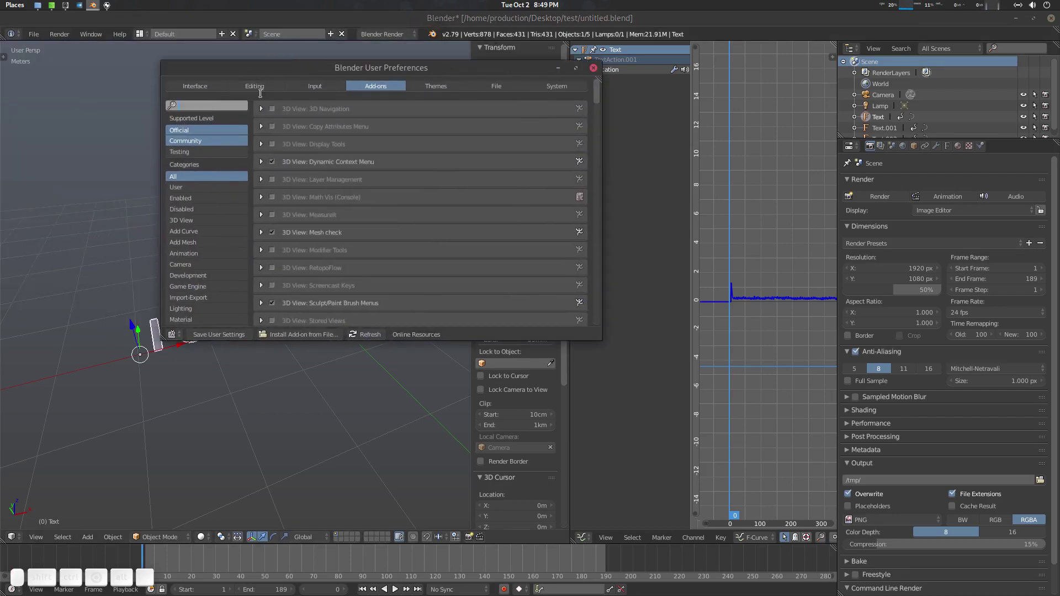
{"action": "left_click", "coordinate": [385, 83]}
{"action": "left_click", "coordinate": [202, 109]}
{"action": "type", "text": "nuke"}
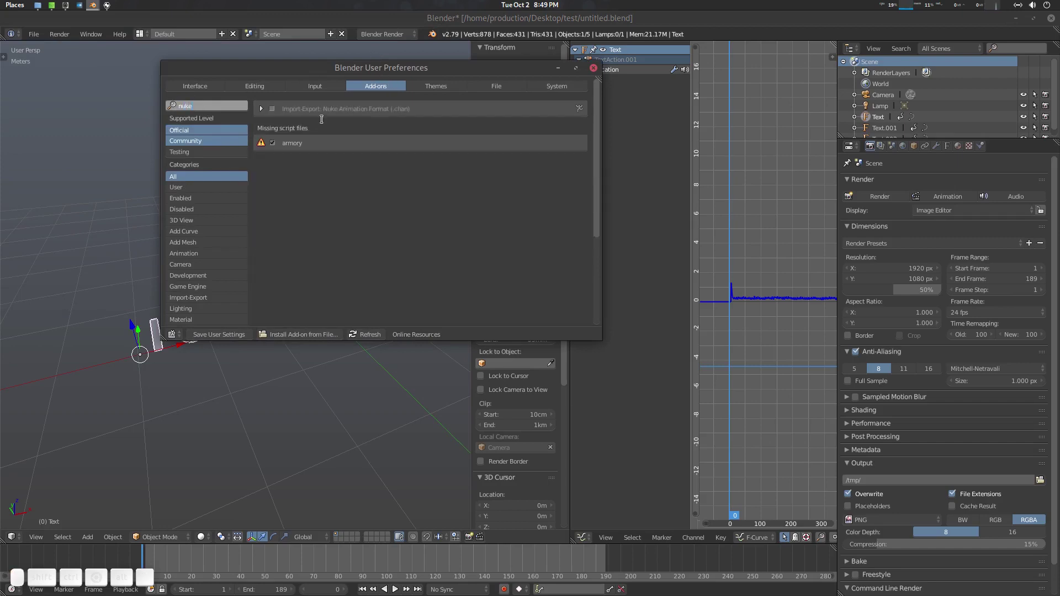
{"action": "left_click", "coordinate": [361, 114]}
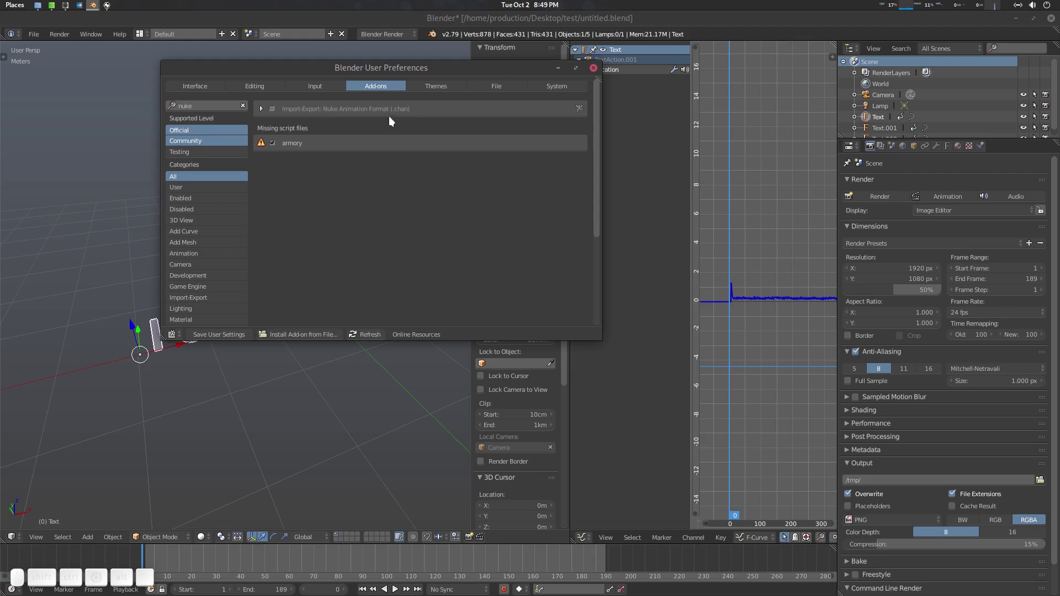
{"action": "left_click", "coordinate": [272, 108]}
{"action": "left_click", "coordinate": [592, 69]}
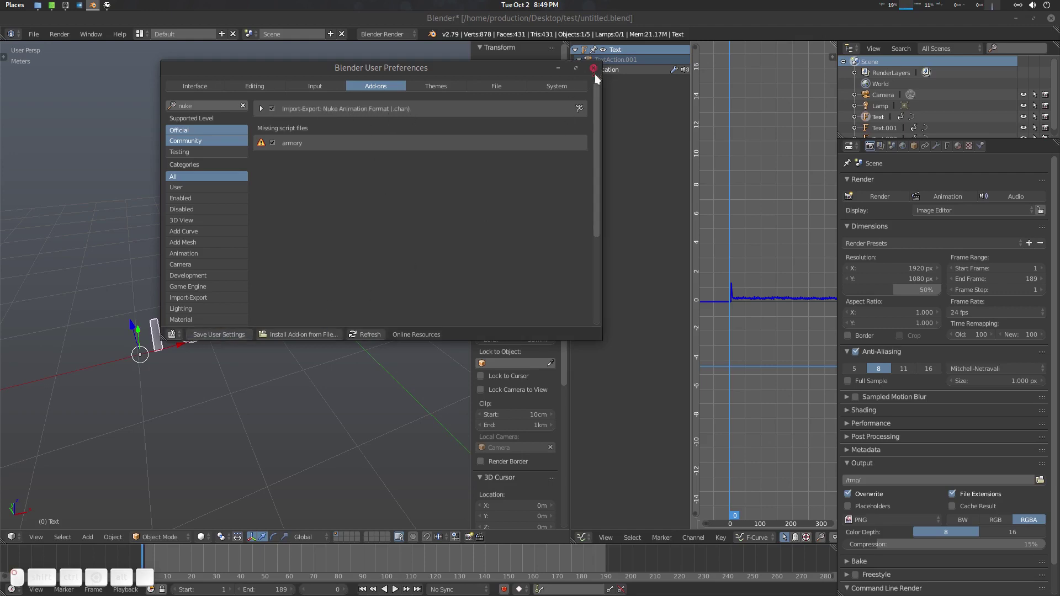
- Export the 10K text's animation in Nuke (.chan) format to the test folder as 10k.chan
{"action": "left_click_drag", "start_coordinate": [260, 307], "coordinate": [281, 324]}
{"action": "scroll", "coordinate": [285, 314], "scroll_direction": "up", "scroll_amount": 2}
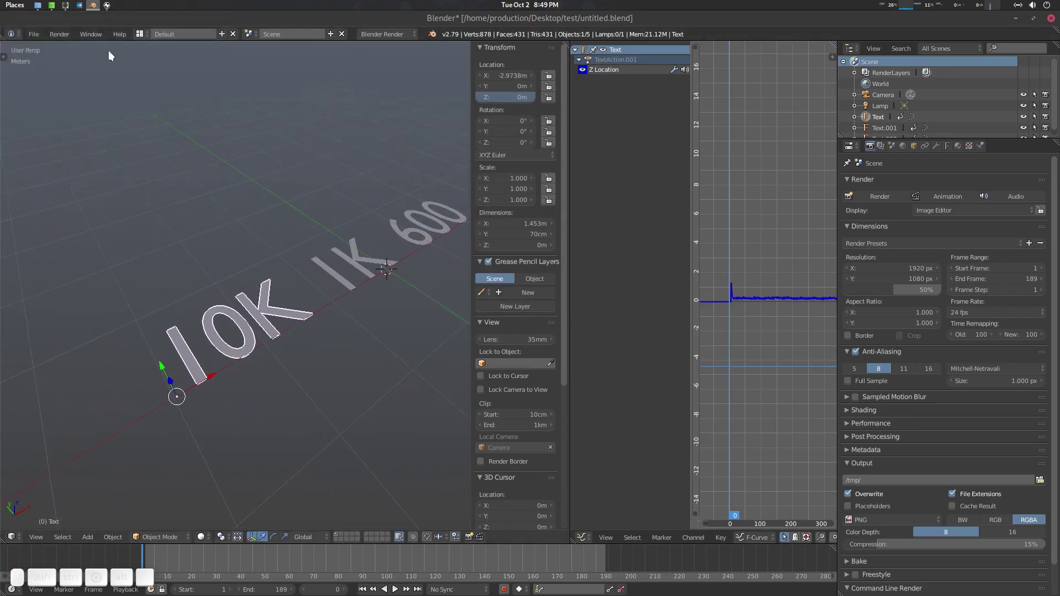
{"action": "left_click", "coordinate": [34, 33]}
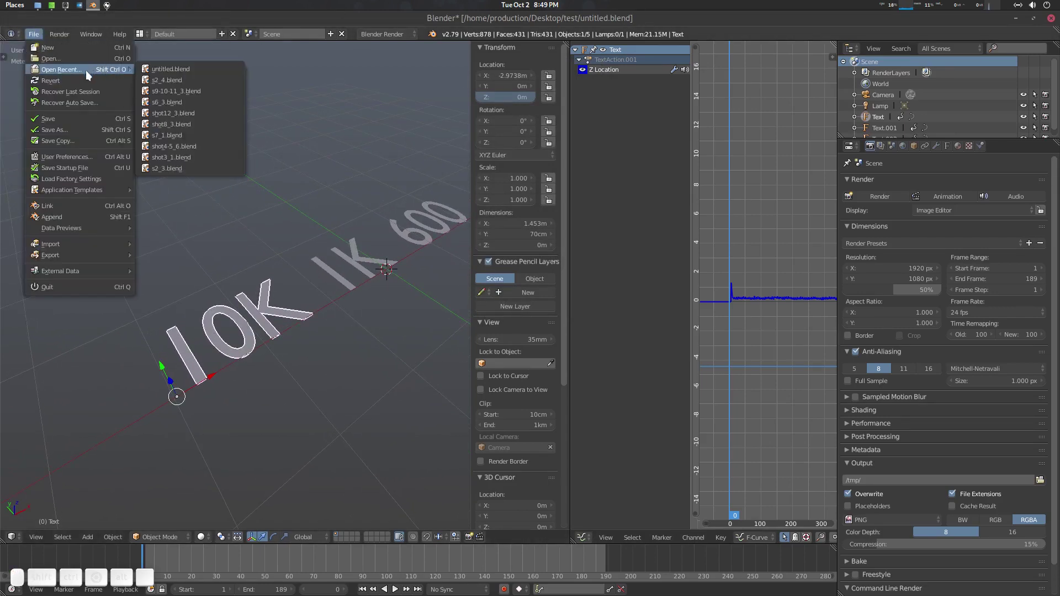
{"action": "mouse_move", "coordinate": [62, 255]}
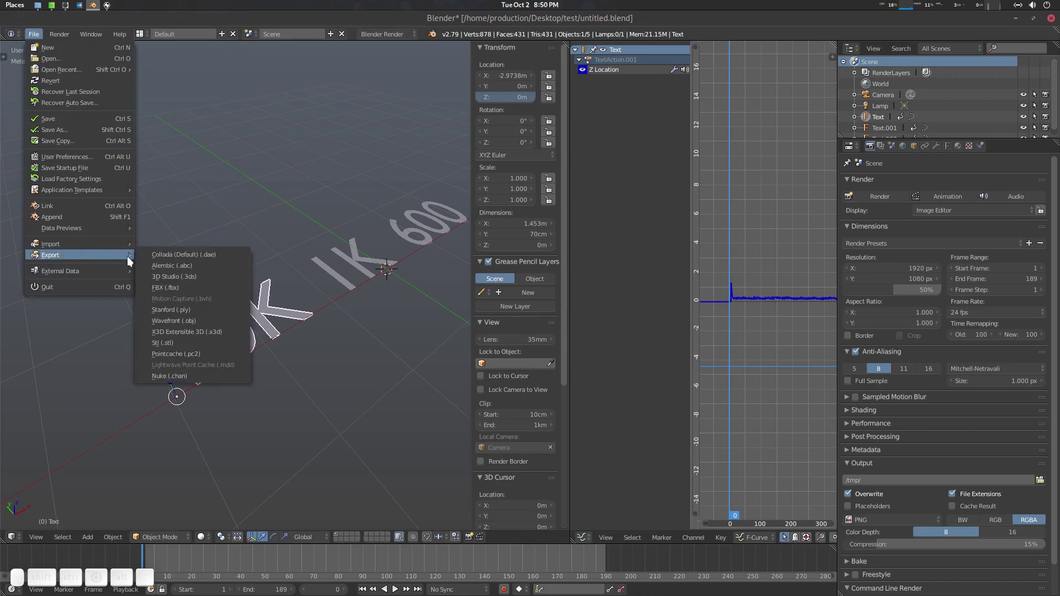
{"action": "left_click", "coordinate": [184, 377]}
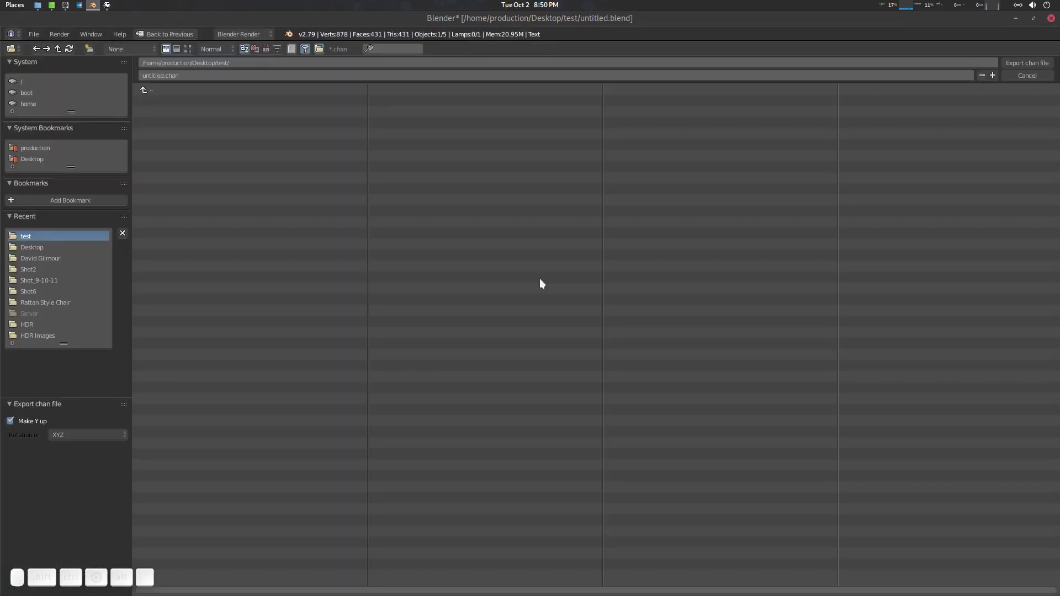
{"action": "double_click", "coordinate": [158, 75]}
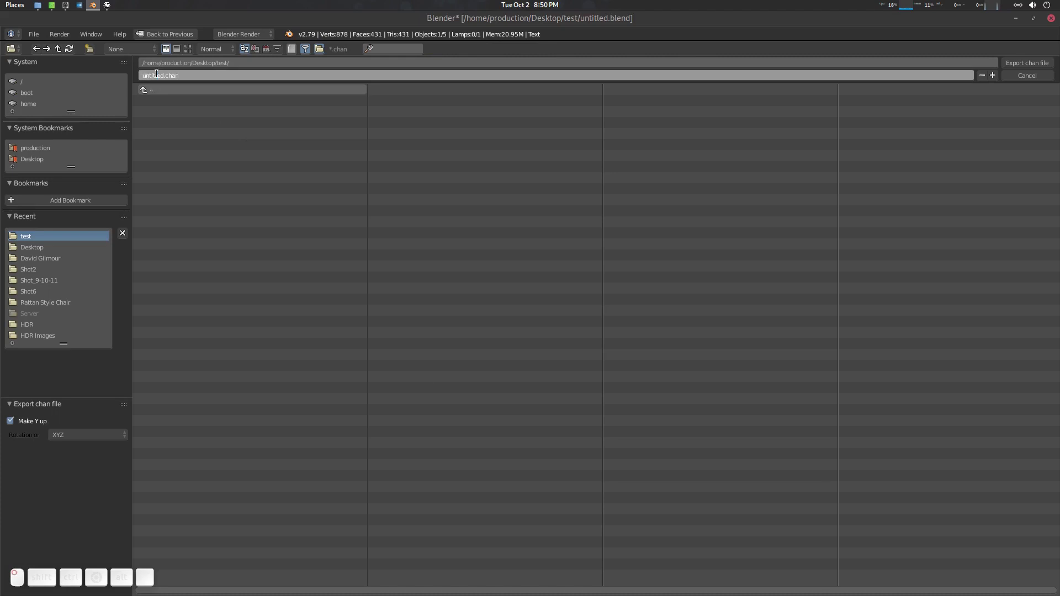
{"action": "type", "text": "10k"}
{"action": "key", "text": "Return"}
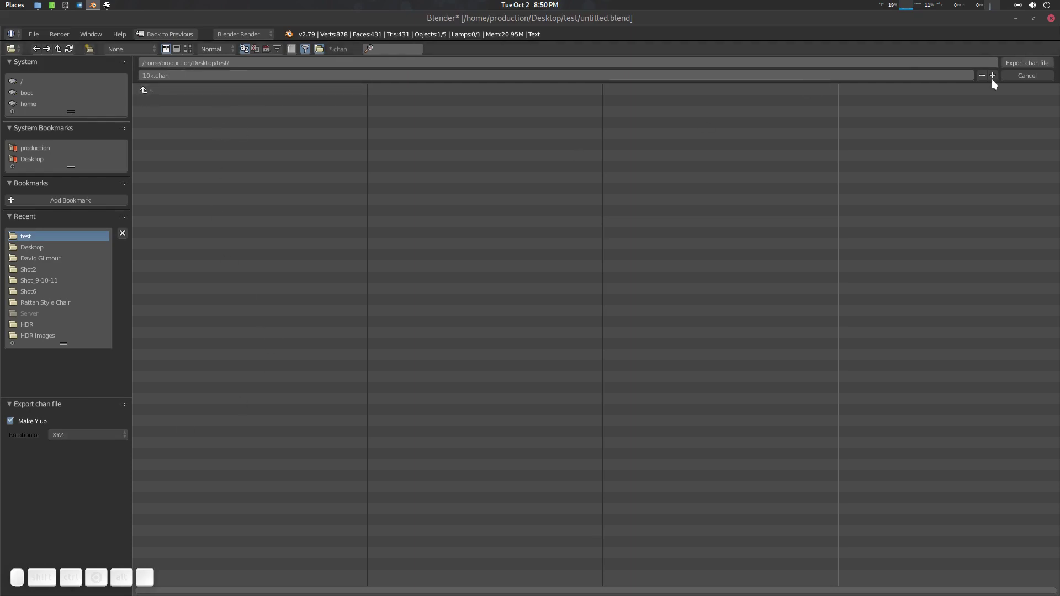
{"action": "left_click", "coordinate": [1022, 63]}
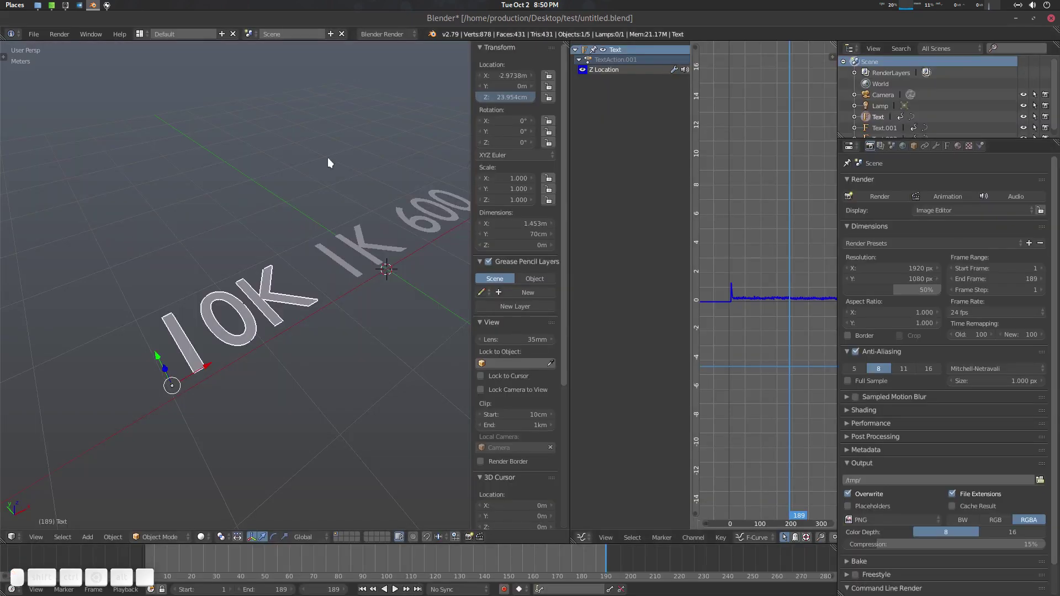
- Select the 1K text and export its animation in Nuke (.chan) format to the test folder
{"action": "left_click_drag", "start_coordinate": [356, 280], "coordinate": [332, 302]}
{"action": "right_click", "coordinate": [339, 272]}
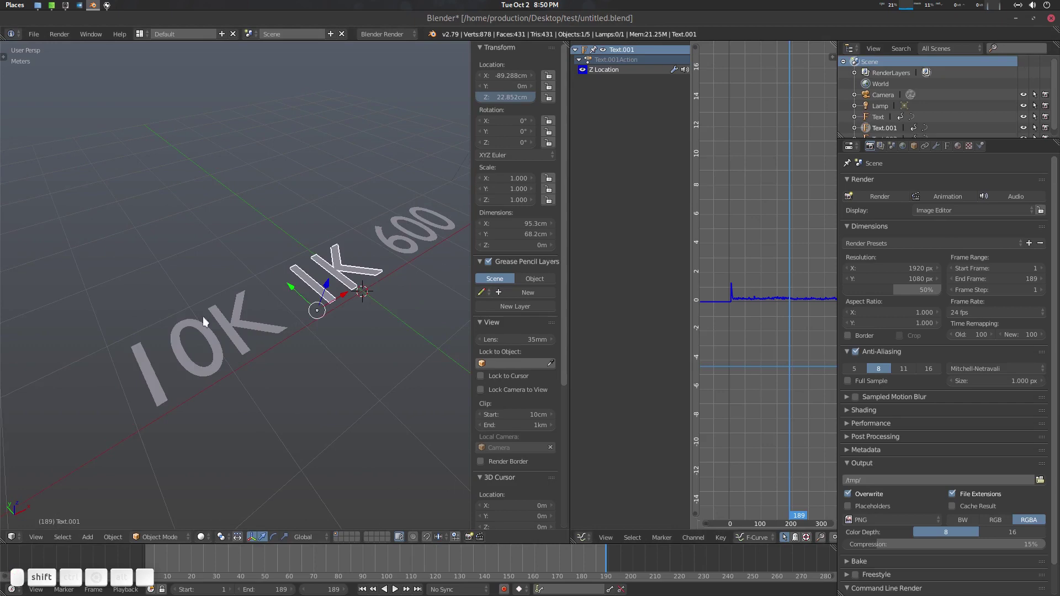
{"action": "left_click", "coordinate": [36, 35]}
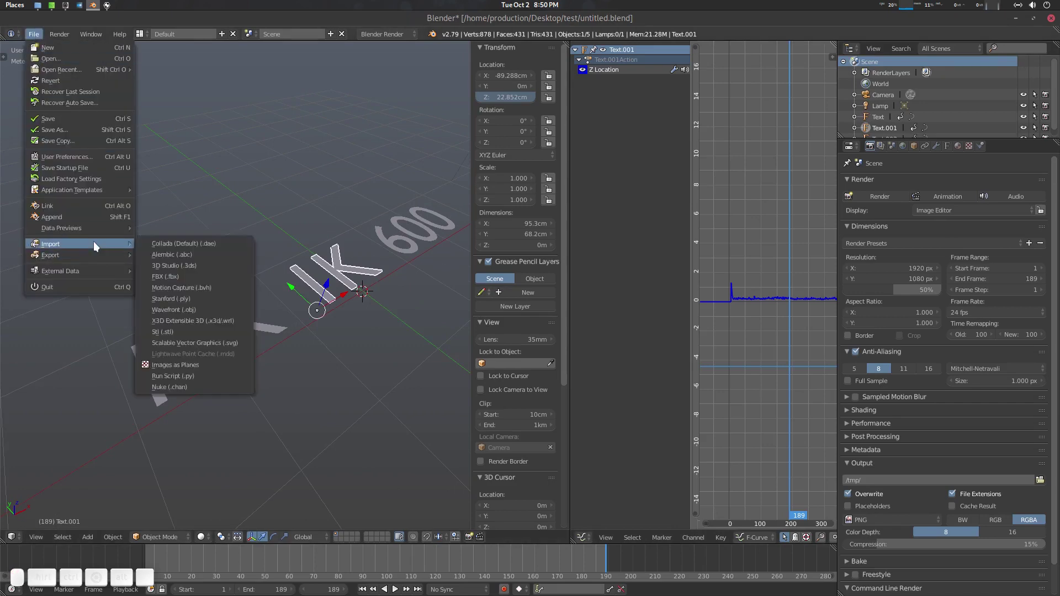
{"action": "mouse_move", "coordinate": [125, 255]}
{"action": "left_click", "coordinate": [199, 376]}
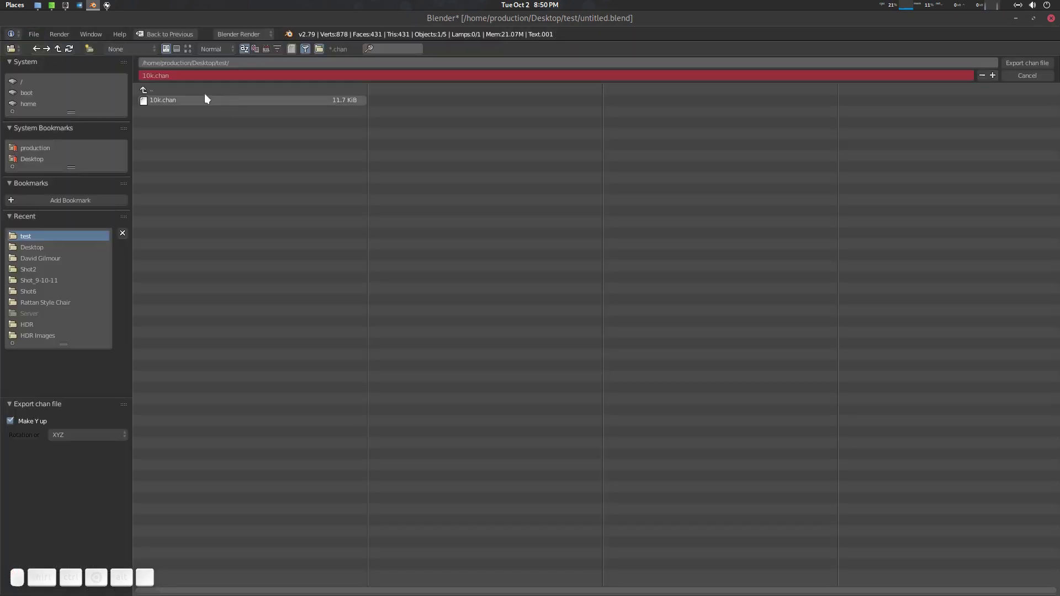
{"action": "left_click", "coordinate": [151, 74]}
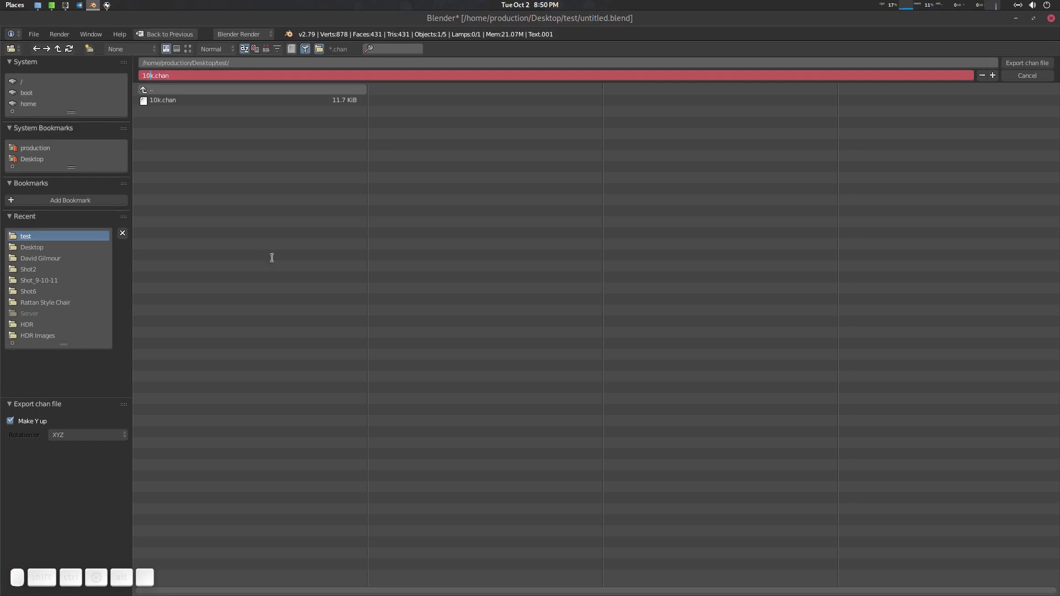
{"action": "key", "text": "Return"}
{"action": "left_click", "coordinate": [1006, 62]}
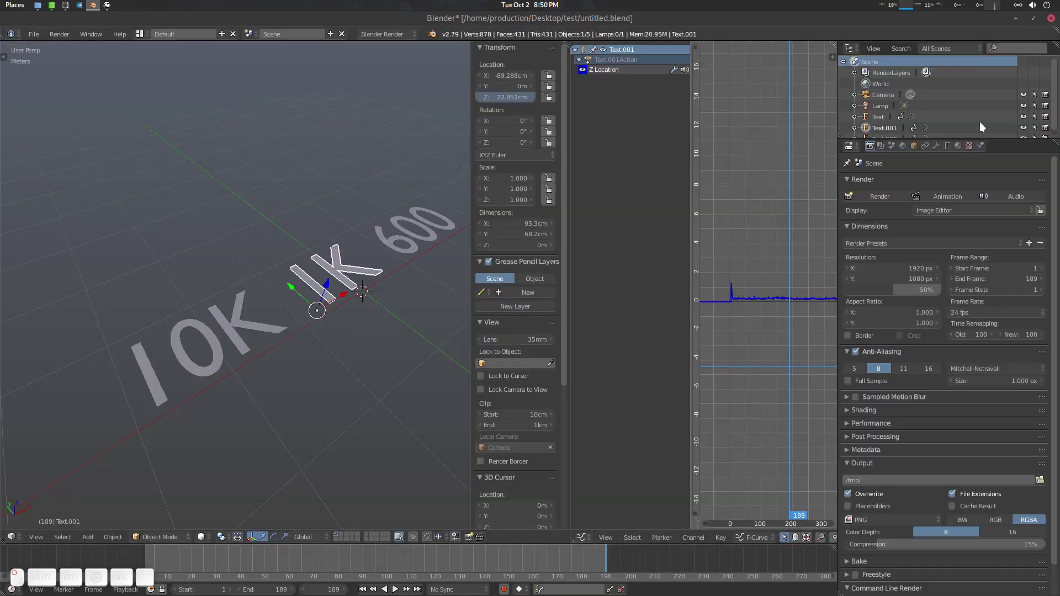
- Select the 600 text and export its animation in Nuke (.chan) format to the test folder as 600.chan
{"action": "right_click", "coordinate": [421, 266]}
{"action": "left_click", "coordinate": [33, 34]}
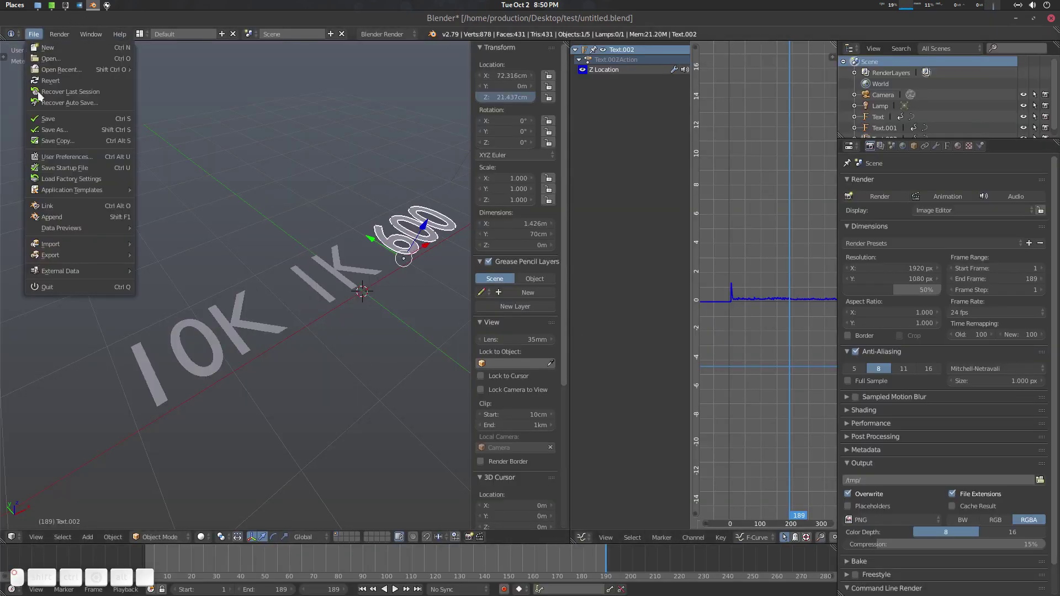
{"action": "mouse_move", "coordinate": [57, 257]}
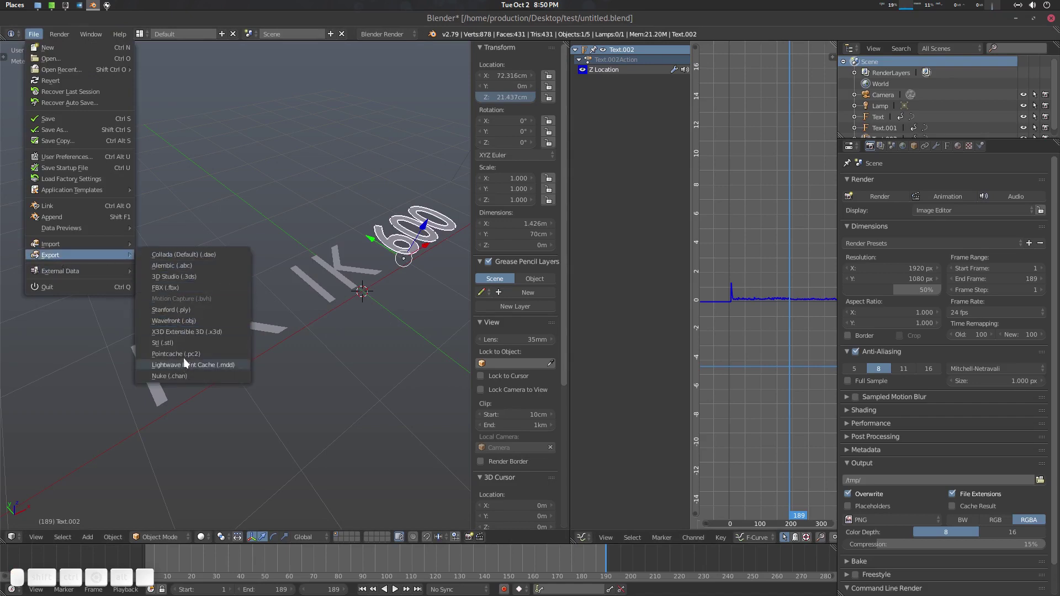
{"action": "left_click", "coordinate": [184, 376]}
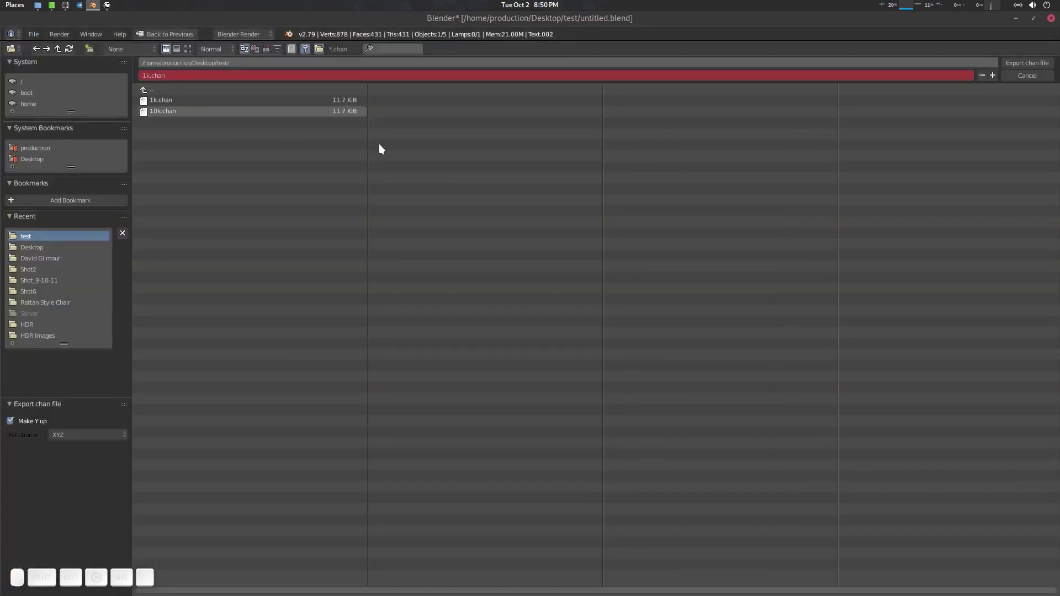
{"action": "left_click", "coordinate": [145, 76]}
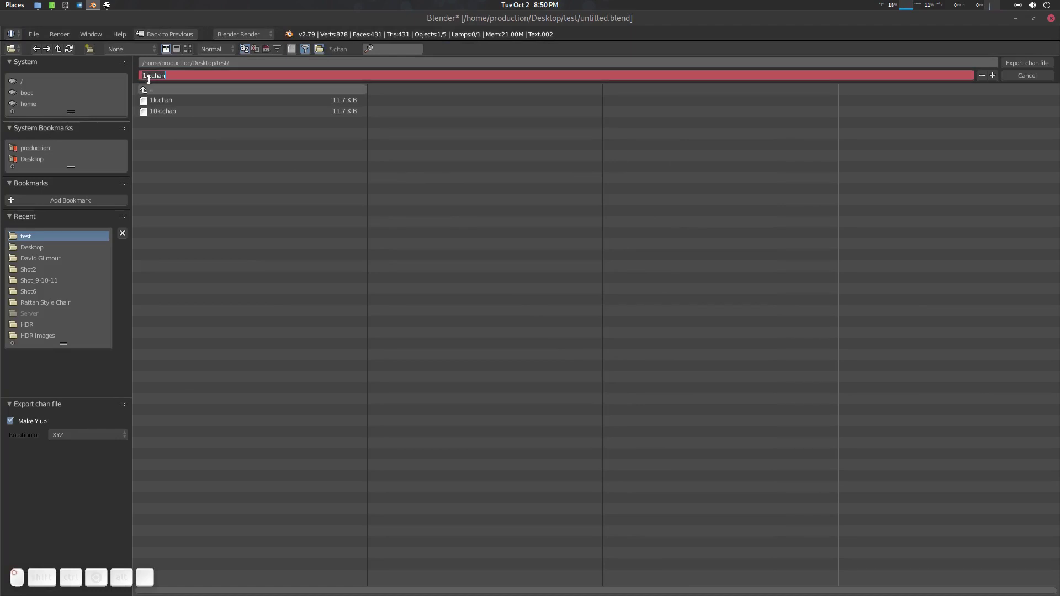
{"action": "type", "text": "600"}
{"action": "key", "text": "Return"}
{"action": "left_click", "coordinate": [1021, 64]}
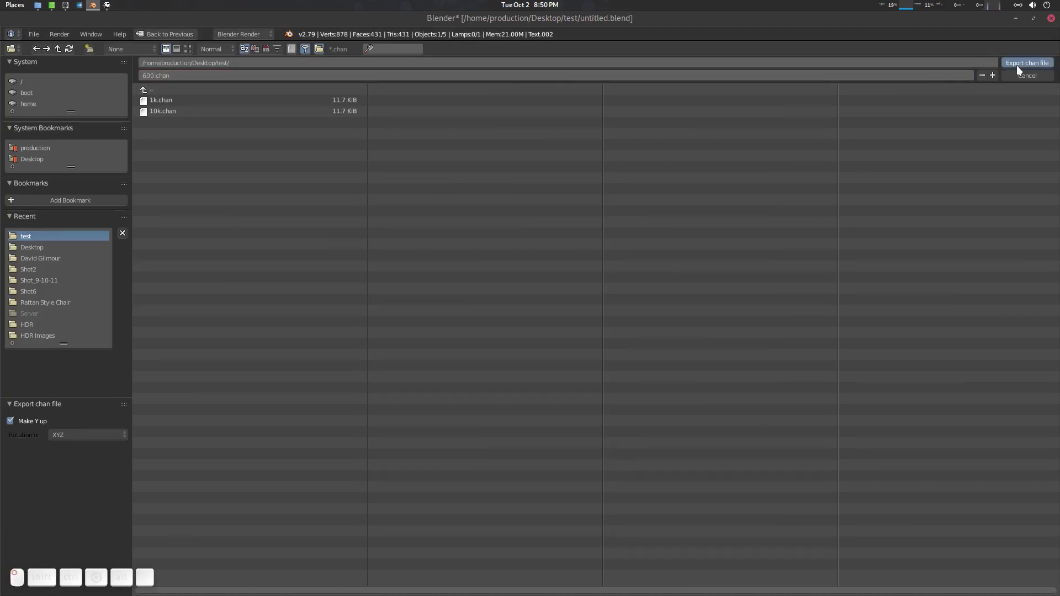
- Save the scene over the existing untitled.blend file
{"action": "scroll", "coordinate": [373, 265], "scroll_direction": "down", "scroll_amount": 3}
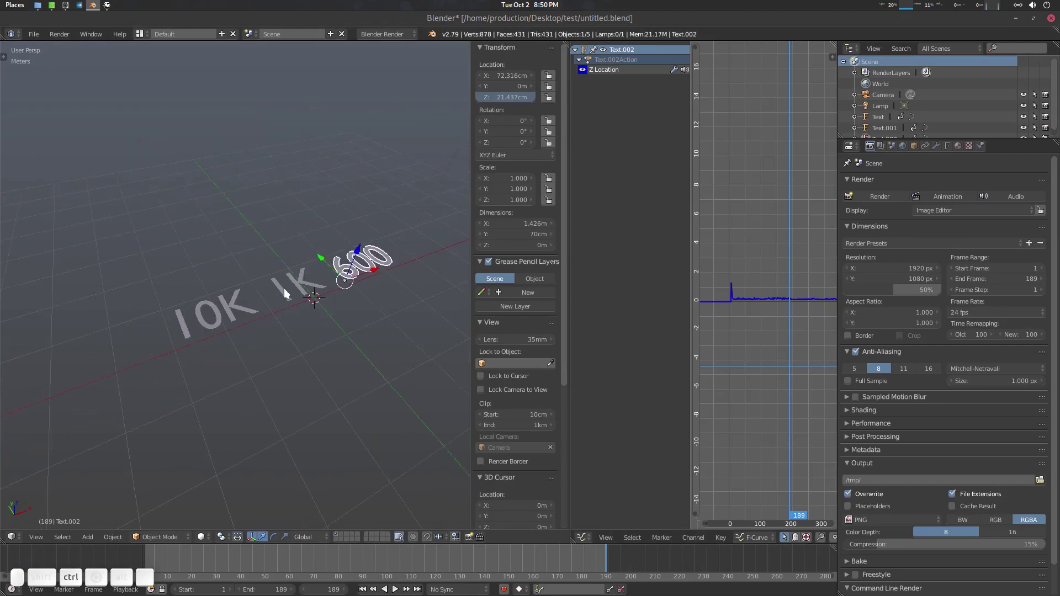
{"action": "key", "text": "ctrl+s"}
{"action": "left_click", "coordinate": [285, 291]}
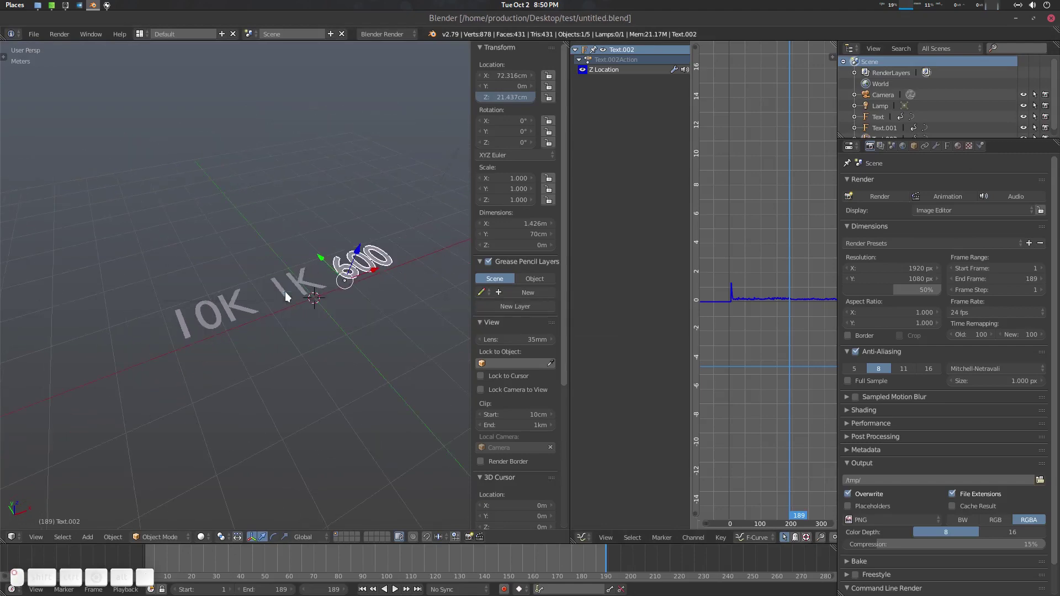
- Minimize Blender and launch Natron
{"action": "left_click", "coordinate": [1013, 18]}
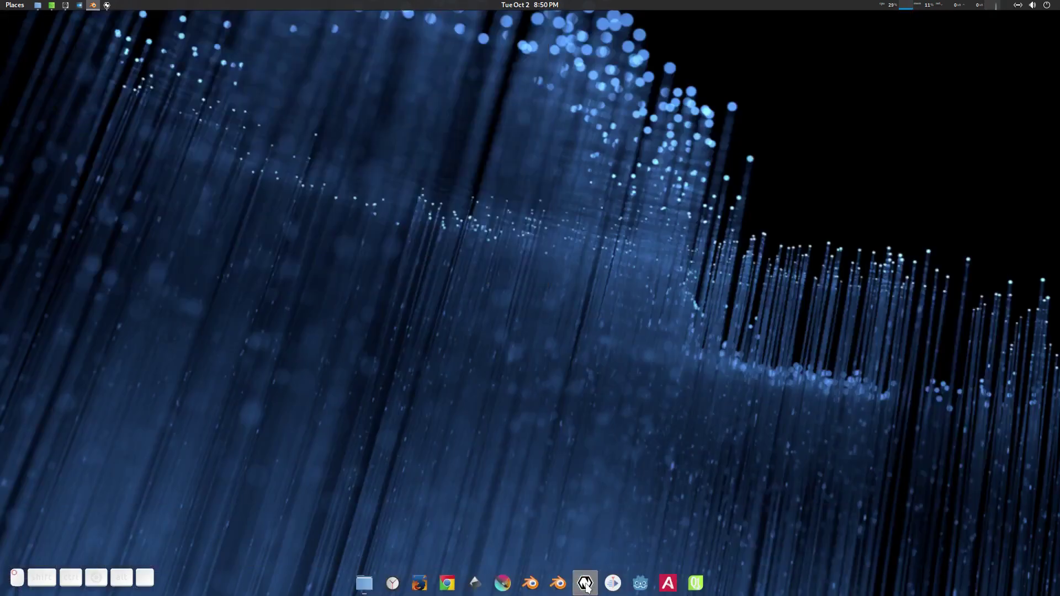
{"action": "left_click", "coordinate": [585, 583]}
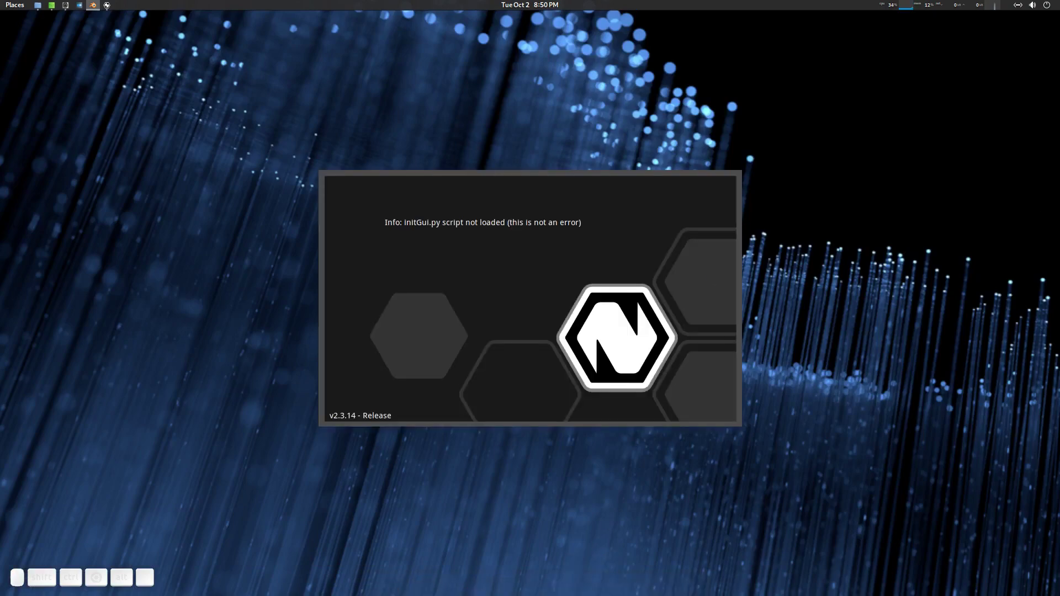
{"action": "left_click", "coordinate": [585, 497]}
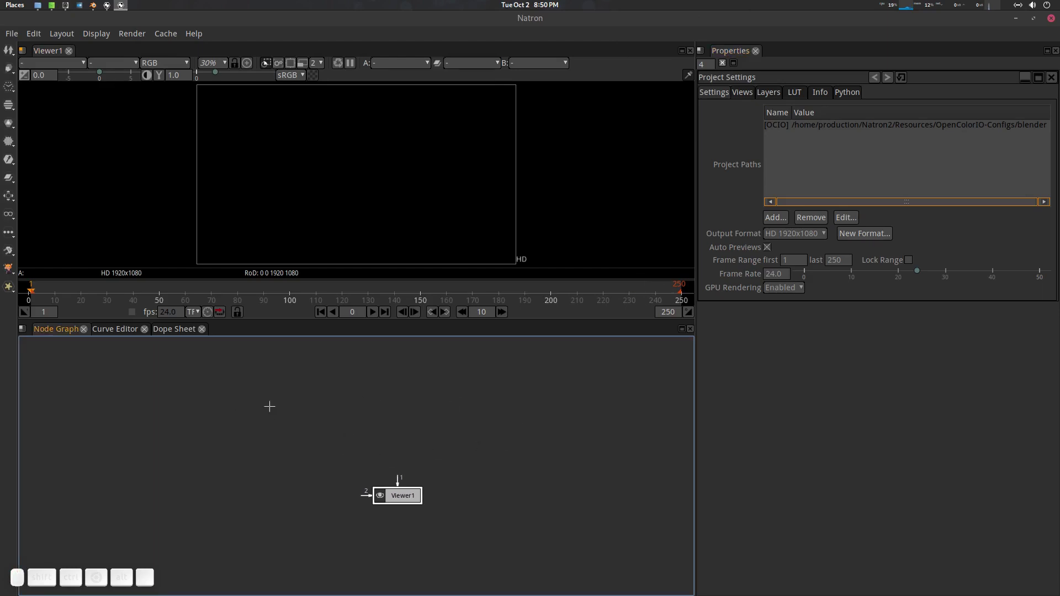
- Add a Card3D node to the node graph, place it up and to the left of Viewer1, and rename it 10k
{"action": "key", "text": "Tab"}
{"action": "type", "text": "card"}
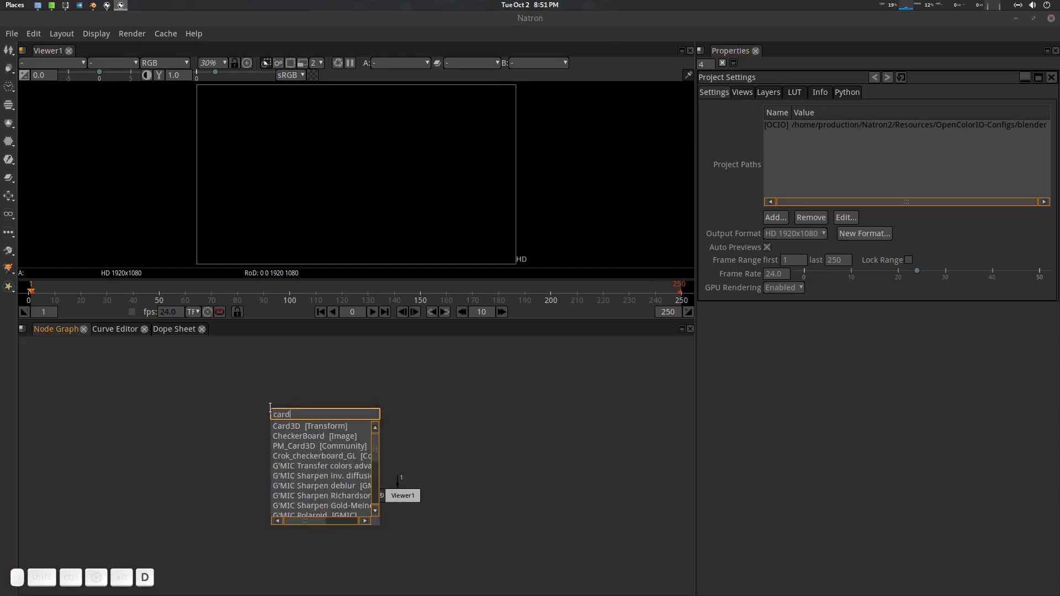
{"action": "key", "text": "Down"}
{"action": "key", "text": "Return"}
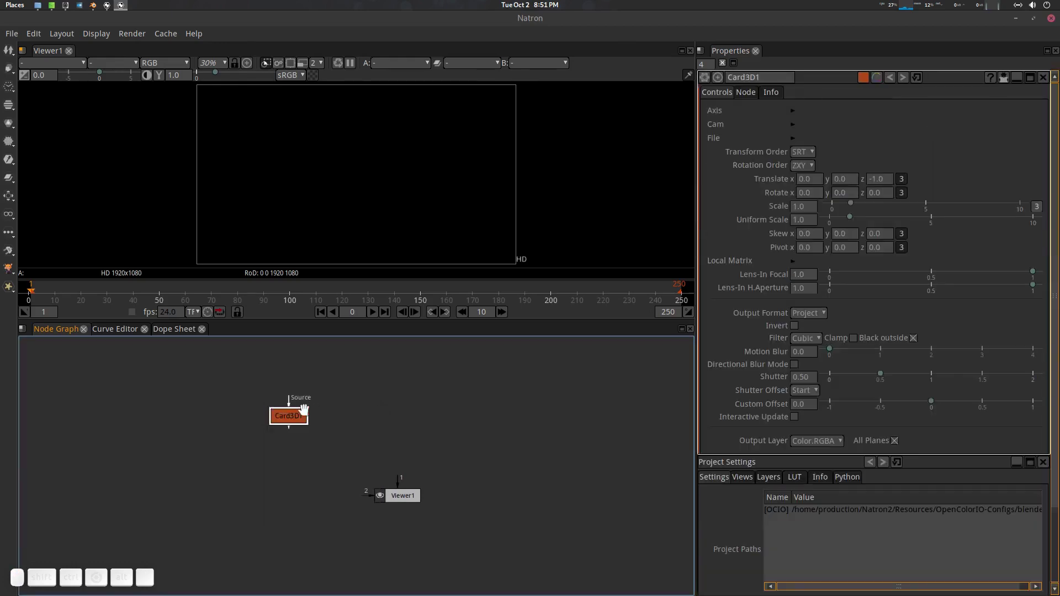
{"action": "left_click_drag", "start_coordinate": [289, 421], "coordinate": [197, 438]}
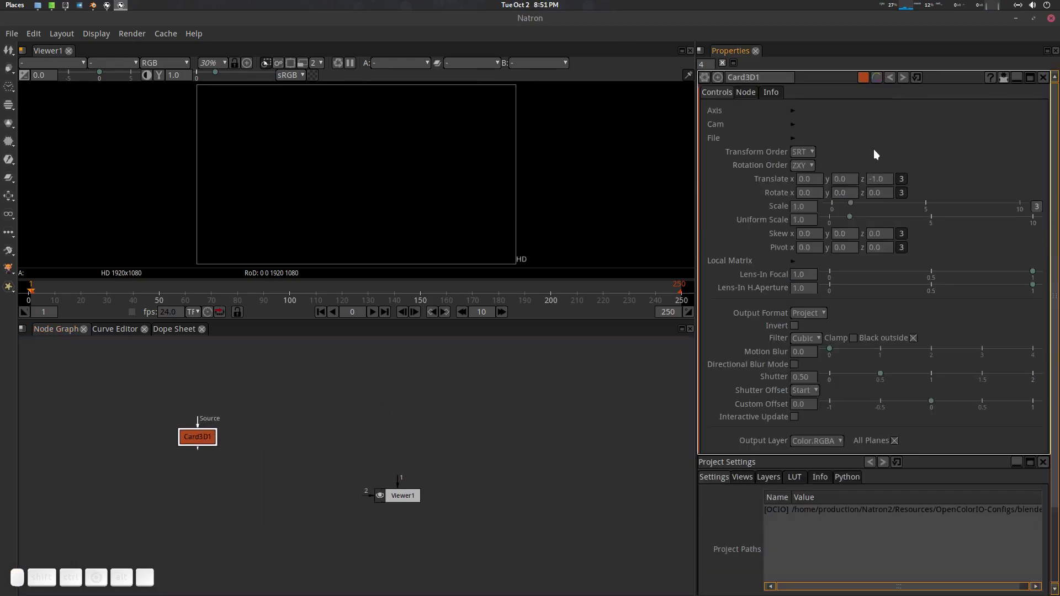
{"action": "double_click", "coordinate": [759, 77]}
{"action": "type", "text": "10k"}
{"action": "key", "text": "Return"}
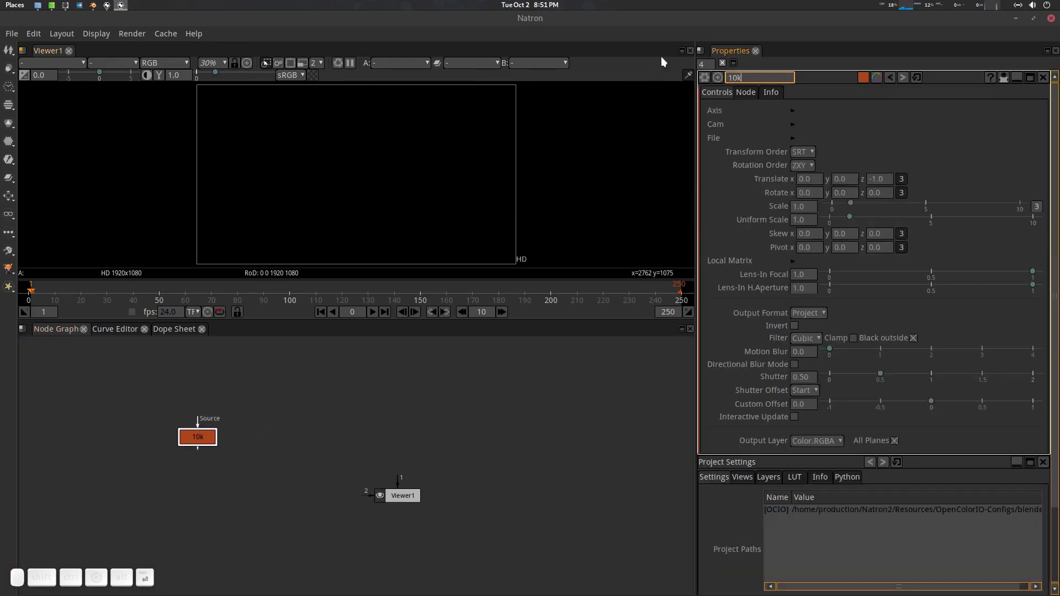
- Import 10k.chan from the test folder into the 10k node, using the chan import format
{"action": "left_click", "coordinate": [793, 137]}
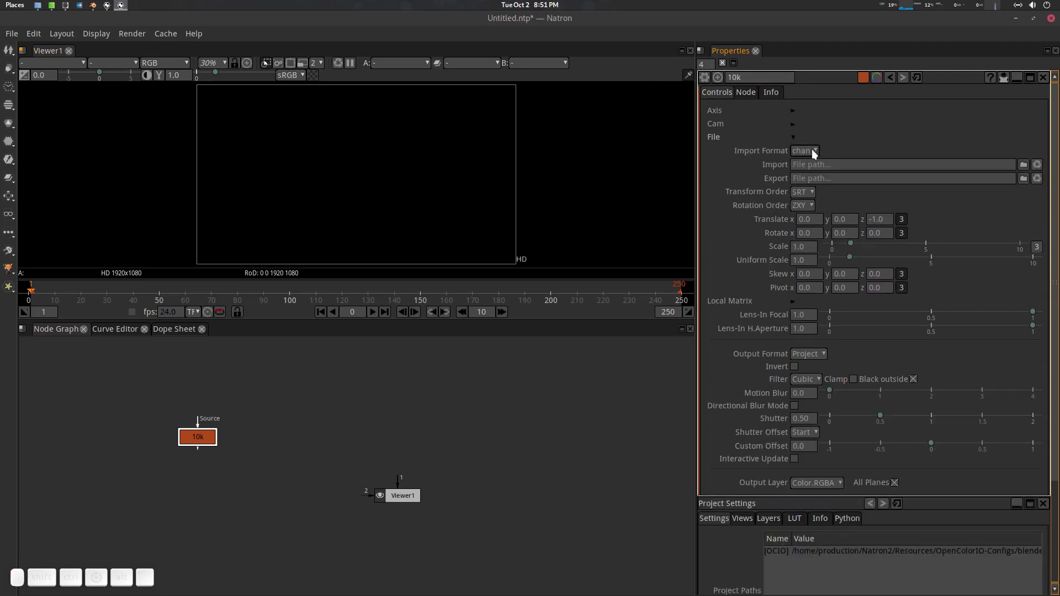
{"action": "left_click", "coordinate": [1023, 165]}
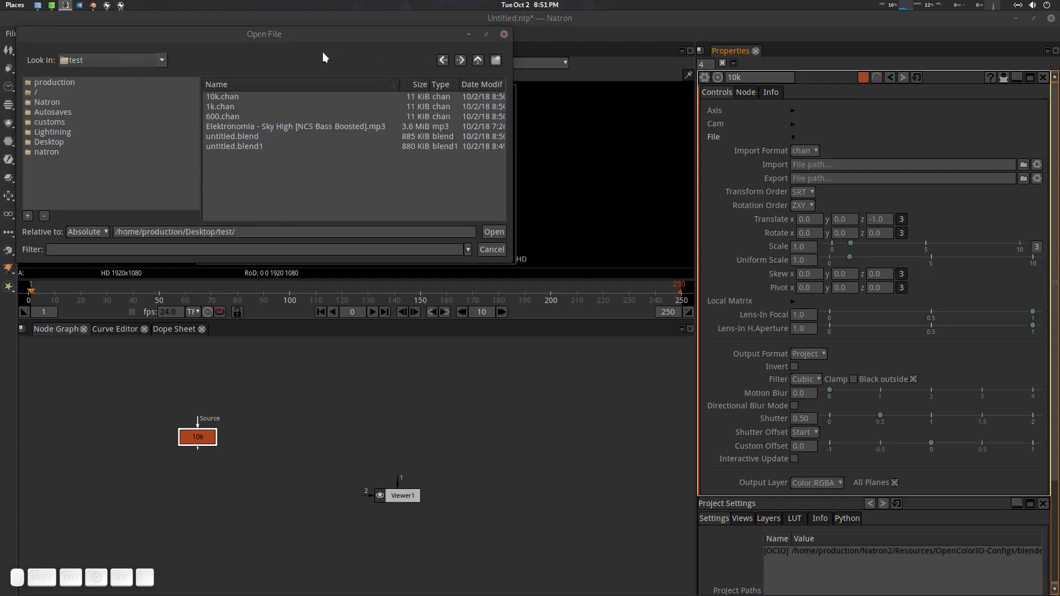
{"action": "left_click_drag", "start_coordinate": [286, 35], "coordinate": [287, 33]}
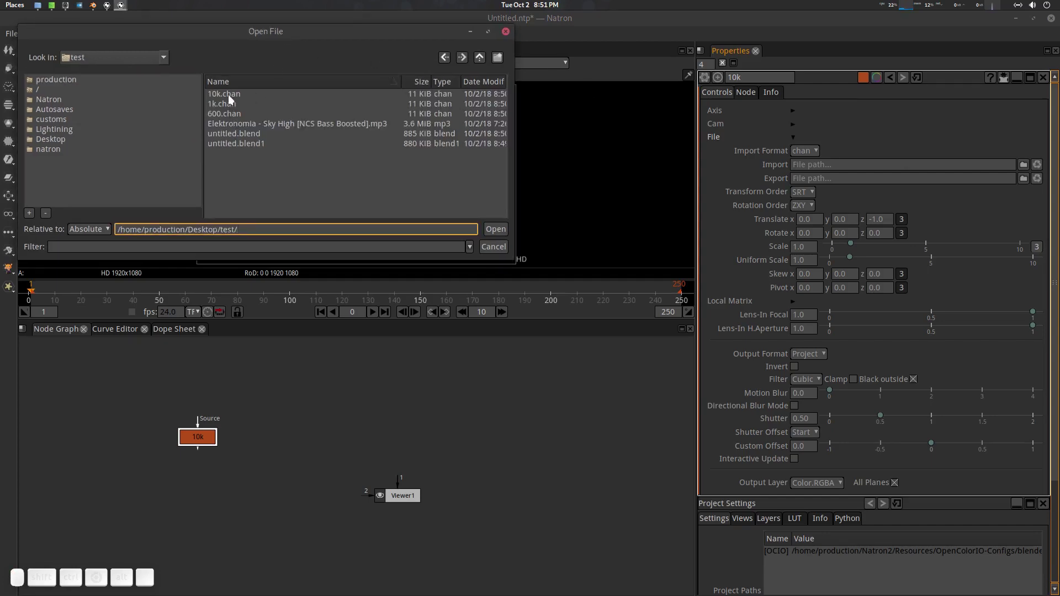
{"action": "double_click", "coordinate": [228, 94]}
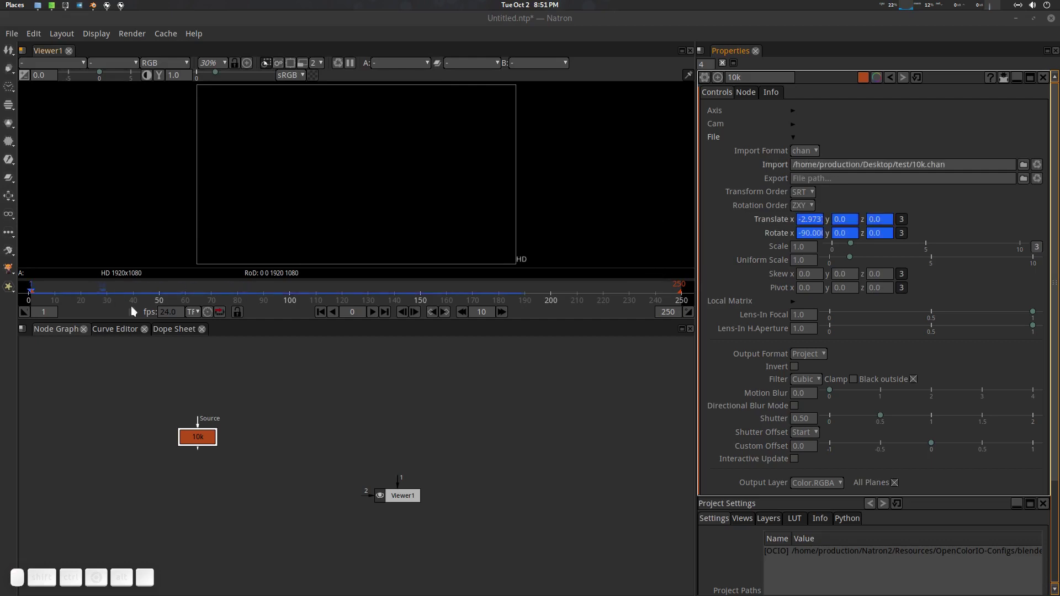
- Examine the 10k node's imported animation in the Curve Editor, isolating and framing the Translate y curve
{"action": "left_click", "coordinate": [126, 328]}
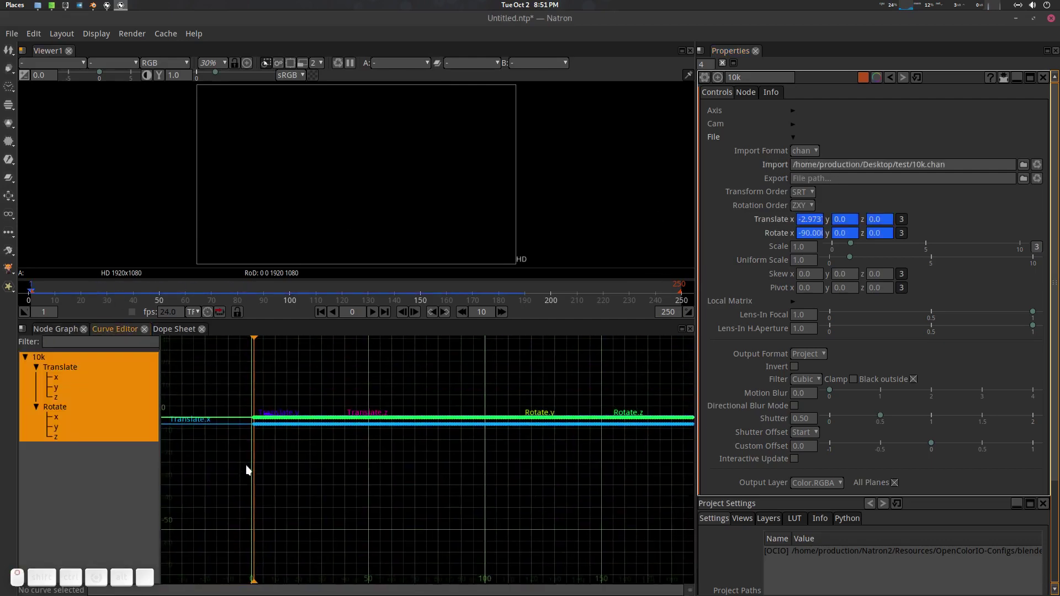
{"action": "scroll", "coordinate": [291, 445], "scroll_direction": "up", "scroll_amount": 1}
{"action": "key", "text": "f"}
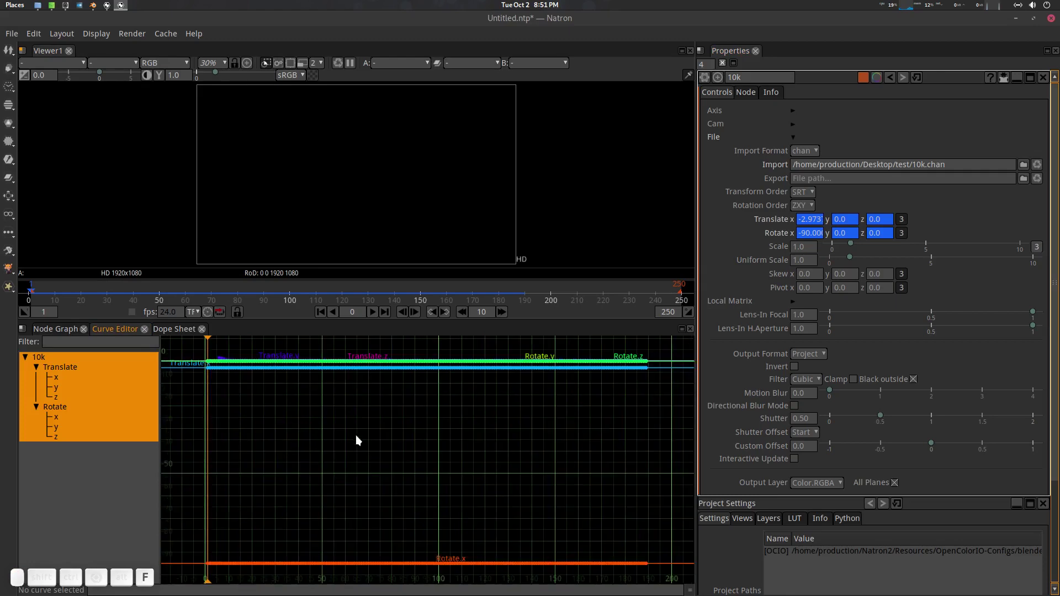
{"action": "left_click", "coordinate": [61, 378]}
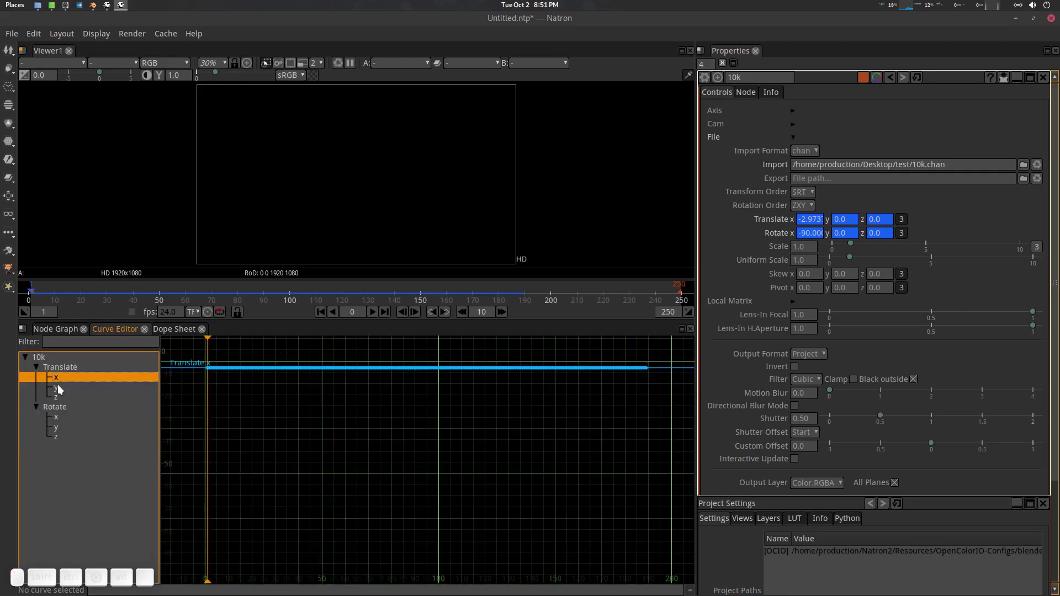
{"action": "left_click", "coordinate": [60, 388]}
{"action": "scroll", "coordinate": [339, 454], "scroll_direction": "up", "scroll_amount": 8}
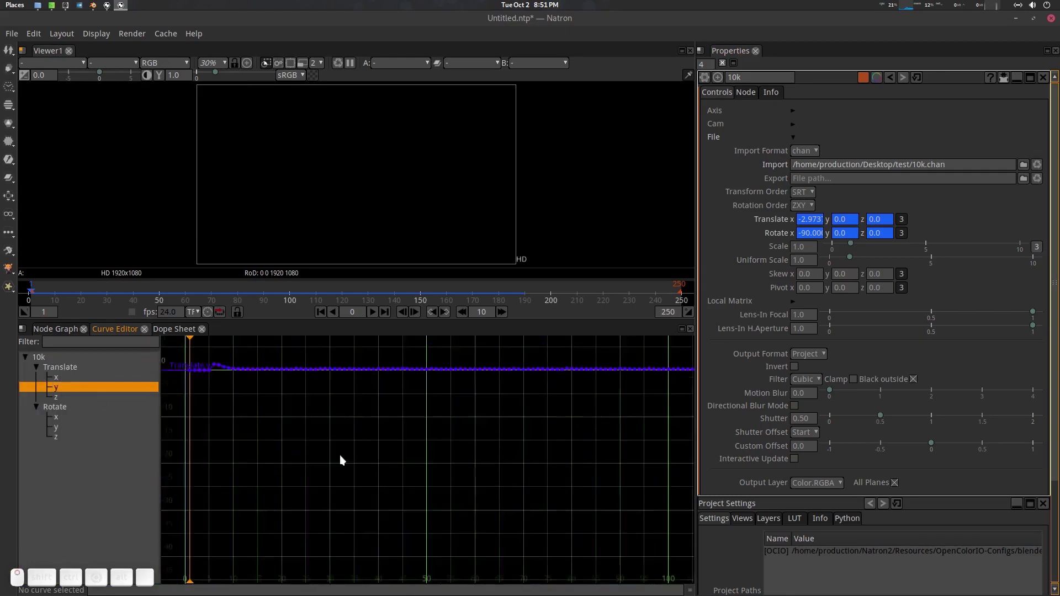
{"action": "left_click_drag", "start_coordinate": [366, 440], "coordinate": [392, 479]}
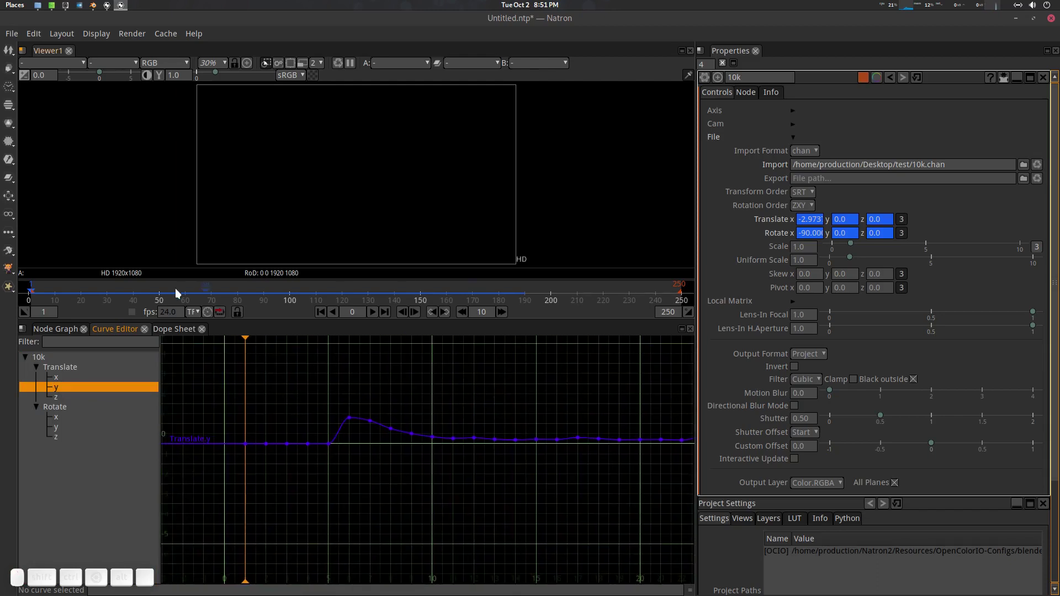
- Scrub the timeline to frame 27 and inspect the rest of the Translate y curve up close
{"action": "mouse_move", "coordinate": [54, 289]}
{"action": "left_mouse_down"}
{"action": "mouse_move", "coordinate": [74, 293]}
{"action": "mouse_move", "coordinate": [57, 300]}
{"action": "mouse_move", "coordinate": [127, 293]}
{"action": "left_mouse_up"}
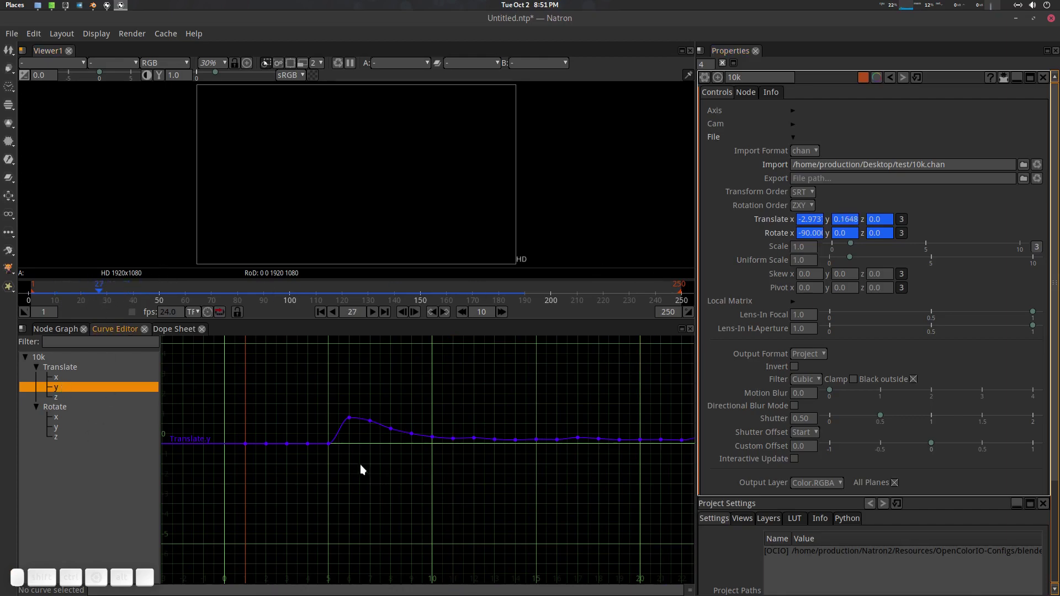
{"action": "scroll", "coordinate": [360, 464], "scroll_direction": "down", "scroll_amount": 6}
{"action": "left_click_drag", "start_coordinate": [317, 441], "coordinate": [51, 427]}
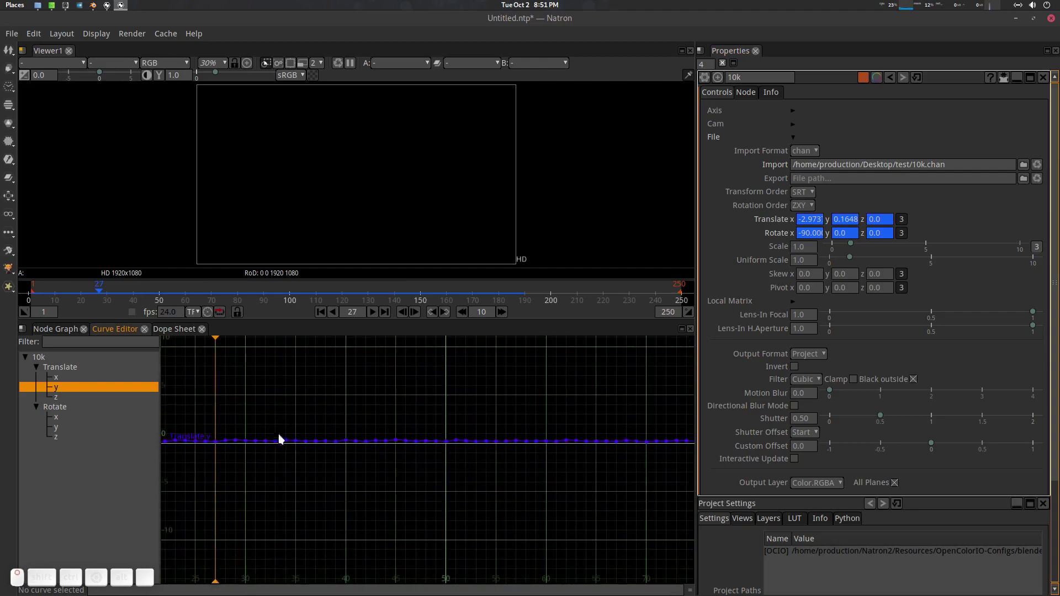
{"action": "scroll", "coordinate": [431, 457], "scroll_direction": "up", "scroll_amount": 5}
{"action": "left_click_drag", "start_coordinate": [617, 426], "coordinate": [535, 446]}
{"action": "left_click_drag", "start_coordinate": [258, 454], "coordinate": [369, 432]}
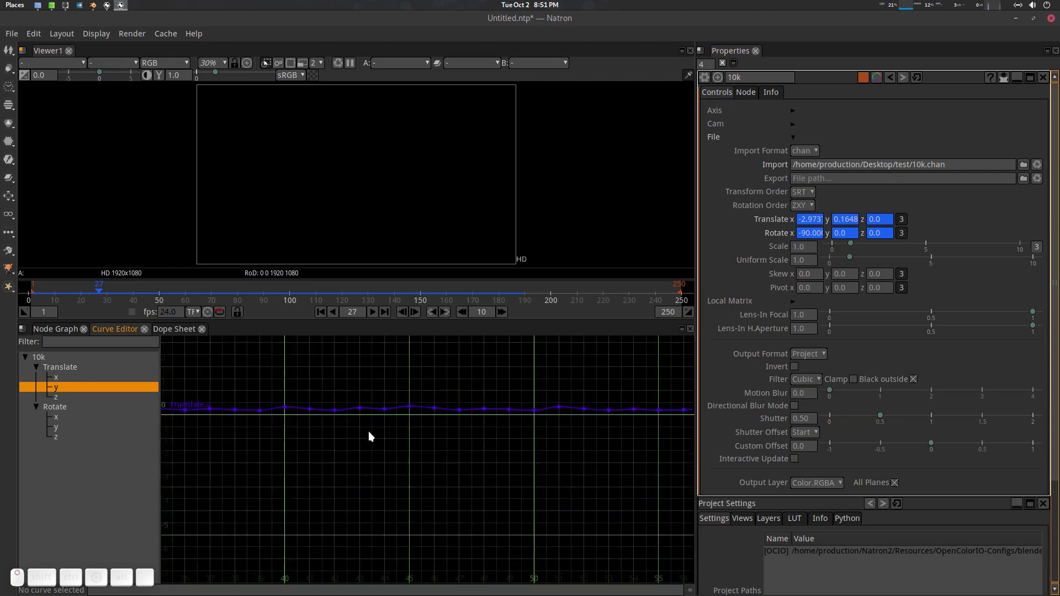
- Duplicate the 10k node in the Node Graph and place the copy directly beneath the original
{"action": "left_click", "coordinate": [55, 329]}
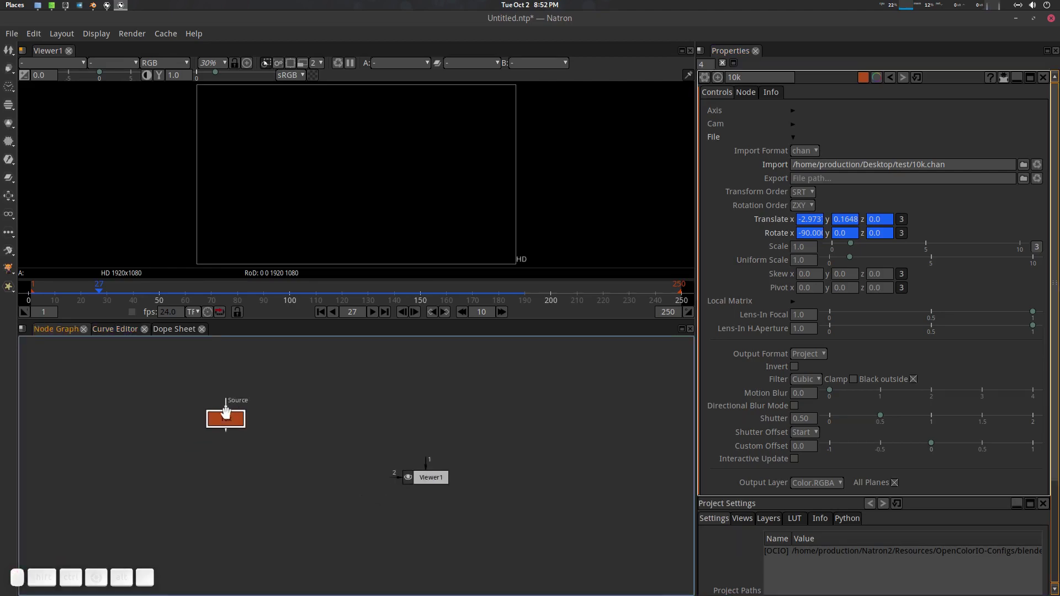
{"action": "left_click_drag", "start_coordinate": [225, 418], "coordinate": [226, 401]}
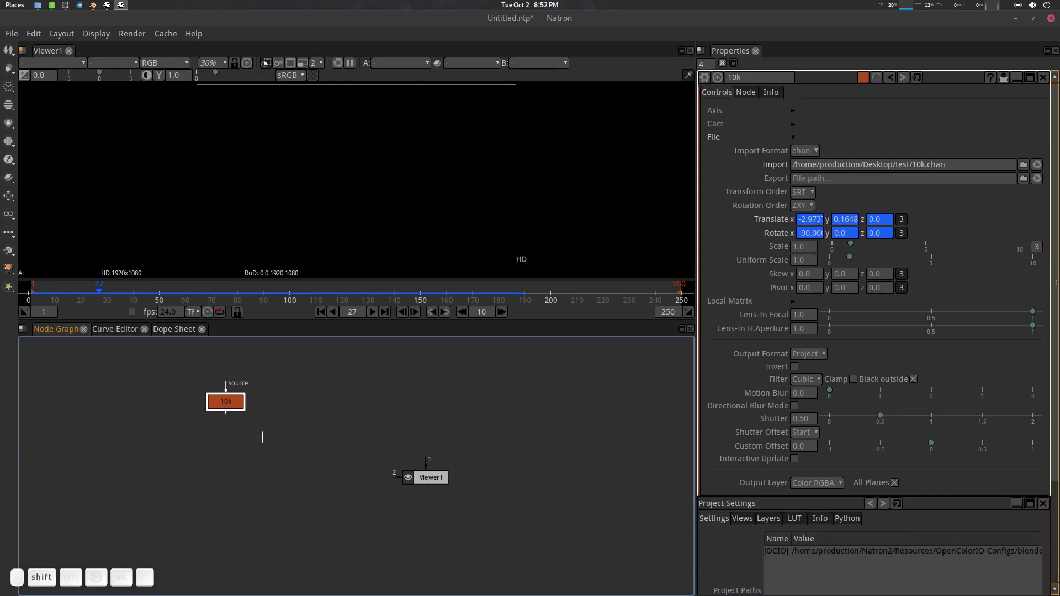
{"action": "key", "text": "shift+c"}
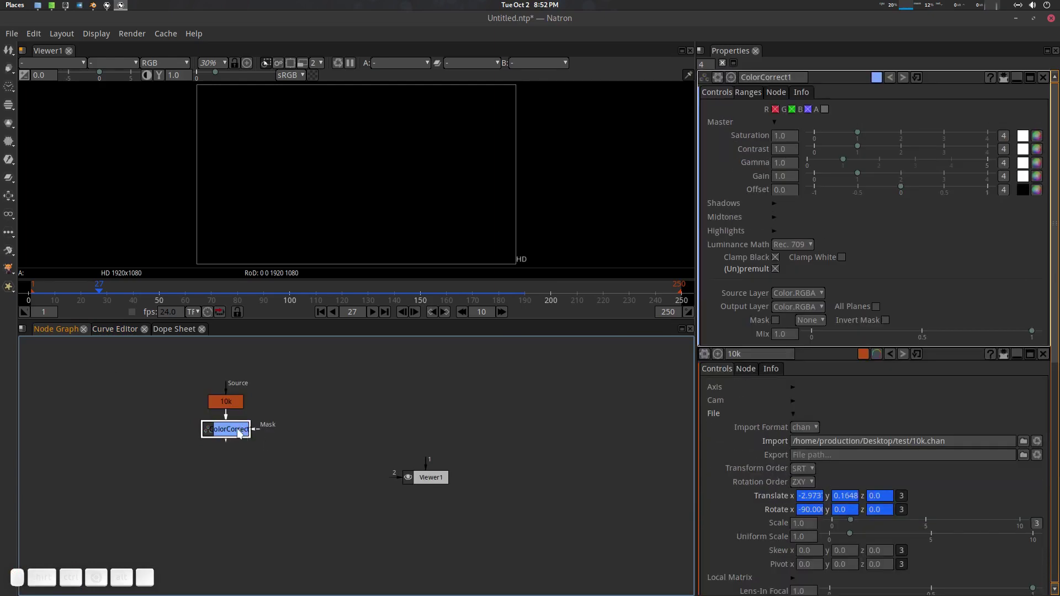
{"action": "key", "text": "Delete"}
{"action": "left_click", "coordinate": [232, 407]}
{"action": "key", "text": "alt+c"}
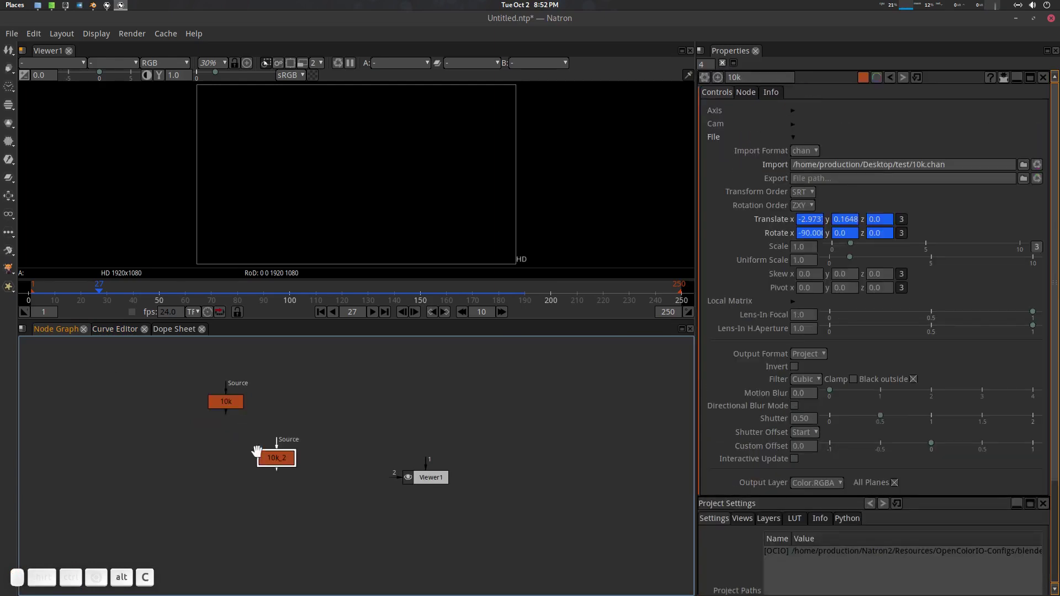
{"action": "left_click", "coordinate": [235, 442]}
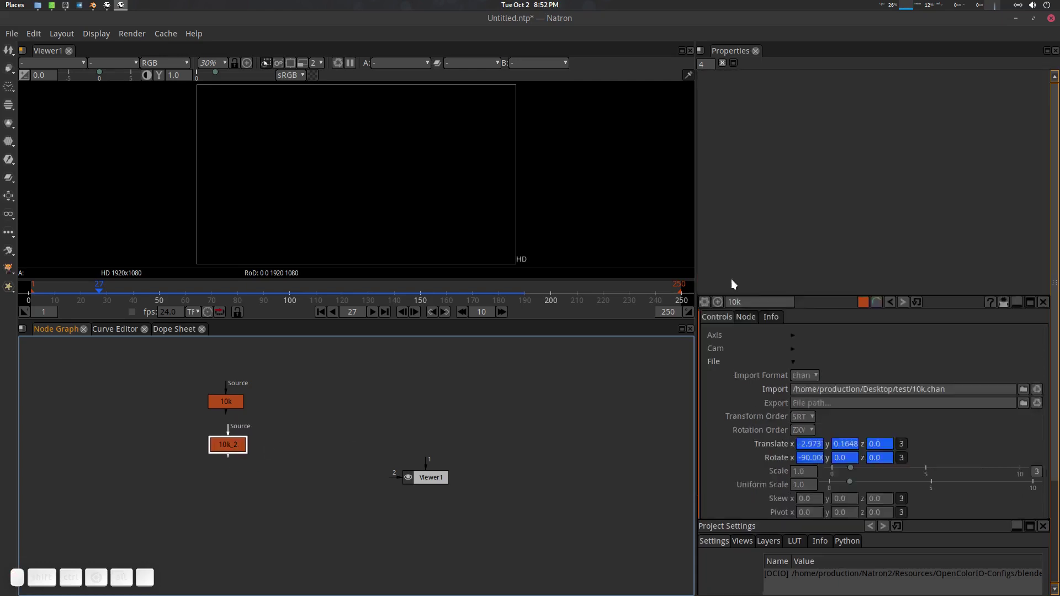
- Rename the duplicated Card3D node to 1k
{"action": "double_click", "coordinate": [763, 77]}
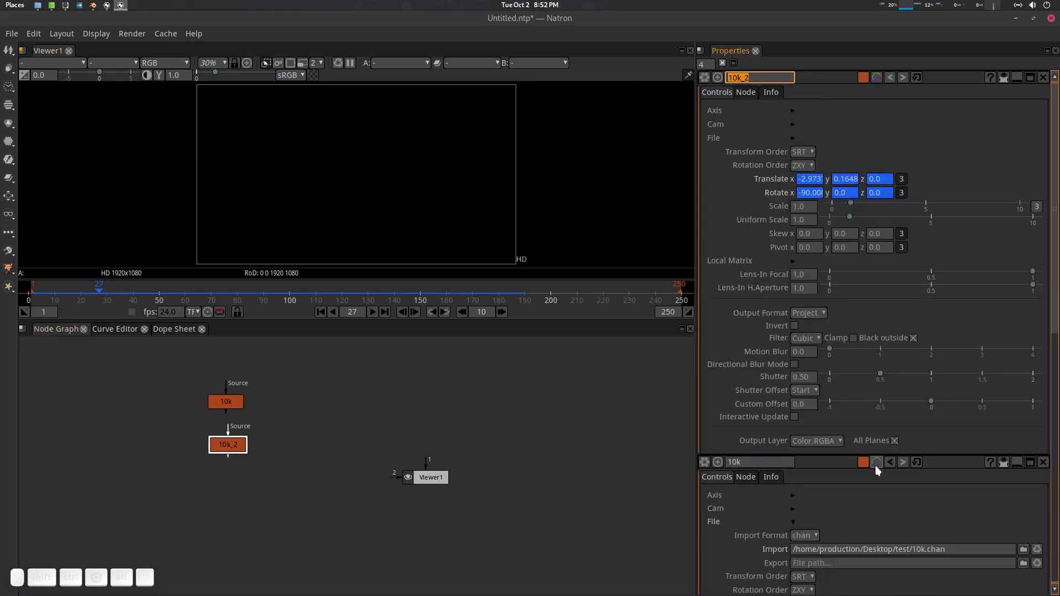
{"action": "type", "text": "1k"}
{"action": "key", "text": "Return"}
- Remove the animation from all dimensions of the 1k node's Translate and Rotate parameters
{"action": "right_click", "coordinate": [776, 176]}
{"action": "left_click", "coordinate": [826, 197]}
{"action": "right_click", "coordinate": [786, 188]}
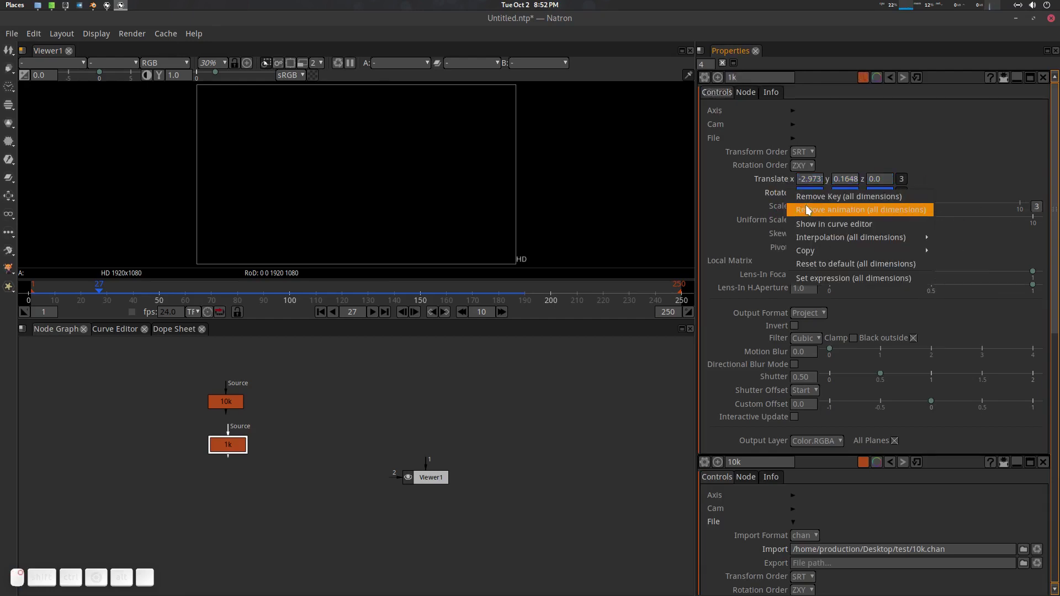
{"action": "left_click", "coordinate": [810, 212]}
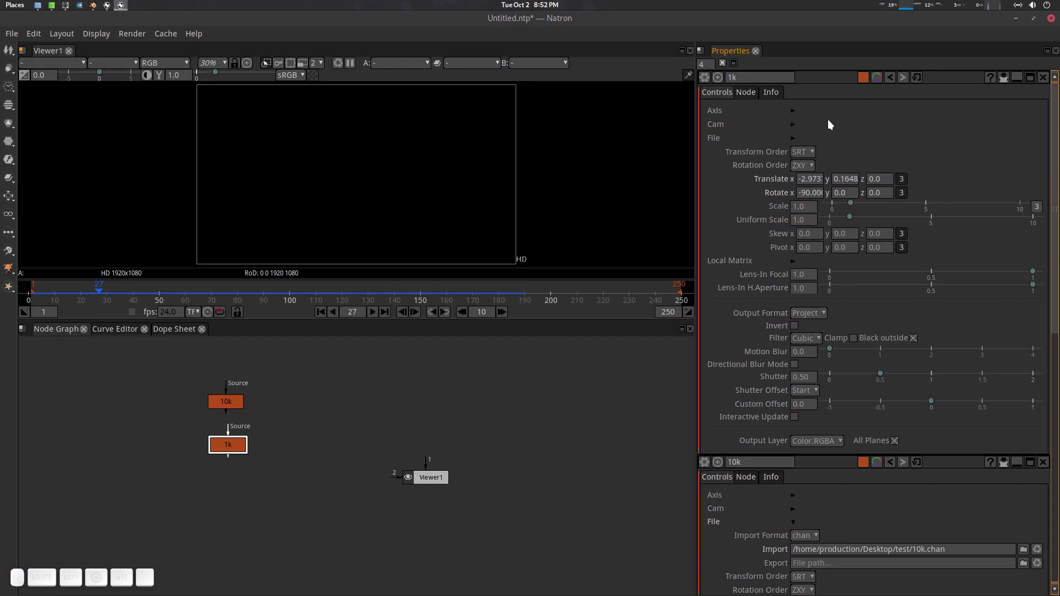
- Import the 1k.chan file from the Desktop test folder into the 1k node
{"action": "left_click", "coordinate": [793, 138]}
{"action": "left_click", "coordinate": [1023, 165]}
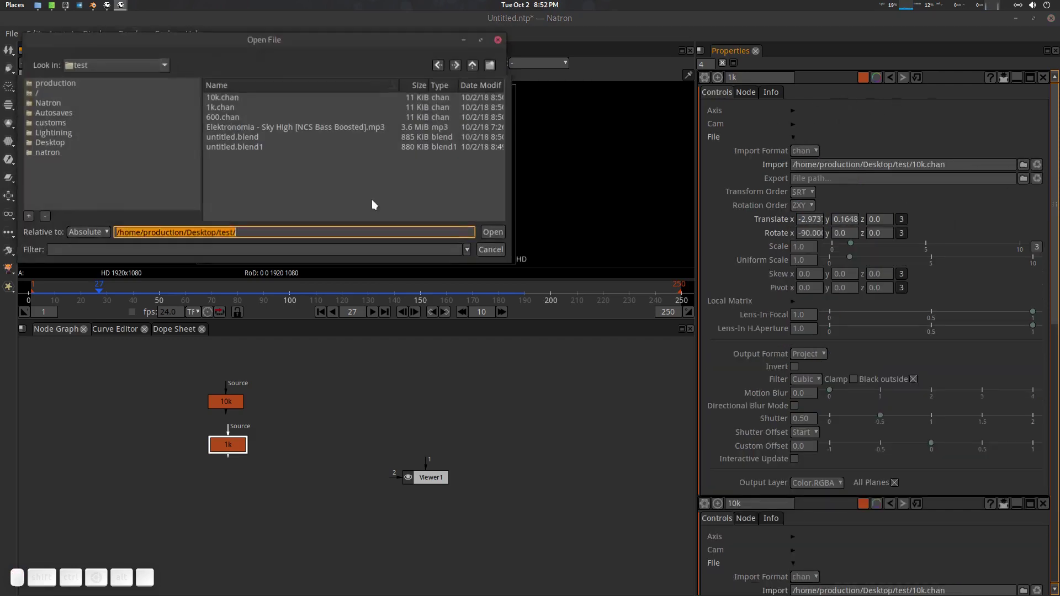
{"action": "double_click", "coordinate": [226, 106]}
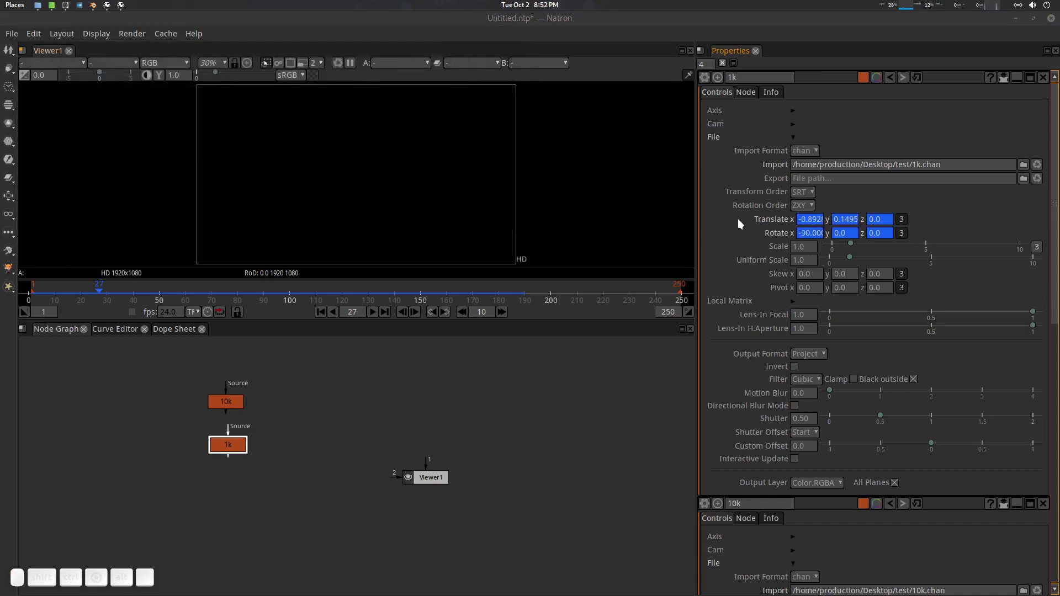
- Scrub the timeline to frames 64 and 73 and compare the Translate y values of the 1k and 10k nodes
{"action": "left_click_drag", "start_coordinate": [101, 291], "coordinate": [223, 287]}
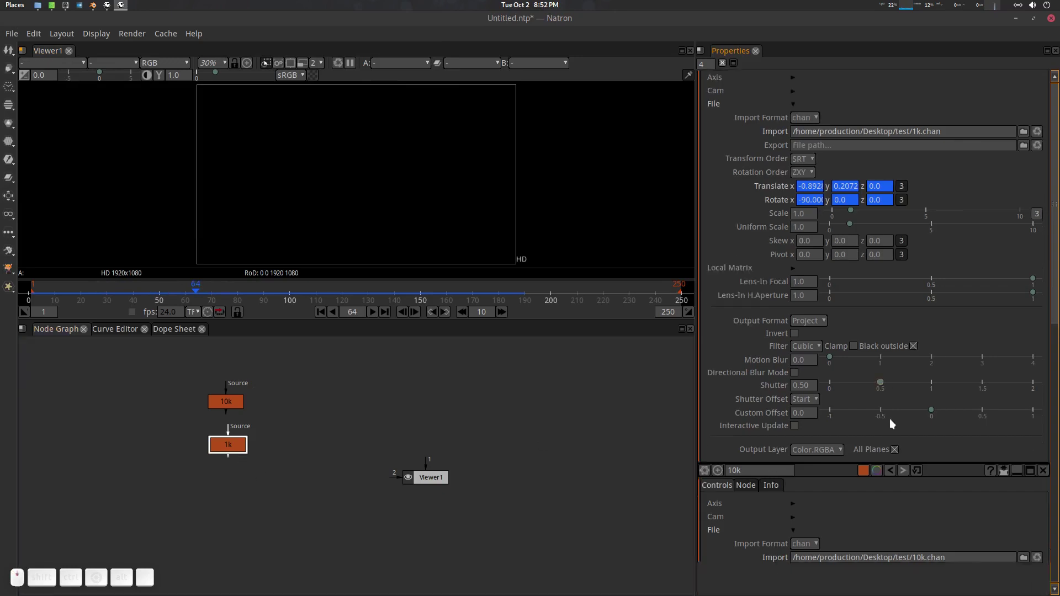
{"action": "scroll", "coordinate": [889, 419], "scroll_direction": "down", "scroll_amount": 3}
{"action": "left_click", "coordinate": [848, 550]}
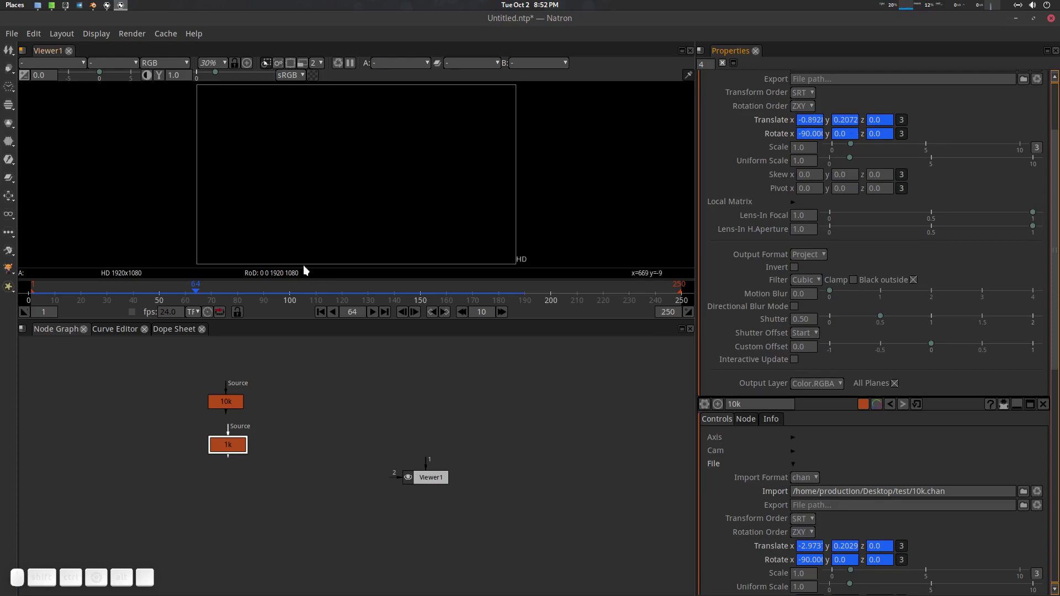
{"action": "mouse_move", "coordinate": [211, 293]}
{"action": "left_mouse_down"}
{"action": "mouse_move", "coordinate": [289, 293]}
{"action": "mouse_move", "coordinate": [219, 293]}
{"action": "left_mouse_up"}
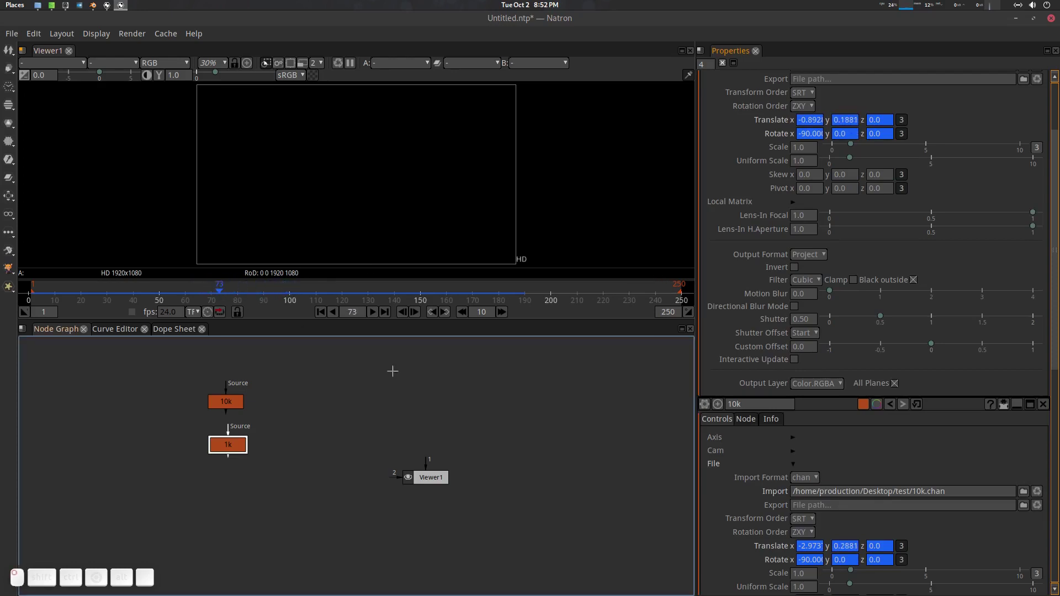
- Duplicate the 1k node, place the copy directly beneath it and rename the copy to 600
{"action": "left_click_drag", "start_coordinate": [349, 400], "coordinate": [368, 385]}
{"action": "left_click", "coordinate": [252, 432]}
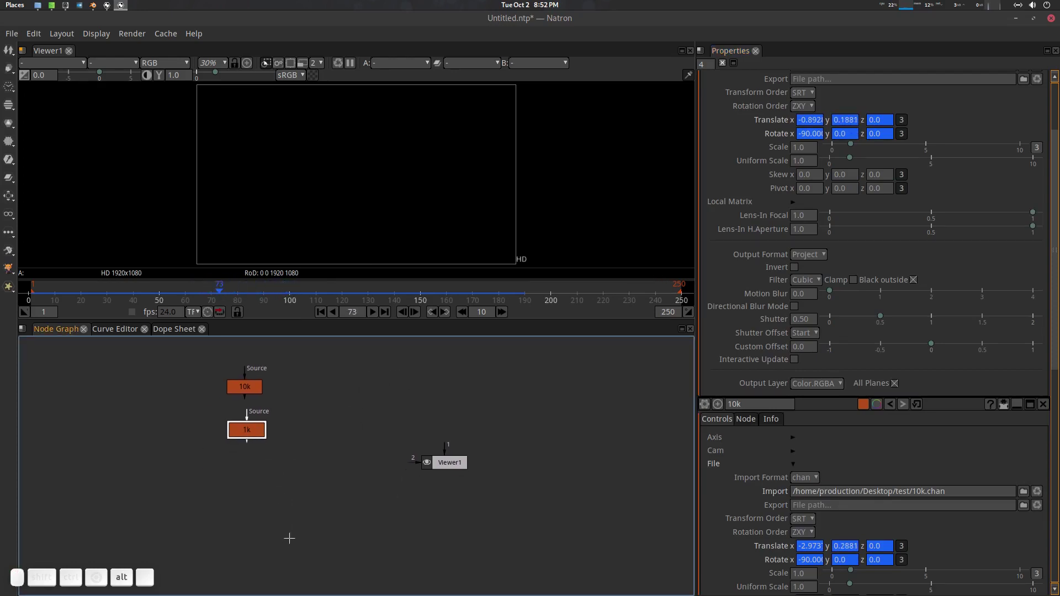
{"action": "key", "text": "alt+v"}
{"action": "left_click_drag", "start_coordinate": [309, 524], "coordinate": [256, 471]}
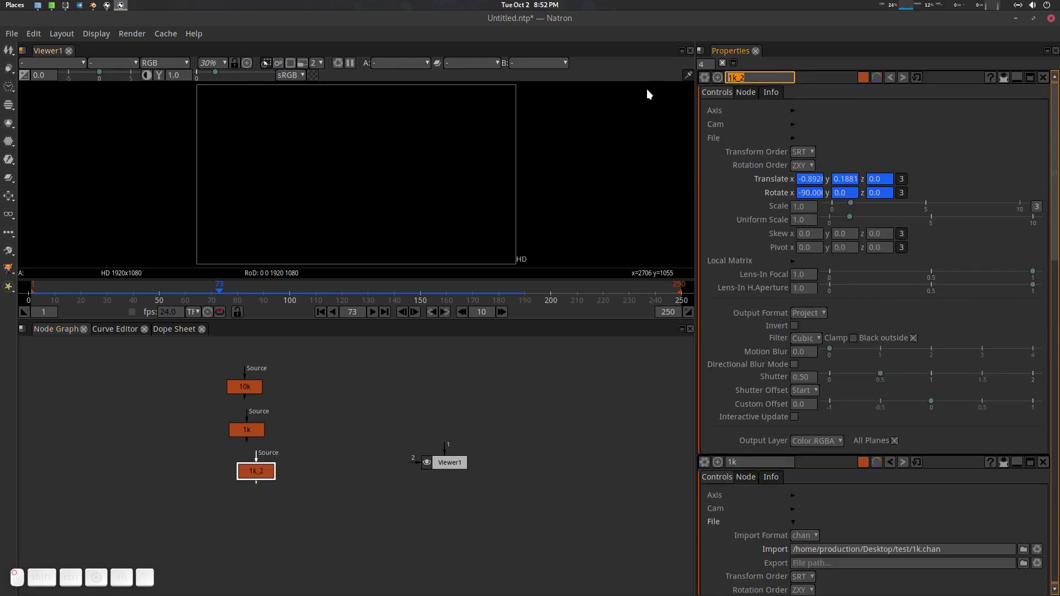
{"action": "type", "text": "600"}
- Remove the animation from all dimensions of the 600 node's Translate and Rotate parameters
{"action": "right_click", "coordinate": [784, 180]}
{"action": "left_click", "coordinate": [810, 201]}
{"action": "right_click", "coordinate": [778, 190]}
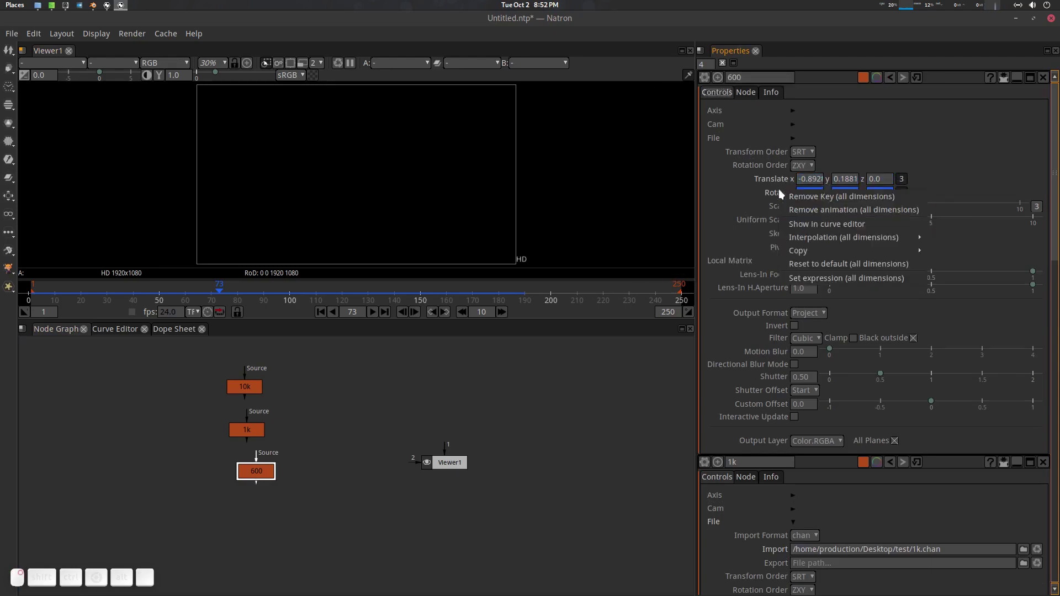
{"action": "left_click", "coordinate": [811, 204]}
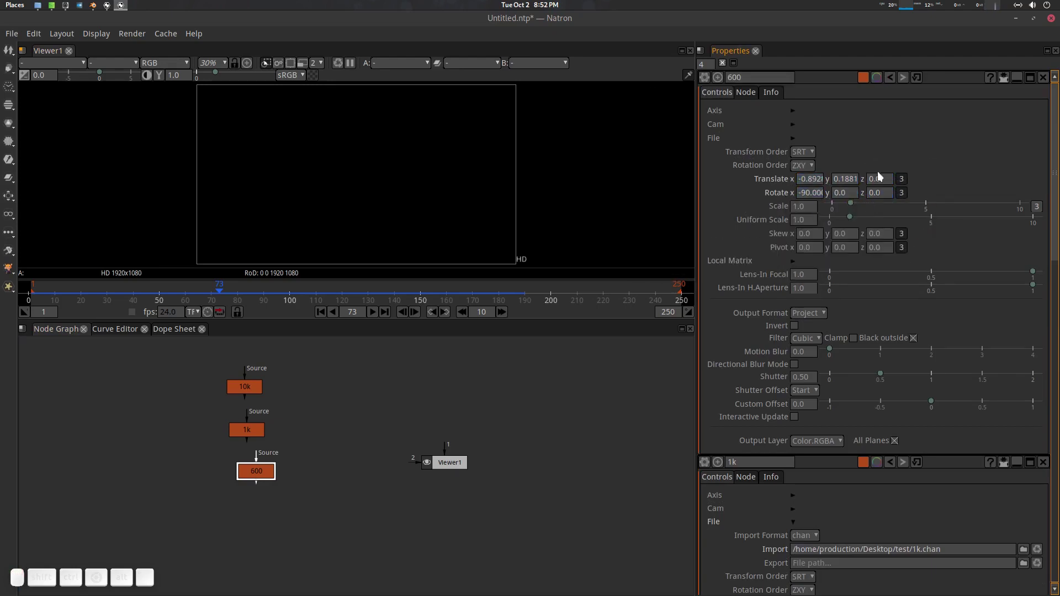
- Import 600.chan from the Desktop test folder into the 600 node and scrub the timeline to frame 59
{"action": "left_click", "coordinate": [794, 137]}
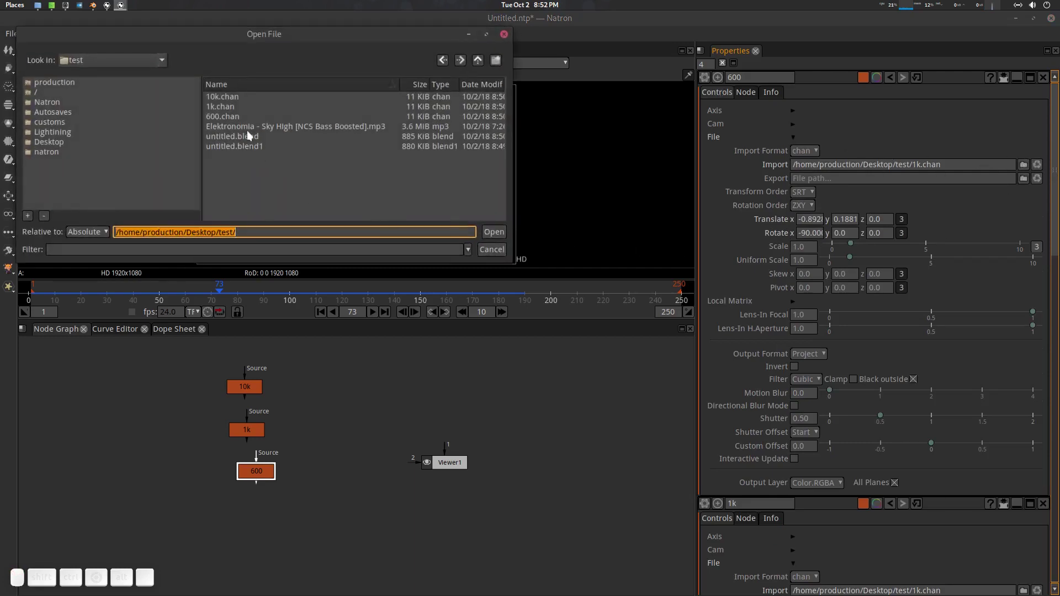
{"action": "double_click", "coordinate": [232, 116]}
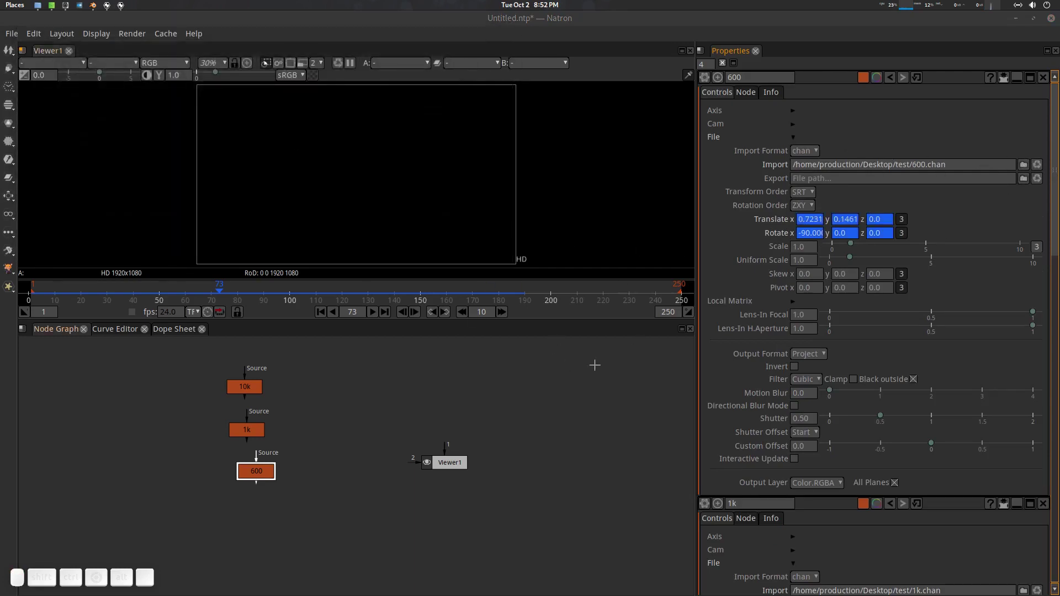
{"action": "left_click_drag", "start_coordinate": [260, 289], "coordinate": [392, 289]}
- Save the project as test.ntp
{"action": "left_click_drag", "start_coordinate": [270, 421], "coordinate": [317, 425]}
{"action": "left_click_drag", "start_coordinate": [306, 481], "coordinate": [296, 481]}
{"action": "left_click_drag", "start_coordinate": [400, 393], "coordinate": [388, 398]}
{"action": "key", "text": "ctrl+shift+s"}
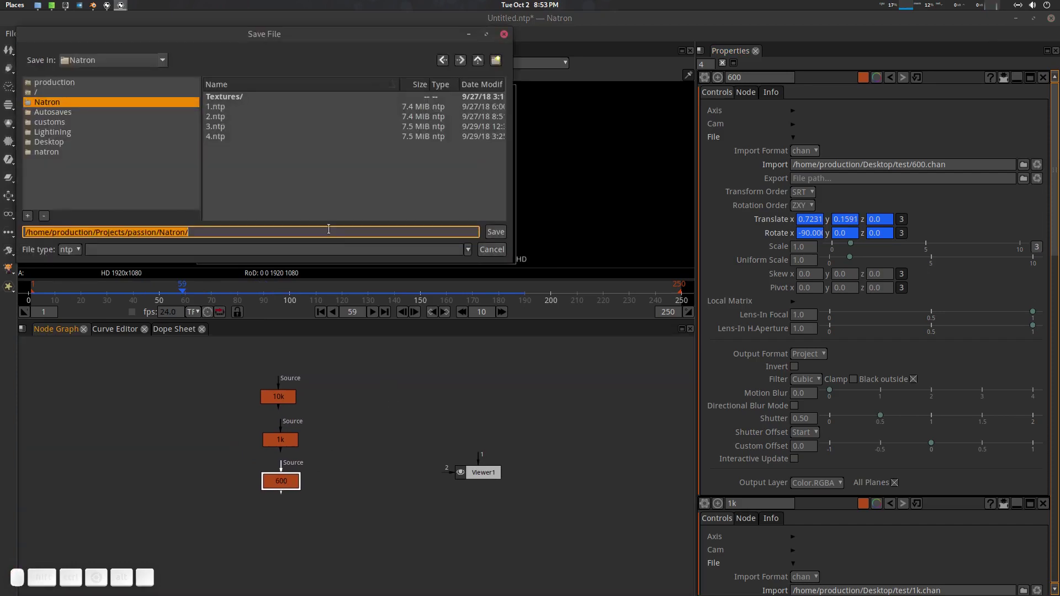
{"action": "key", "text": "Escape"}
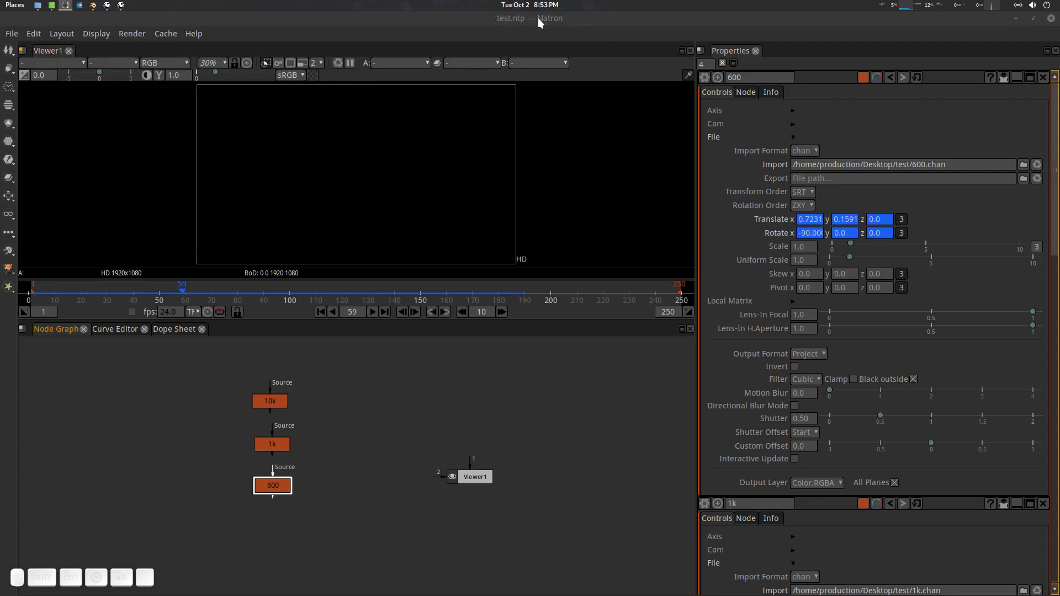
{"action": "left_click", "coordinate": [540, 22]}
- Add a Roto node feeding Viewer1 and place it well above the viewer node in the Node Graph
{"action": "left_click_drag", "start_coordinate": [382, 396], "coordinate": [411, 414]}
{"action": "scroll", "coordinate": [367, 448], "scroll_direction": "up", "scroll_amount": 1}
{"action": "left_click_drag", "start_coordinate": [367, 451], "coordinate": [342, 421]}
{"action": "scroll", "coordinate": [366, 441], "scroll_direction": "down", "scroll_amount": 1}
{"action": "left_click_drag", "start_coordinate": [464, 465], "coordinate": [499, 514]}
{"action": "mouse_move", "coordinate": [397, 419]}
{"action": "left_mouse_down"}
{"action": "mouse_move", "coordinate": [391, 441]}
{"action": "mouse_move", "coordinate": [408, 430]}
{"action": "mouse_move", "coordinate": [374, 438]}
{"action": "mouse_move", "coordinate": [409, 430]}
{"action": "left_mouse_up"}
{"action": "scroll", "coordinate": [379, 433], "scroll_direction": "up", "scroll_amount": 1}
{"action": "scroll", "coordinate": [381, 429], "scroll_direction": "down", "scroll_amount": 1}
{"action": "key", "text": "o"}
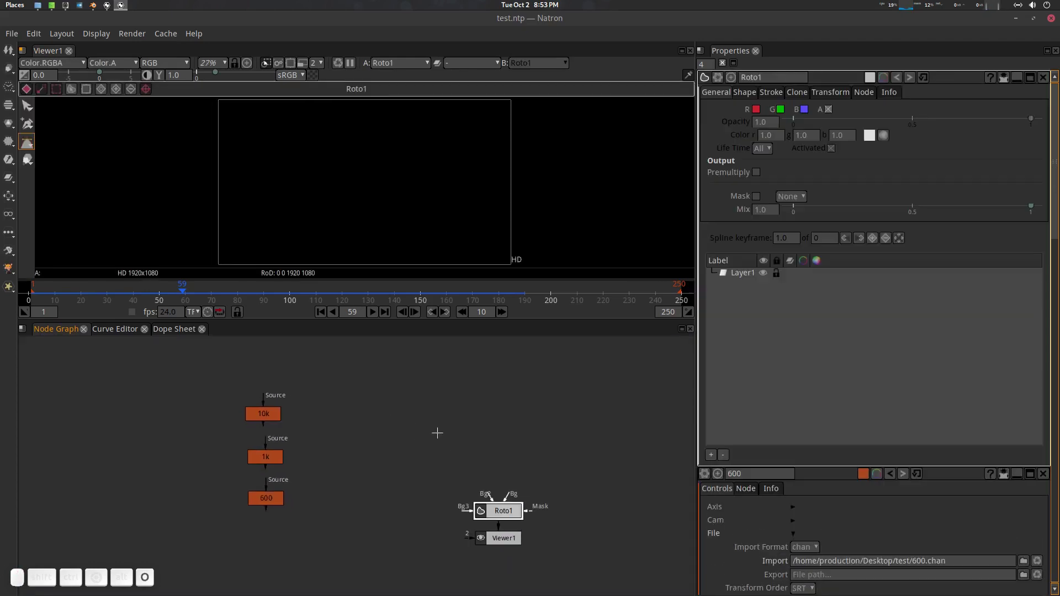
{"action": "left_click_drag", "start_coordinate": [503, 510], "coordinate": [502, 440]}
{"action": "left_click_drag", "start_coordinate": [371, 408], "coordinate": [370, 443]}
- Draw a tall rectangle roto shape about 102 by 593 pixels, standing on the frame's lower edge in its left part
{"action": "key", "text": "space"}
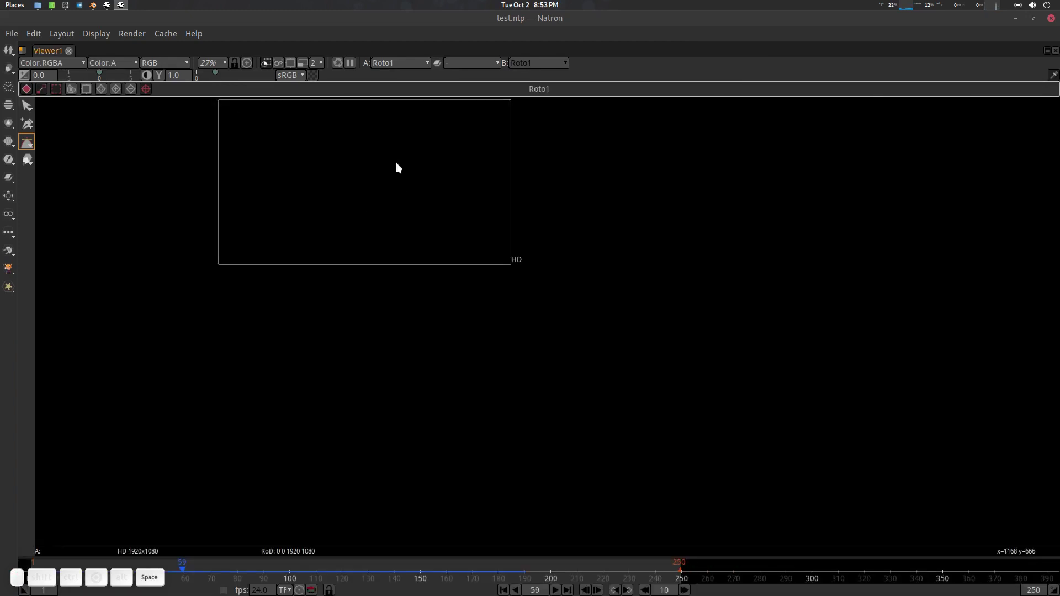
{"action": "key", "text": "f"}
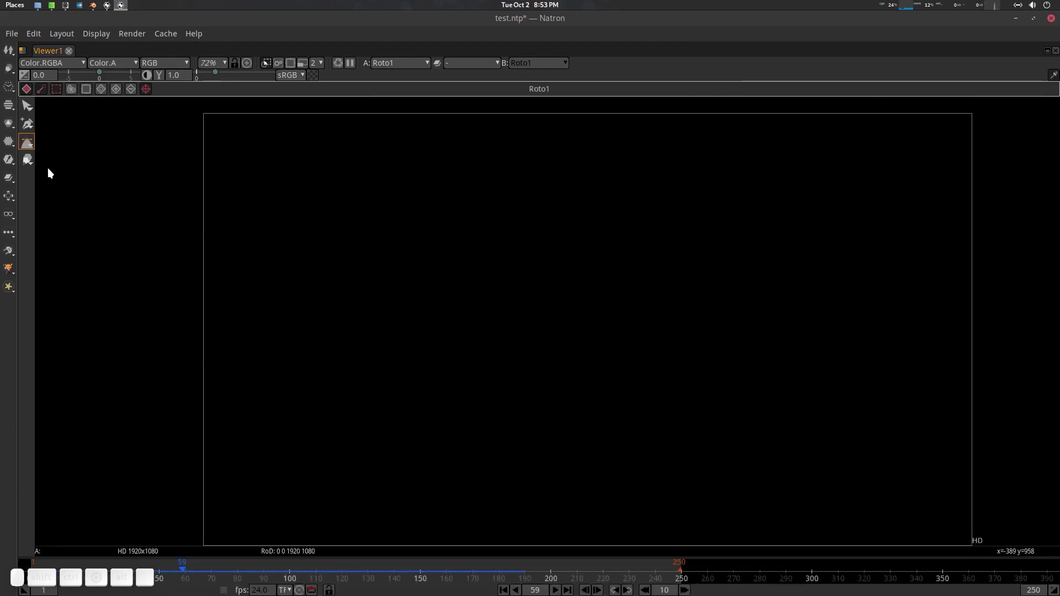
{"action": "left_click_drag", "start_coordinate": [32, 144], "coordinate": [82, 166]}
{"action": "left_click_drag", "start_coordinate": [342, 309], "coordinate": [383, 546]}
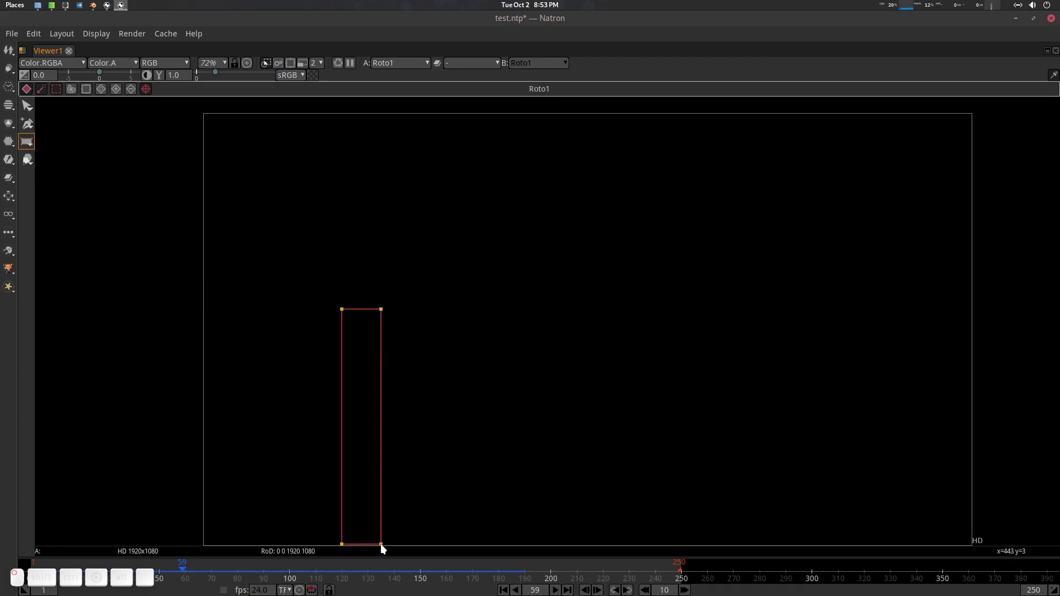
{"action": "left_click_drag", "start_coordinate": [383, 547], "coordinate": [380, 544]}
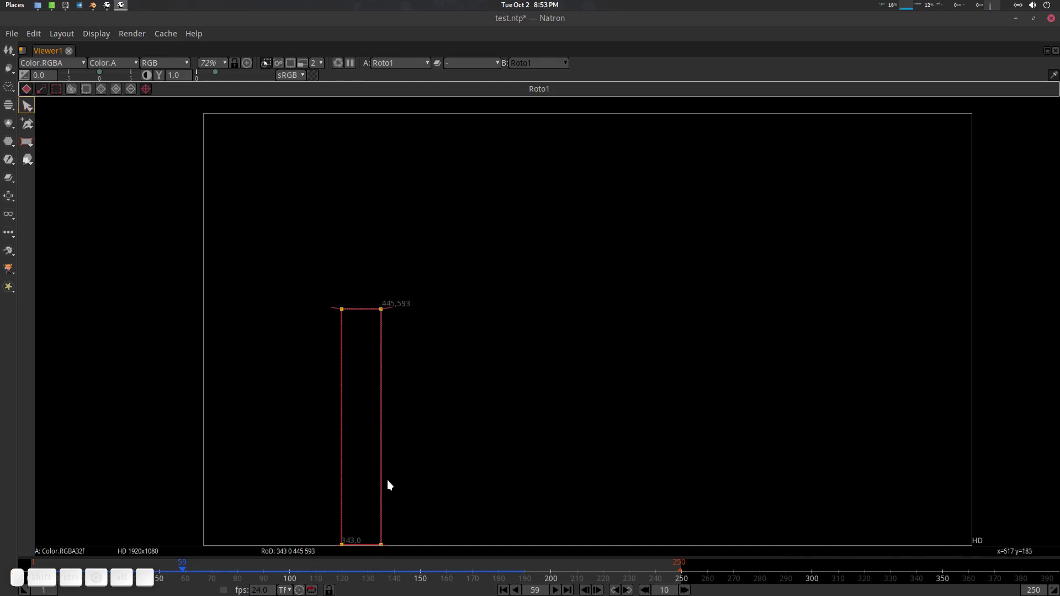
{"action": "key", "text": "space"}
{"action": "key", "text": "space"}
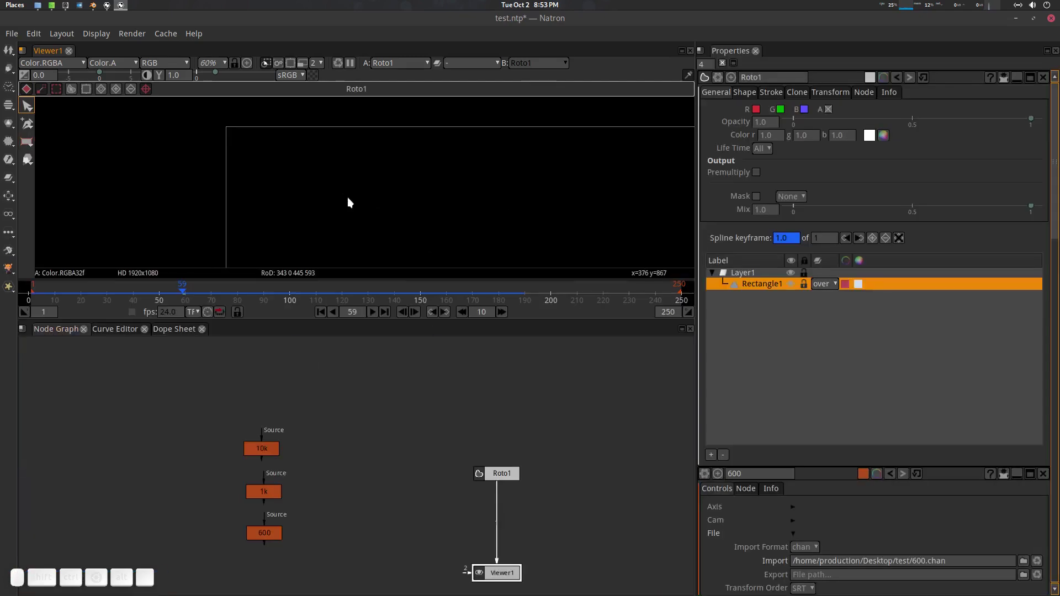
{"action": "key", "text": "f"}
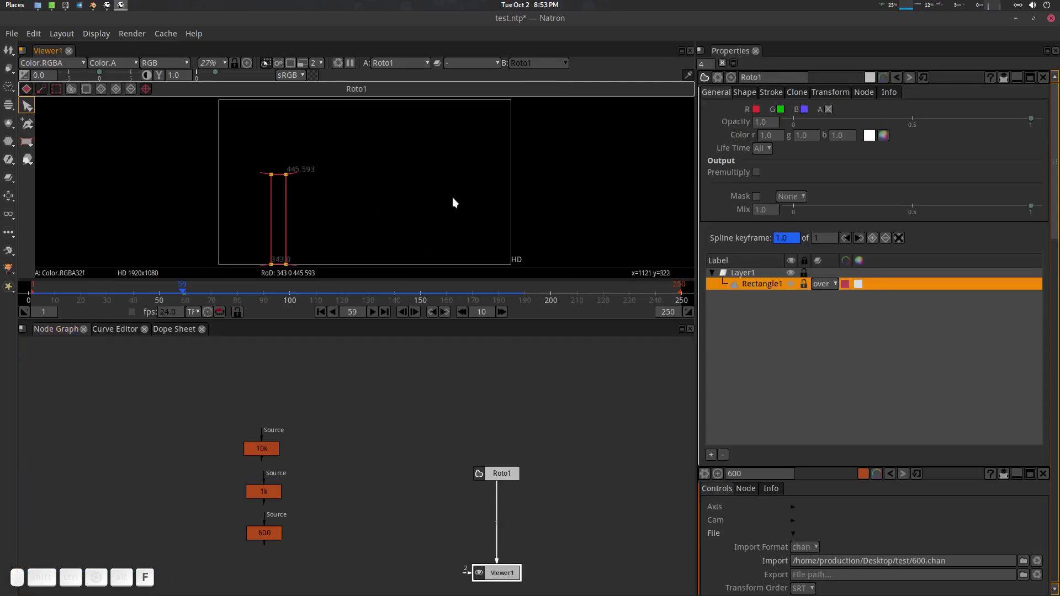
- Enable the R, G and B output channels of the Roto1 node
{"action": "left_click", "coordinate": [756, 110]}
{"action": "left_click", "coordinate": [780, 108]}
{"action": "left_click", "coordinate": [803, 109]}
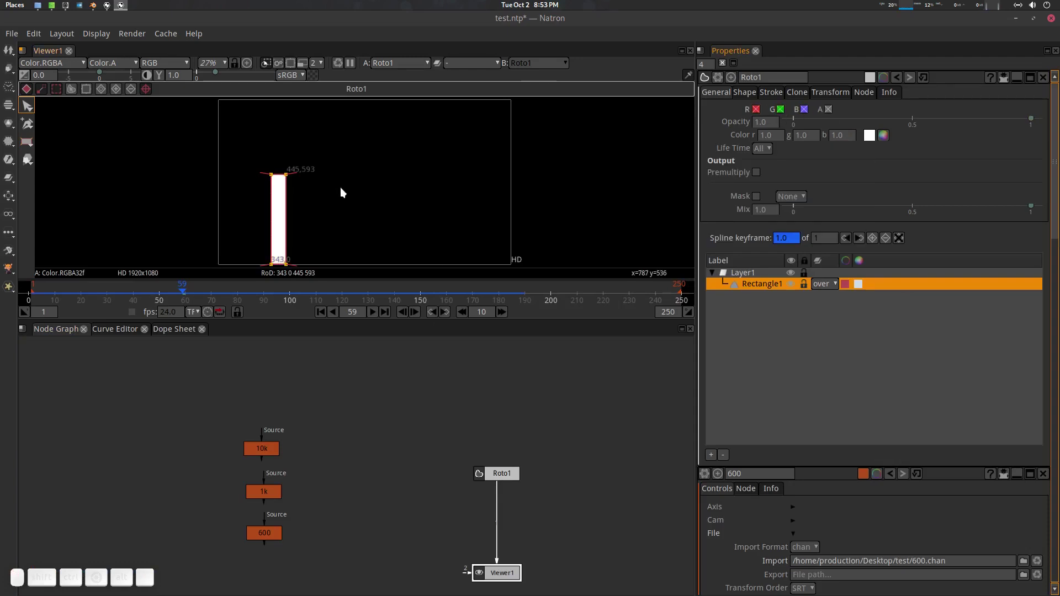
- Move Roto1 further up from the viewer and insert a Transform node directly after it
{"action": "left_click_drag", "start_coordinate": [334, 208], "coordinate": [343, 197]}
{"action": "left_click_drag", "start_coordinate": [409, 430], "coordinate": [403, 420]}
{"action": "left_click_drag", "start_coordinate": [496, 464], "coordinate": [517, 425]}
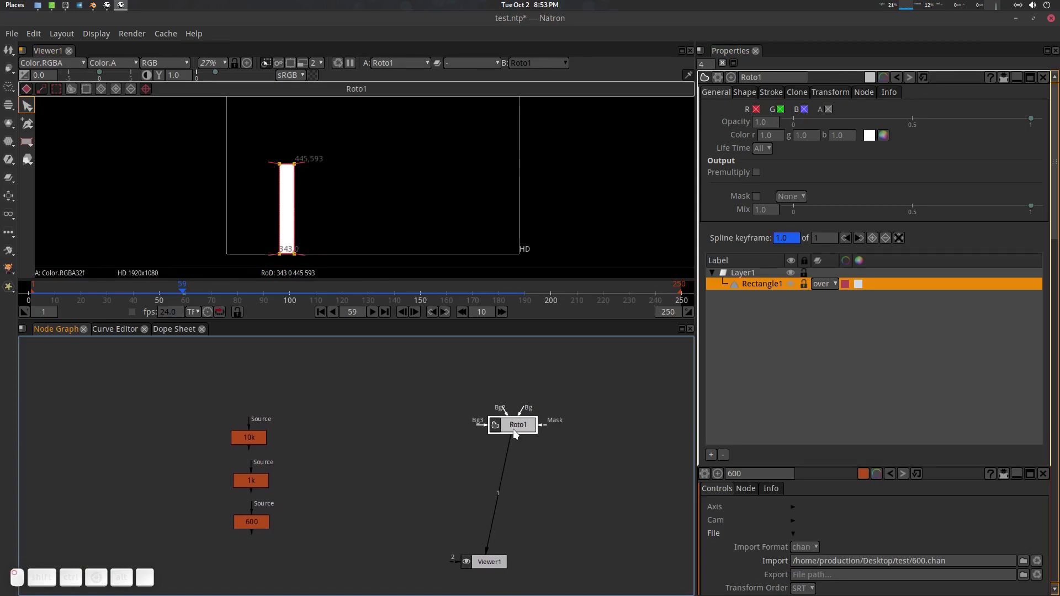
{"action": "key", "text": "t"}
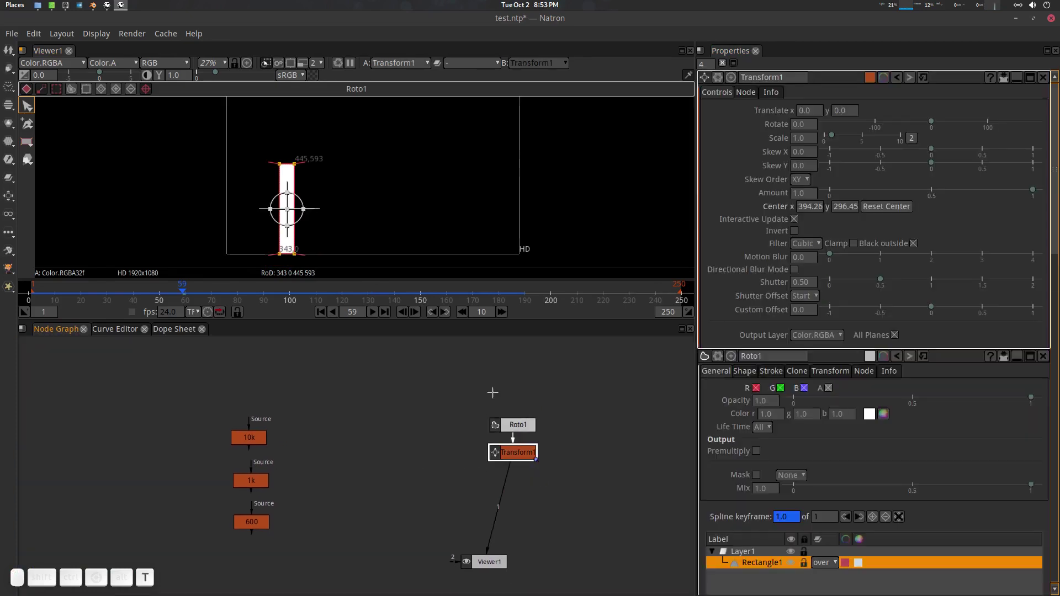
- Move the Transform's center point to the base of the white bar, at about x 392, y 1
{"action": "scroll", "coordinate": [317, 211], "scroll_direction": "up", "scroll_amount": 2}
{"action": "scroll", "coordinate": [320, 210], "scroll_direction": "up", "scroll_amount": 1}
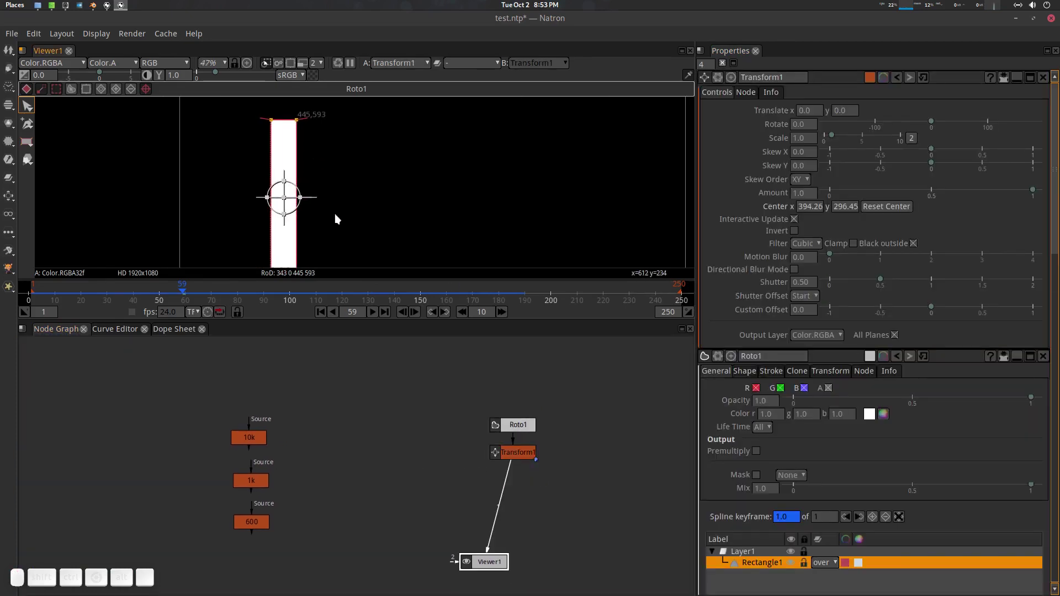
{"action": "left_click_drag", "start_coordinate": [335, 213], "coordinate": [352, 183]}
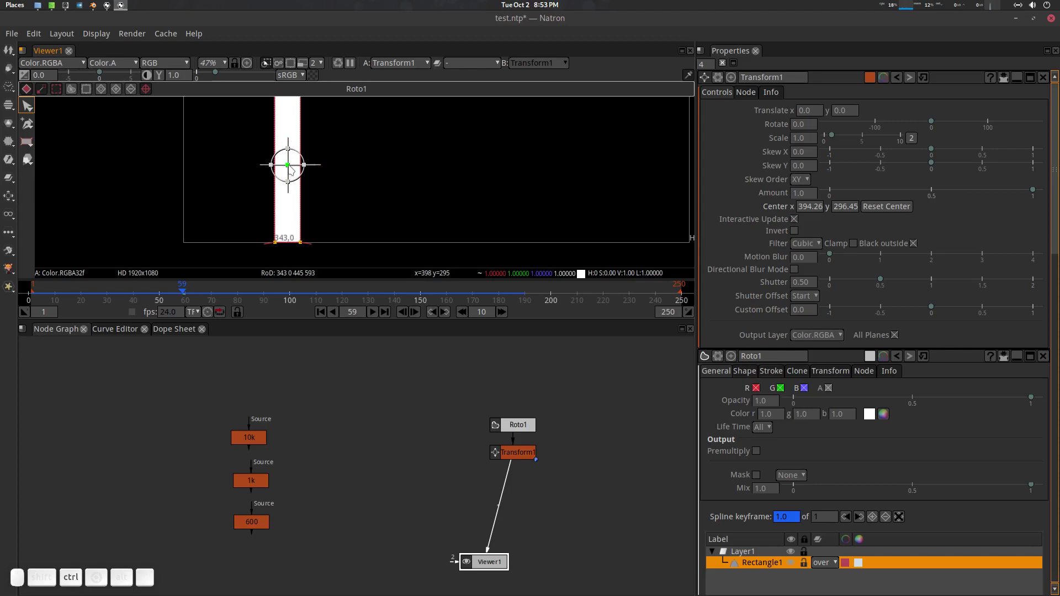
{"action": "left_click_drag", "start_coordinate": [289, 169], "coordinate": [289, 248]}
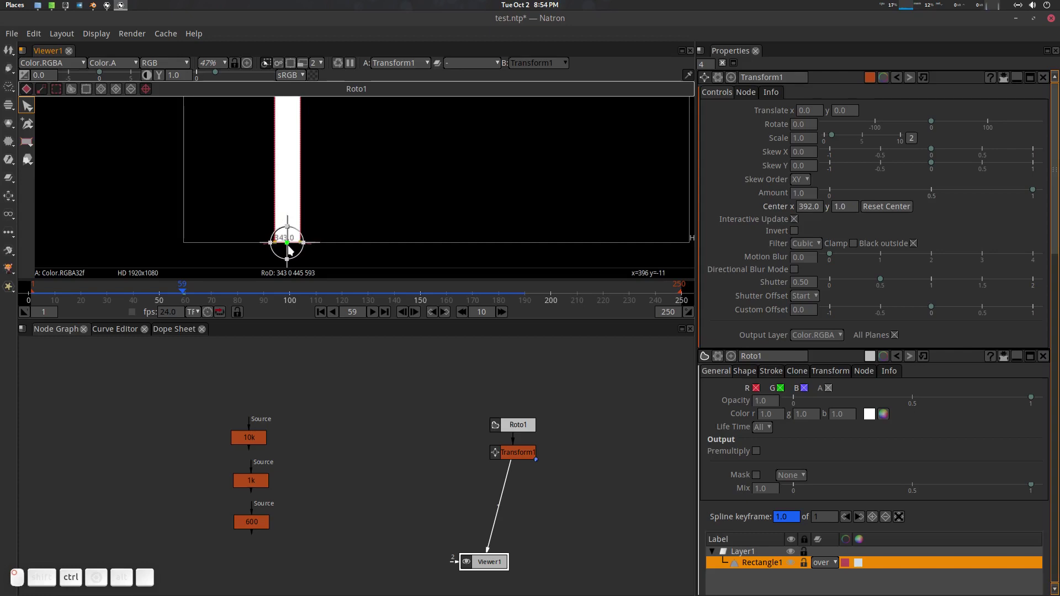
- Split the Transform's Scale into separate x and y values, test Scale y at 0.4, and set it back to 1
{"action": "scroll", "coordinate": [347, 196], "scroll_direction": "down", "scroll_amount": 3}
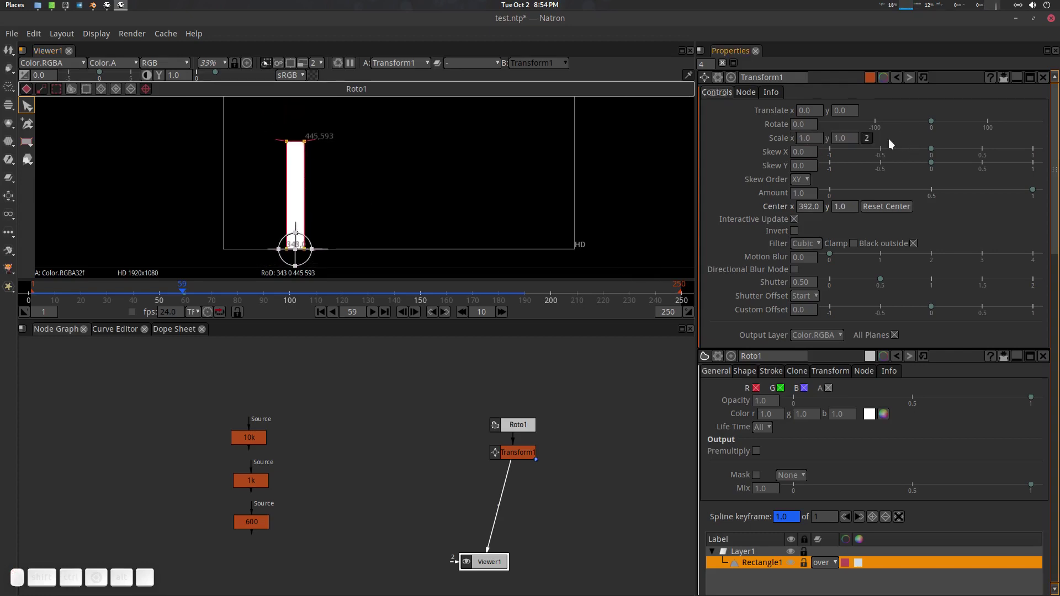
{"action": "left_click", "coordinate": [913, 138]}
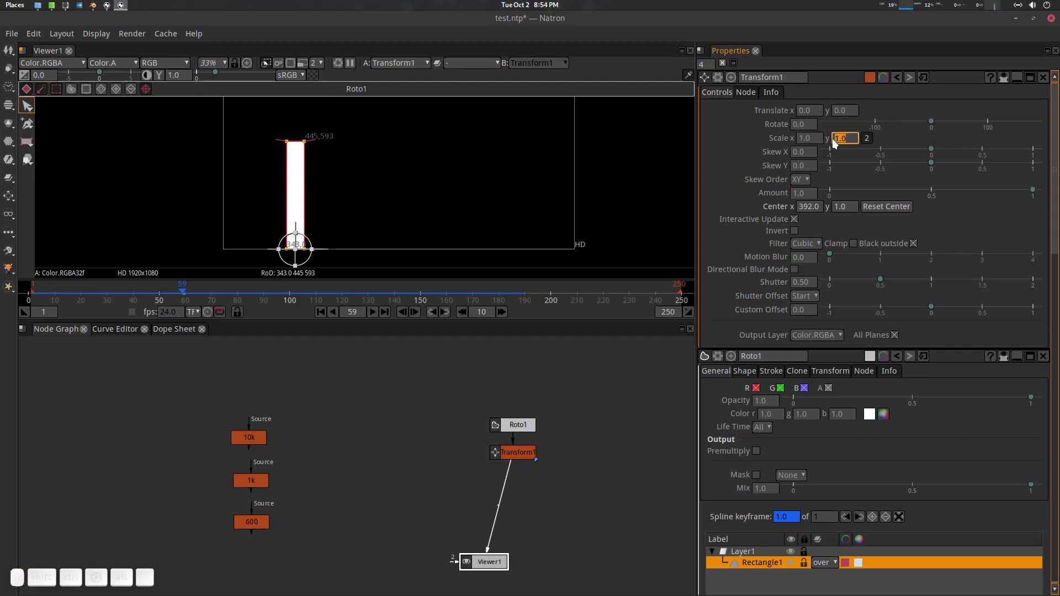
{"action": "scroll", "coordinate": [842, 138], "scroll_direction": "down", "scroll_amount": 6}
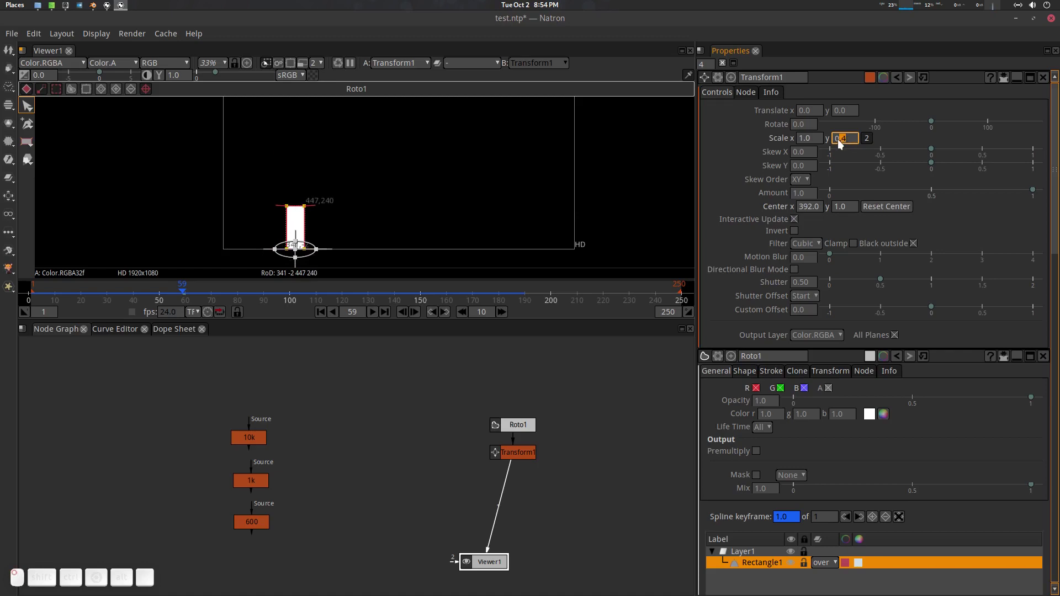
{"action": "key", "text": "Return"}
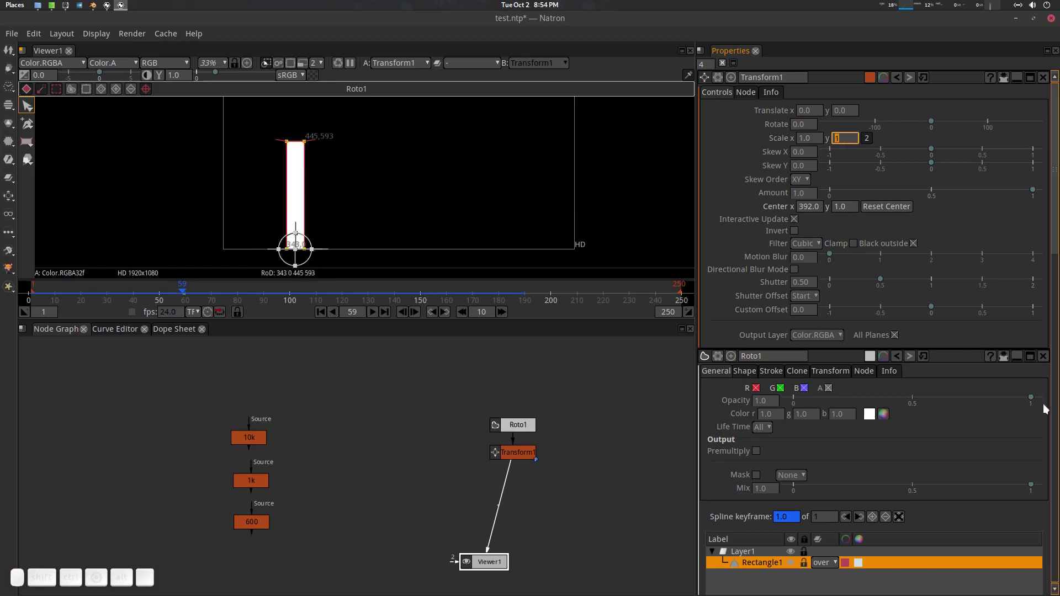
- Link the Transform1 node's Scale y to the 10k node's Translate y
{"action": "left_click_drag", "start_coordinate": [338, 454], "coordinate": [349, 446]}
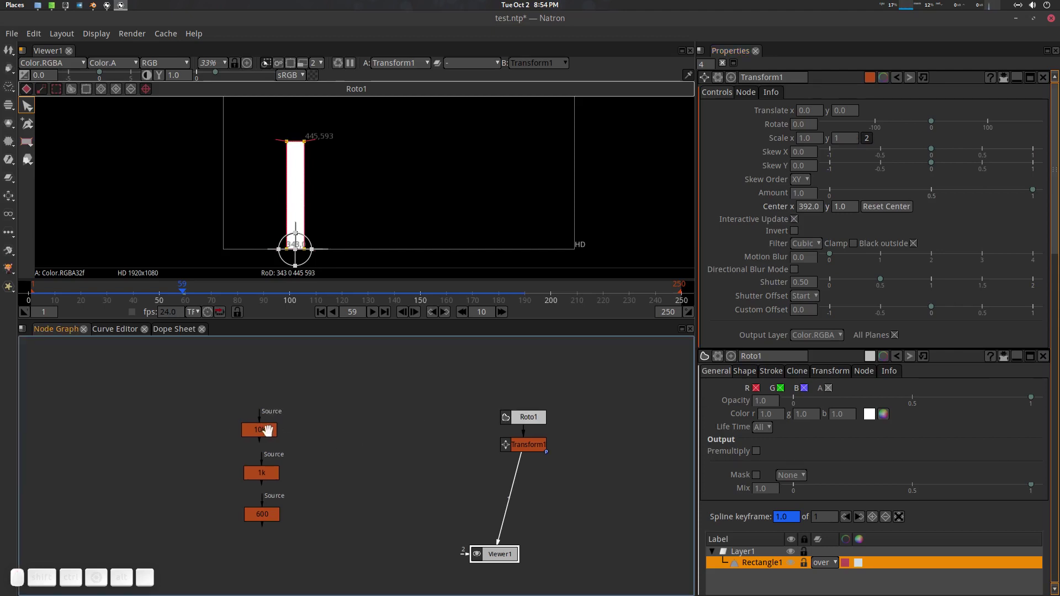
{"action": "double_click", "coordinate": [263, 424]}
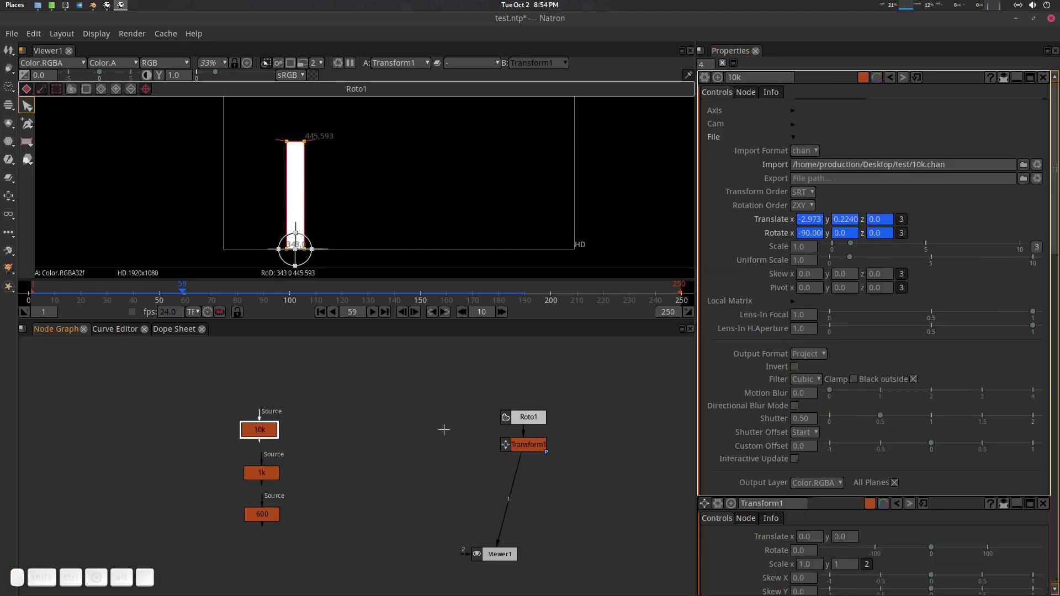
{"action": "scroll", "coordinate": [436, 428], "scroll_direction": "down", "scroll_amount": 2}
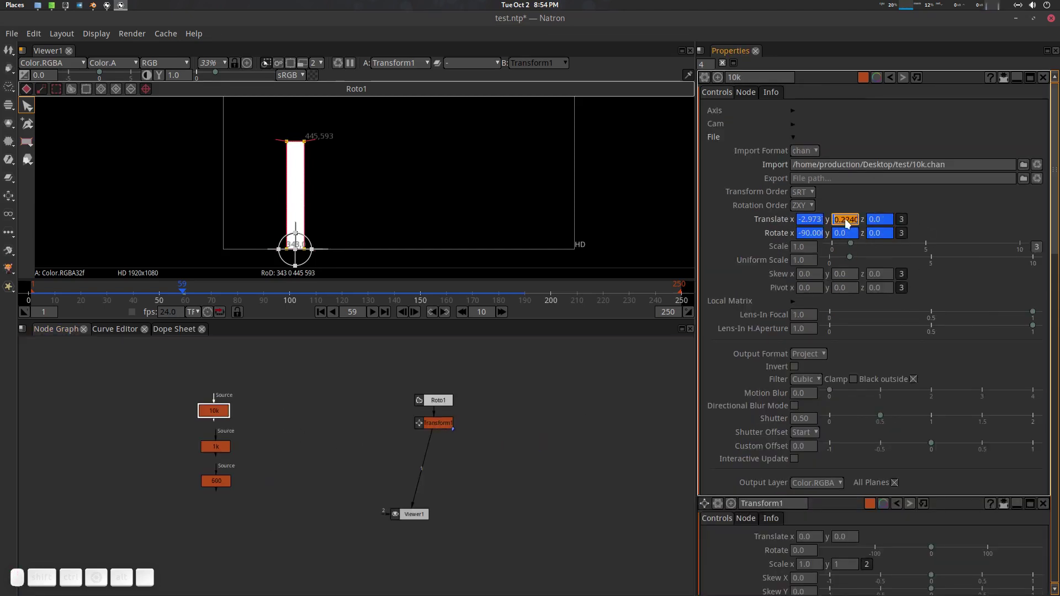
{"action": "double_click", "coordinate": [434, 424]}
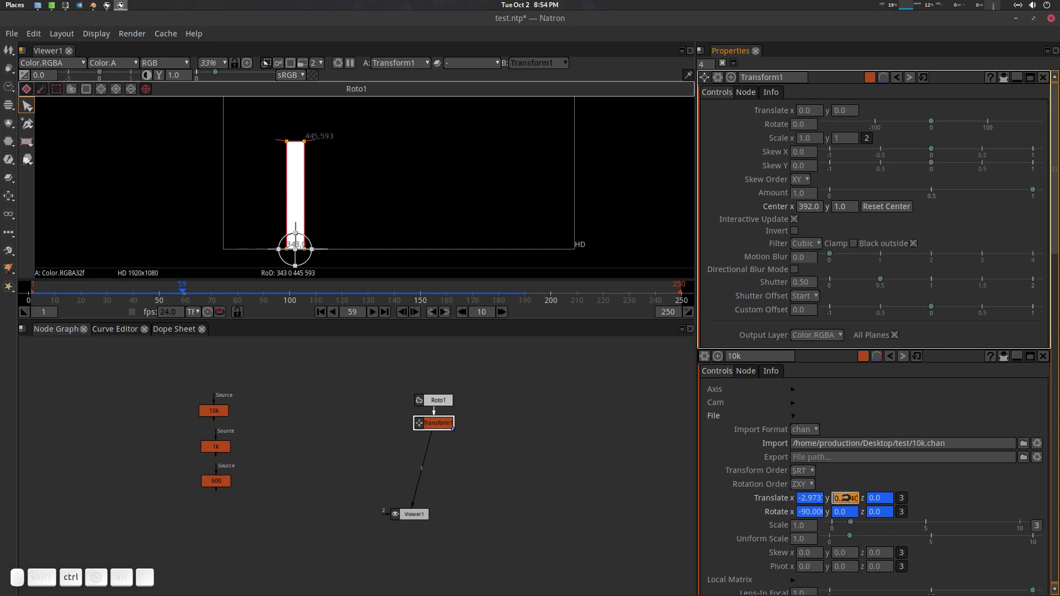
{"action": "left_click_drag", "start_coordinate": [845, 498], "coordinate": [847, 138]}
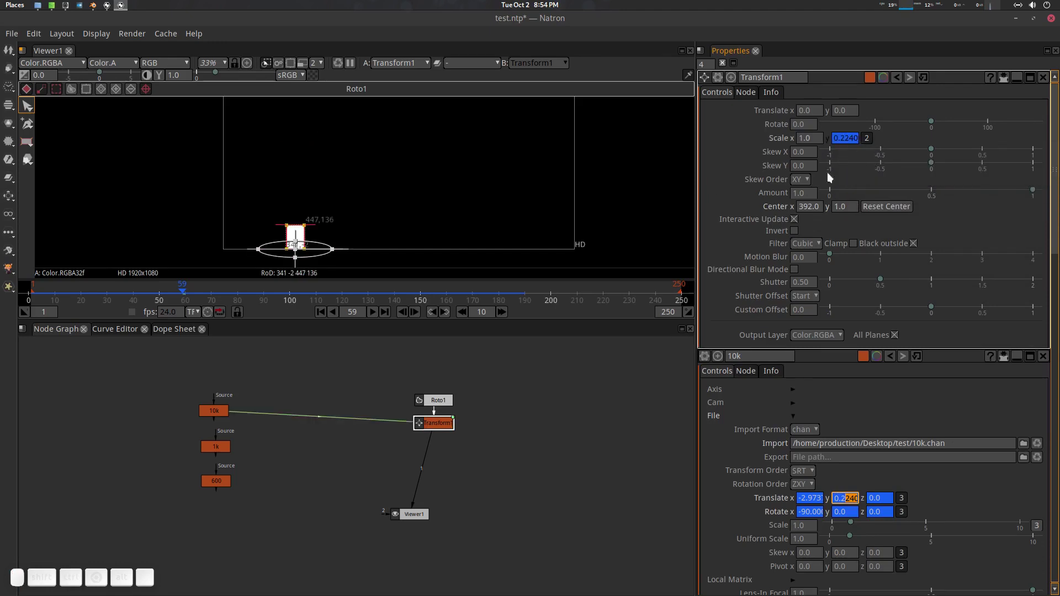
- Check the 10k-driven bar at frame 77 and save the project
{"action": "left_click_drag", "start_coordinate": [190, 286], "coordinate": [230, 287]}
{"action": "left_click_drag", "start_coordinate": [396, 415], "coordinate": [447, 414]}
{"action": "left_click", "coordinate": [404, 389], "text": "shift"}
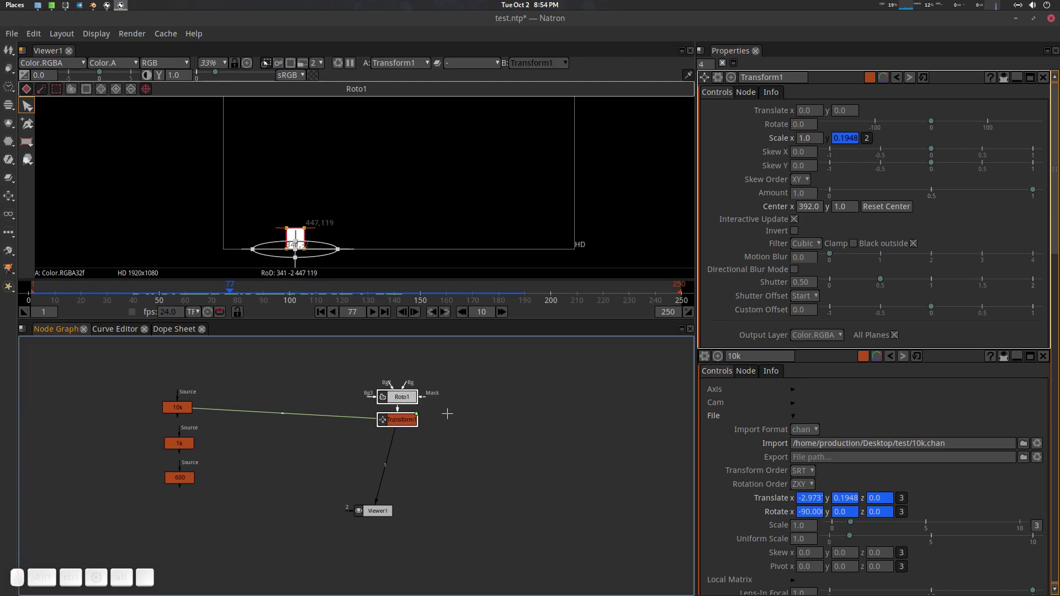
{"action": "key", "text": "ctrl+s"}
{"action": "left_click", "coordinate": [461, 411]}
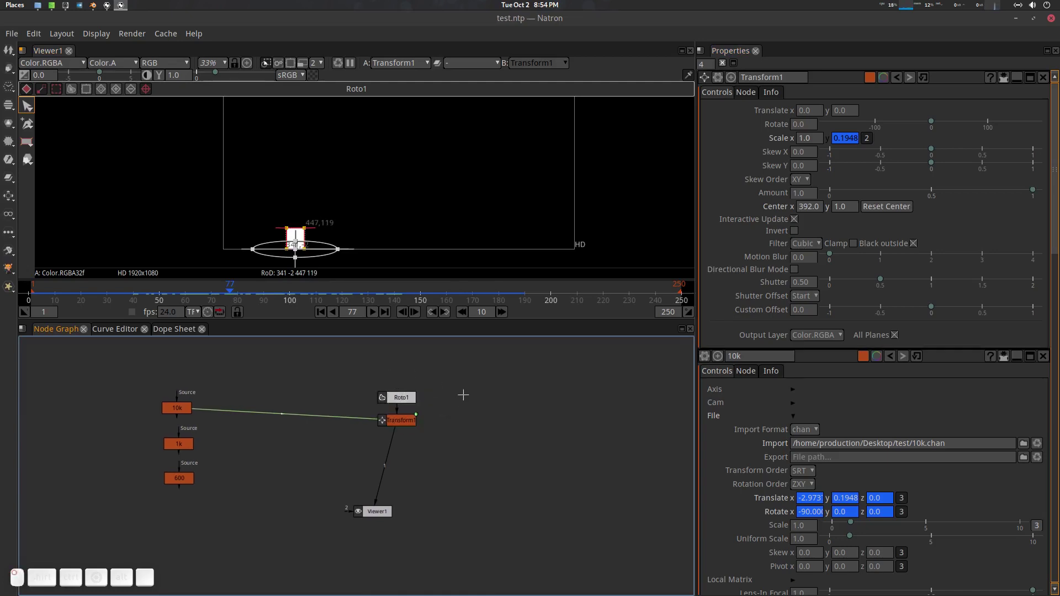
- Duplicate the Roto1 and Transform1 nodes together and place the copies beside the originals
{"action": "left_click_drag", "start_coordinate": [454, 381], "coordinate": [385, 444]}
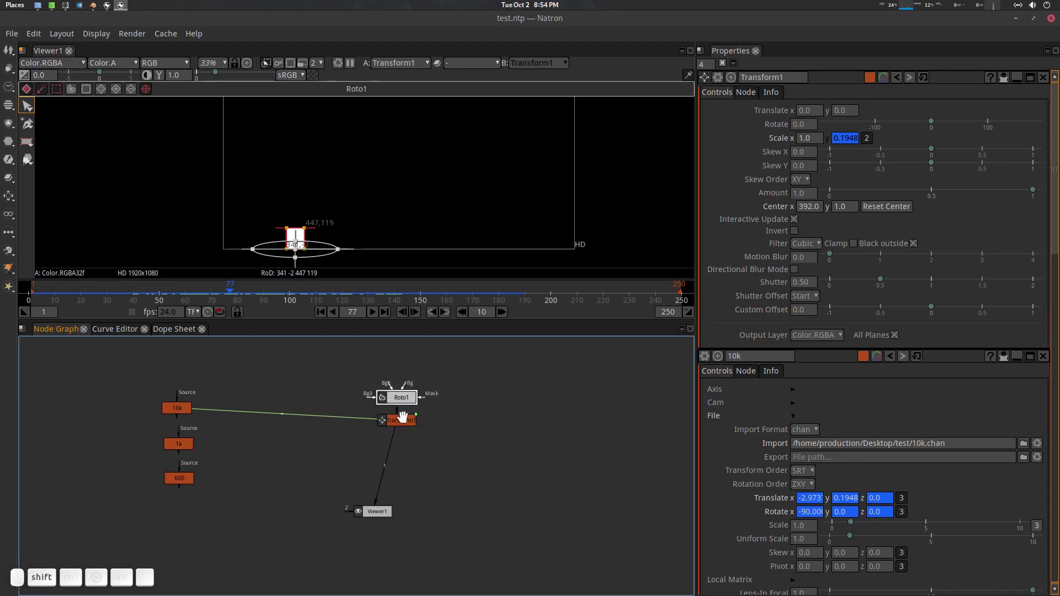
{"action": "key", "text": "alt+c"}
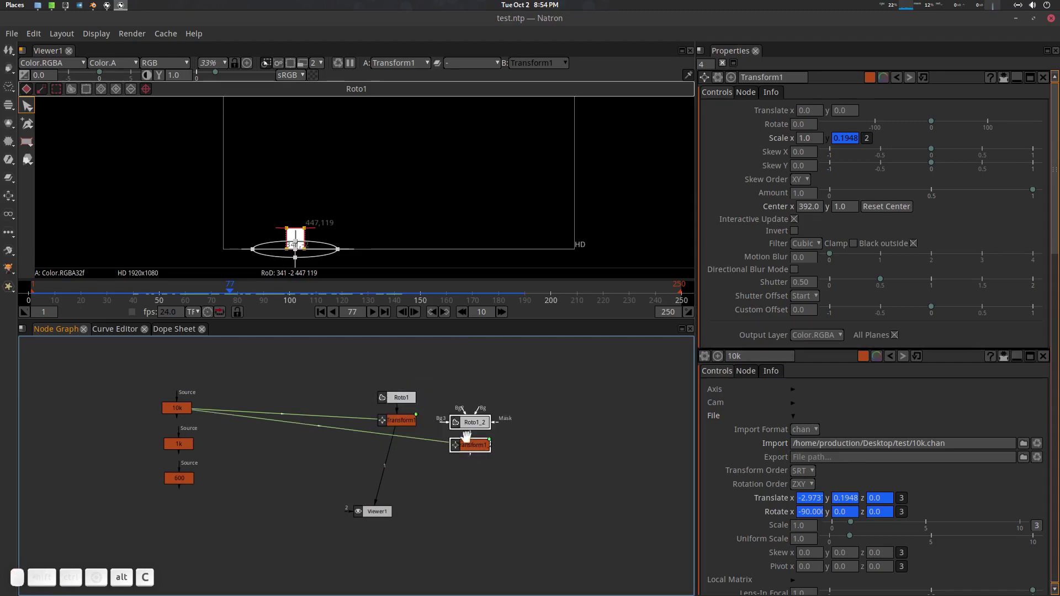
{"action": "left_click_drag", "start_coordinate": [473, 425], "coordinate": [467, 404]}
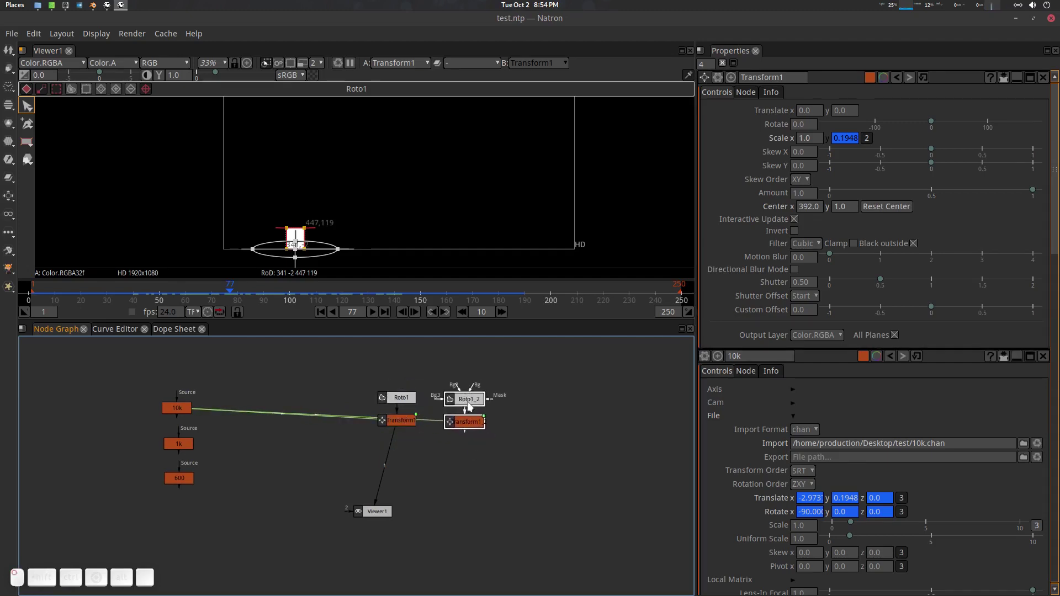
- Add an unconnected Merge node below the copied Transform and a Constant node beside the Roto copy
{"action": "left_click", "coordinate": [460, 482]}
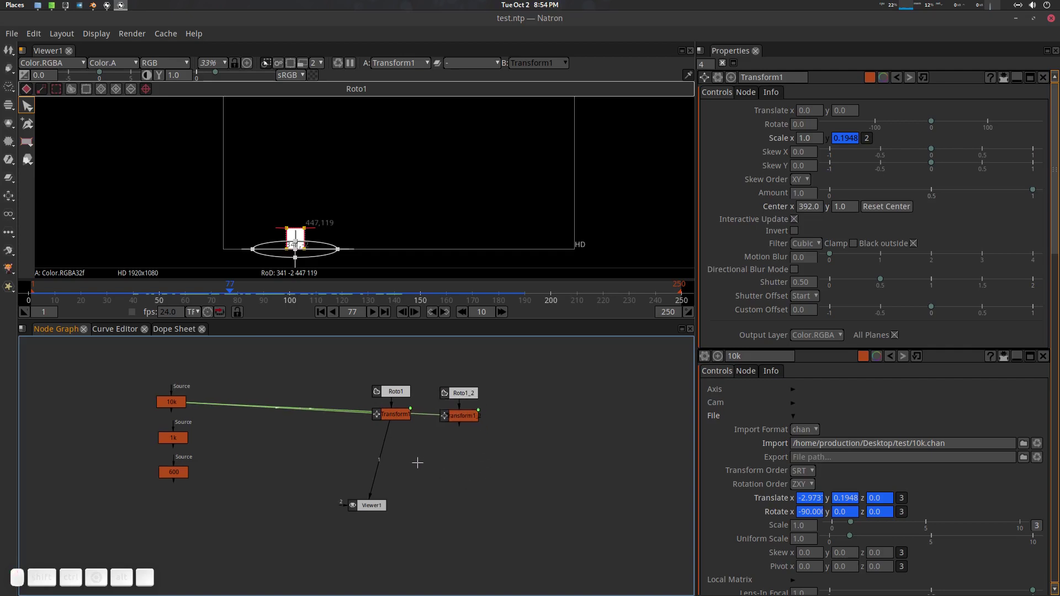
{"action": "key", "text": "m"}
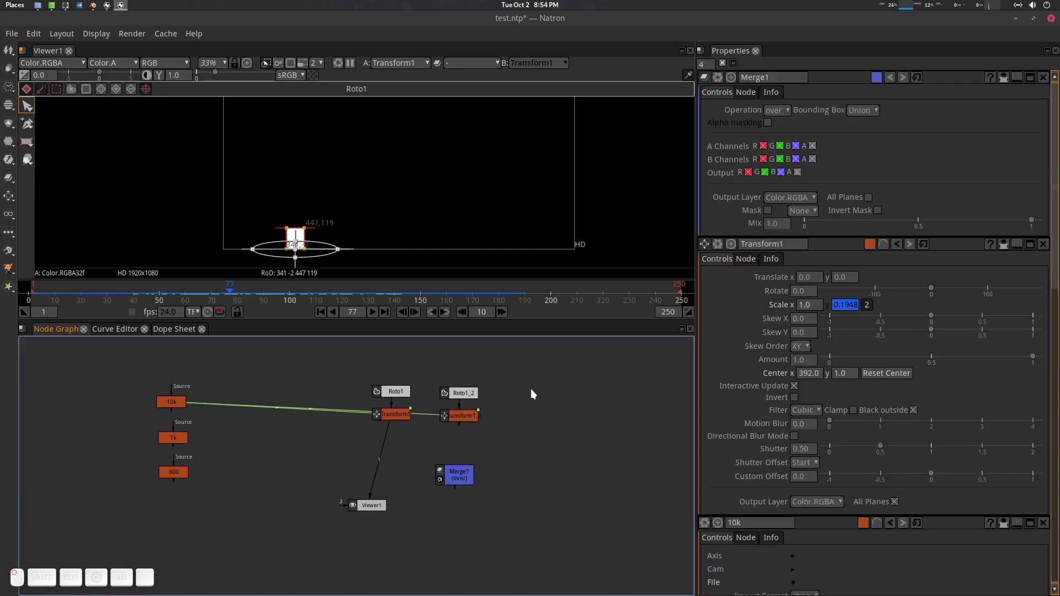
{"action": "key", "text": "Tab"}
{"action": "type", "text": "co"}
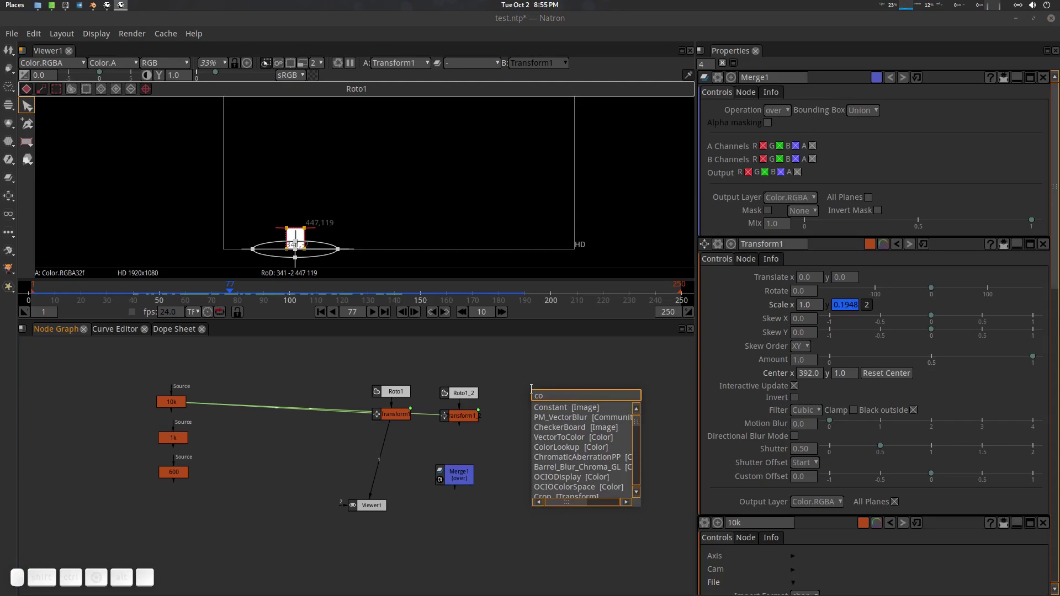
{"action": "key", "text": "Down"}
{"action": "key", "text": "Return"}
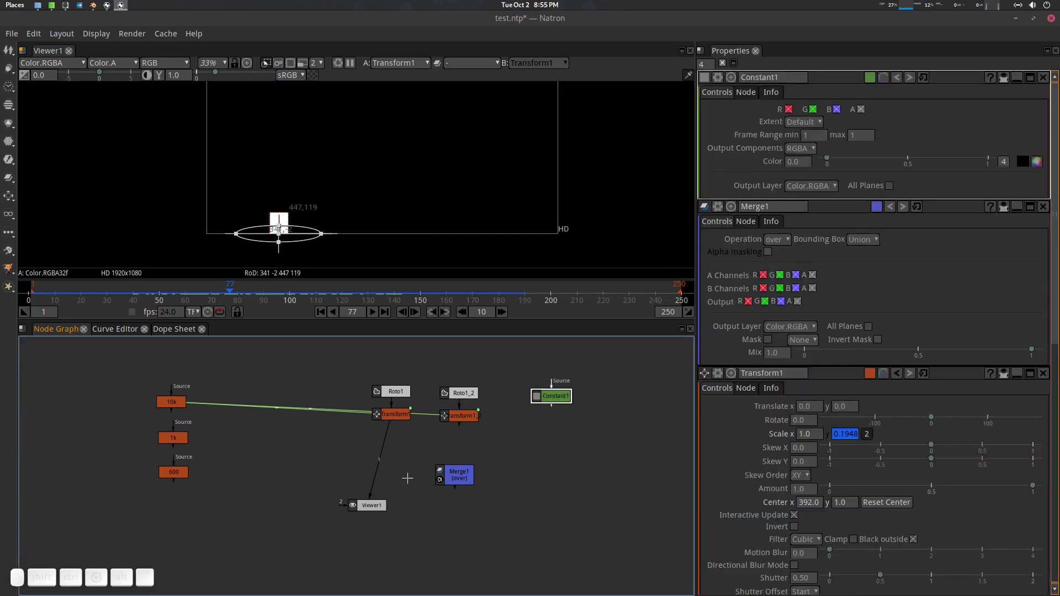
- Connect Constant1 to Merge1's B input and both Transforms to its A and A2 inputs, and view Merge1
{"action": "left_click", "coordinate": [465, 480]}
{"action": "left_click_drag", "start_coordinate": [463, 459], "coordinate": [552, 397]}
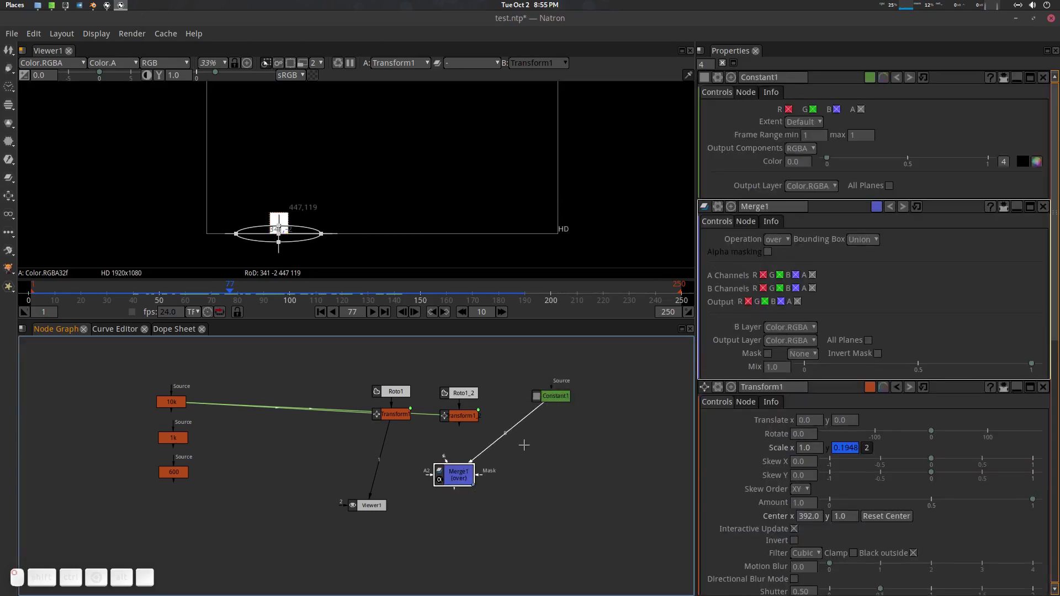
{"action": "left_click", "coordinate": [439, 486]}
{"action": "left_click_drag", "start_coordinate": [464, 480], "coordinate": [312, 402]}
{"action": "key", "text": "1"}
{"action": "scroll", "coordinate": [554, 472], "scroll_direction": "up", "scroll_amount": 2}
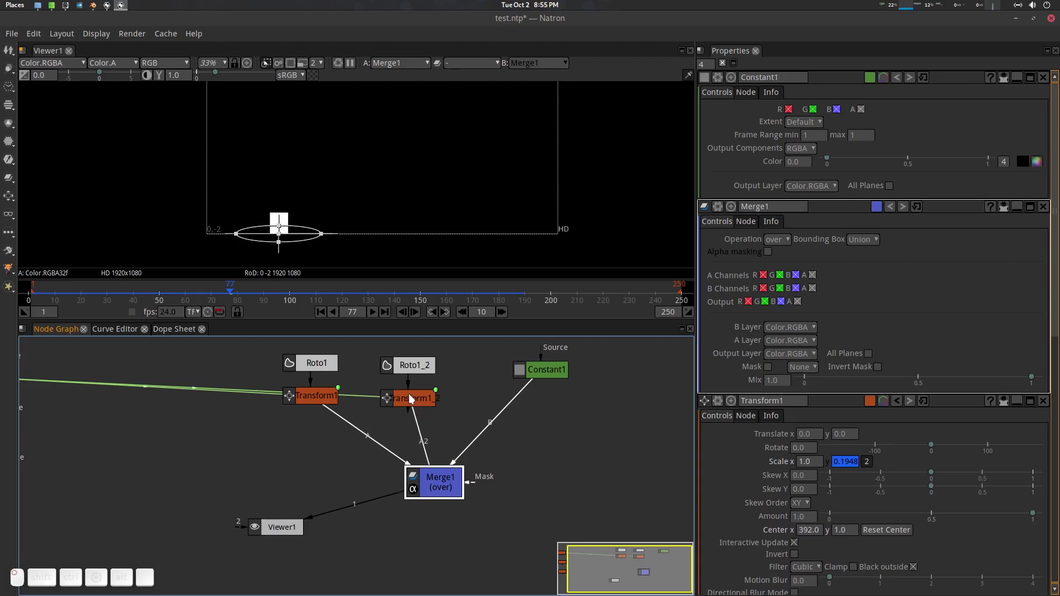
- Move Viewer1 directly beneath the Merge1 node in the node graph
{"action": "left_click_drag", "start_coordinate": [409, 394], "coordinate": [409, 394]}
{"action": "scroll", "coordinate": [434, 459], "scroll_direction": "up", "scroll_amount": 1}
{"action": "scroll", "coordinate": [447, 453], "scroll_direction": "down", "scroll_amount": 6}
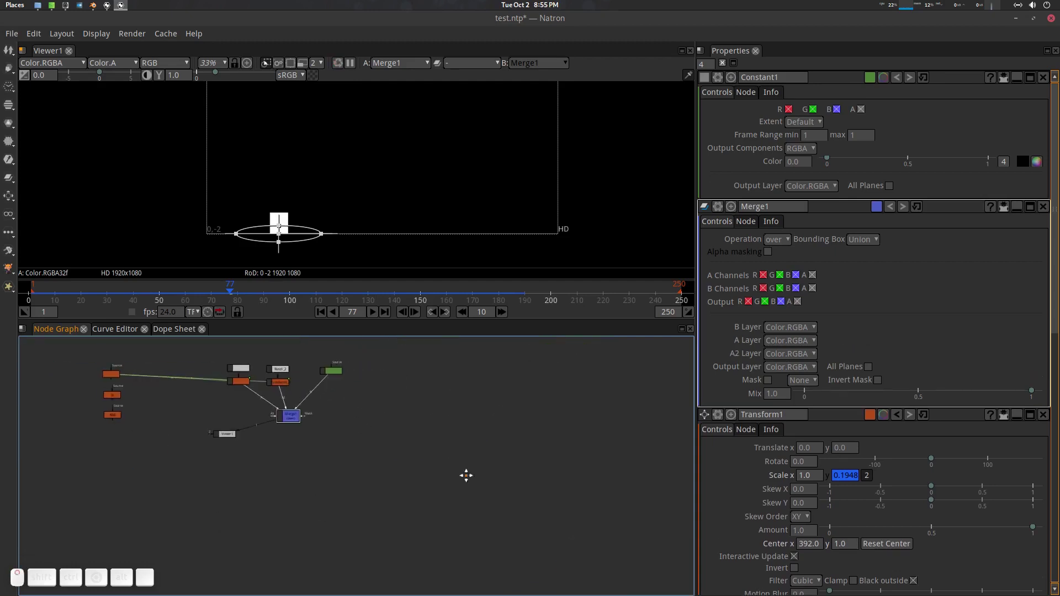
{"action": "left_click_drag", "start_coordinate": [465, 475], "coordinate": [543, 512]}
{"action": "scroll", "coordinate": [350, 455], "scroll_direction": "up", "scroll_amount": 5}
{"action": "left_click_drag", "start_coordinate": [350, 455], "coordinate": [343, 453]}
{"action": "left_click_drag", "start_coordinate": [232, 502], "coordinate": [404, 518]}
{"action": "scroll", "coordinate": [409, 473], "scroll_direction": "down", "scroll_amount": 1}
{"action": "left_click_drag", "start_coordinate": [409, 473], "coordinate": [437, 504]}
{"action": "scroll", "coordinate": [422, 504], "scroll_direction": "down", "scroll_amount": 1}
- Shift one of the two overlapping white bars horizontally to the right so they stand side by side
{"action": "left_click", "coordinate": [388, 442]}
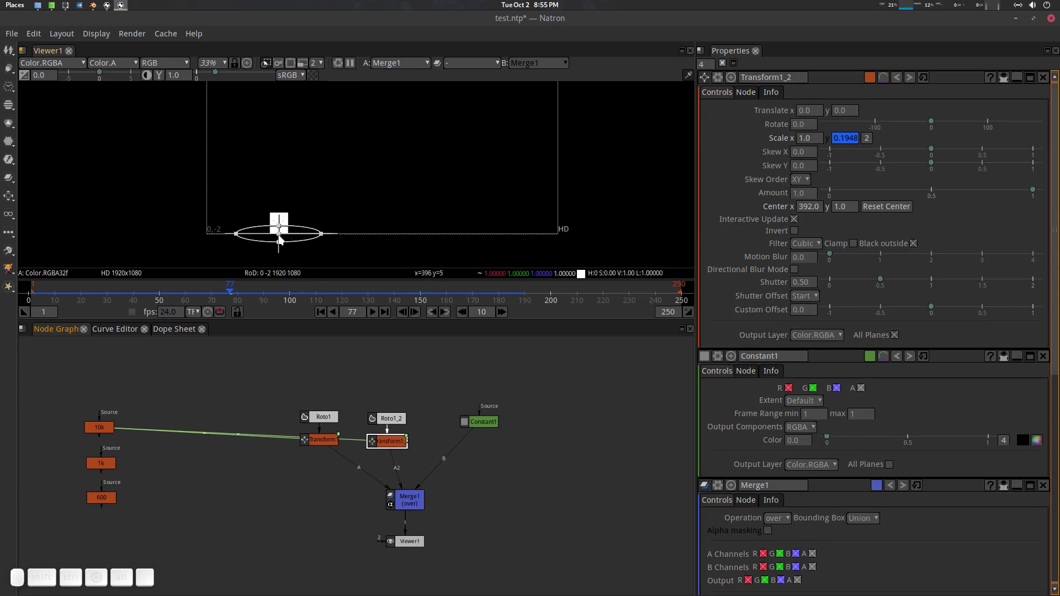
{"action": "scroll", "coordinate": [279, 238], "scroll_direction": "up", "scroll_amount": 5}
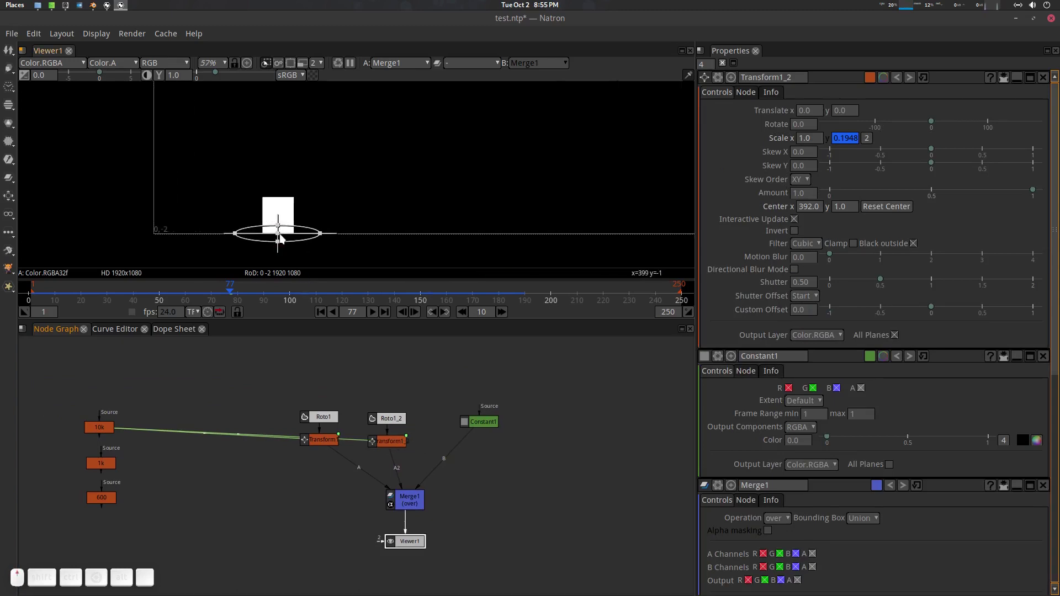
{"action": "scroll", "coordinate": [279, 239], "scroll_direction": "up", "scroll_amount": 3}
{"action": "left_click_drag", "start_coordinate": [278, 239], "coordinate": [356, 244]}
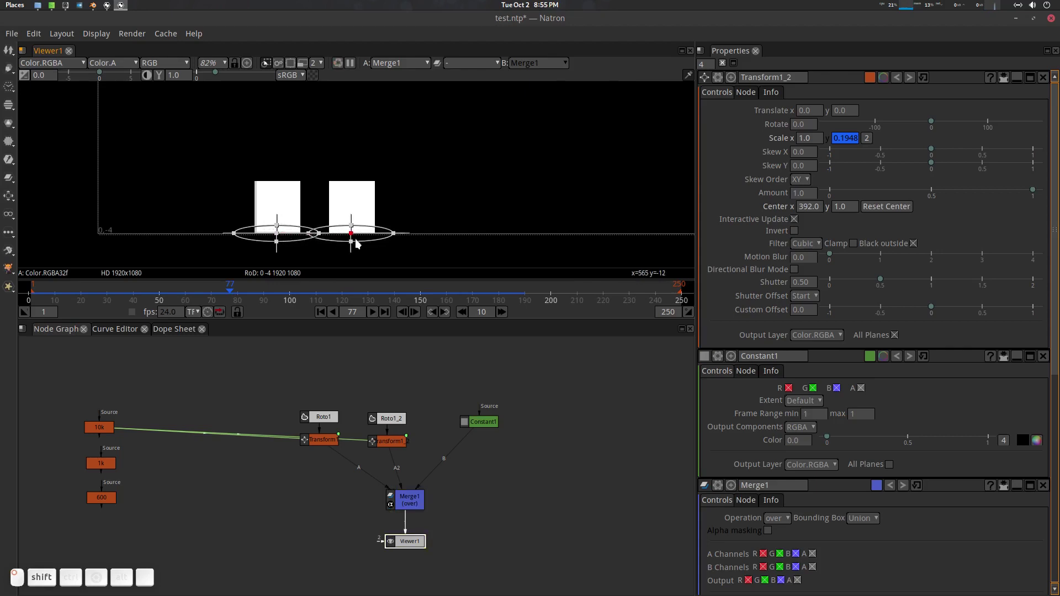
{"action": "scroll", "coordinate": [462, 220], "scroll_direction": "down", "scroll_amount": 3}
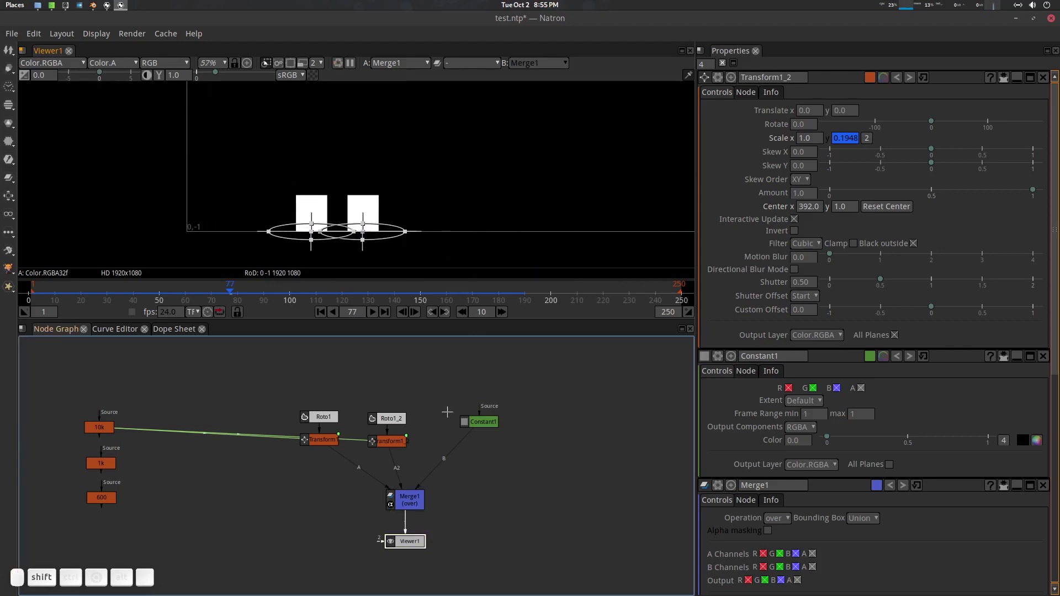
- Unlink Transform1_2's Scale y from the 10k node's Translate y and remove its animation in all dimensions
{"action": "left_click_drag", "start_coordinate": [447, 412], "coordinate": [463, 415]}
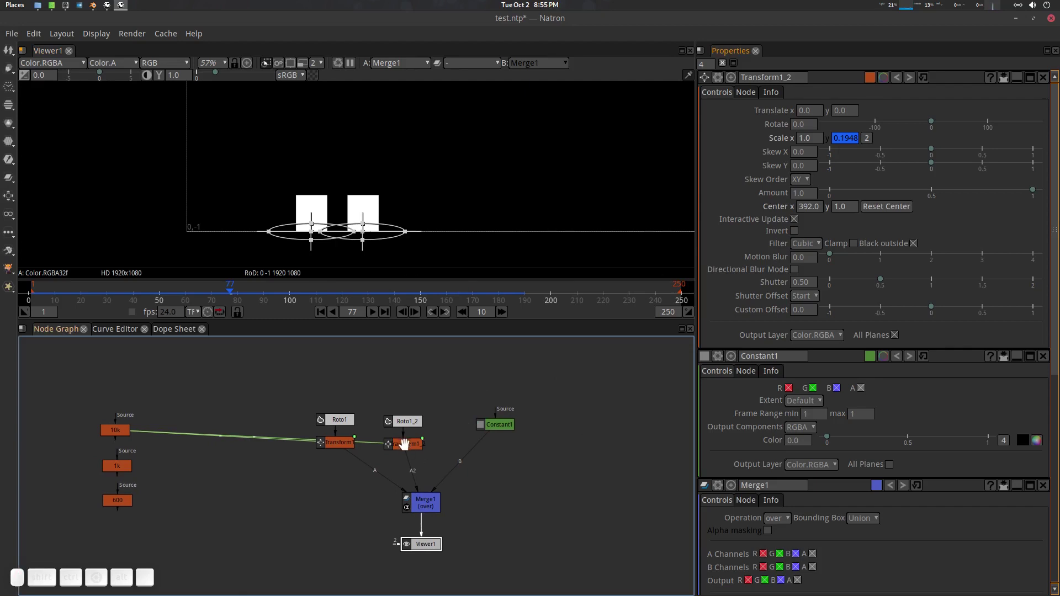
{"action": "left_click", "coordinate": [405, 445]}
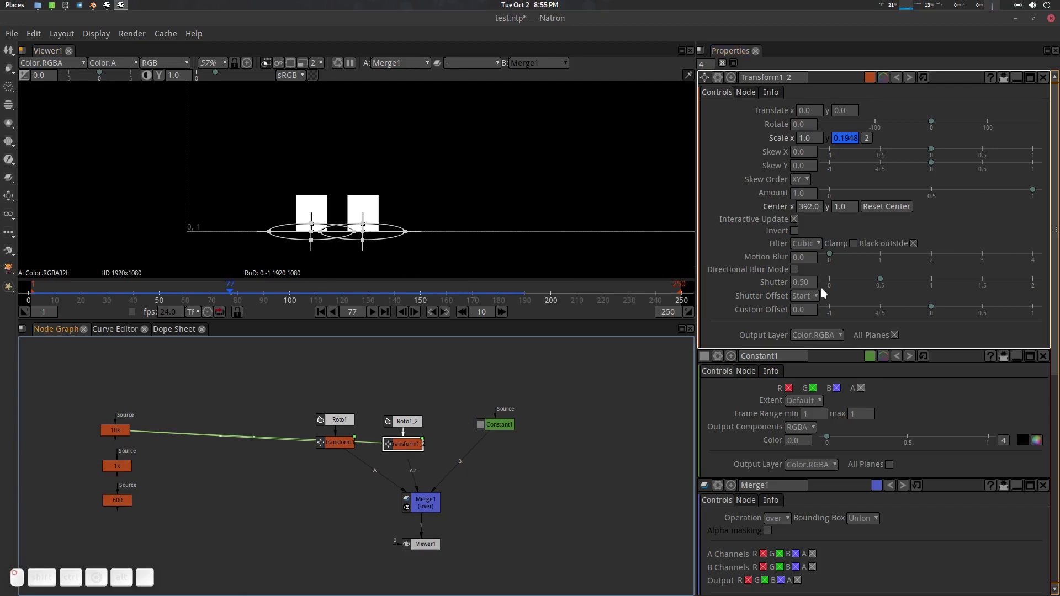
{"action": "right_click", "coordinate": [848, 135]}
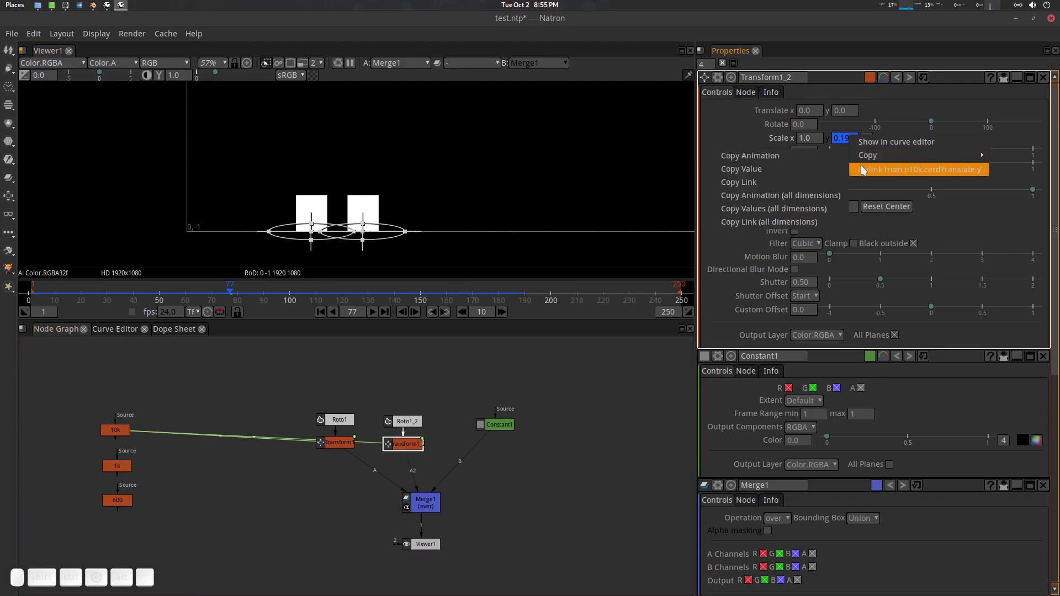
{"action": "left_click", "coordinate": [866, 169]}
{"action": "right_click", "coordinate": [849, 138]}
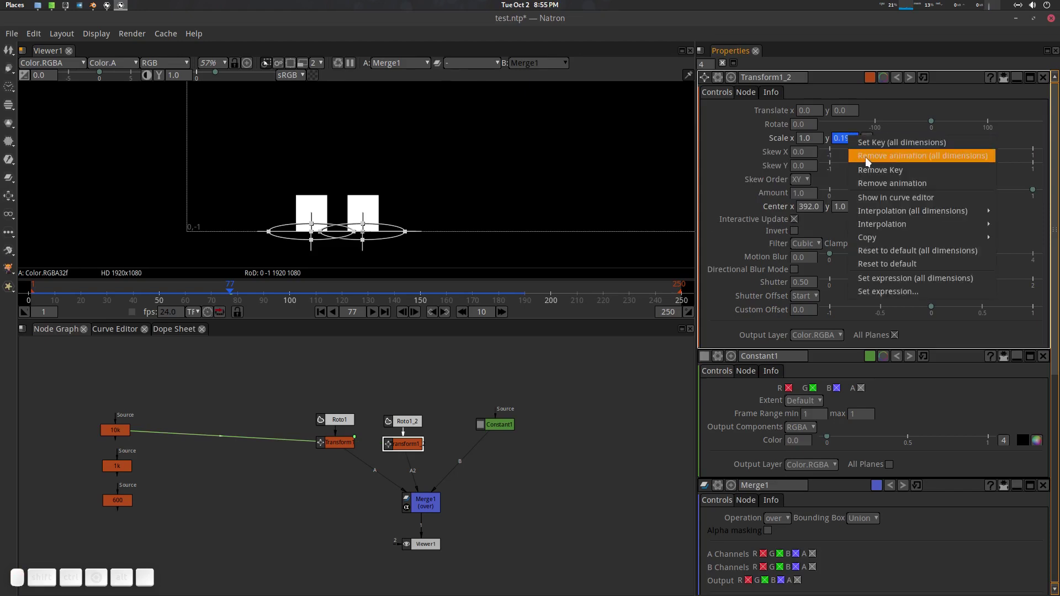
{"action": "left_click", "coordinate": [866, 157]}
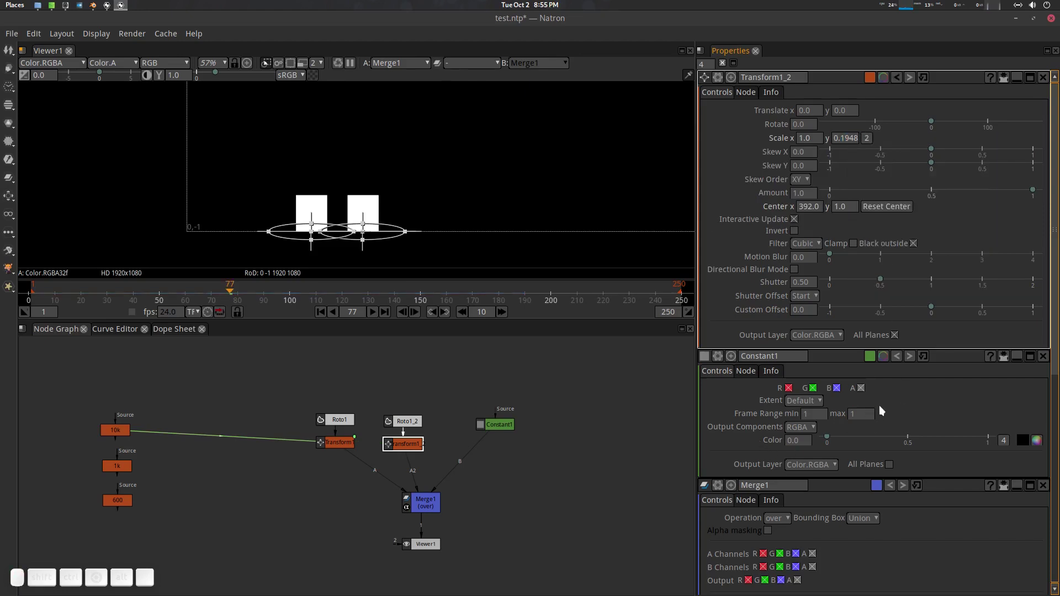
- Link Transform1_2's Scale y to the 1k node's Translate y and check both bars at frame 82
{"action": "double_click", "coordinate": [118, 465]}
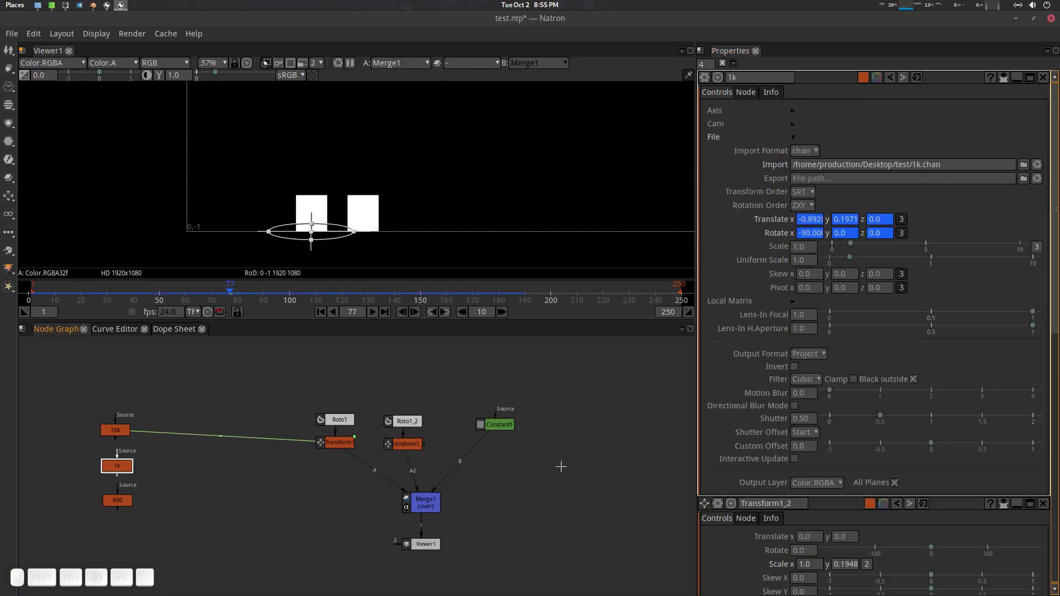
{"action": "double_click", "coordinate": [407, 439]}
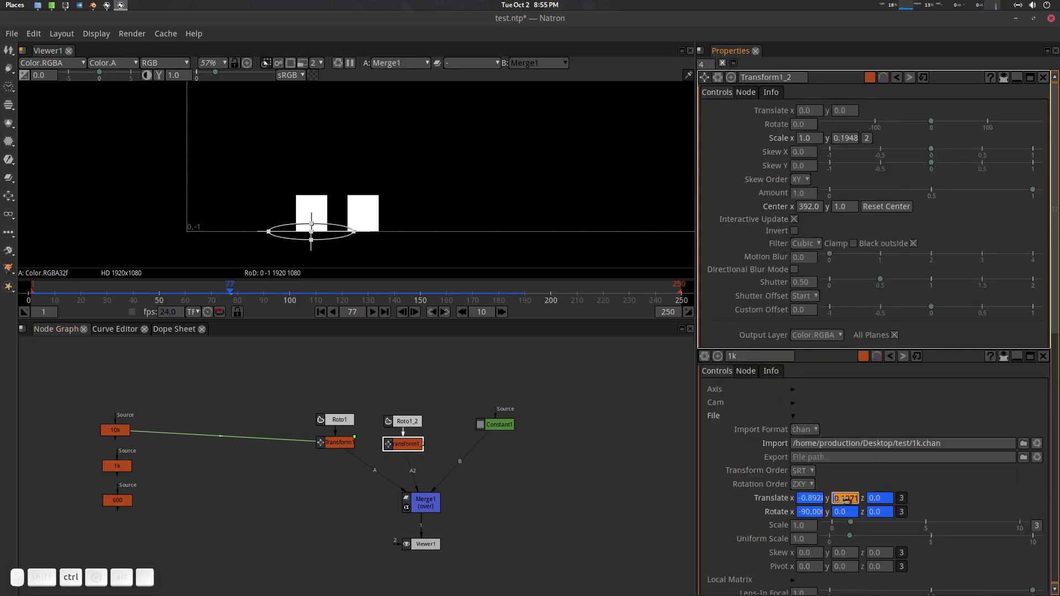
{"action": "left_click_drag", "start_coordinate": [845, 498], "coordinate": [845, 138]}
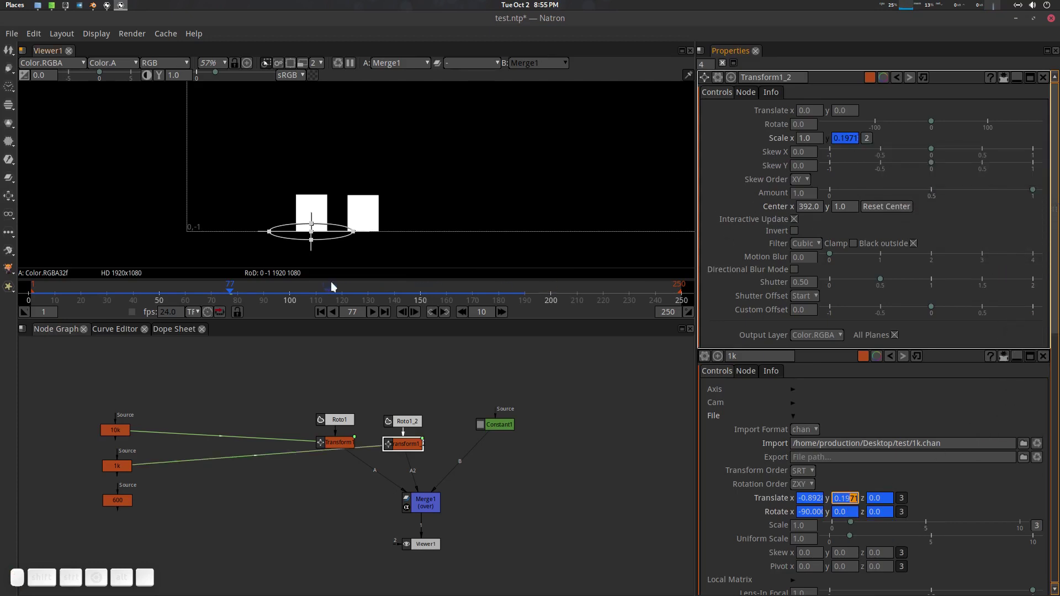
{"action": "mouse_move", "coordinate": [227, 290]}
{"action": "left_mouse_down"}
{"action": "mouse_move", "coordinate": [299, 298]}
{"action": "mouse_move", "coordinate": [242, 298]}
{"action": "left_mouse_up"}
- Move Constant1 farther right in the node graph to make room for another bar's nodes
{"action": "left_click_drag", "start_coordinate": [362, 411], "coordinate": [355, 394]}
{"action": "left_click_drag", "start_coordinate": [490, 409], "coordinate": [611, 442]}
{"action": "left_click_drag", "start_coordinate": [434, 447], "coordinate": [466, 448]}
- Duplicate Roto1_2 and Transform1_2 beside the originals and connect the new Transform to Merge1's A3 input
{"action": "left_click", "coordinate": [440, 430]}
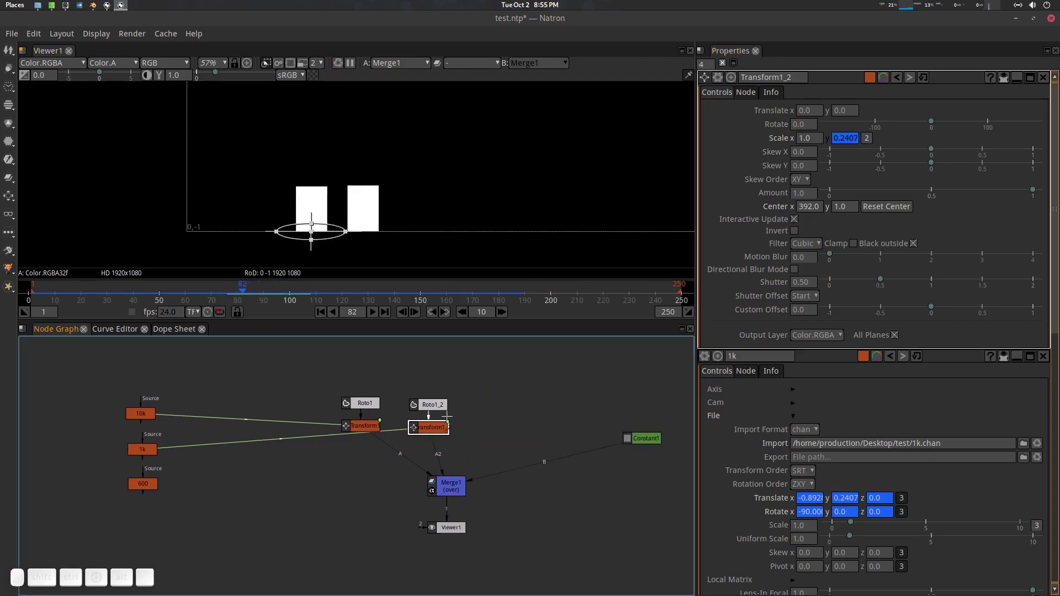
{"action": "left_click", "coordinate": [436, 404]}
{"action": "left_click", "coordinate": [435, 427], "text": "shift"}
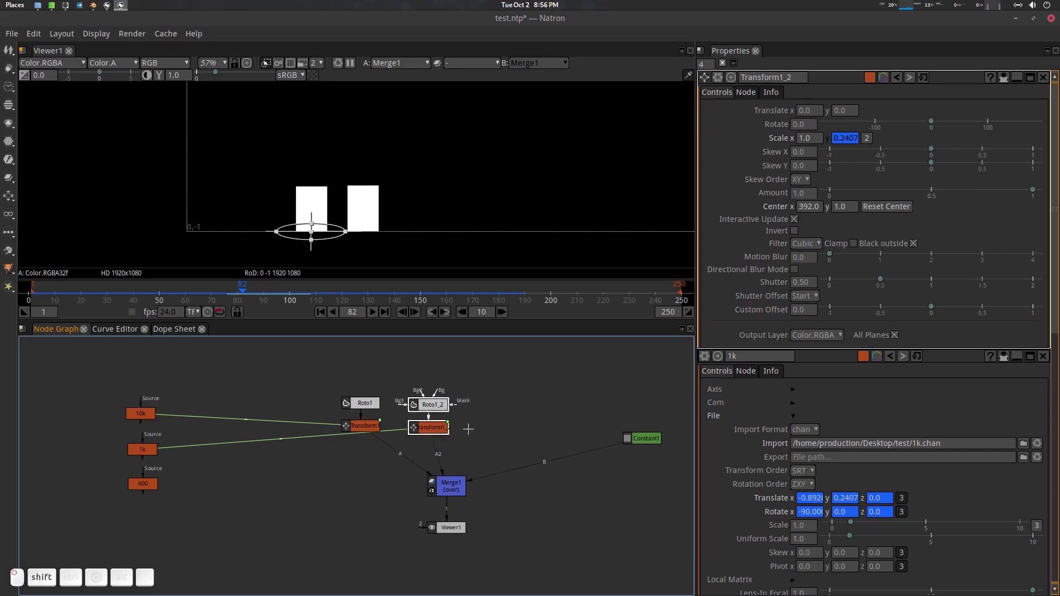
{"action": "key", "text": "alt+c"}
{"action": "left_click_drag", "start_coordinate": [505, 446], "coordinate": [484, 425]}
{"action": "left_click", "coordinate": [450, 484]}
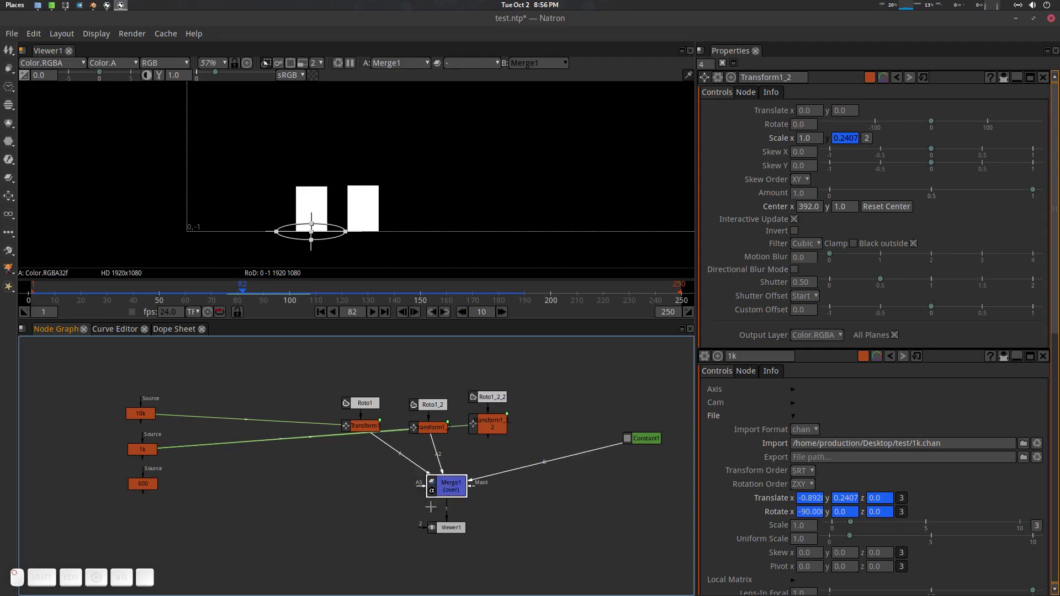
{"action": "left_click_drag", "start_coordinate": [445, 470], "coordinate": [497, 426]}
- Unlink Transform1_2_2's Scale y from the 1k node's Translate y and remove its animation in all dimensions
{"action": "left_click", "coordinate": [488, 424]}
{"action": "right_click", "coordinate": [846, 137]}
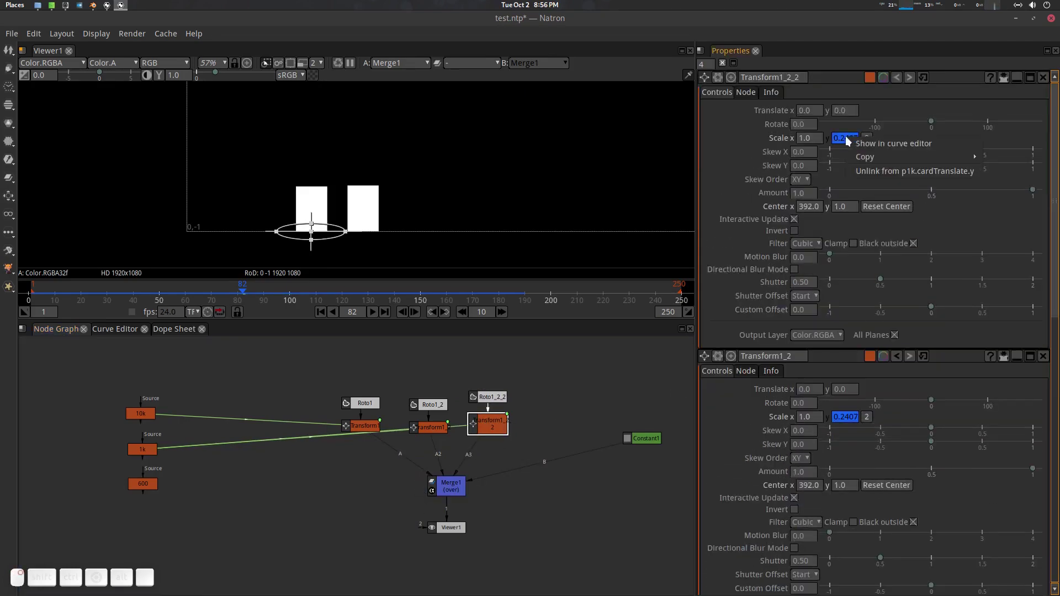
{"action": "left_click", "coordinate": [864, 168]}
{"action": "right_click", "coordinate": [847, 139]}
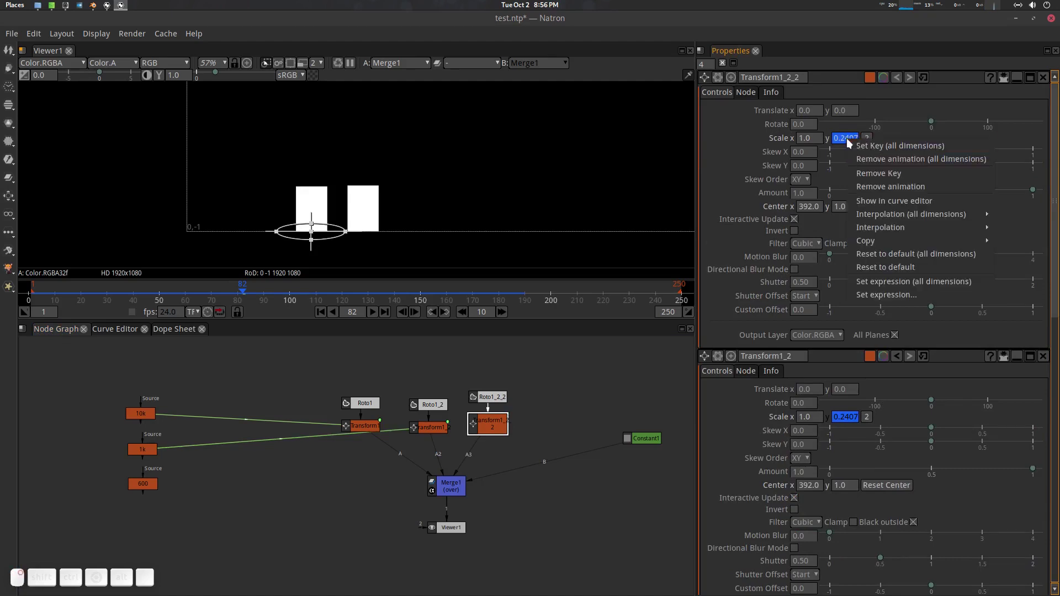
{"action": "left_click", "coordinate": [873, 160]}
- Link Transform1_2_2's Scale y to the 600 node's Translate y
{"action": "left_click_drag", "start_coordinate": [523, 443], "coordinate": [516, 430]}
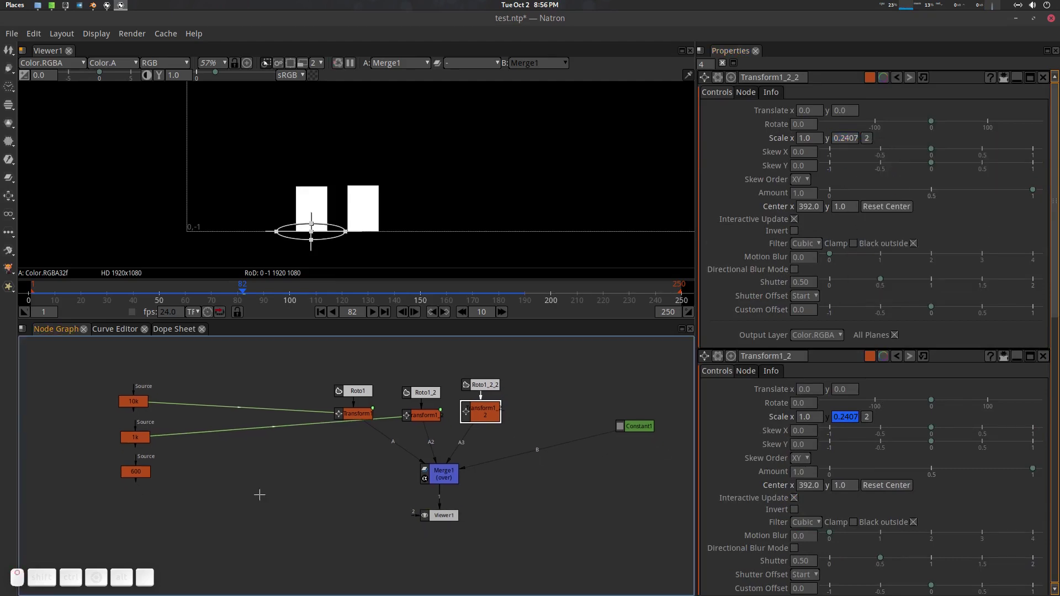
{"action": "double_click", "coordinate": [143, 475]}
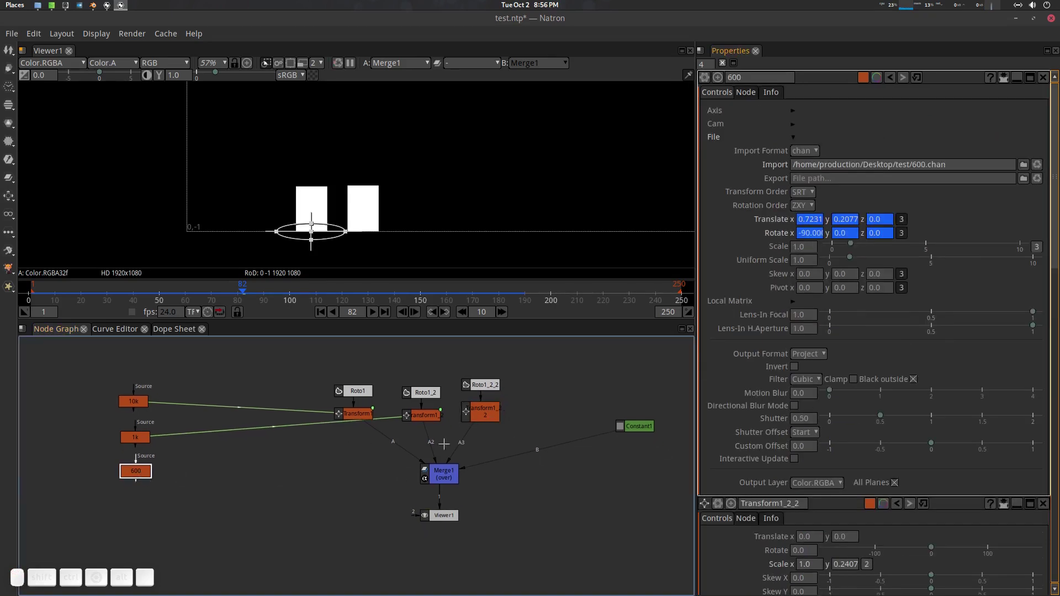
{"action": "left_click", "coordinate": [492, 420]}
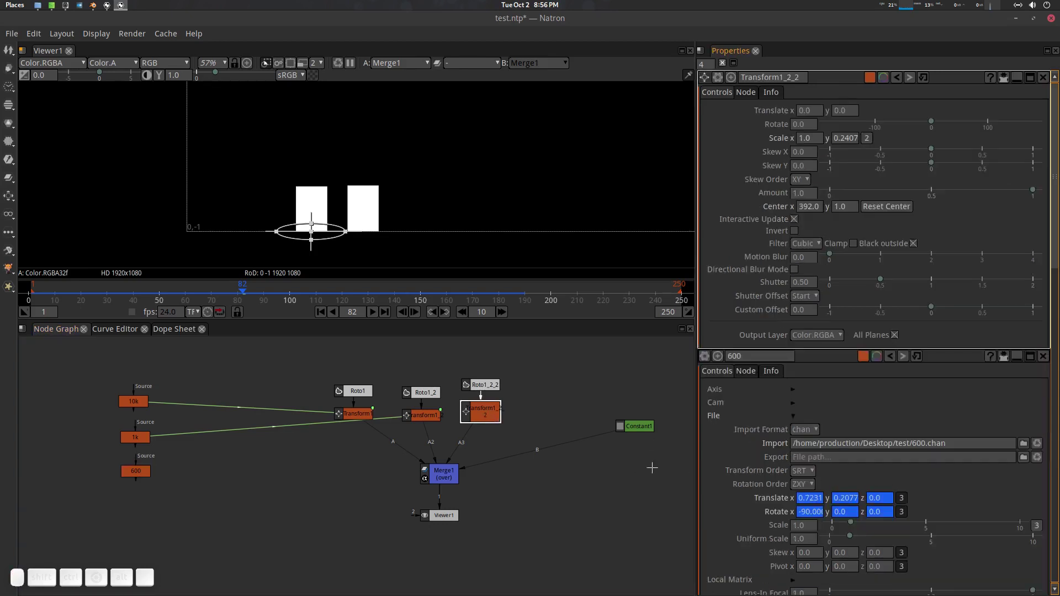
{"action": "left_click_drag", "start_coordinate": [857, 495], "coordinate": [845, 139]}
{"action": "left_click_drag", "start_coordinate": [845, 138], "coordinate": [845, 137]}
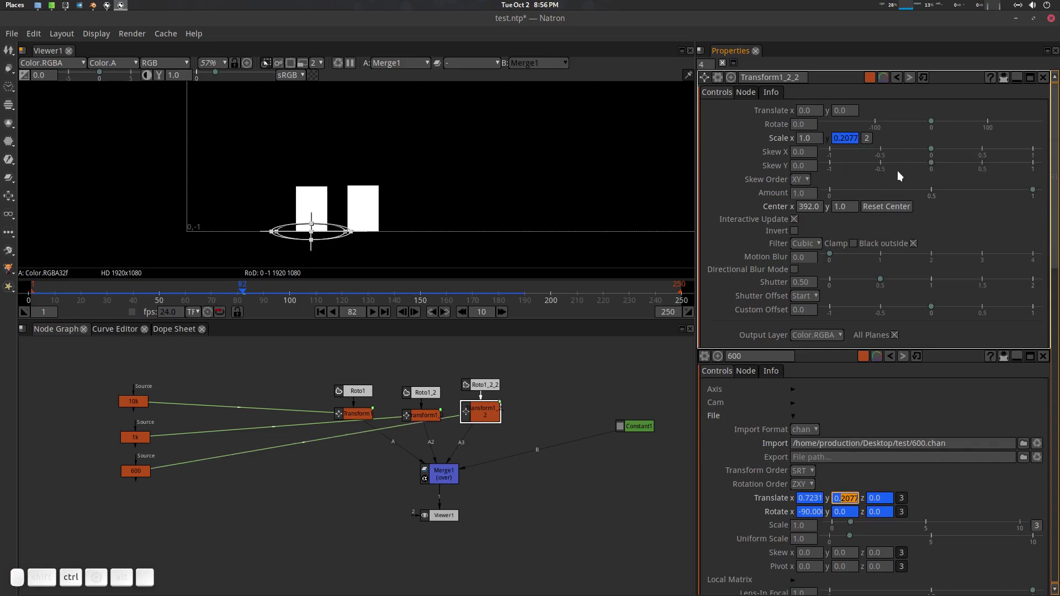
- Nudge Transform1_2's bar to Translate x 14 and y -4 in the viewer, and undo the last node graph change
{"action": "left_click", "coordinate": [485, 418]}
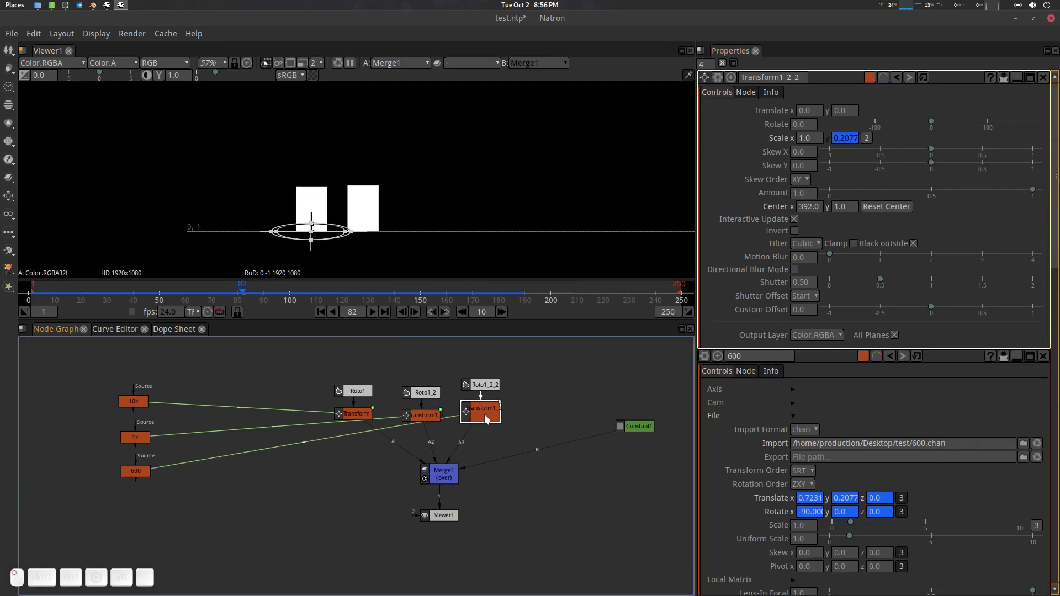
{"action": "left_click_drag", "start_coordinate": [312, 232], "coordinate": [317, 233]}
{"action": "key", "text": "ctrl+shift+z"}
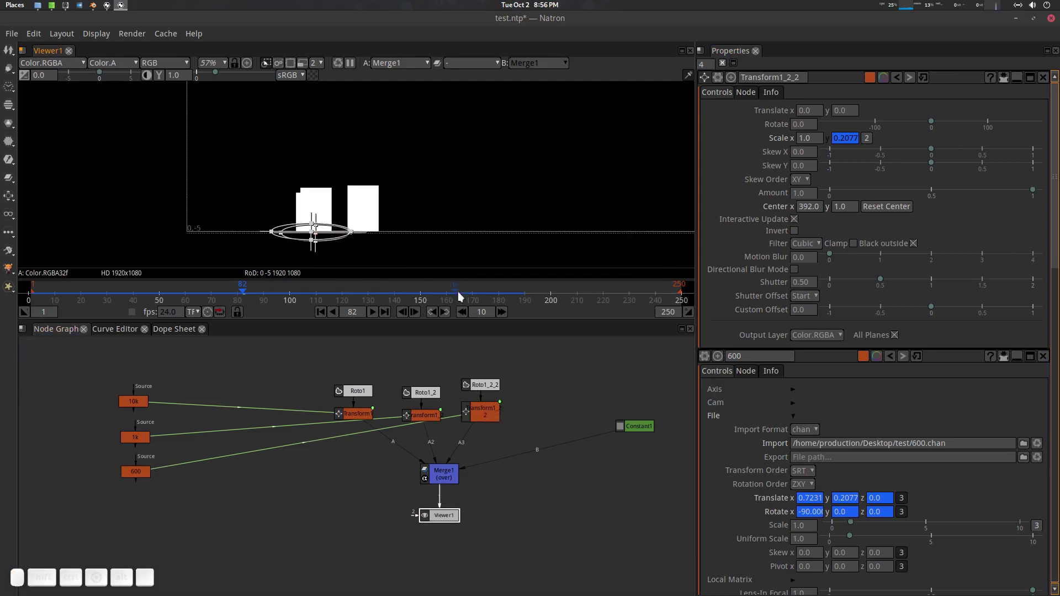
{"action": "left_click_drag", "start_coordinate": [428, 211], "coordinate": [422, 212]}
{"action": "key", "text": "ctrl+z"}
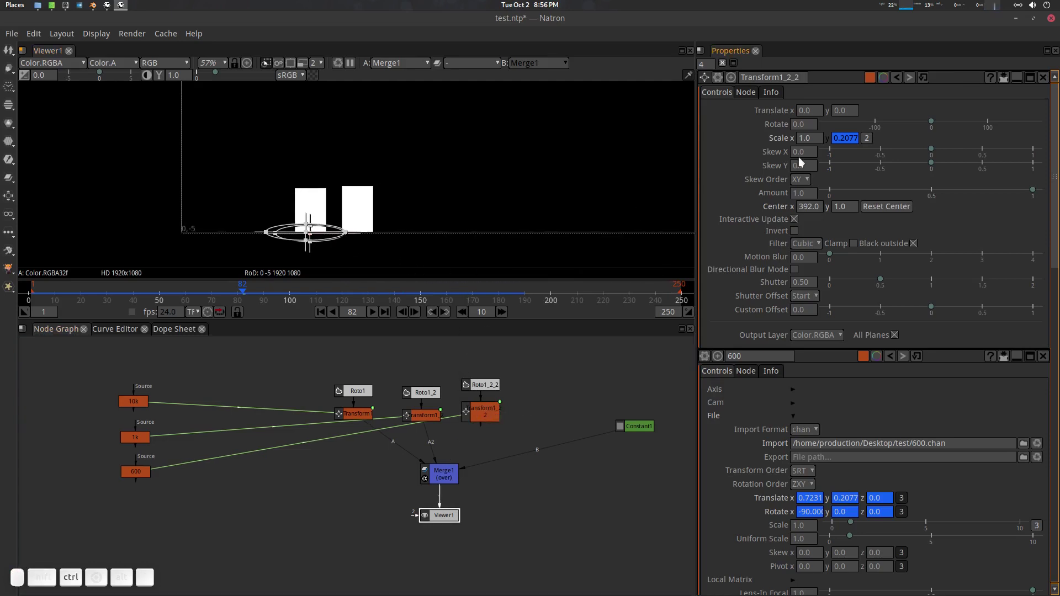
- Clear the other node settings, reopen Transform1_2_2 and move its handle to Translate x 314, y -4
{"action": "left_click", "coordinate": [1042, 78]}
{"action": "left_click", "coordinate": [1042, 78]}
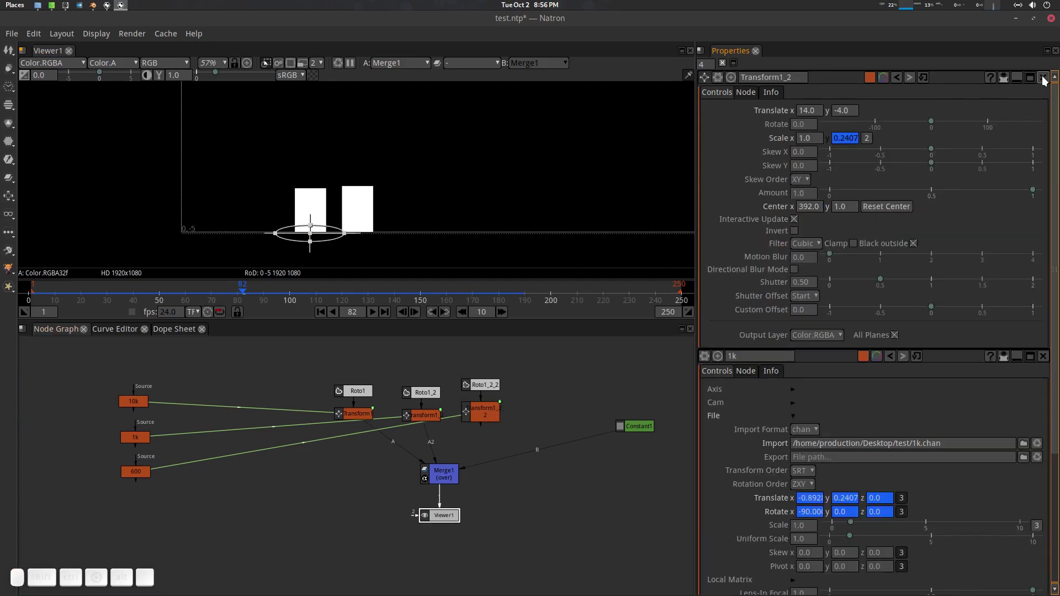
{"action": "left_click", "coordinate": [1042, 78]}
{"action": "double_click", "coordinate": [481, 413]}
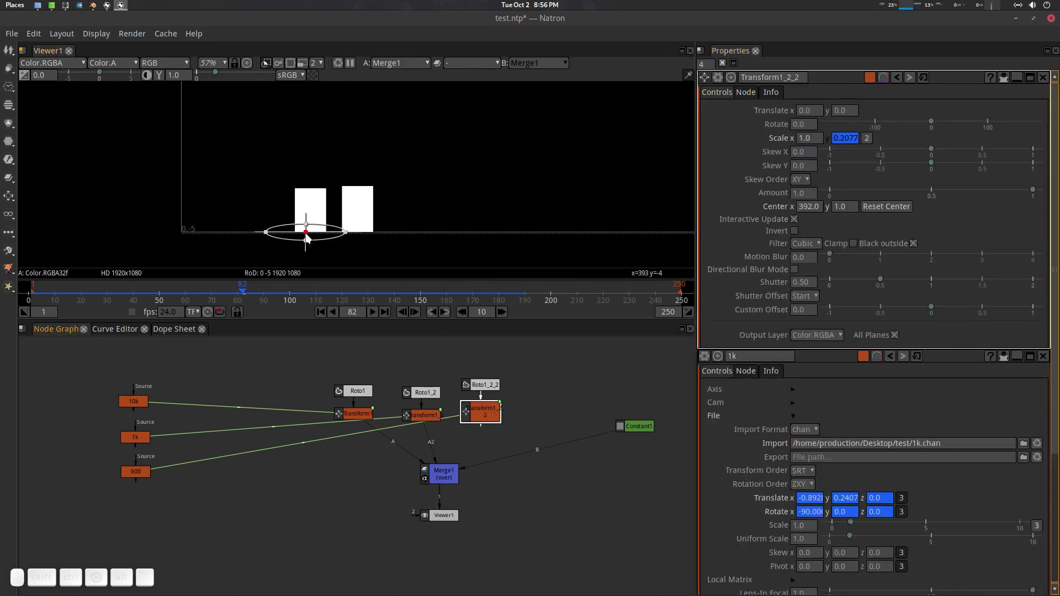
{"action": "left_click_drag", "start_coordinate": [307, 239], "coordinate": [405, 233]}
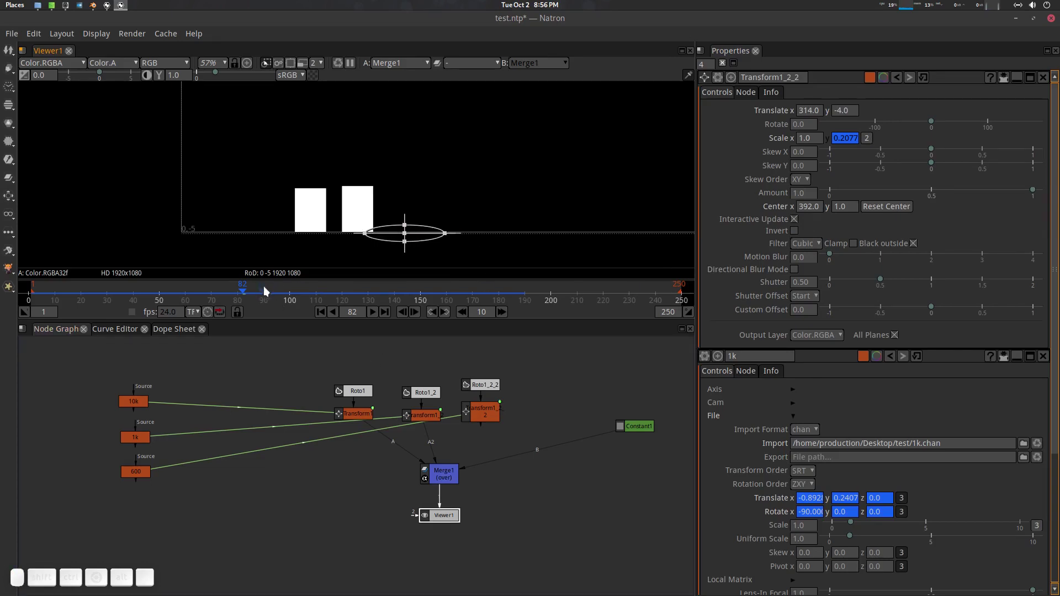
- Go to frame 103 and reconnect Merge1's A3 input to Transform1_2_2
{"action": "left_click_drag", "start_coordinate": [263, 293], "coordinate": [297, 293]}
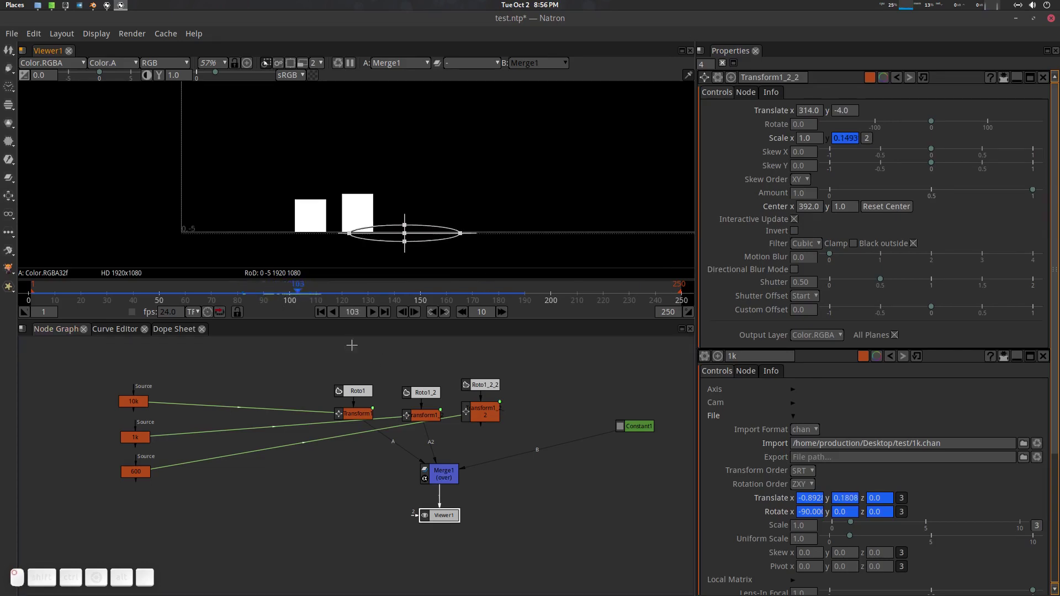
{"action": "left_click", "coordinate": [446, 476]}
{"action": "left_click_drag", "start_coordinate": [414, 473], "coordinate": [484, 415]}
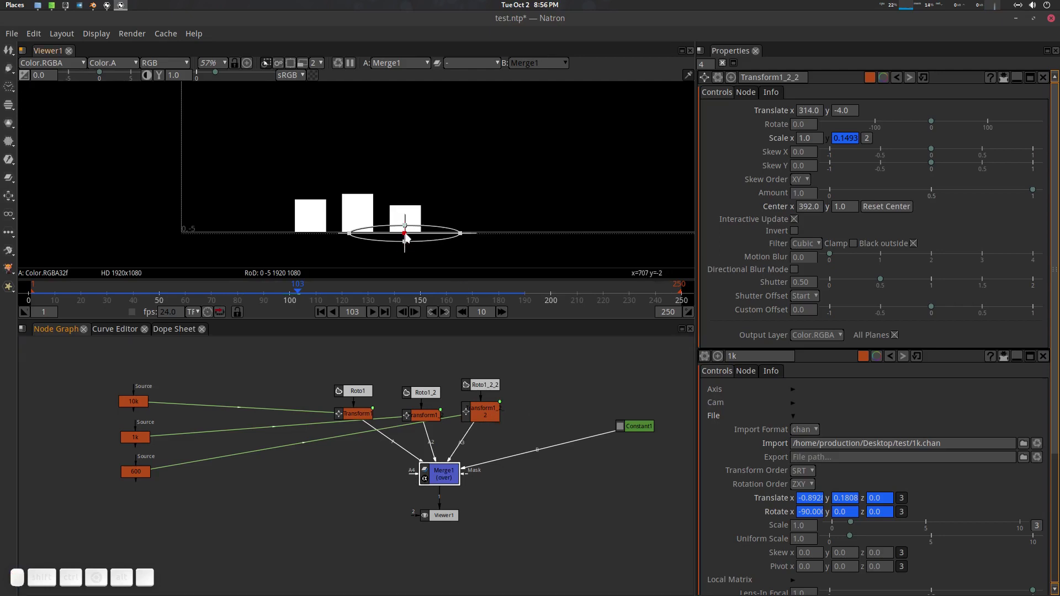
- Move the third bar to Translate x 310 and set Transform1_2_2's Translate y to 0
{"action": "left_click_drag", "start_coordinate": [405, 239], "coordinate": [404, 237]}
{"action": "left_click_drag", "start_coordinate": [486, 431], "coordinate": [487, 436]}
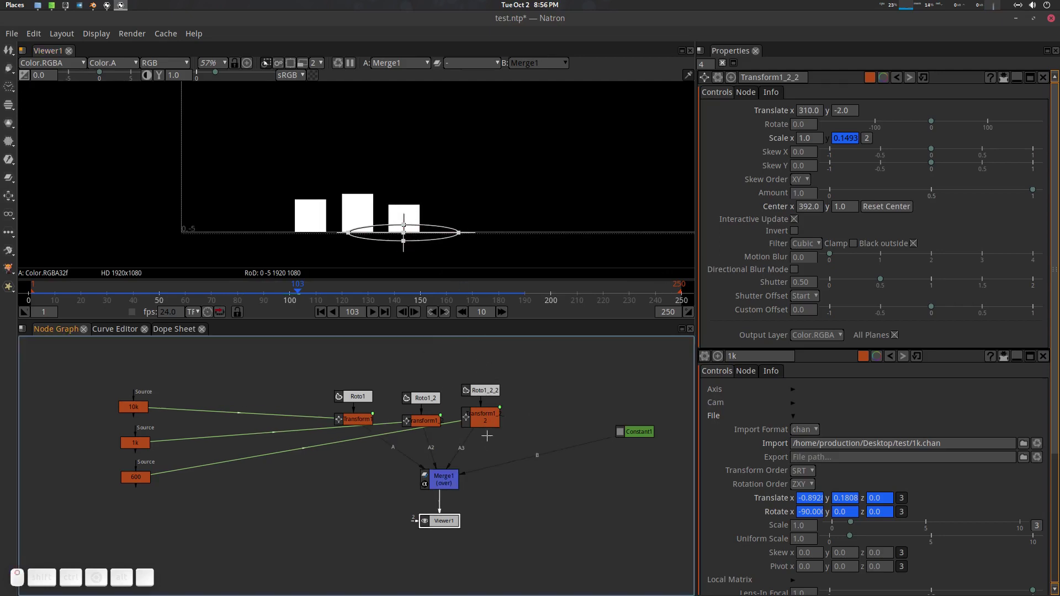
{"action": "left_click", "coordinate": [483, 415]}
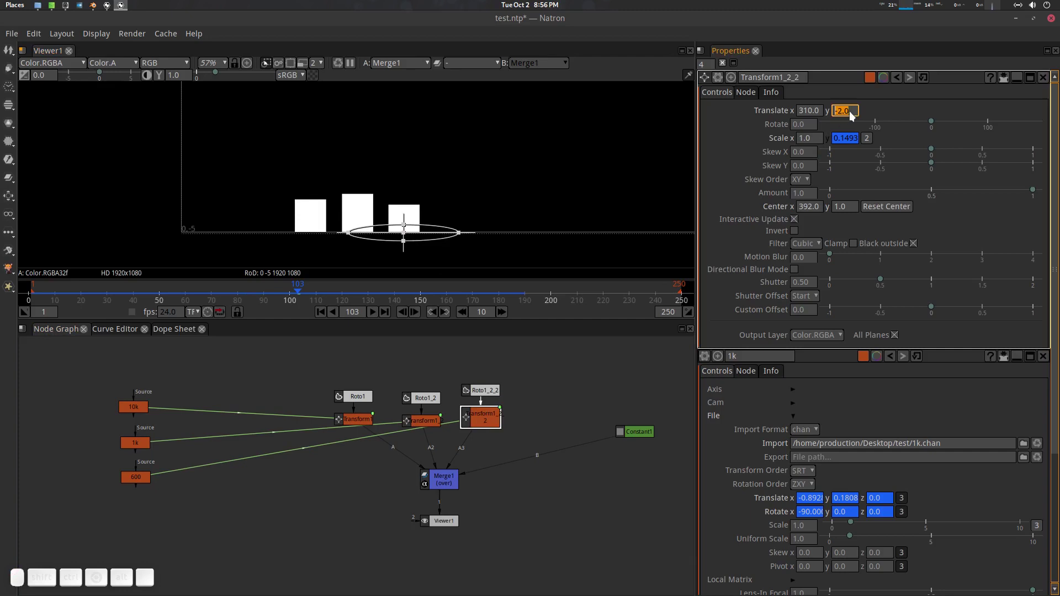
{"action": "key", "text": "Return"}
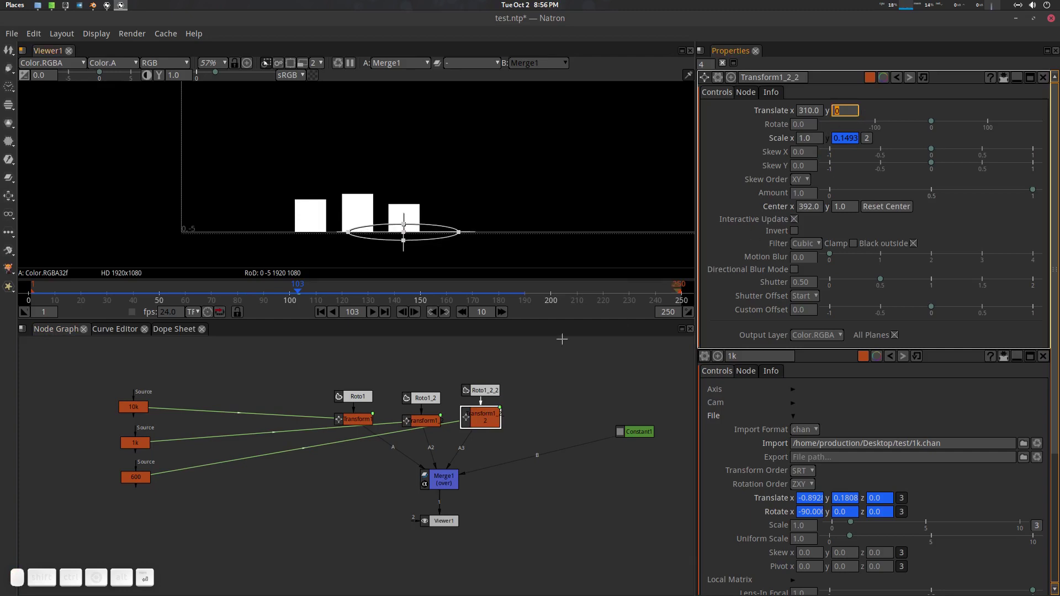
- Set Transform1_2's Translate y to 0 so its bar sits on the baseline
{"action": "left_click", "coordinate": [430, 418]}
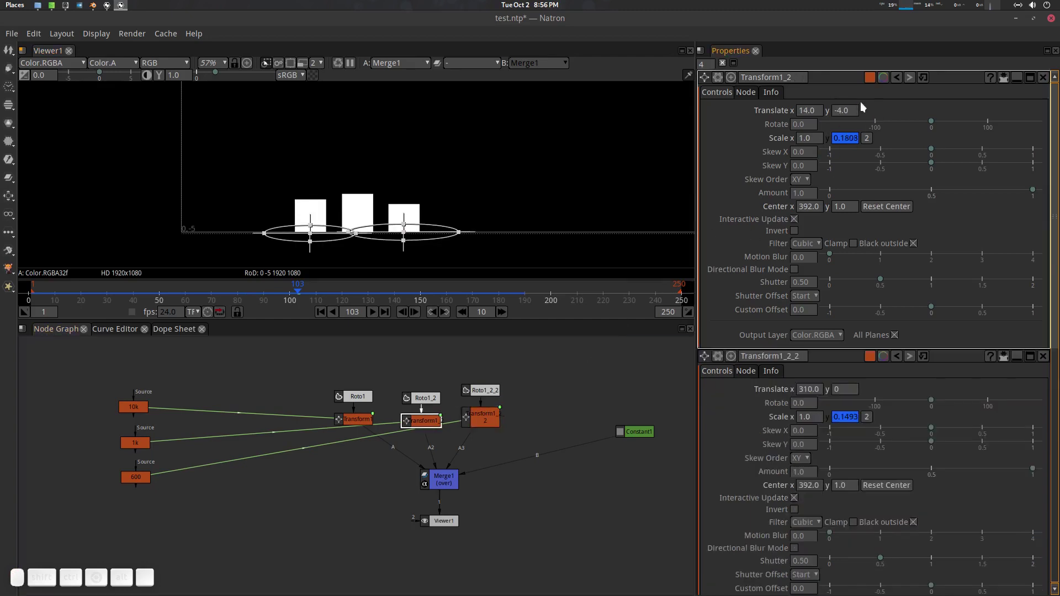
{"action": "left_click", "coordinate": [841, 111]}
{"action": "type", "text": "0"}
{"action": "key", "text": "Return"}
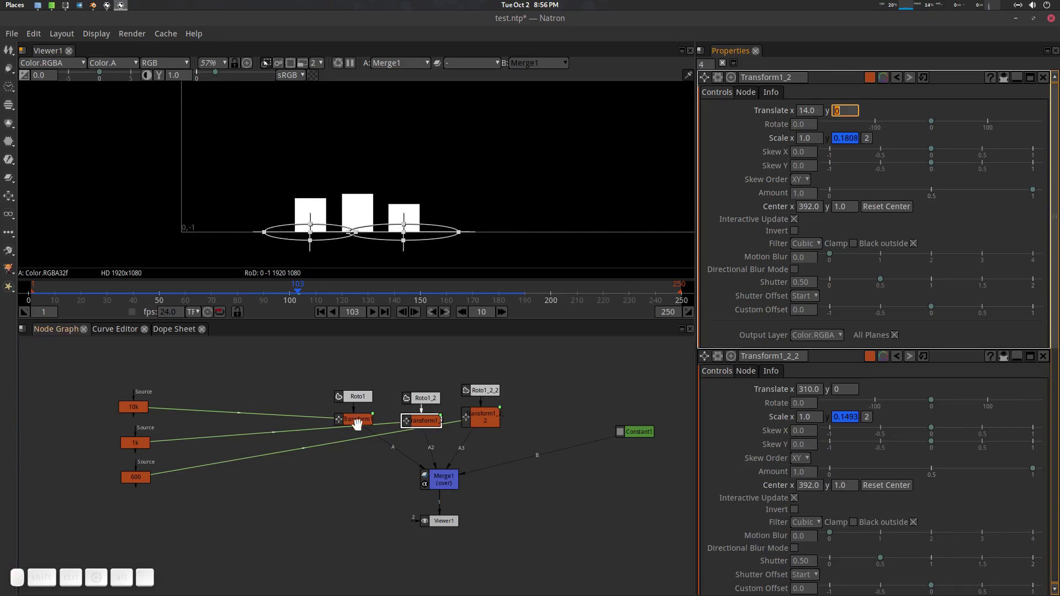
- Check Transform1's Translate values and examine the three bars within the full HD frame at frame 120
{"action": "left_click", "coordinate": [356, 419]}
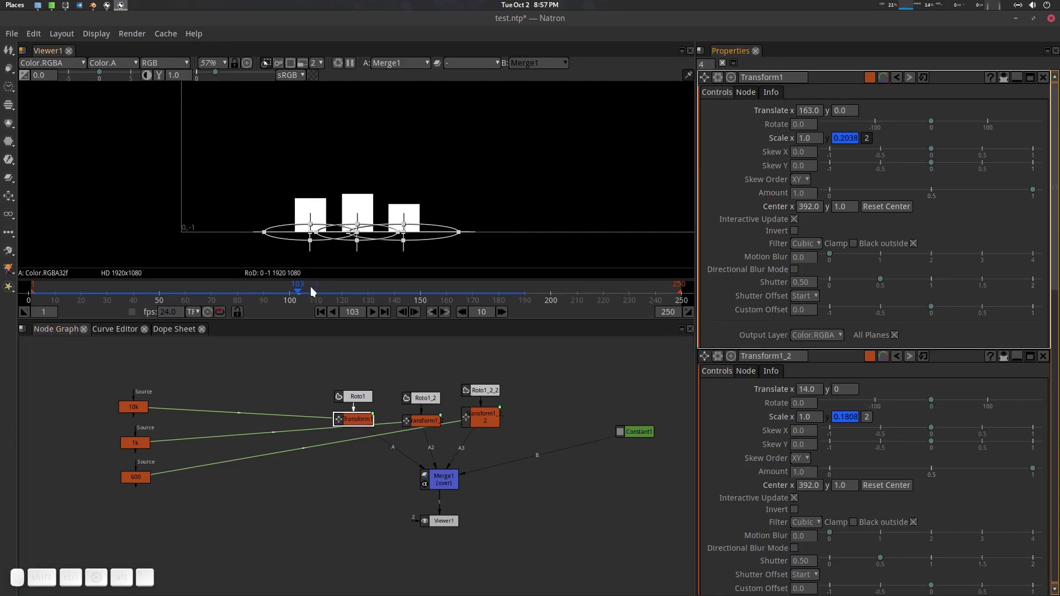
{"action": "left_click_drag", "start_coordinate": [299, 287], "coordinate": [342, 289]}
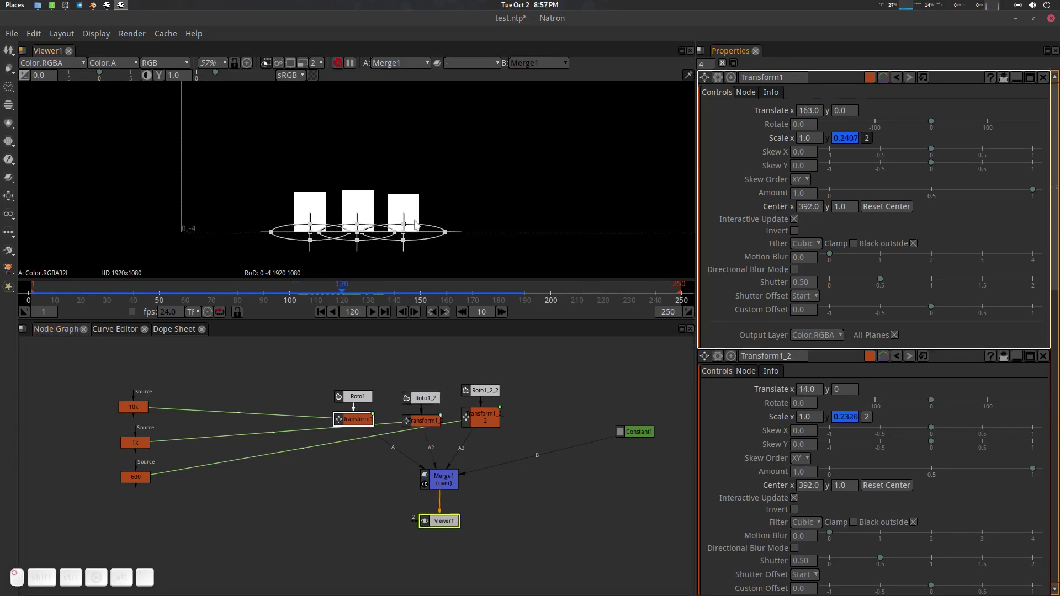
{"action": "scroll", "coordinate": [475, 191], "scroll_direction": "down", "scroll_amount": 2}
{"action": "left_click_drag", "start_coordinate": [474, 183], "coordinate": [435, 204]}
{"action": "key", "text": "o"}
{"action": "scroll", "coordinate": [456, 199], "scroll_direction": "down", "scroll_amount": 2}
{"action": "key", "text": "o"}
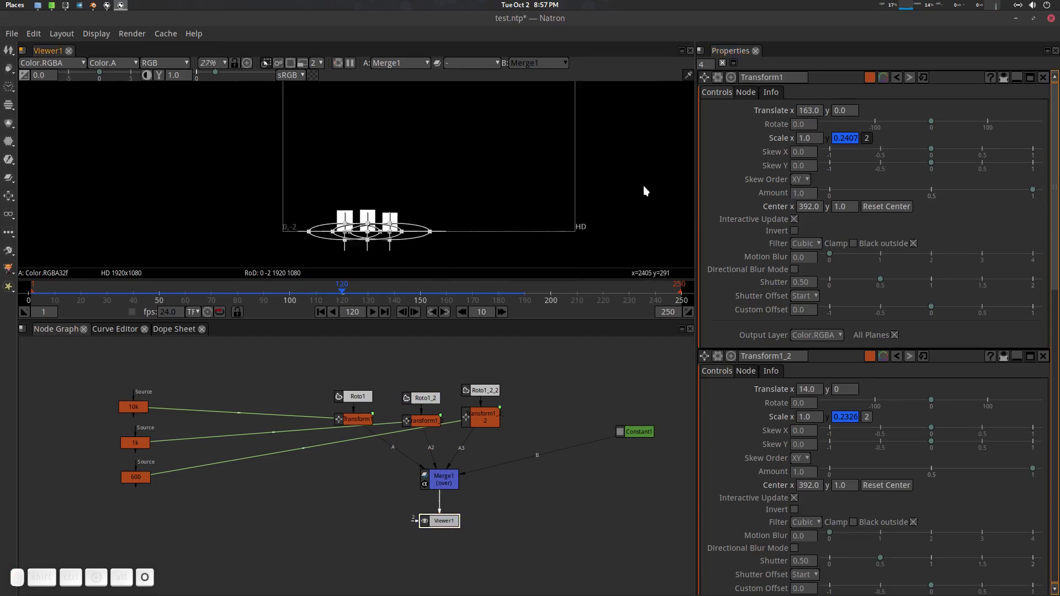
- Close the Transform nodes' settings and dock the floating 1k settings back into the properties area
{"action": "left_click", "coordinate": [1042, 78]}
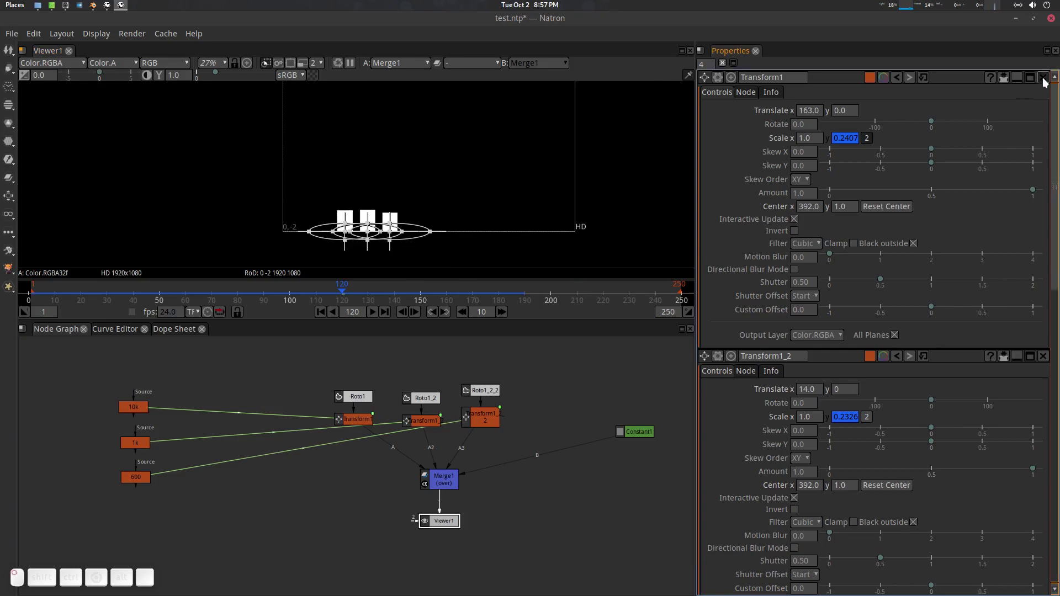
{"action": "left_click", "coordinate": [1042, 78]}
{"action": "left_click", "coordinate": [1042, 77]}
{"action": "left_click", "coordinate": [1043, 78]}
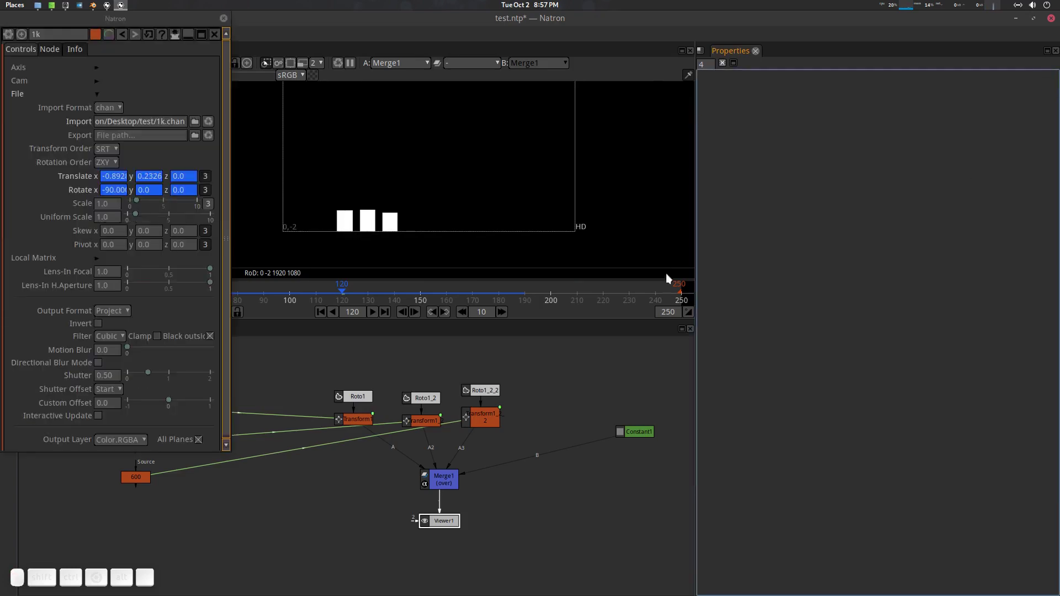
{"action": "left_click", "coordinate": [223, 18]}
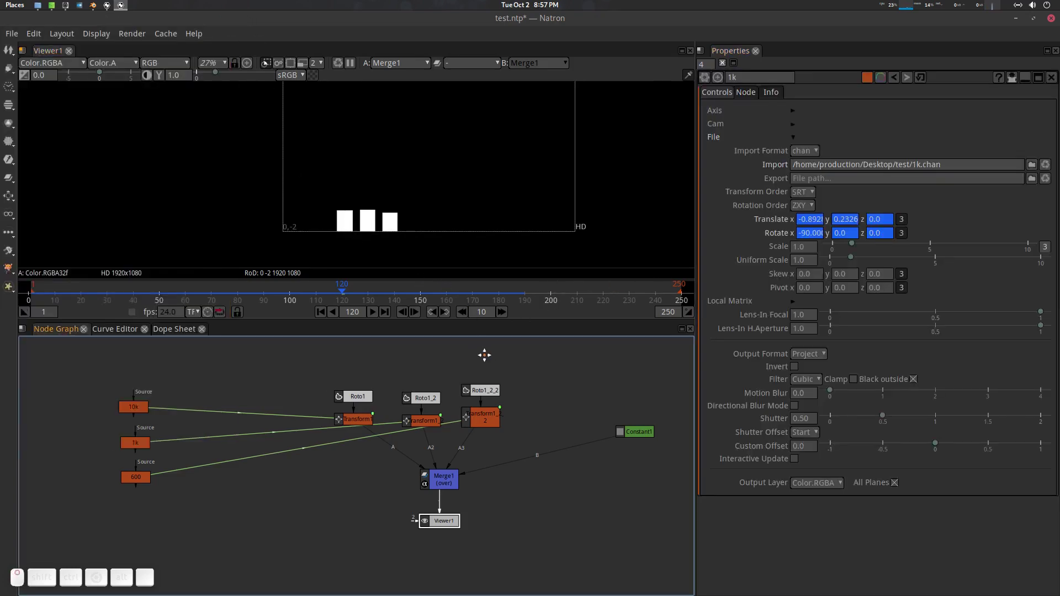
{"action": "left_click_drag", "start_coordinate": [486, 358], "coordinate": [476, 360]}
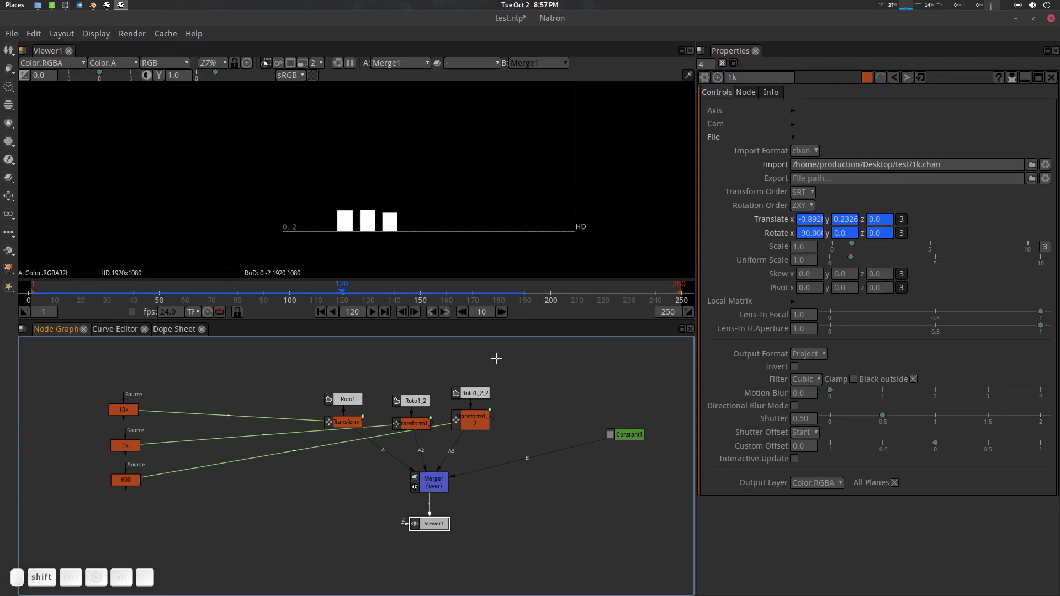
{"action": "key", "text": "shift+s"}
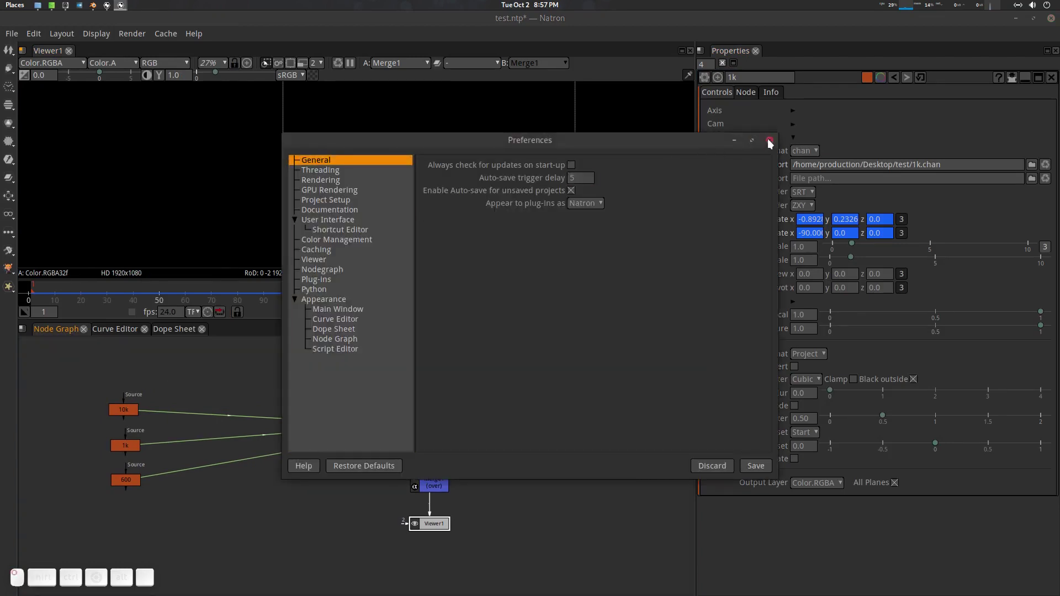
{"action": "left_click", "coordinate": [768, 140]}
- Scrub to frame 132 to check how the three bars change height
{"action": "mouse_move", "coordinate": [352, 287]}
{"action": "left_mouse_down"}
{"action": "mouse_move", "coordinate": [383, 289]}
{"action": "mouse_move", "coordinate": [250, 287]}
{"action": "mouse_move", "coordinate": [469, 286]}
{"action": "mouse_move", "coordinate": [269, 289]}
{"action": "mouse_move", "coordinate": [373, 288]}
{"action": "left_mouse_up"}
{"action": "left_click_drag", "start_coordinate": [512, 395], "coordinate": [540, 411]}
{"action": "scroll", "coordinate": [504, 421], "scroll_direction": "up", "scroll_amount": 2}
{"action": "scroll", "coordinate": [497, 420], "scroll_direction": "down", "scroll_amount": 2}
{"action": "left_click_drag", "start_coordinate": [270, 442], "coordinate": [291, 436]}
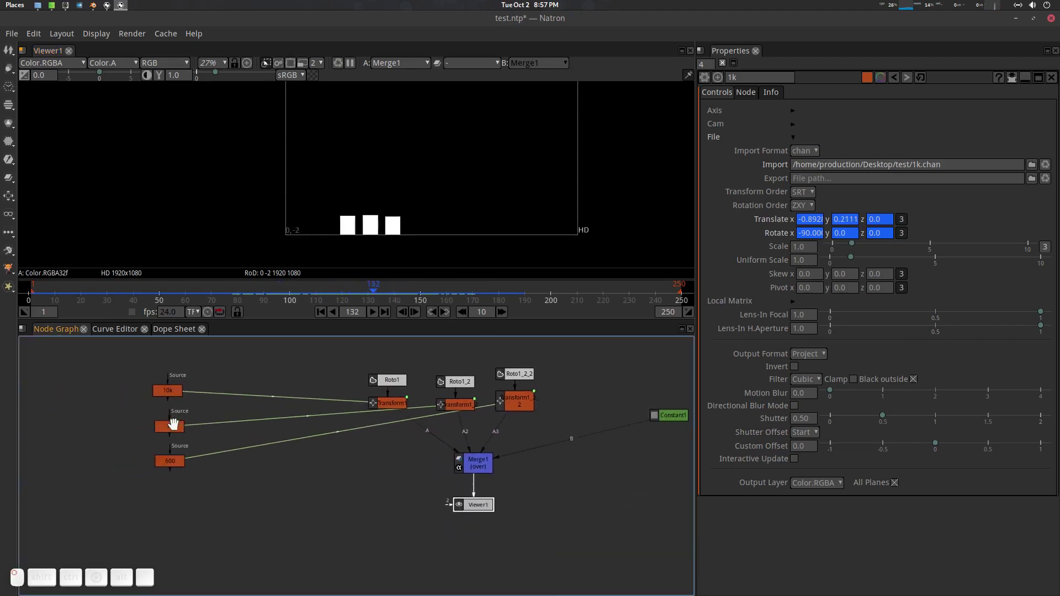
- Examine the 1k node's keyframes in the Dope Sheet and its Translate and Rotate curves in the Curve Editor
{"action": "left_click", "coordinate": [174, 329]}
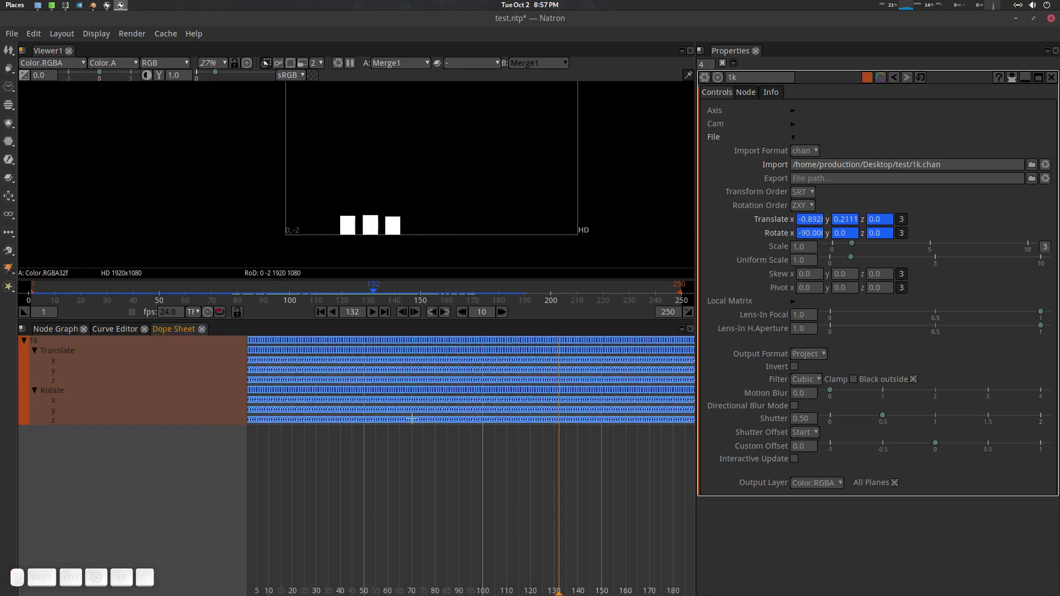
{"action": "left_click_drag", "start_coordinate": [412, 419], "coordinate": [400, 445]}
{"action": "left_click", "coordinate": [134, 330]}
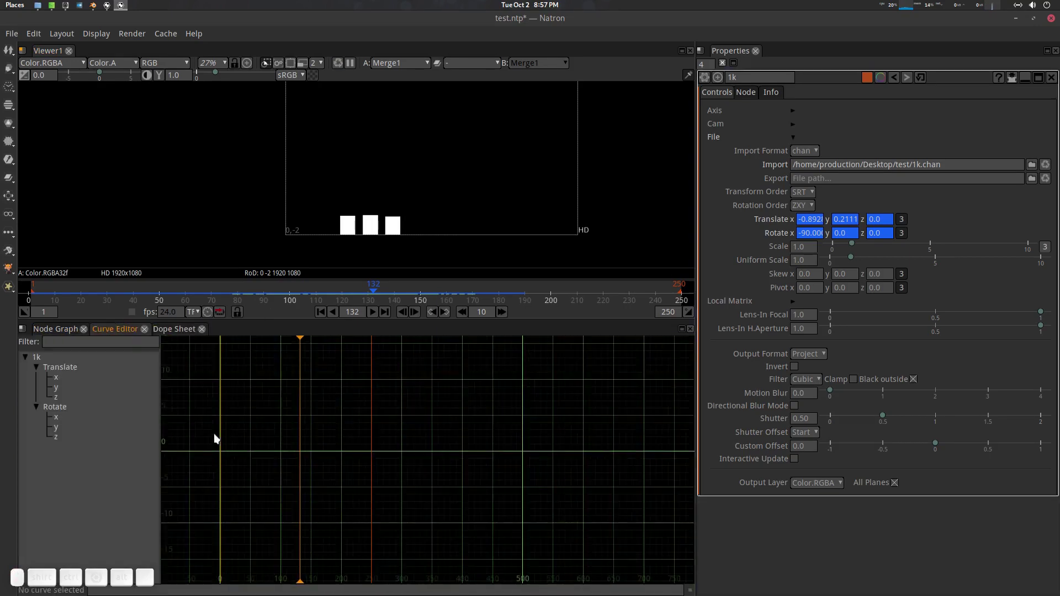
{"action": "left_click", "coordinate": [59, 387]}
{"action": "left_click", "coordinate": [60, 410]}
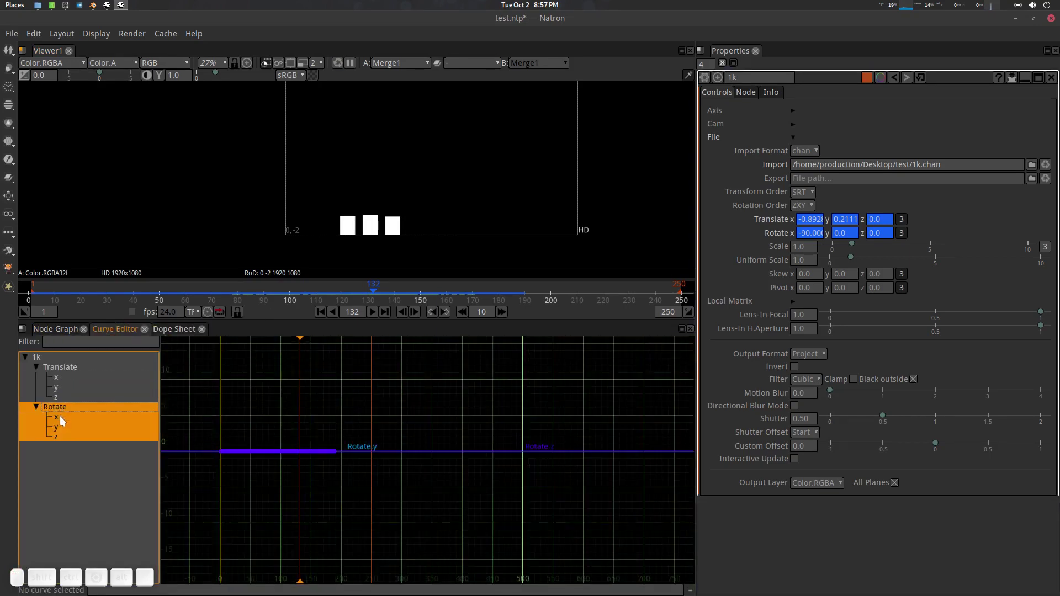
{"action": "left_click", "coordinate": [59, 417]}
{"action": "left_click", "coordinate": [73, 329]}
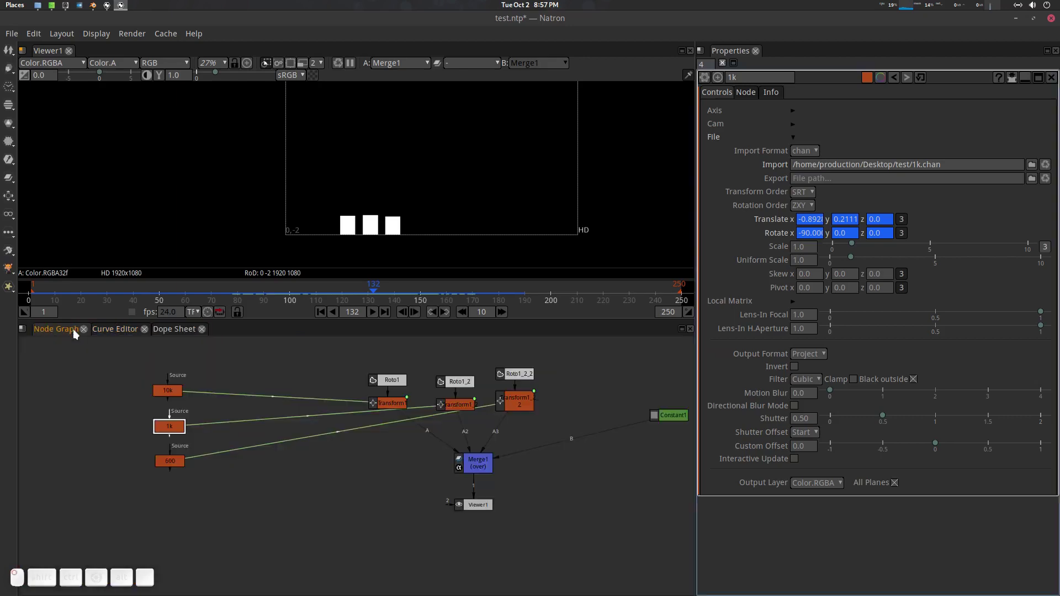
- Unlink Transform1's Scale y from the 10k node's Translate y
{"action": "left_click_drag", "start_coordinate": [324, 431], "coordinate": [262, 443]}
{"action": "scroll", "coordinate": [389, 444], "scroll_direction": "up", "scroll_amount": 2}
{"action": "scroll", "coordinate": [522, 421], "scroll_direction": "down", "scroll_amount": 2}
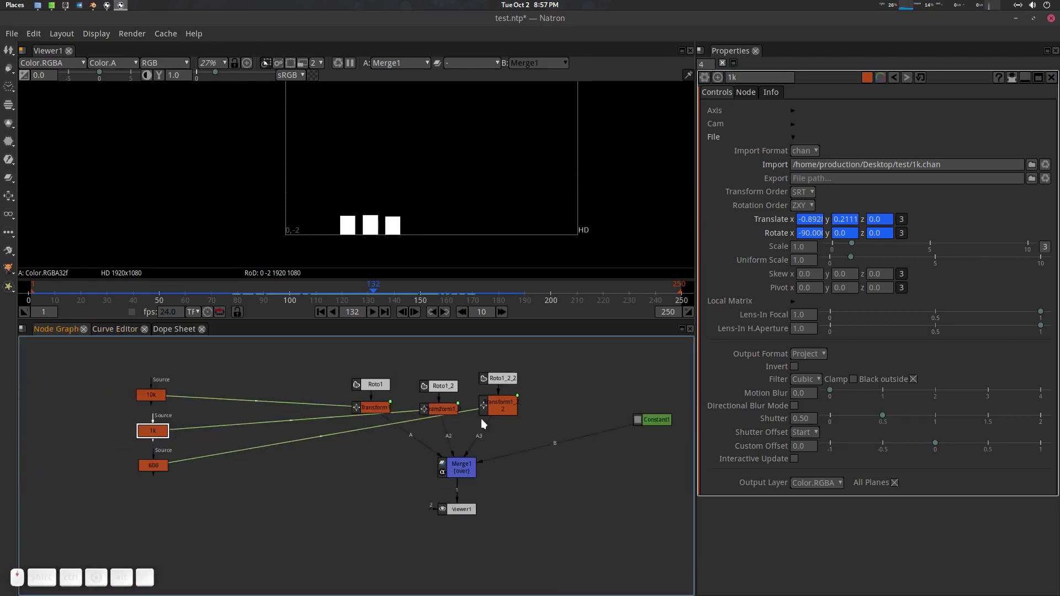
{"action": "double_click", "coordinate": [358, 407]}
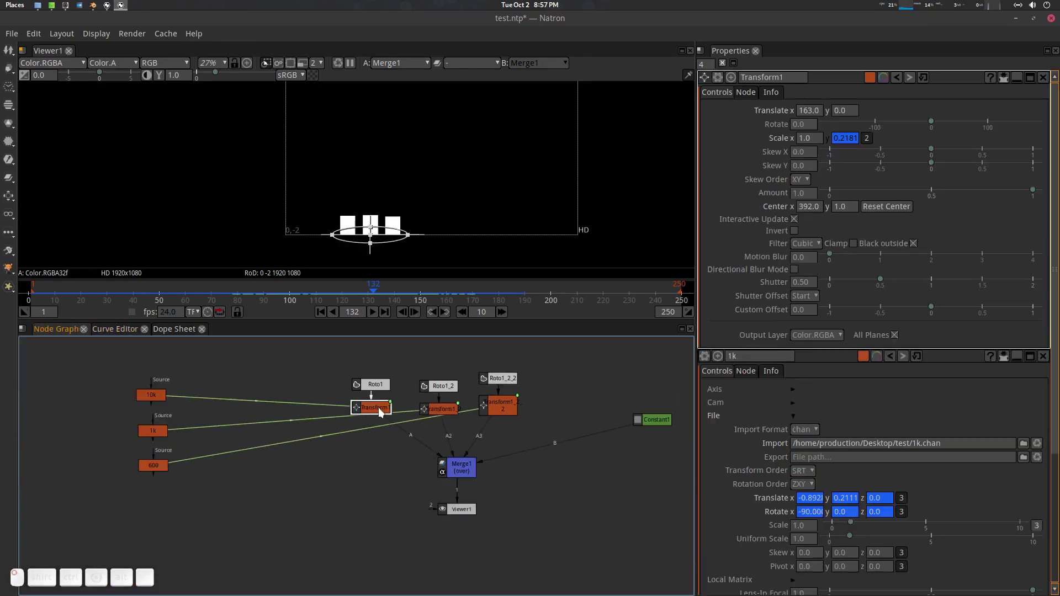
{"action": "right_click", "coordinate": [847, 137]}
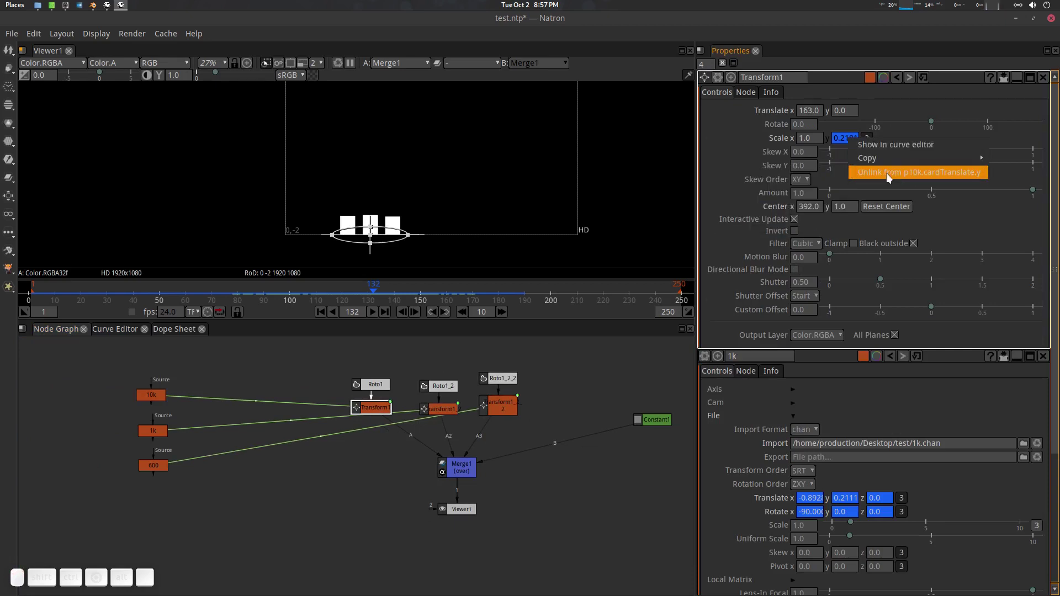
{"action": "left_click", "coordinate": [900, 173]}
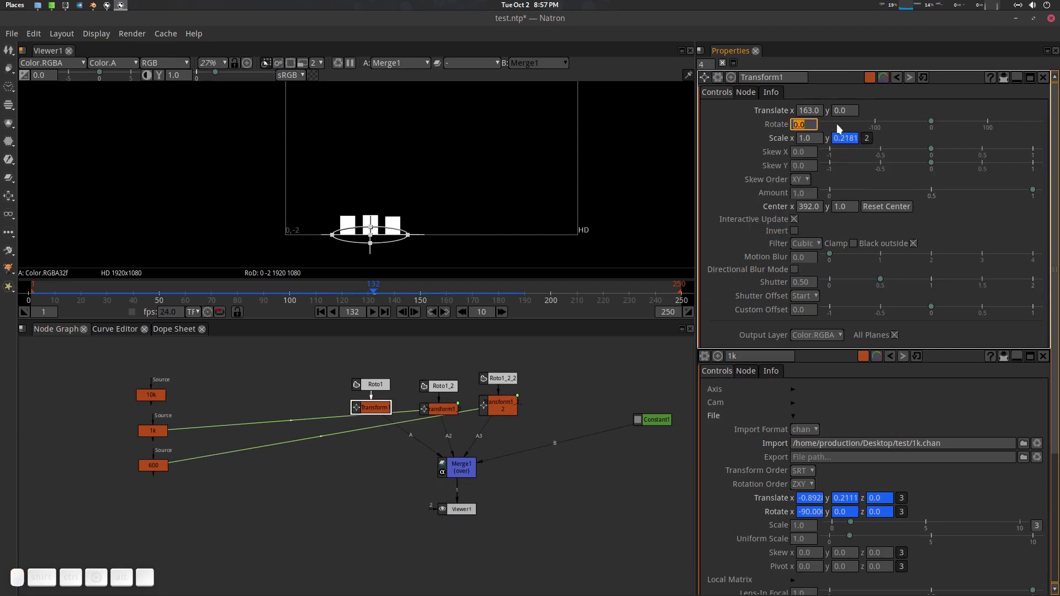
- Show Transform1's Scale y curve in the Curve Editor and scrub along it to frame 88
{"action": "right_click", "coordinate": [841, 138]}
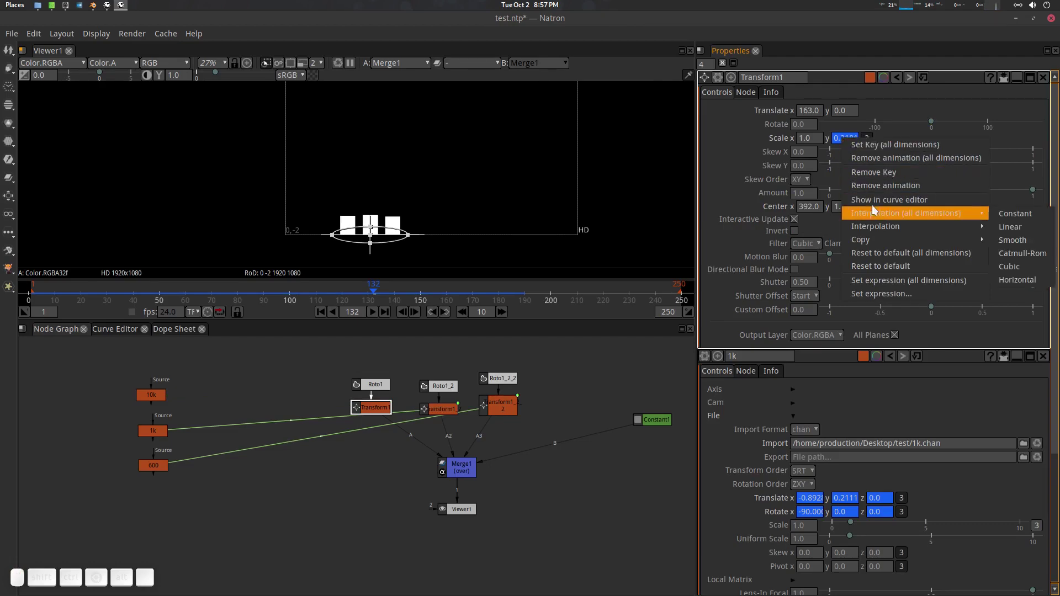
{"action": "left_click", "coordinate": [894, 199]}
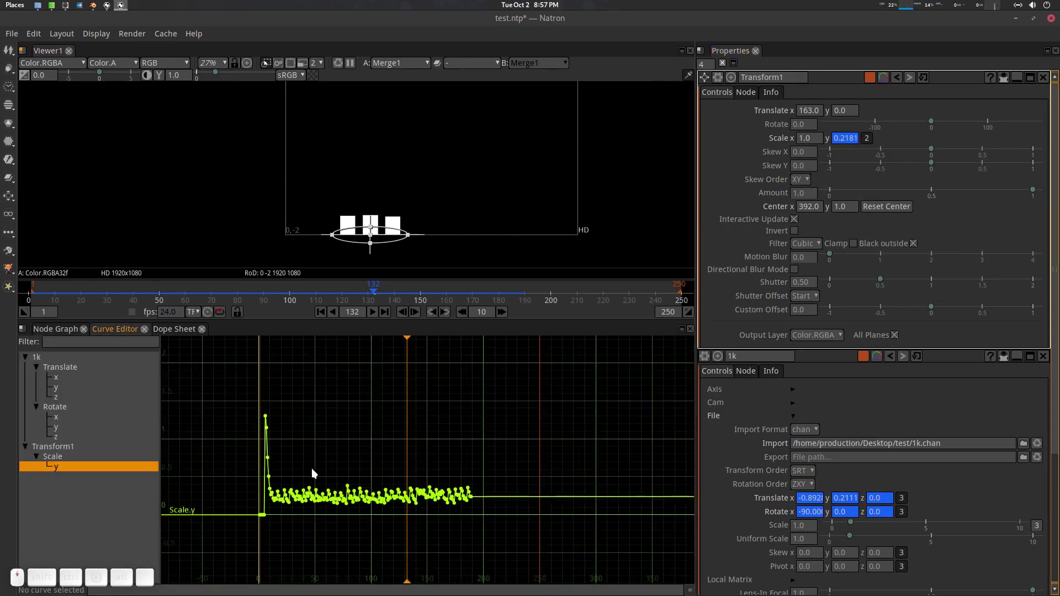
{"action": "left_click_drag", "start_coordinate": [400, 338], "coordinate": [353, 346]}
- Unlink Transform1_2's Scale y from the 1k node's Translate y and return to the Curve Editor
{"action": "left_click", "coordinate": [55, 329]}
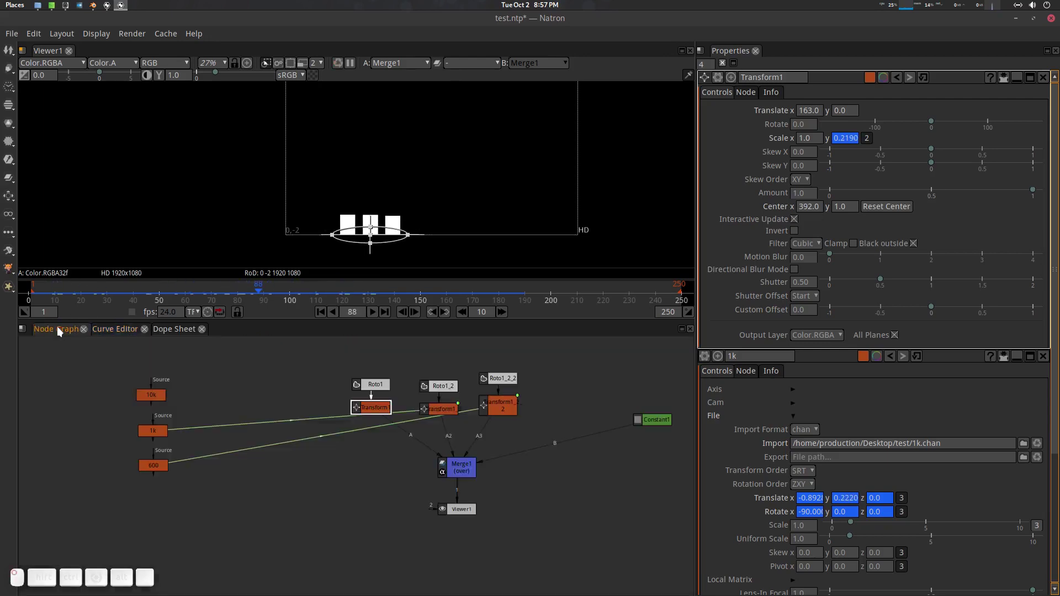
{"action": "left_click", "coordinate": [440, 409]}
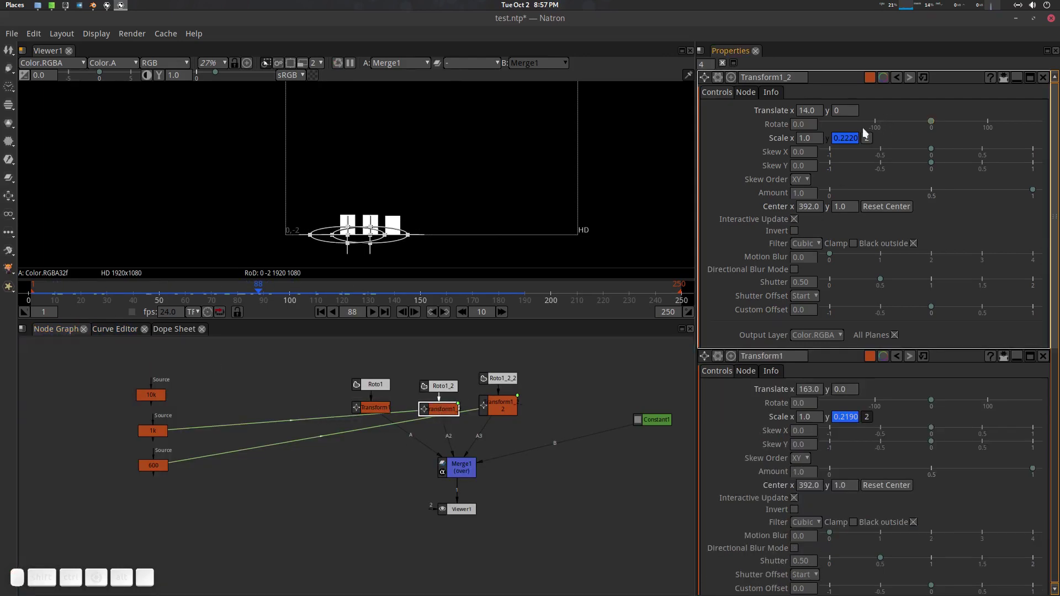
{"action": "right_click", "coordinate": [845, 138]}
{"action": "left_click", "coordinate": [871, 171]}
{"action": "left_click", "coordinate": [115, 329]}
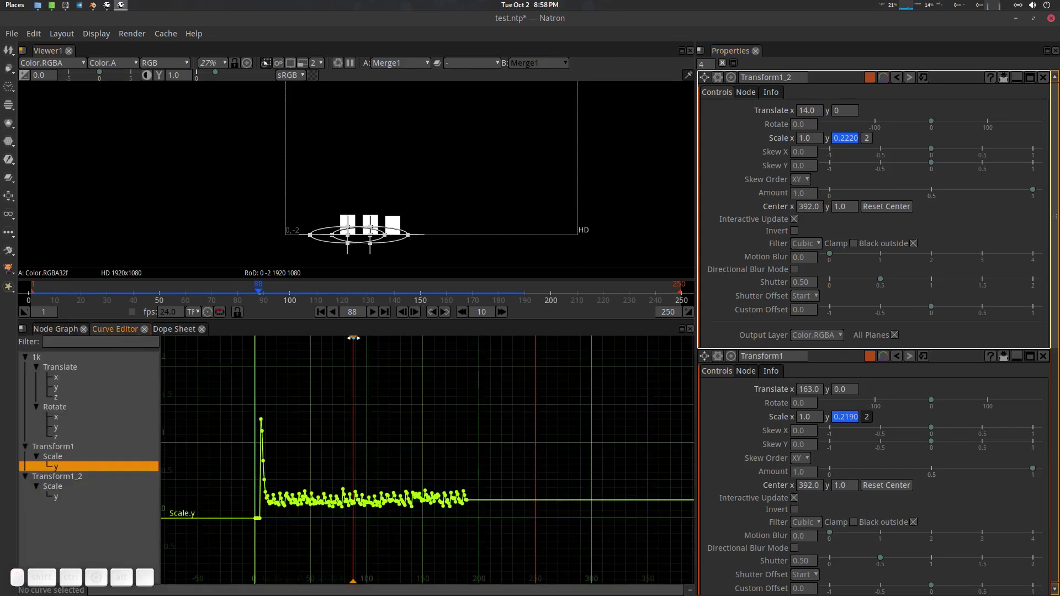
- Open Transform1_2_2's properties and unlink its Scale y from the 600 node
{"action": "left_click_drag", "start_coordinate": [353, 337], "coordinate": [344, 337]}
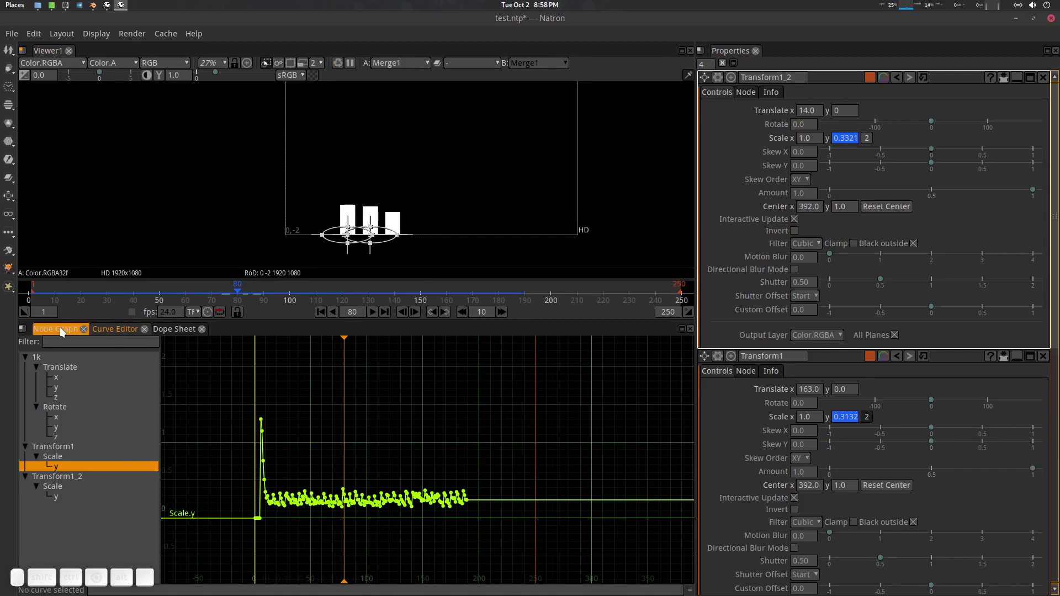
{"action": "left_click", "coordinate": [58, 329]}
{"action": "left_click", "coordinate": [116, 329]}
{"action": "left_click", "coordinate": [57, 329]}
{"action": "left_click", "coordinate": [500, 404]}
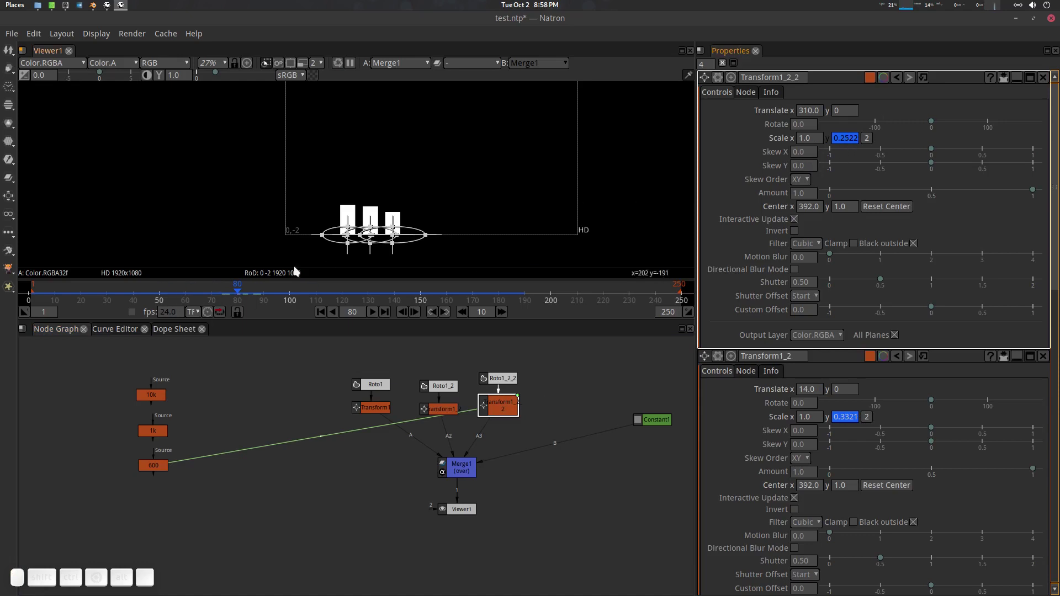
{"action": "left_click", "coordinate": [121, 329]}
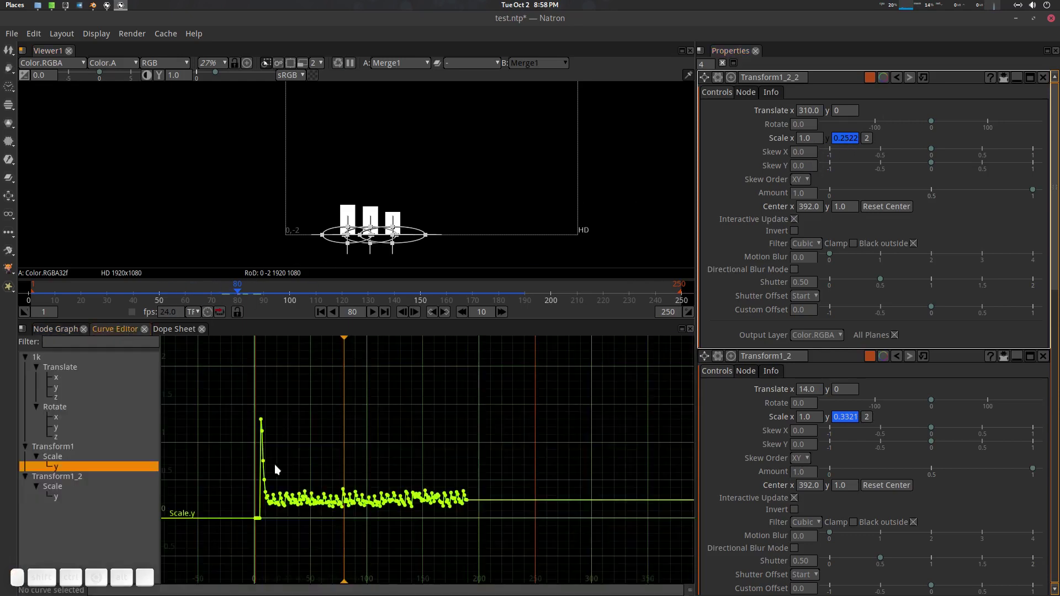
{"action": "right_click", "coordinate": [848, 138]}
{"action": "left_click", "coordinate": [883, 168]}
- Close the property panels of Transform1_2, Transform1 and the 1k node
{"action": "left_click", "coordinate": [1042, 356]}
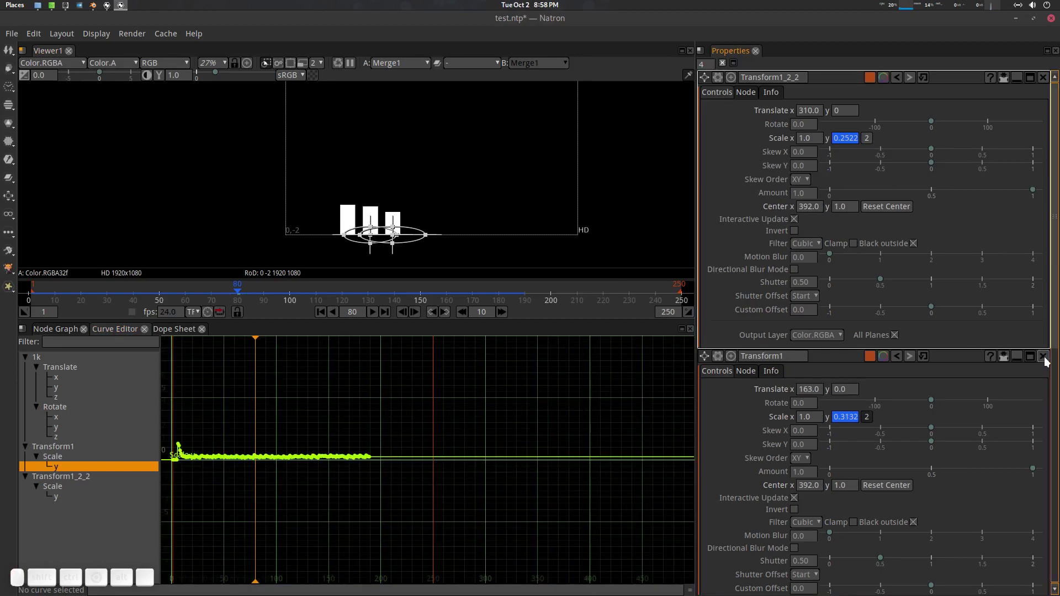
{"action": "left_click", "coordinate": [1043, 356]}
{"action": "left_click", "coordinate": [1042, 356]}
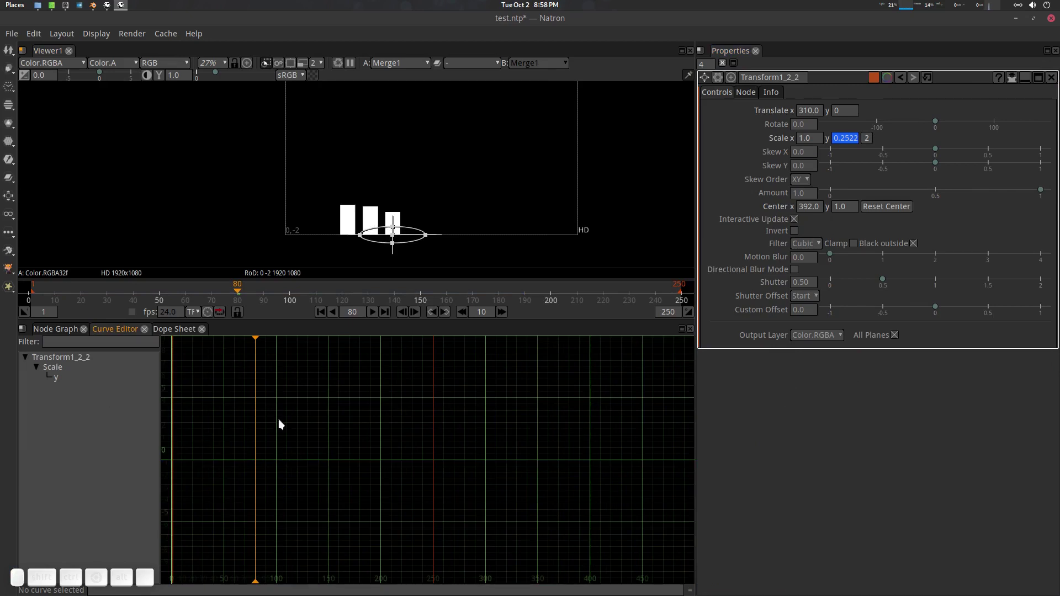
- Show Transform1_2_2's Scale y curve in the Curve Editor
{"action": "left_click", "coordinate": [859, 138]}
{"action": "right_click", "coordinate": [859, 135]}
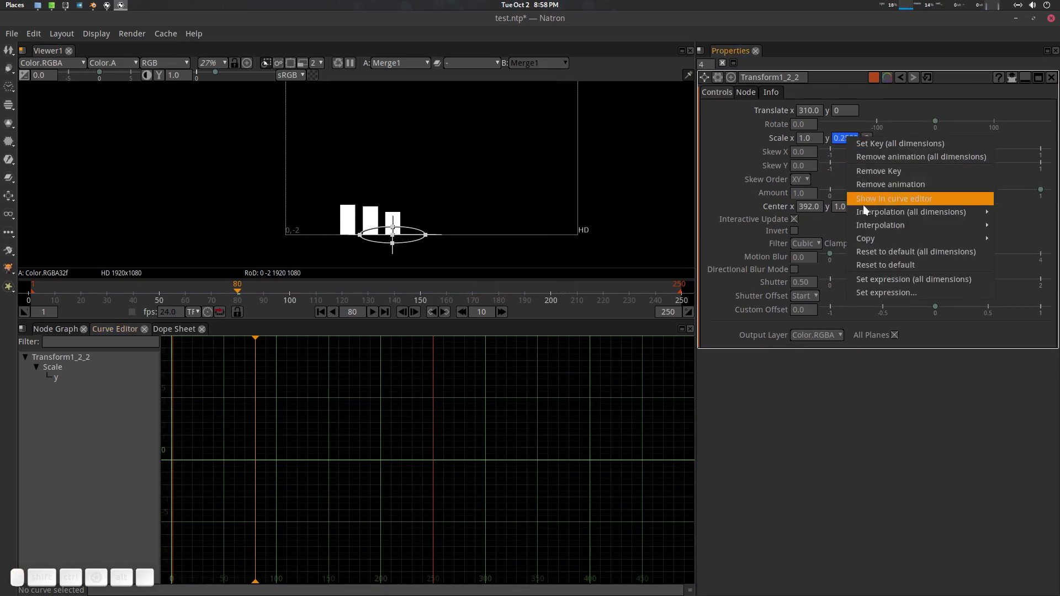
{"action": "left_click", "coordinate": [49, 331]}
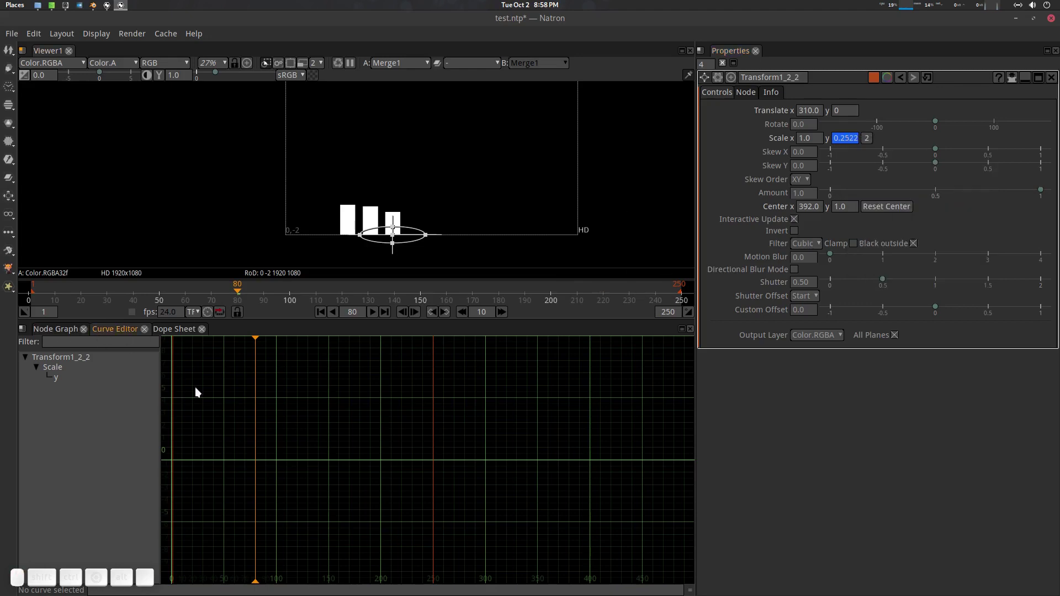
{"action": "left_click", "coordinate": [51, 328]}
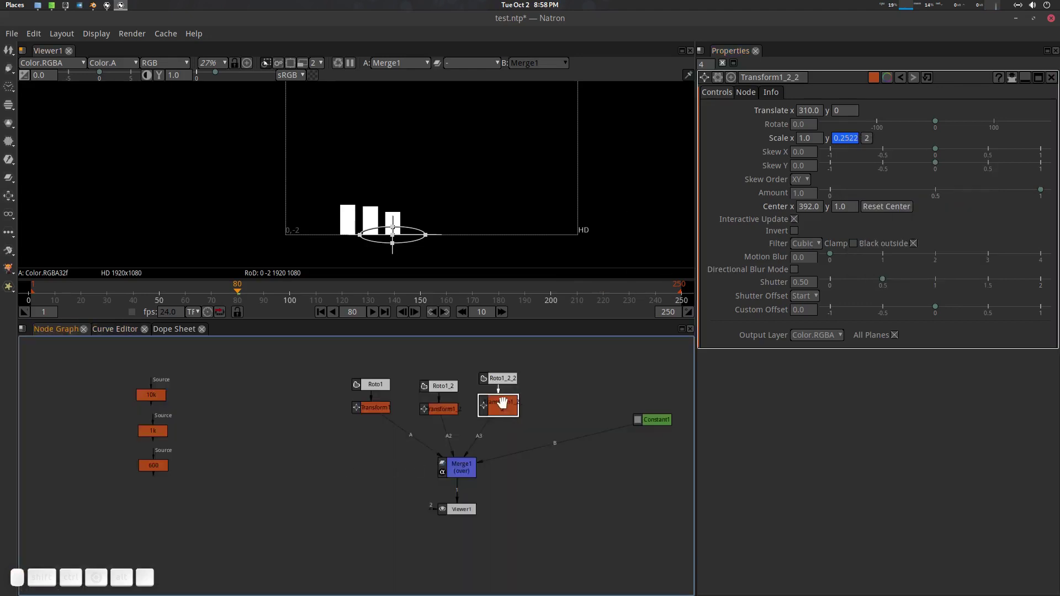
{"action": "right_click", "coordinate": [853, 139]}
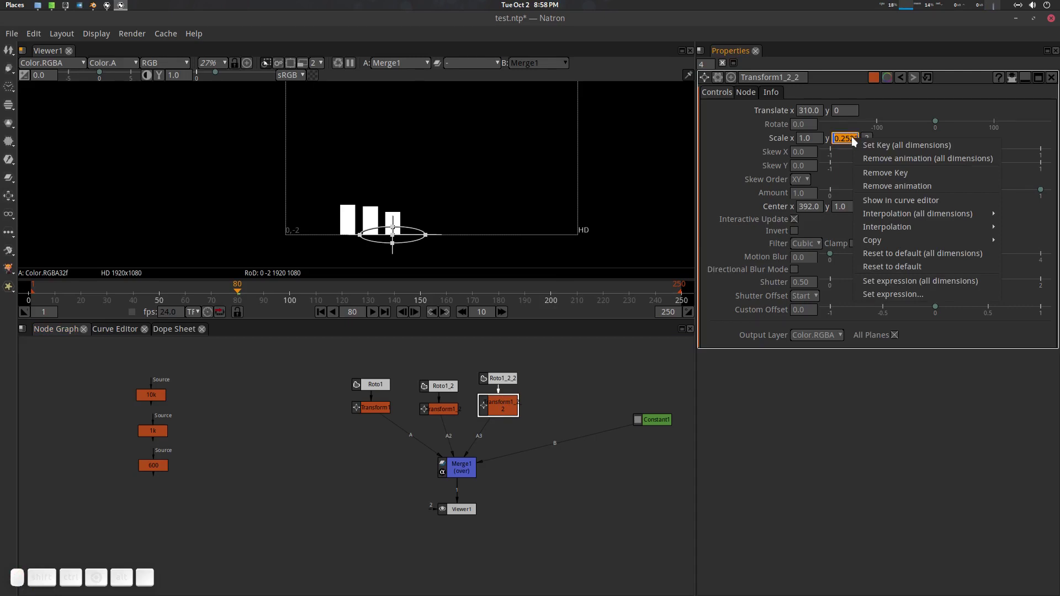
{"action": "key", "text": "Escape"}
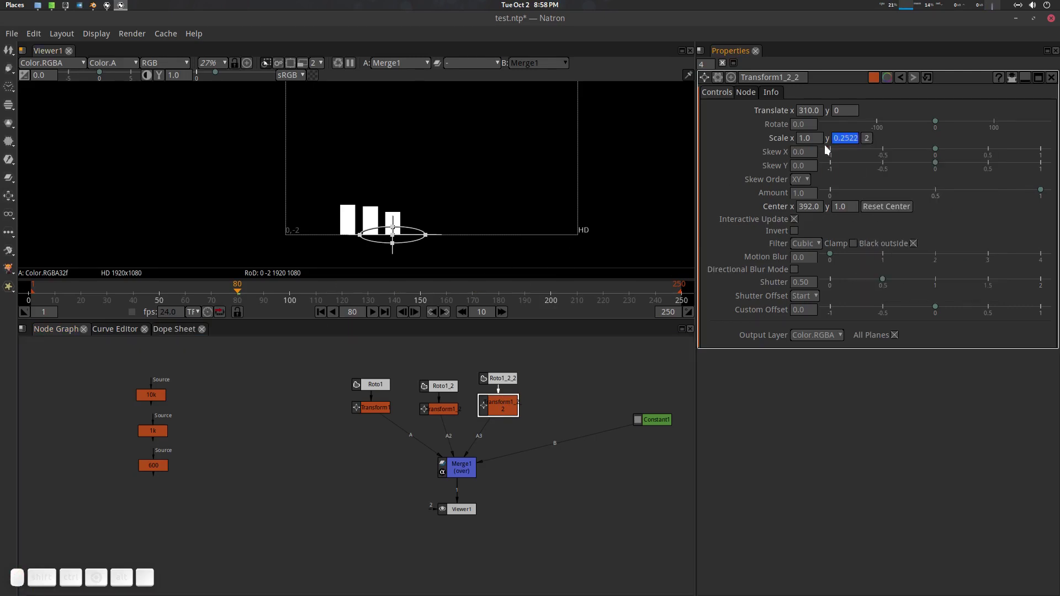
{"action": "right_click", "coordinate": [841, 139]}
{"action": "left_click", "coordinate": [884, 198]}
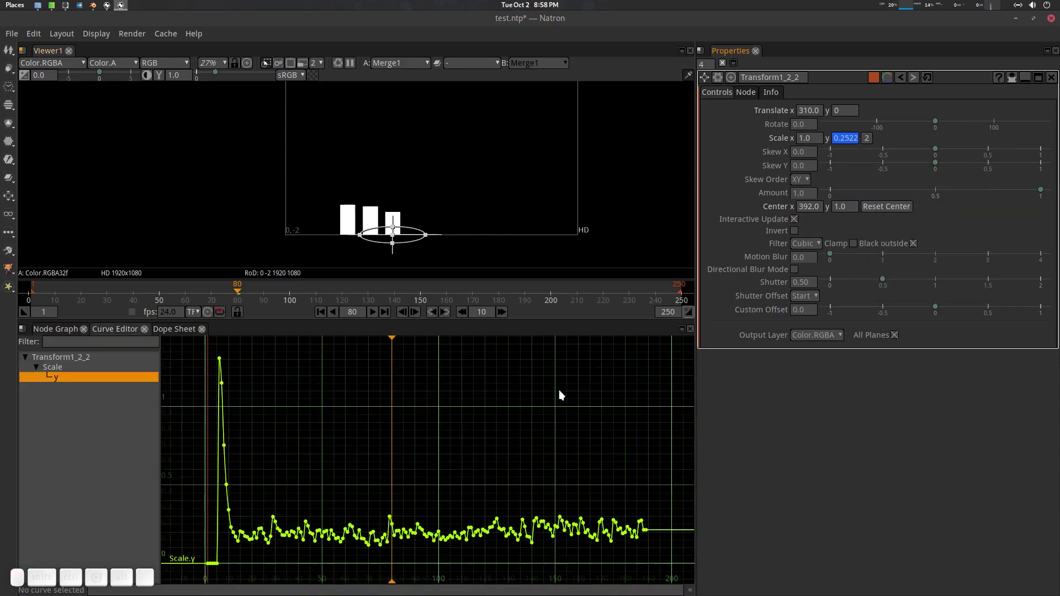
- Scrub along Transform1_2_2's Scale y curve to frame 56 to compare the bar's height with the animation
{"action": "mouse_move", "coordinate": [391, 337]}
{"action": "left_mouse_down"}
{"action": "mouse_move", "coordinate": [321, 339]}
{"action": "mouse_move", "coordinate": [485, 337]}
{"action": "mouse_move", "coordinate": [340, 338]}
{"action": "mouse_move", "coordinate": [383, 347]}
{"action": "left_mouse_up"}
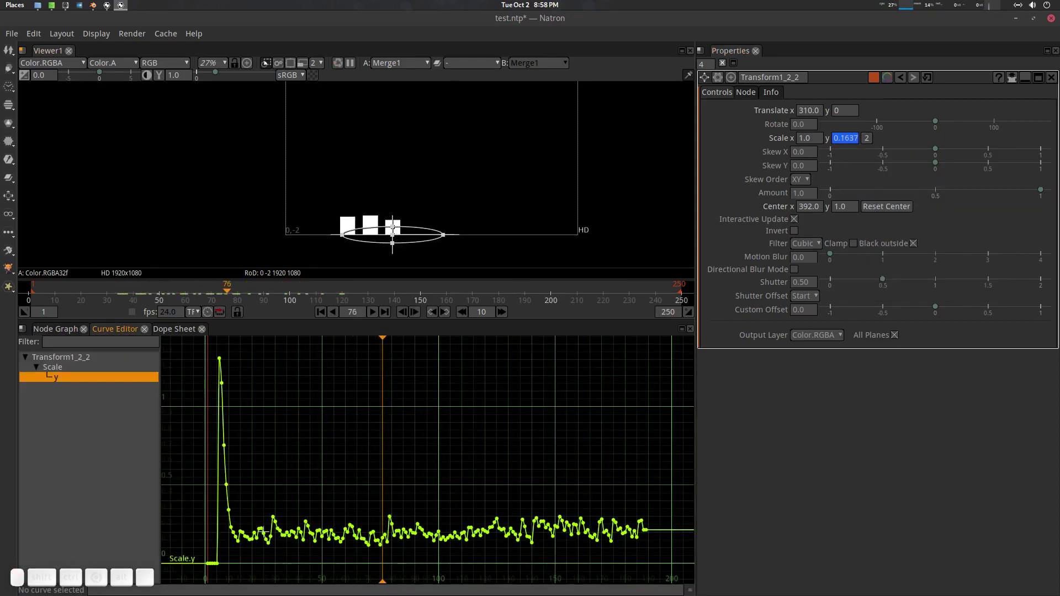
{"action": "scroll", "coordinate": [270, 510], "scroll_direction": "down", "scroll_amount": 1}
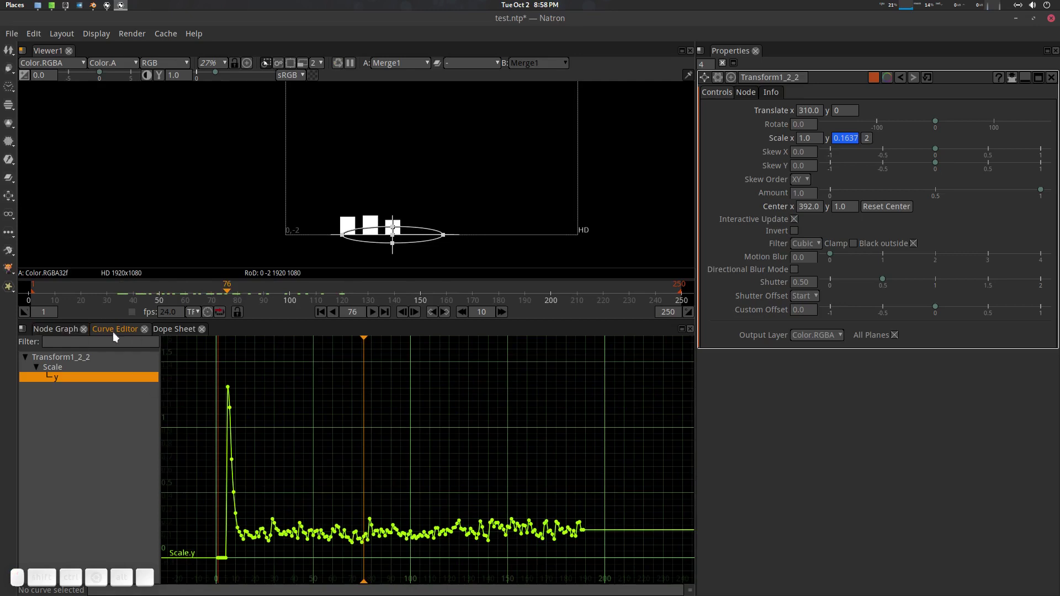
{"action": "left_click", "coordinate": [55, 329]}
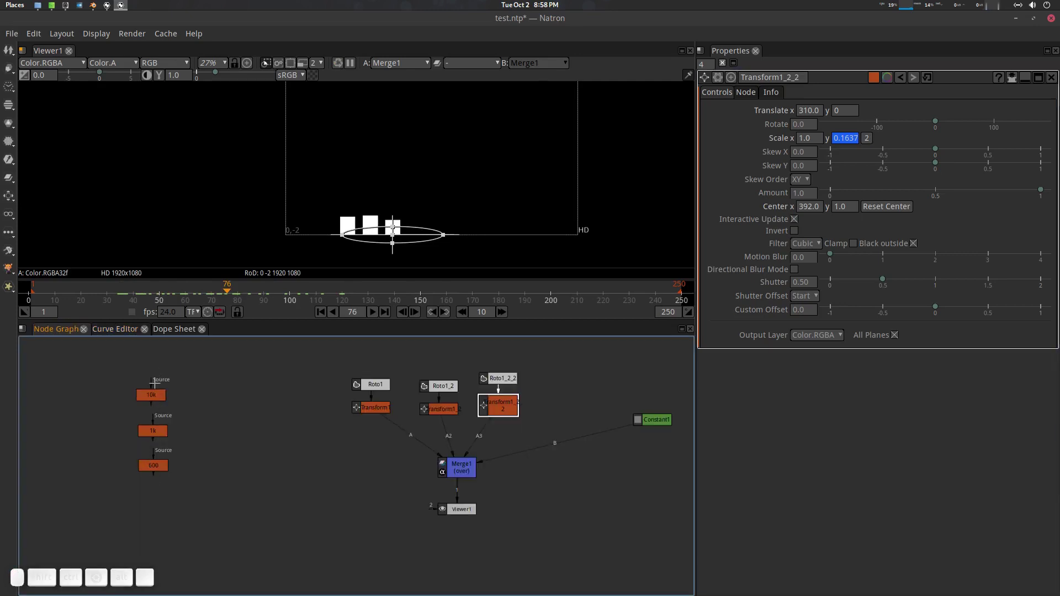
{"action": "left_click", "coordinate": [183, 331]}
{"action": "left_click", "coordinate": [130, 329]}
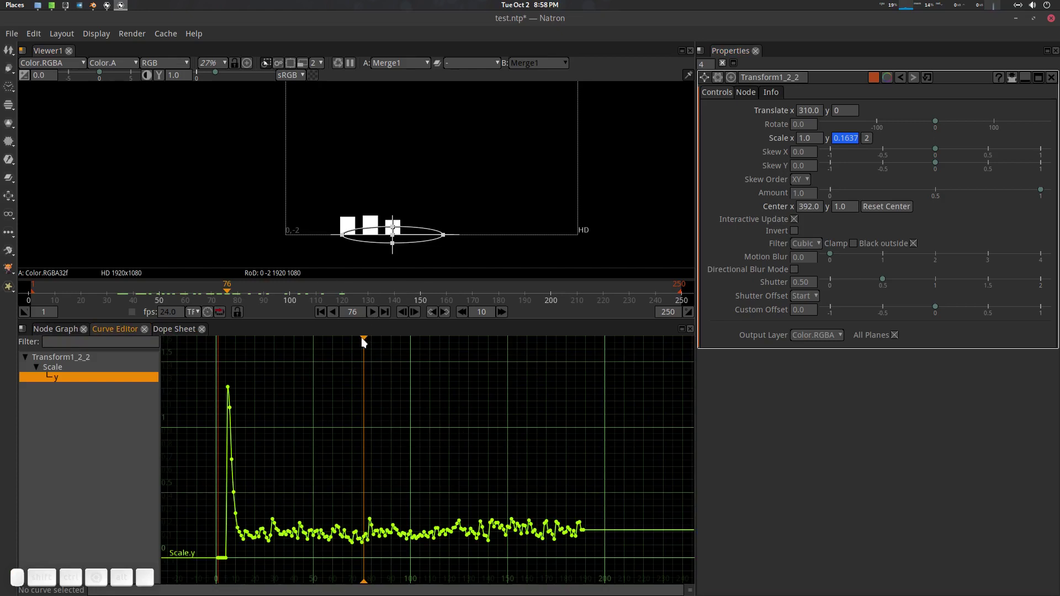
{"action": "left_click_drag", "start_coordinate": [361, 337], "coordinate": [324, 339]}
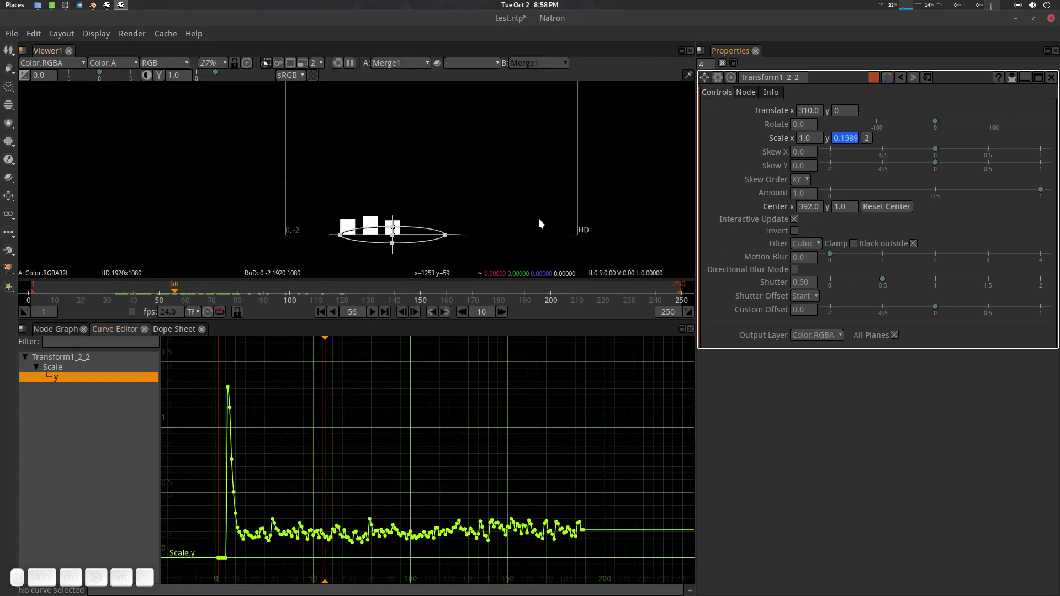
{"action": "right_click", "coordinate": [846, 138]}
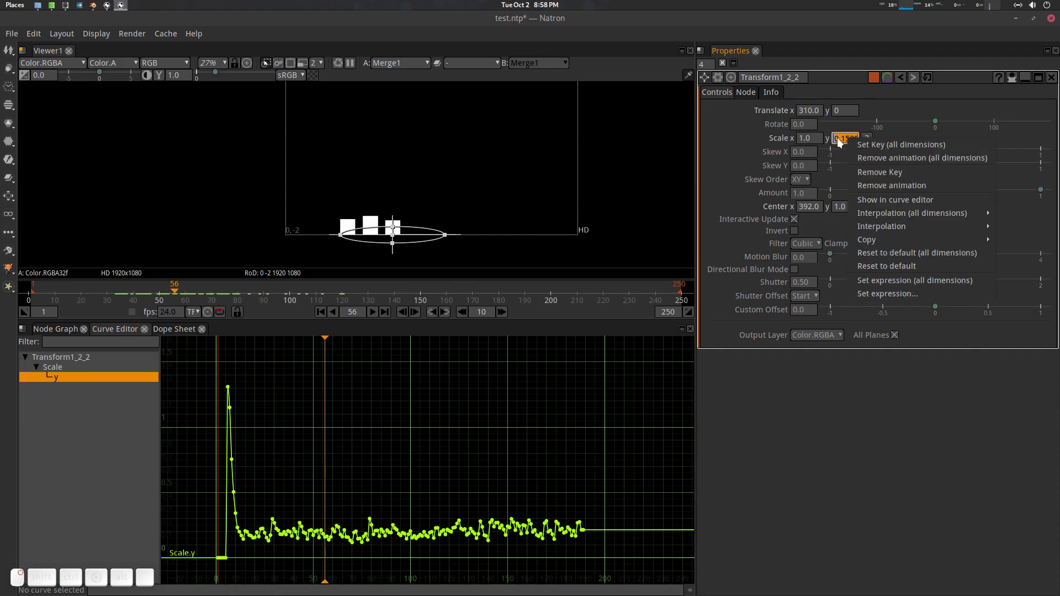
{"action": "left_click", "coordinate": [881, 294]}
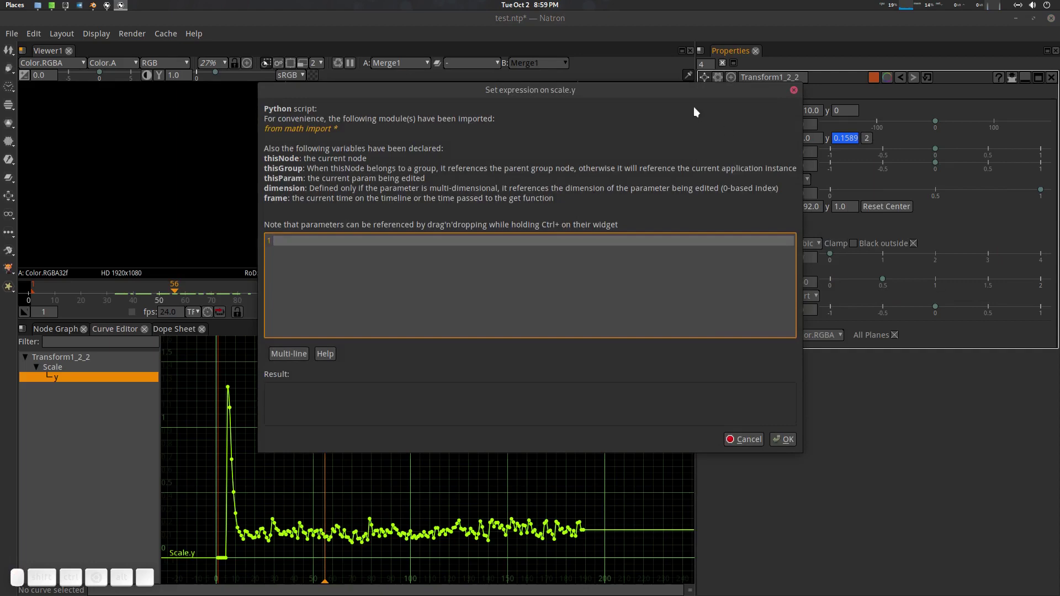
{"action": "left_click_drag", "start_coordinate": [690, 94], "coordinate": [590, 94]}
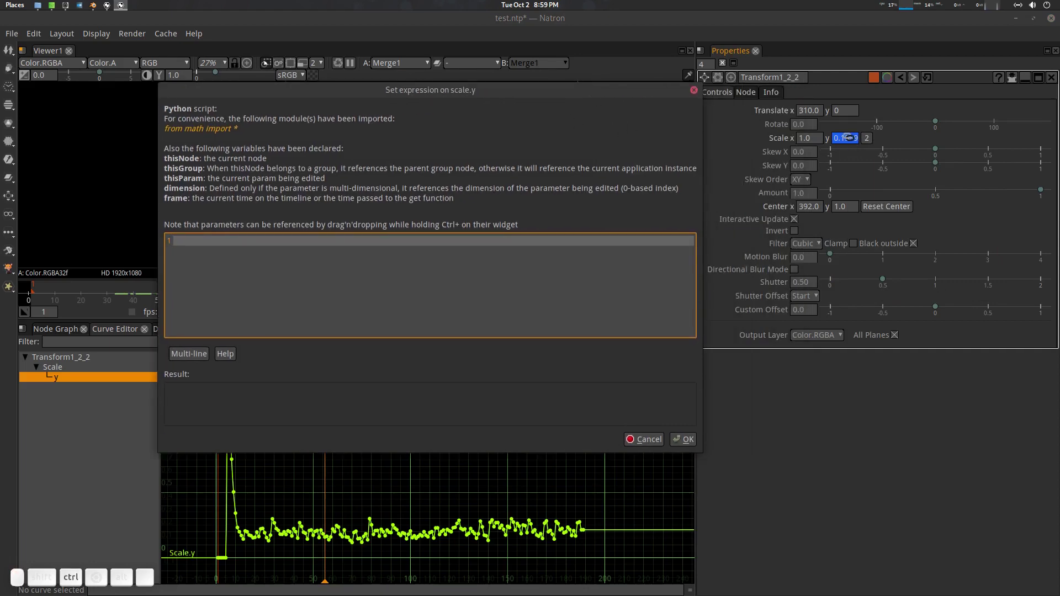
{"action": "left_click_drag", "start_coordinate": [848, 138], "coordinate": [406, 265]}
{"action": "key", "text": "Escape"}
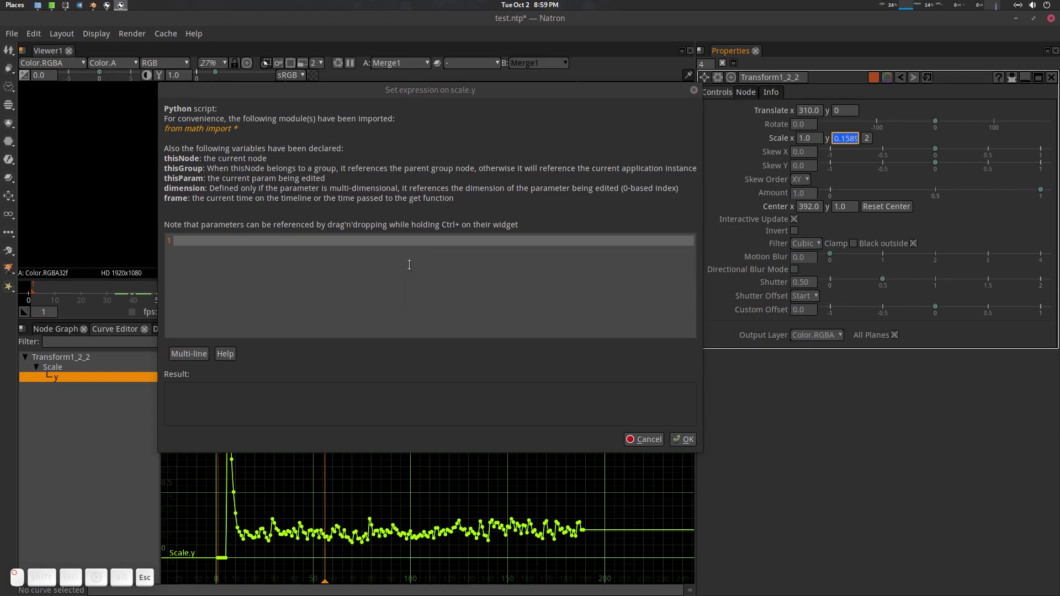
{"action": "left_click", "coordinate": [635, 439]}
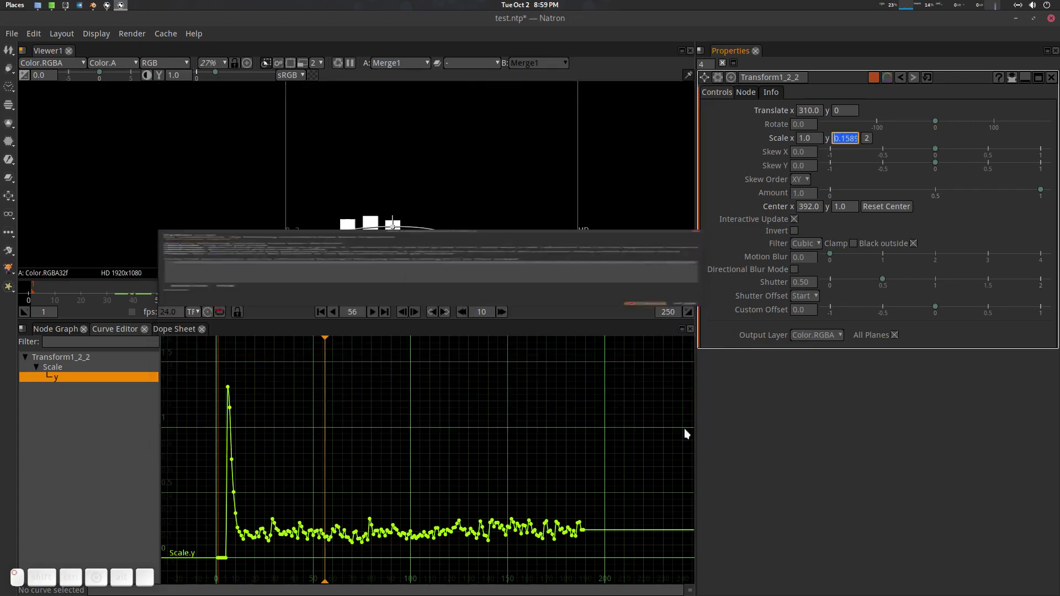
- Set the expression Transform1_2_2.scale.get()[1]*5 on Transform1_2_2's Scale y
{"action": "right_click", "coordinate": [850, 138]}
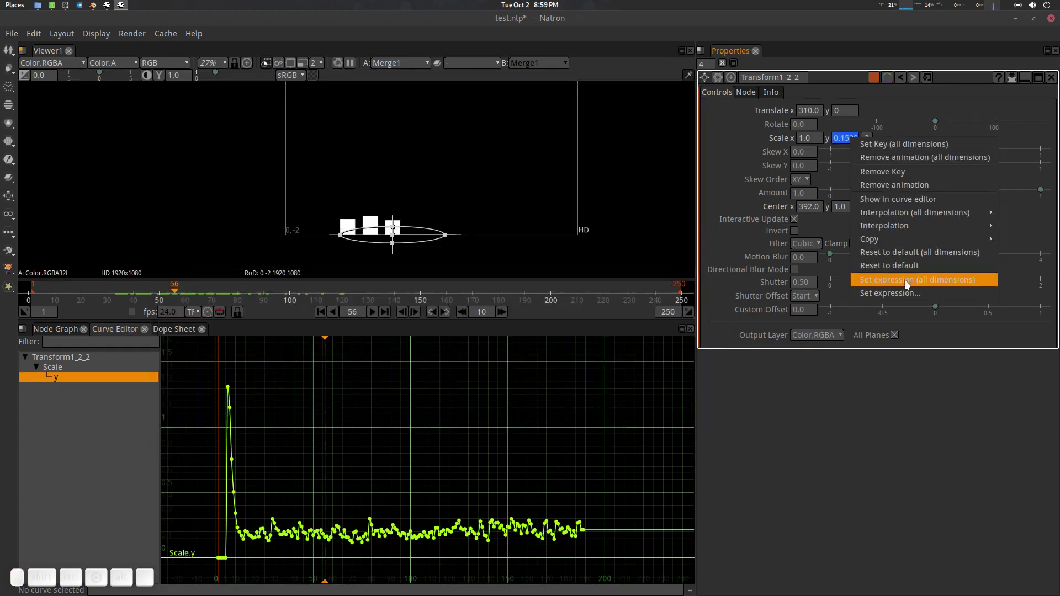
{"action": "left_click", "coordinate": [896, 295]}
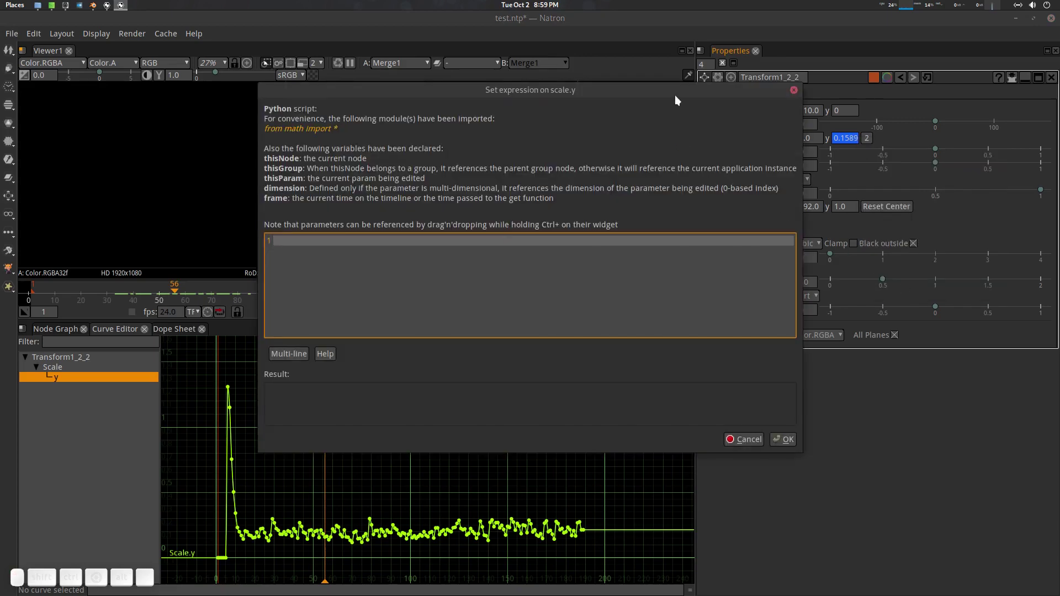
{"action": "left_click_drag", "start_coordinate": [675, 95], "coordinate": [531, 96]}
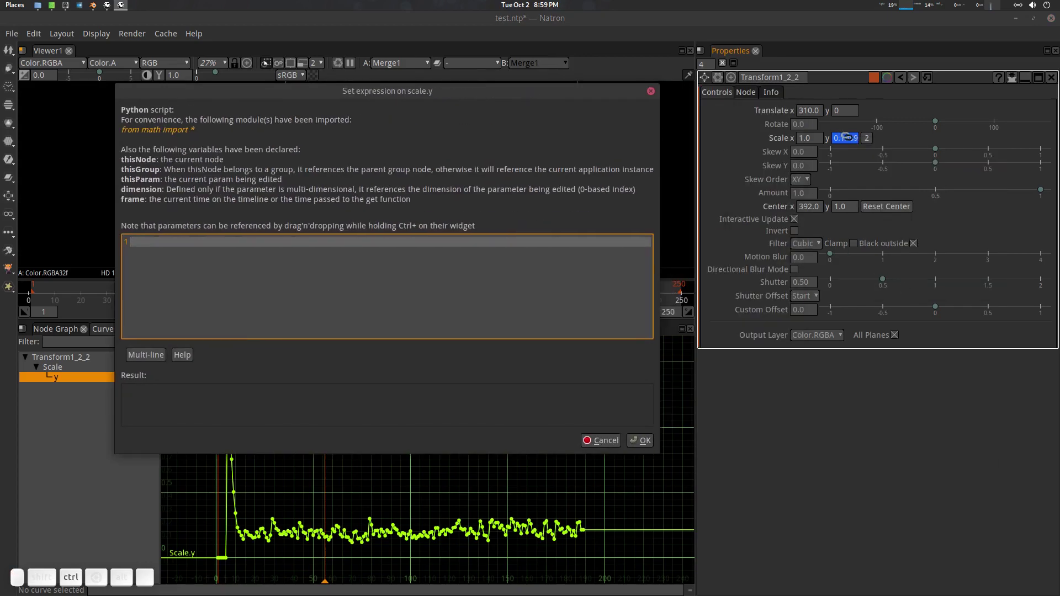
{"action": "left_click_drag", "start_coordinate": [846, 137], "coordinate": [269, 243]}
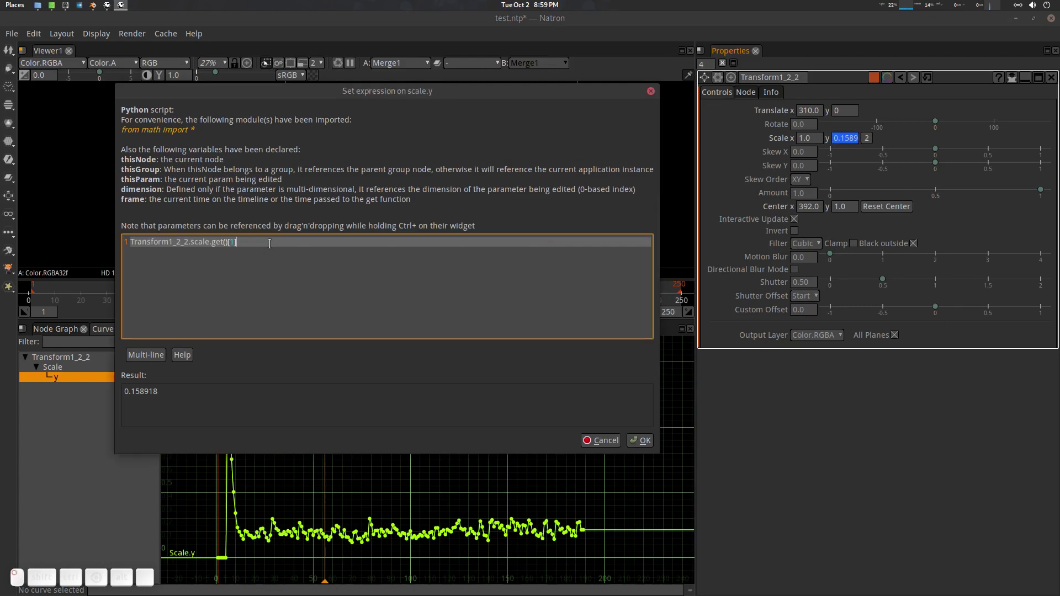
{"action": "type", "text": "*"}
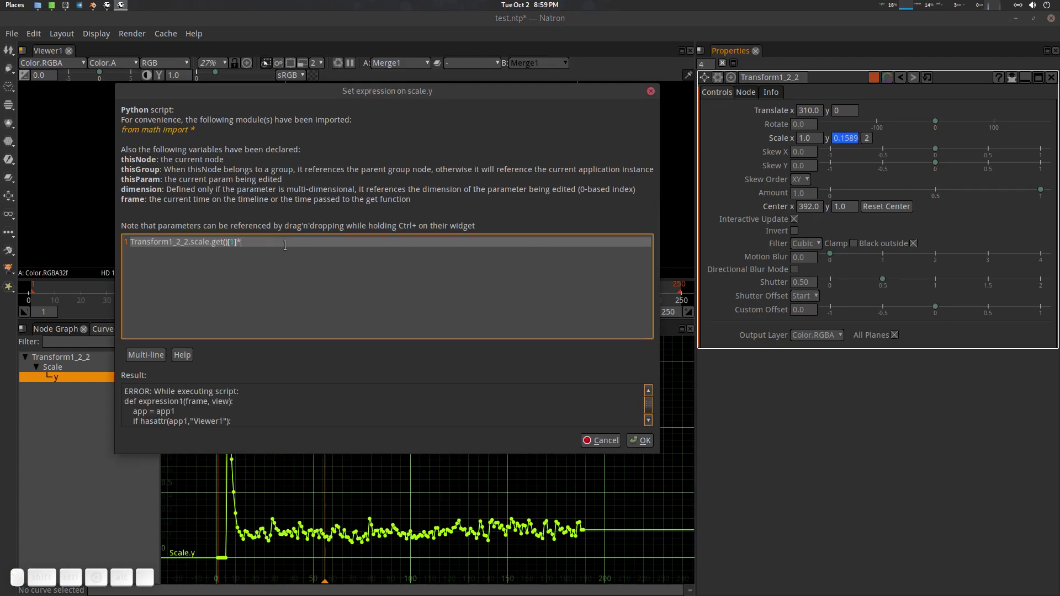
{"action": "type", "text": "10"}
{"action": "key", "text": "BackSpace"}
{"action": "key", "text": "BackSpace"}
{"action": "type", "text": "5"}
{"action": "left_click", "coordinate": [641, 440]}
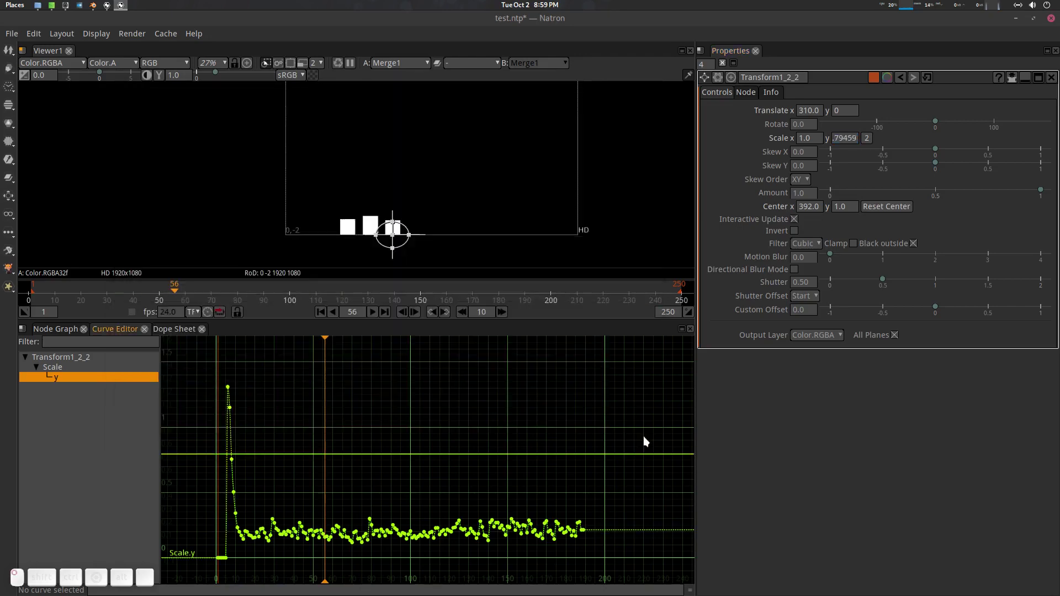
- Turn off the viewer overlays and scrub the timeline to frame 76 to check the scaled bar
{"action": "scroll", "coordinate": [448, 176], "scroll_direction": "down", "scroll_amount": 4}
{"action": "key", "text": "o"}
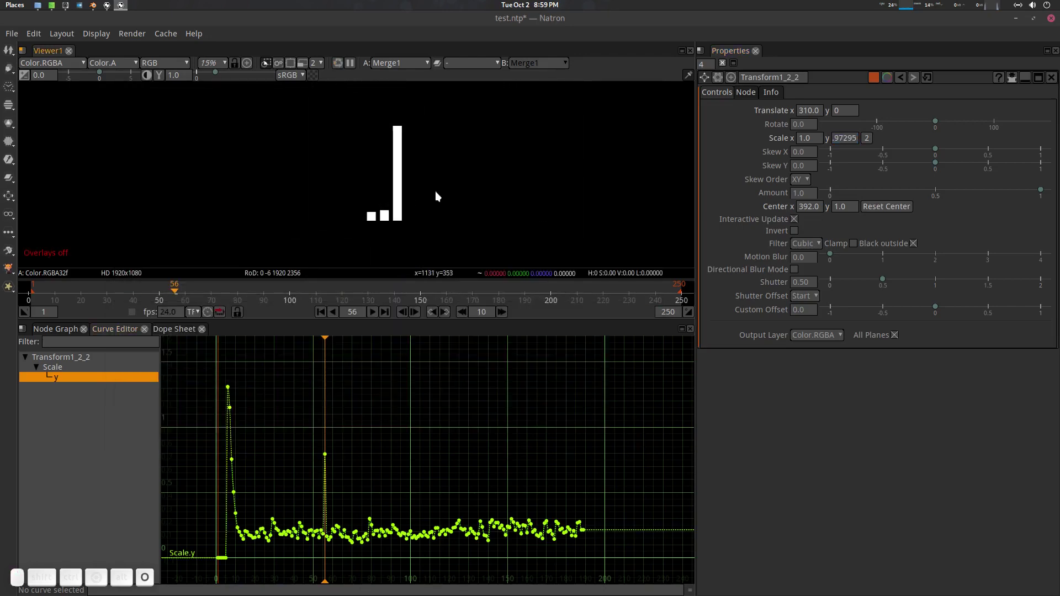
{"action": "mouse_move", "coordinate": [210, 292]}
{"action": "left_mouse_down"}
{"action": "mouse_move", "coordinate": [247, 292]}
{"action": "mouse_move", "coordinate": [227, 295]}
{"action": "left_mouse_up"}
- In the node graph, open Transform1_2 and set the expression Transform1_2.scale.get()[1]*5 on its Scale y
{"action": "left_click", "coordinate": [55, 329]}
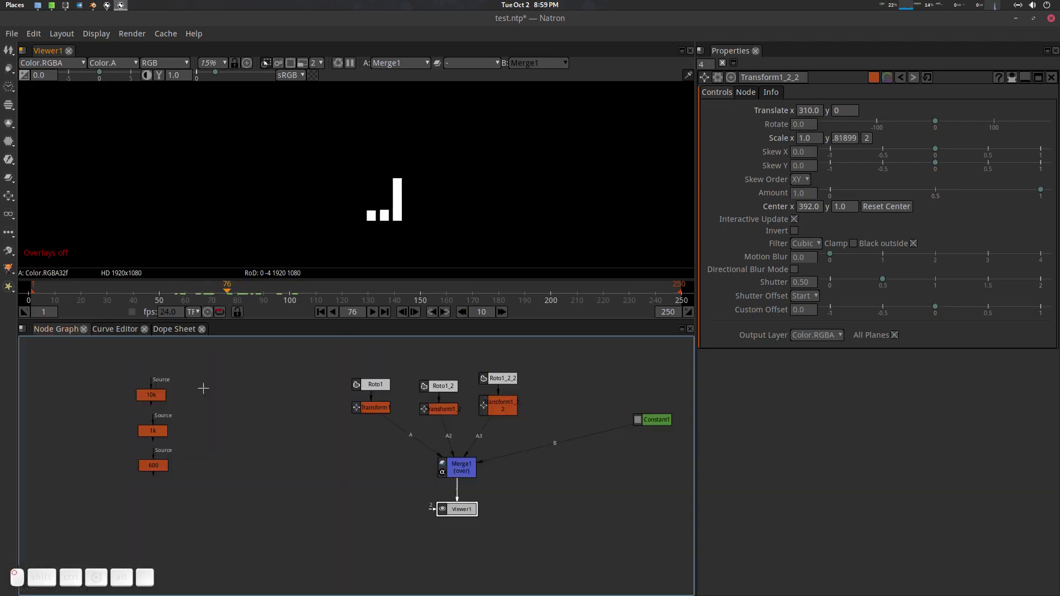
{"action": "double_click", "coordinate": [447, 408]}
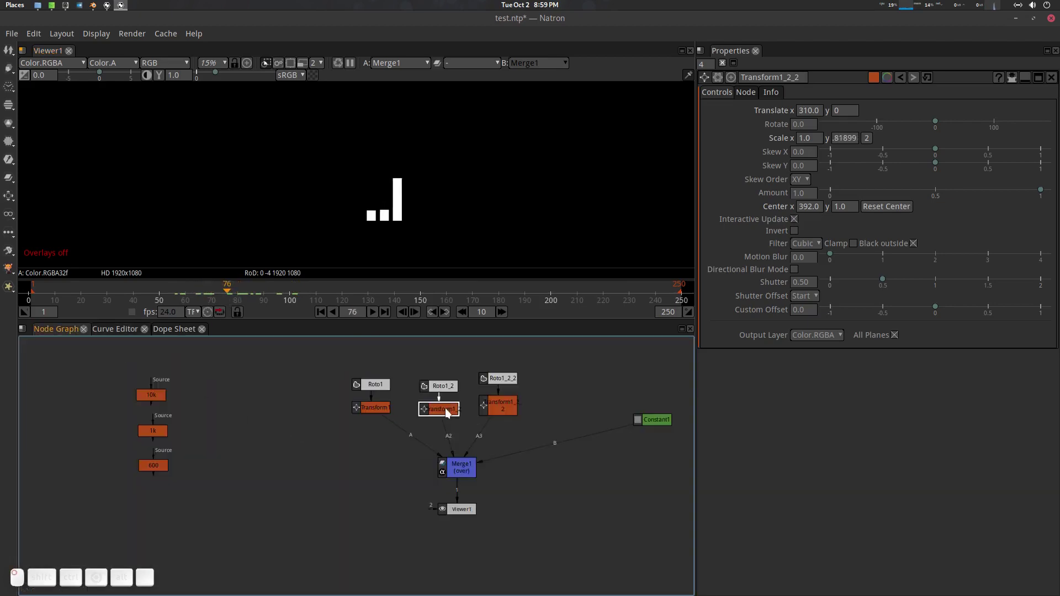
{"action": "right_click", "coordinate": [849, 141]}
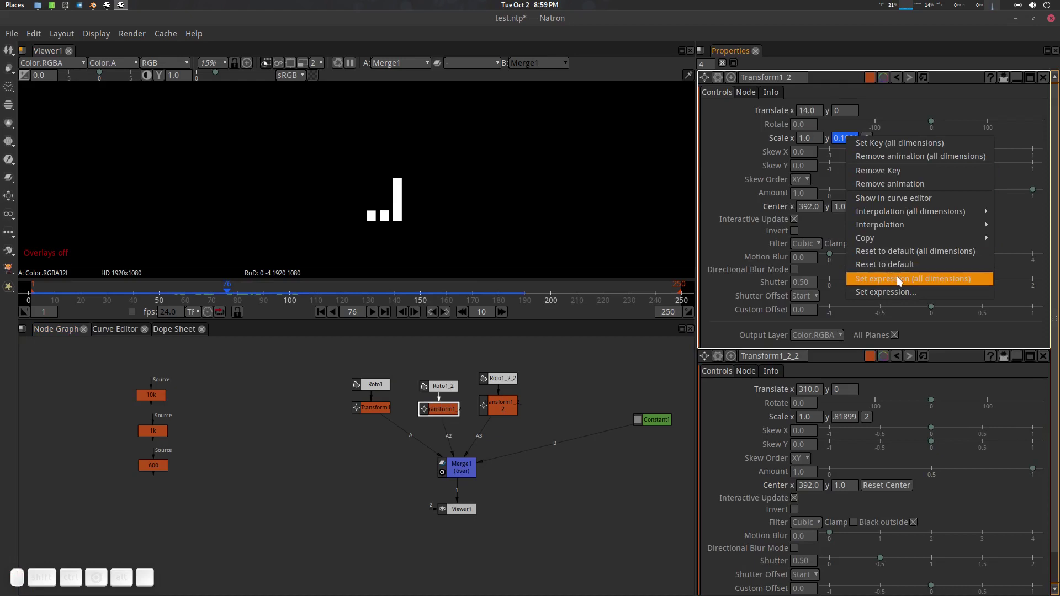
{"action": "left_click", "coordinate": [895, 290]}
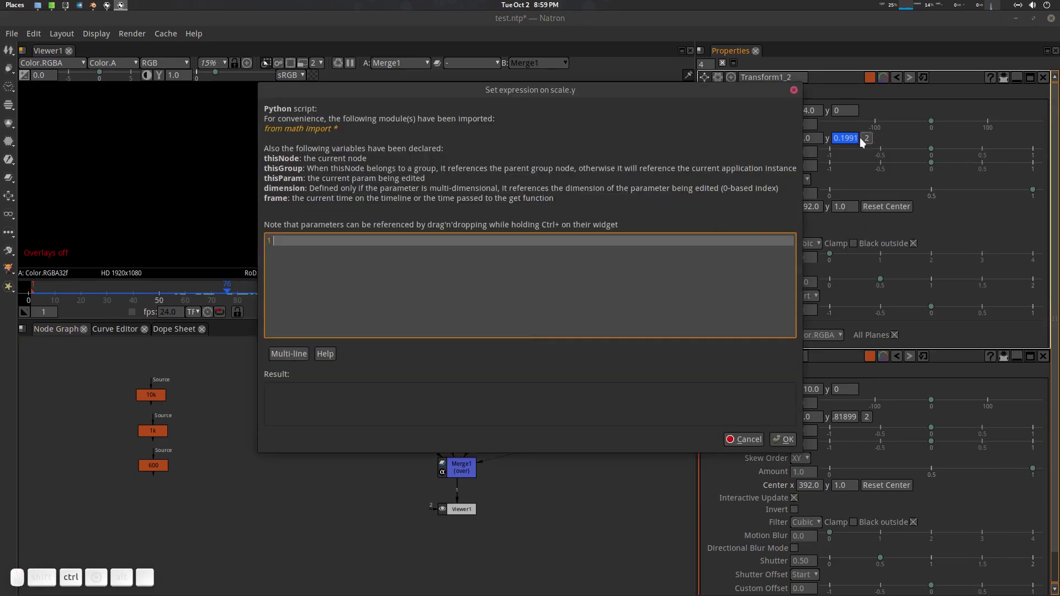
{"action": "left_click_drag", "start_coordinate": [760, 181], "coordinate": [357, 296]}
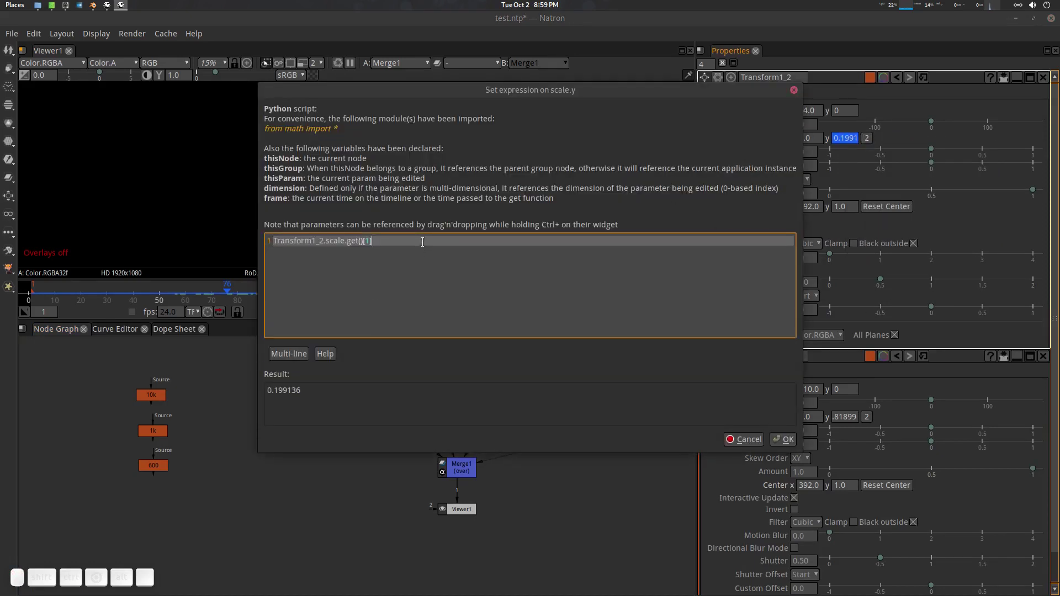
{"action": "type", "text": "*5"}
{"action": "key", "text": "Return"}
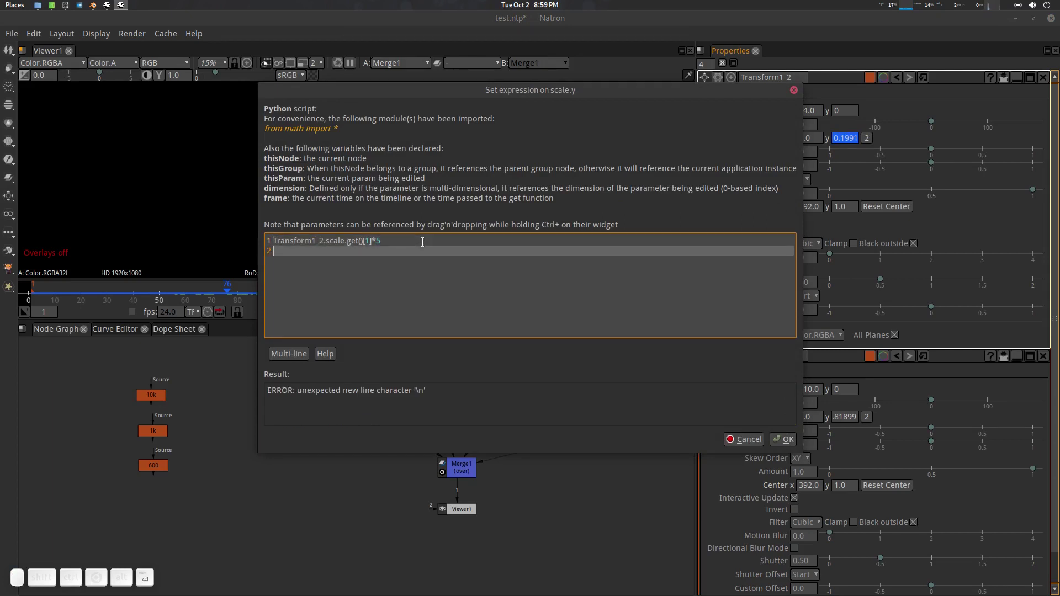
{"action": "key", "text": "BackSpace"}
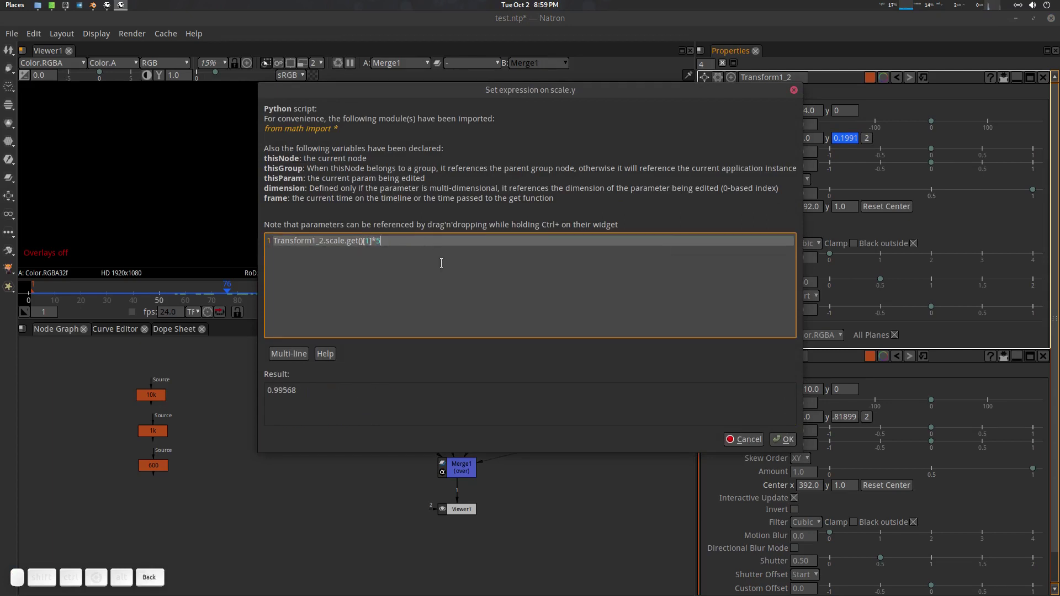
{"action": "left_click", "coordinate": [783, 439]}
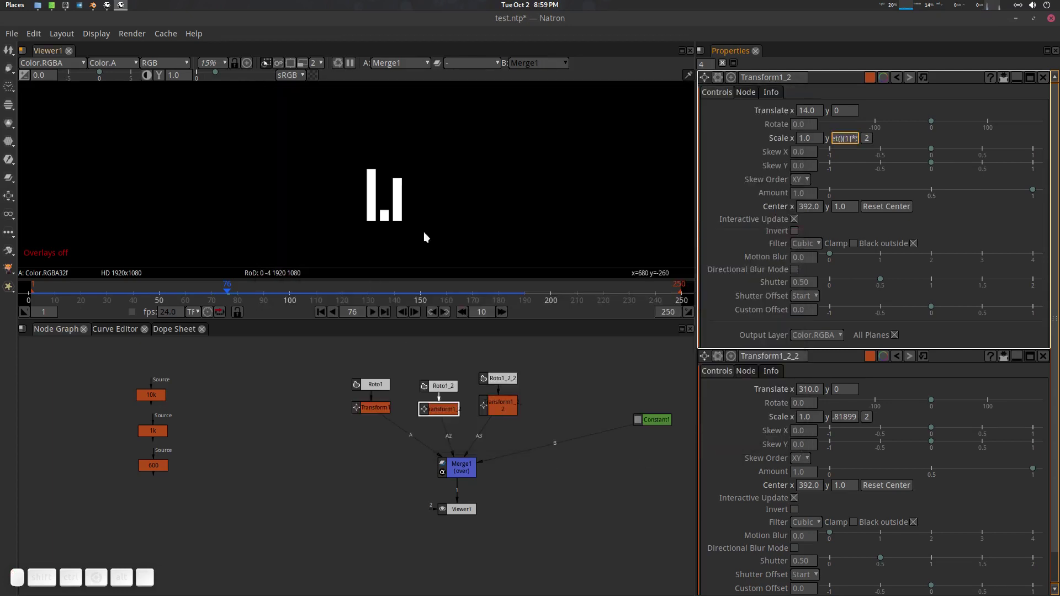
- Set the expression Transform1.scale.get()[1]*5 on Transform1's Scale y
{"action": "left_click", "coordinate": [370, 409]}
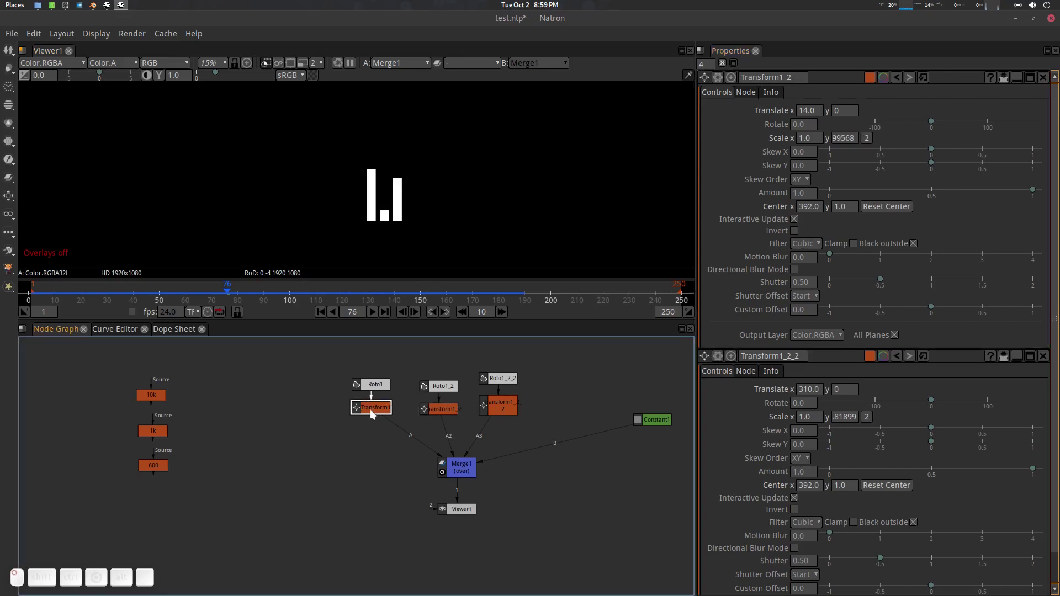
{"action": "right_click", "coordinate": [840, 138]}
{"action": "left_click", "coordinate": [883, 295]}
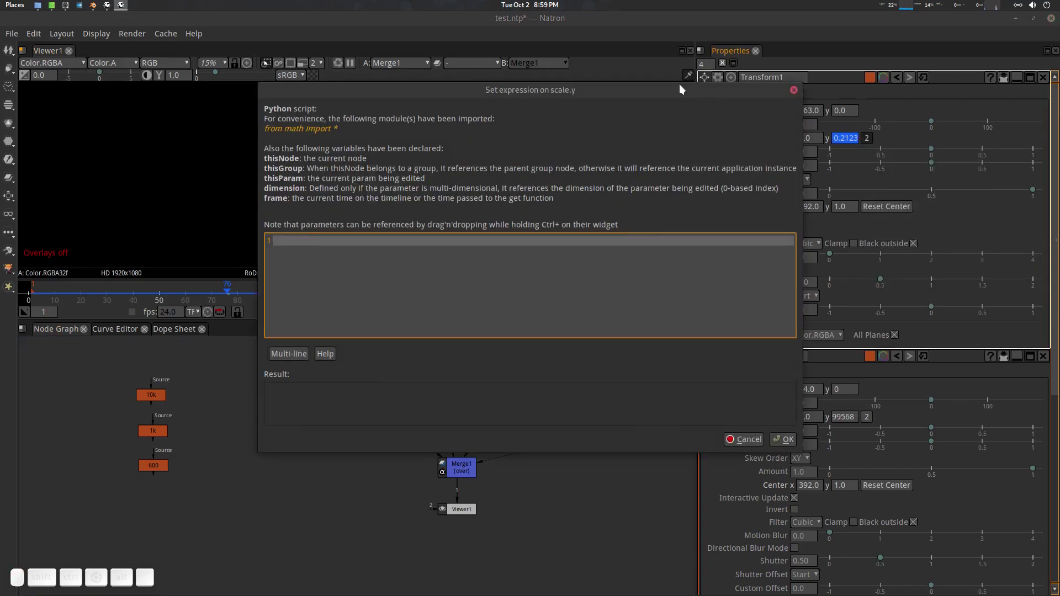
{"action": "left_click_drag", "start_coordinate": [680, 90], "coordinate": [525, 96]}
{"action": "left_click_drag", "start_coordinate": [846, 138], "coordinate": [285, 290]}
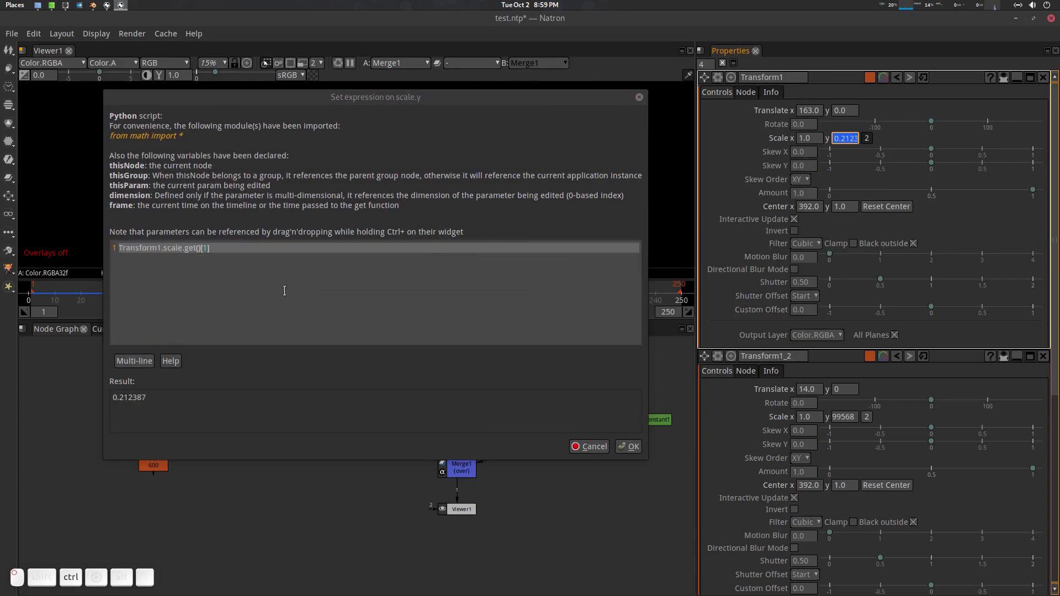
{"action": "left_click", "coordinate": [306, 251]}
{"action": "type", "text": "*5"}
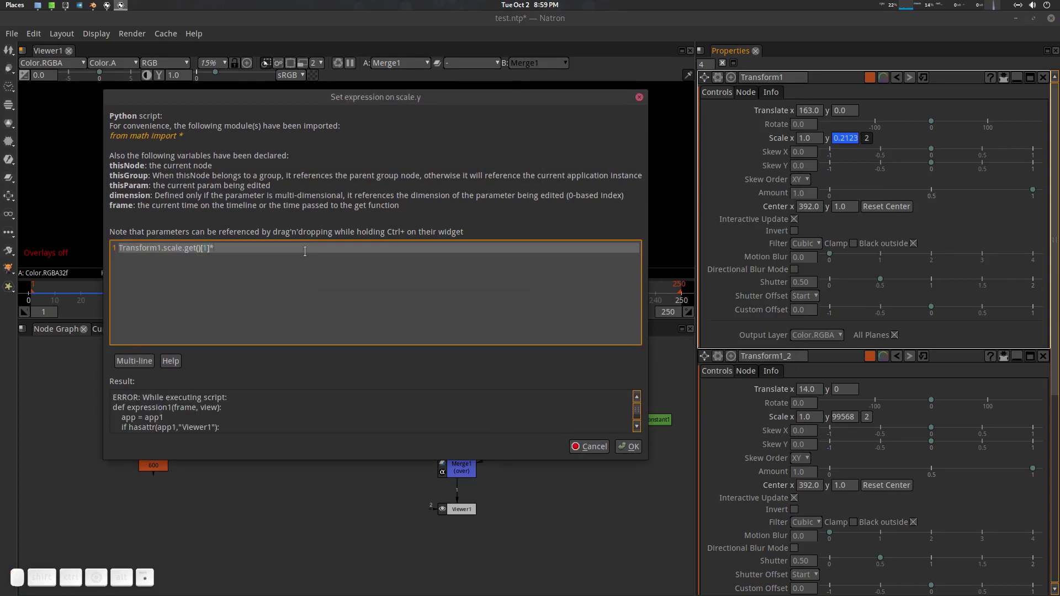
{"action": "left_click", "coordinate": [629, 446]}
- Scrub the timeline to frame 96 to check the three bars and turn the viewer overlays back on
{"action": "left_click_drag", "start_coordinate": [227, 292], "coordinate": [279, 293]}
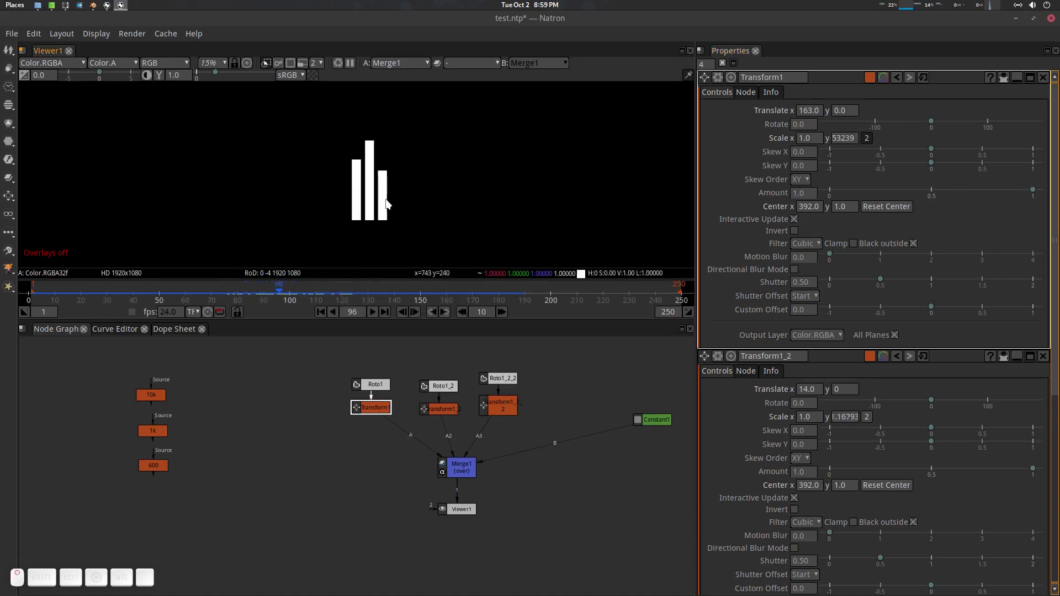
{"action": "key", "text": "o"}
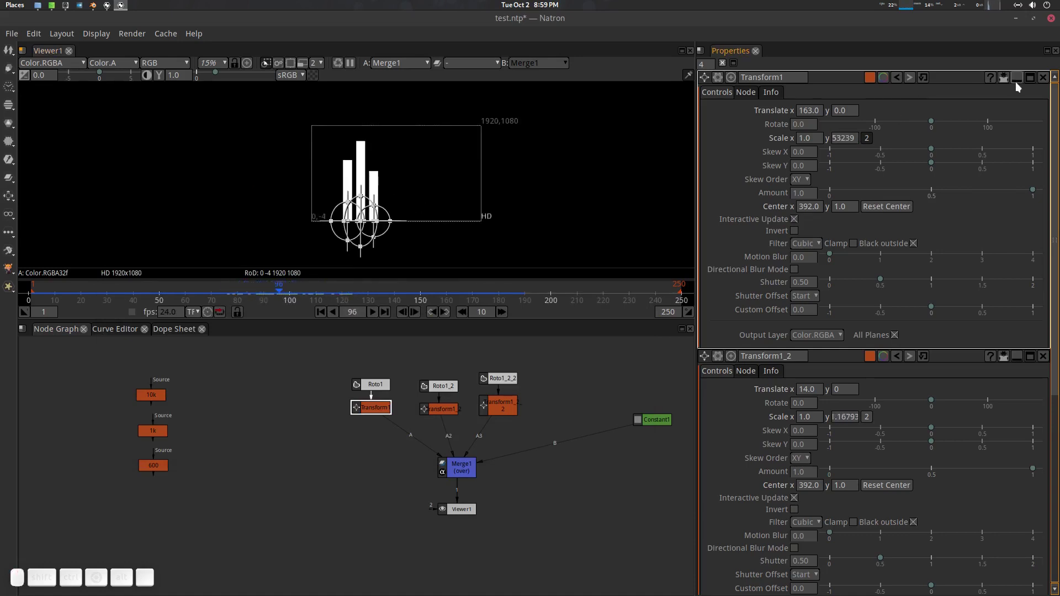
- Open Constant1's properties and close the properties of Transform1, Transform1_2 and Transform1_2_2
{"action": "left_click", "coordinate": [1042, 78]}
{"action": "left_click", "coordinate": [1043, 78]}
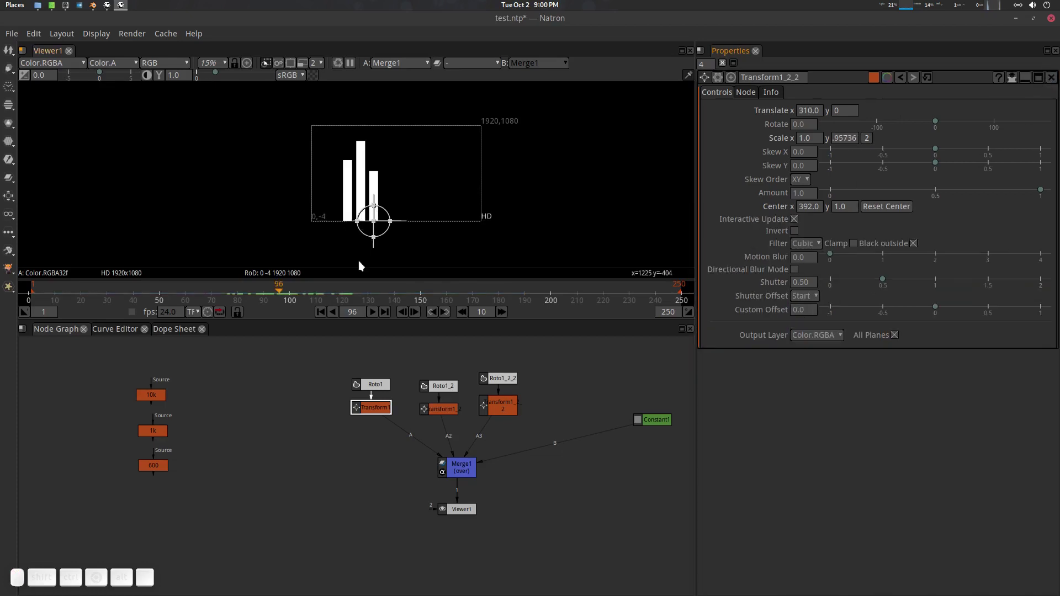
{"action": "left_click_drag", "start_coordinate": [411, 238], "coordinate": [420, 243]}
{"action": "scroll", "coordinate": [633, 409], "scroll_direction": "up", "scroll_amount": 1}
{"action": "double_click", "coordinate": [641, 420]}
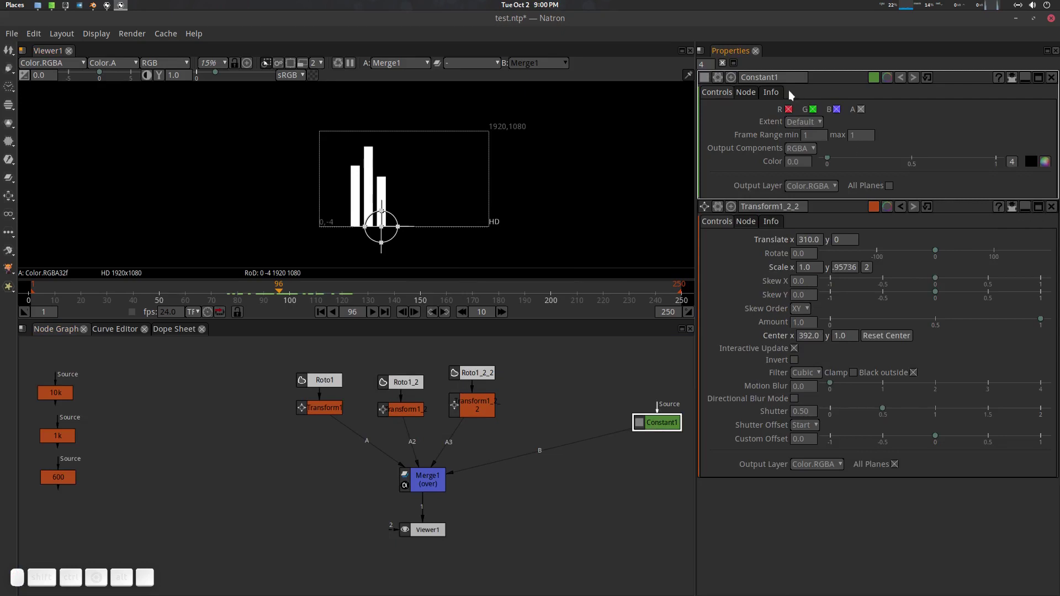
{"action": "left_click_drag", "start_coordinate": [709, 65], "coordinate": [684, 71]}
{"action": "left_click", "coordinate": [1051, 206]}
- Scrub the timeline to frame 104 and inspect the three bars up close within the HD frame
{"action": "left_click_drag", "start_coordinate": [486, 204], "coordinate": [497, 213]}
{"action": "left_click_drag", "start_coordinate": [276, 288], "coordinate": [301, 309]}
{"action": "scroll", "coordinate": [461, 214], "scroll_direction": "up", "scroll_amount": 5}
{"action": "left_click_drag", "start_coordinate": [465, 217], "coordinate": [468, 223]}
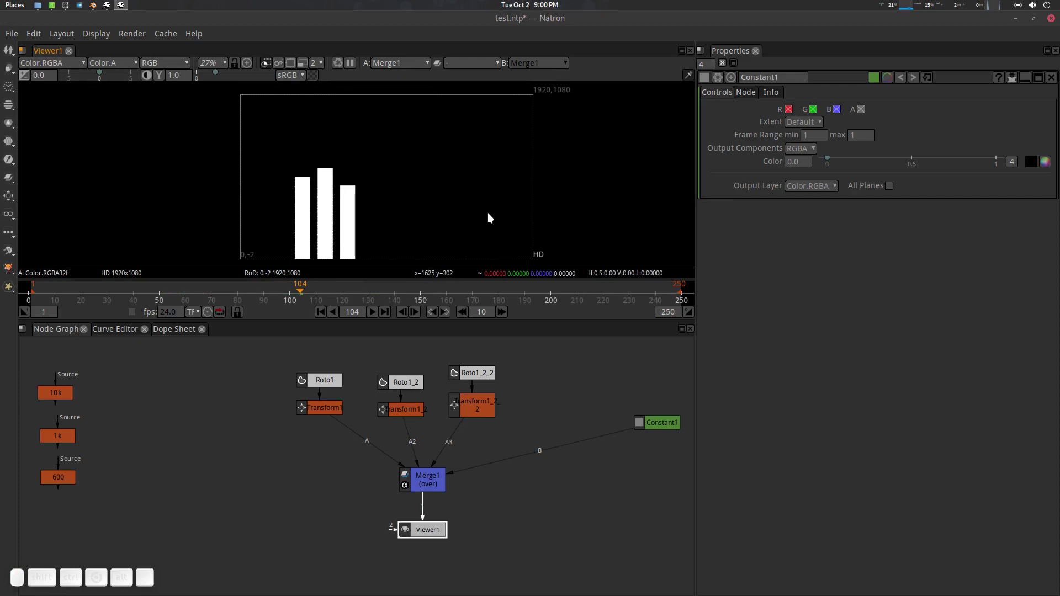
{"action": "left_click_drag", "start_coordinate": [488, 213], "coordinate": [492, 214]}
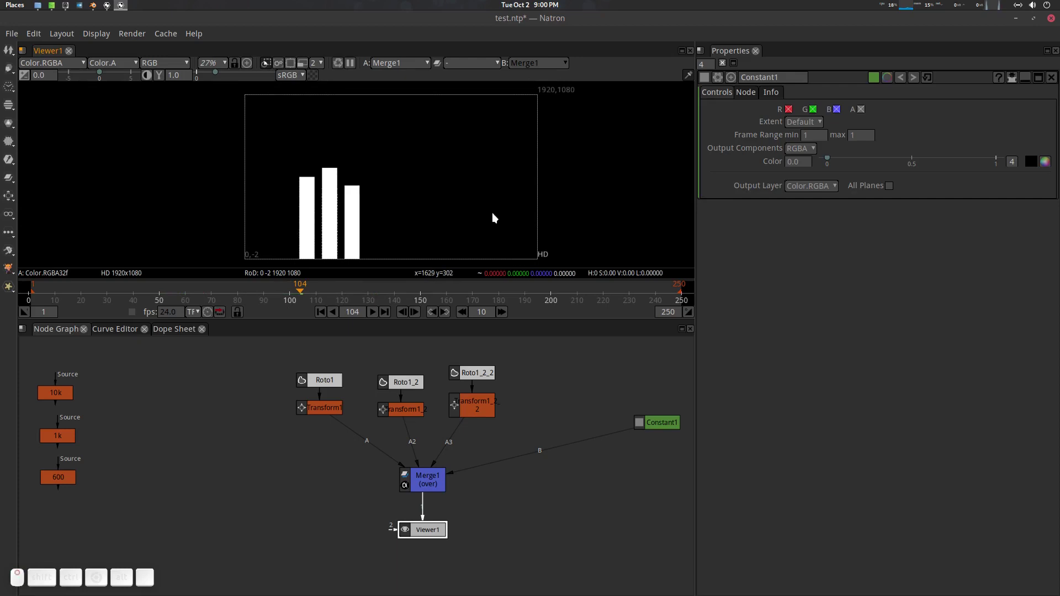